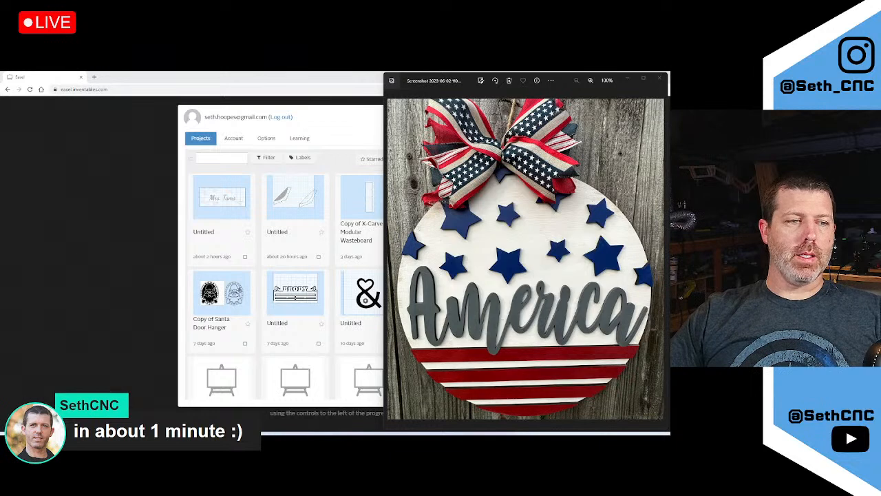
Search the web for Inkscape and hide the Canva window to reveal the reference photo
mouse_move(88, 440)
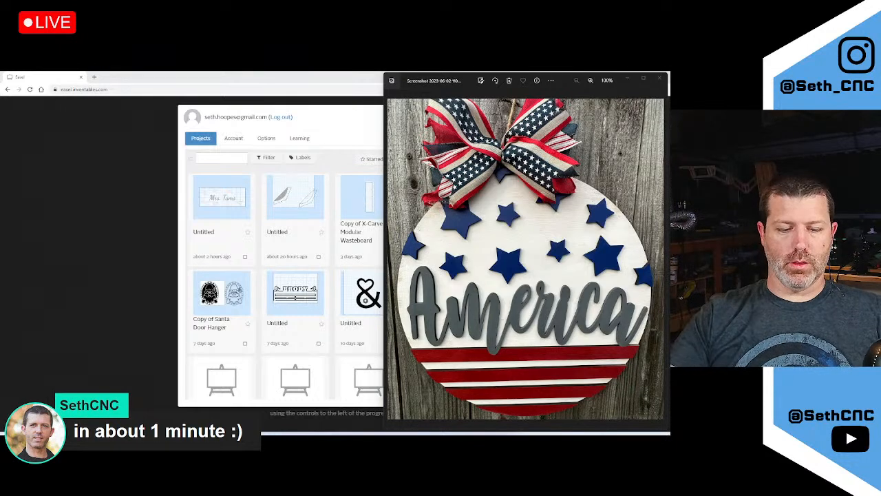
key(Return)
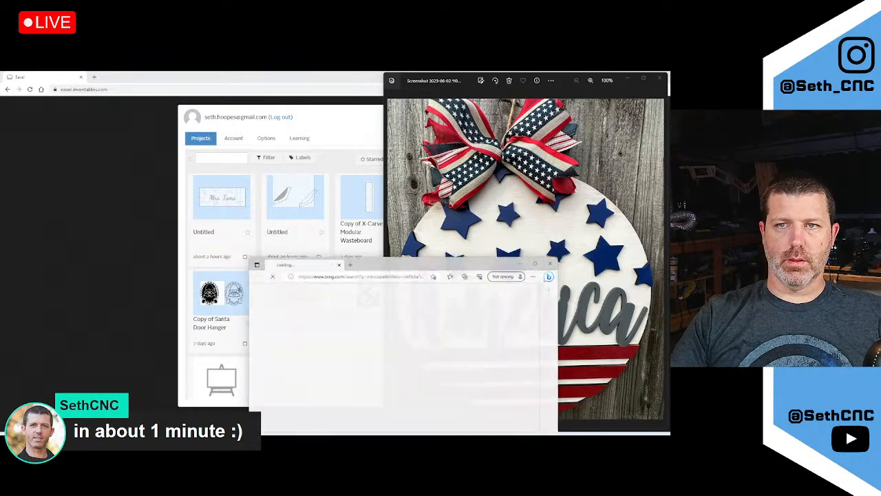
drag(452, 257, 669, 256)
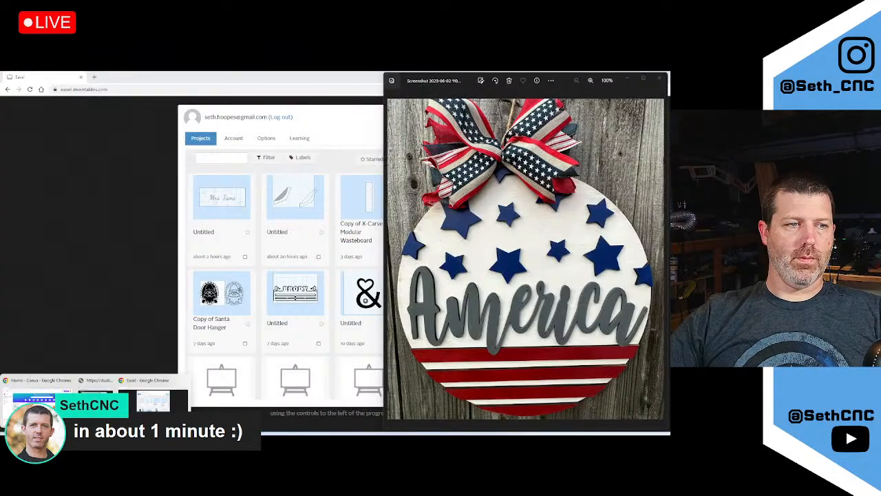
click(45, 401)
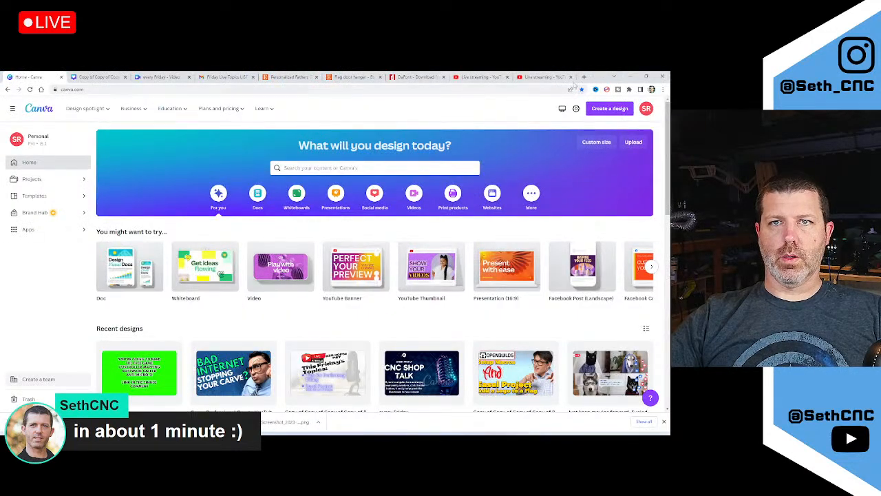
click(645, 76)
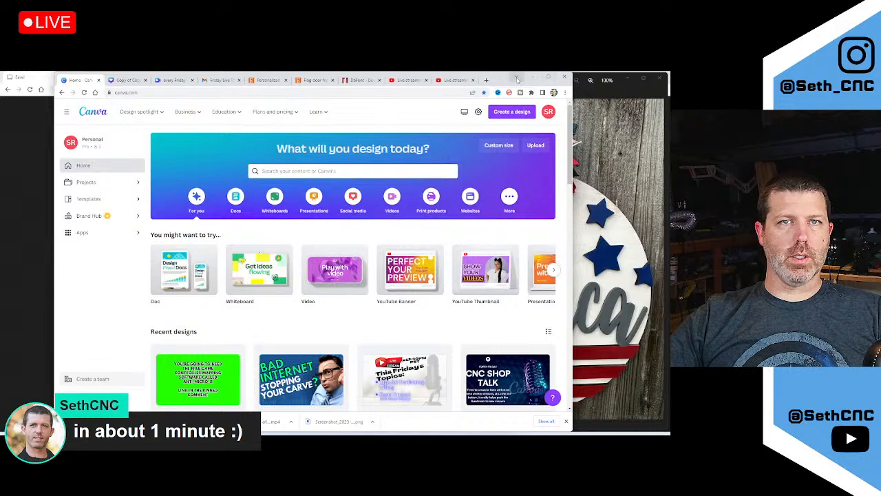
click(549, 76)
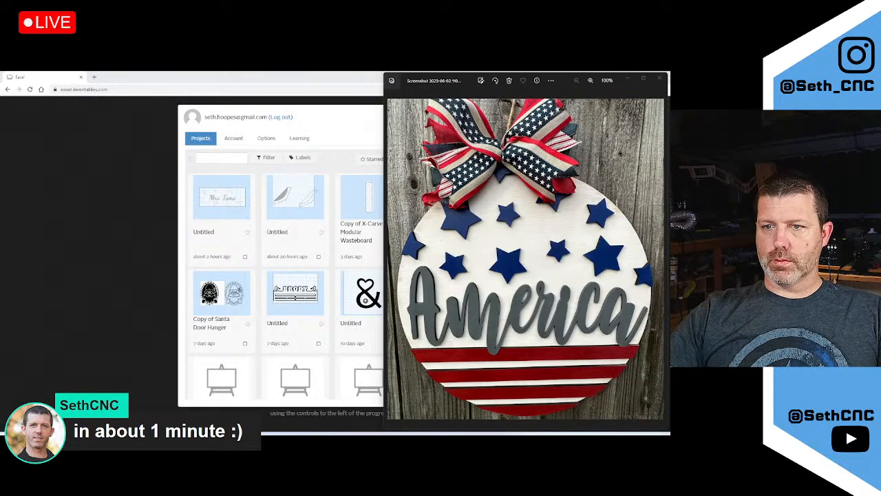
Close the reference photo, start a new blank 12 × 8 in Easel project, and bring up dafont
click(660, 80)
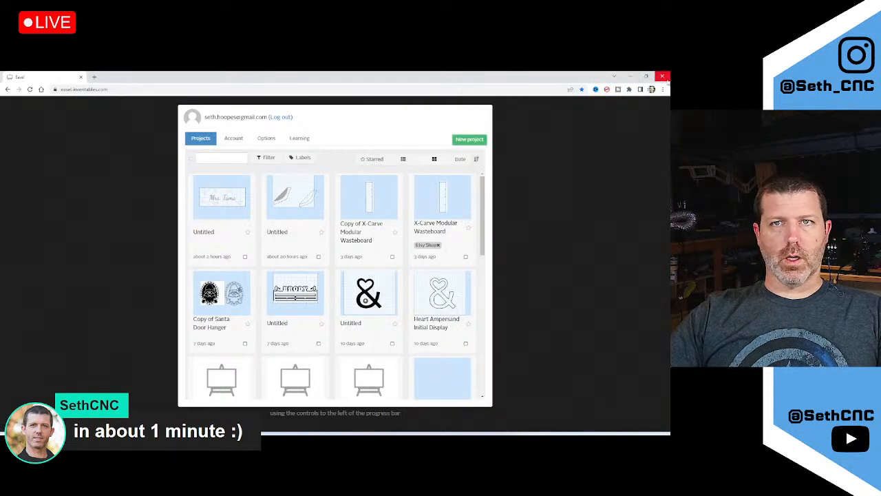
click(469, 139)
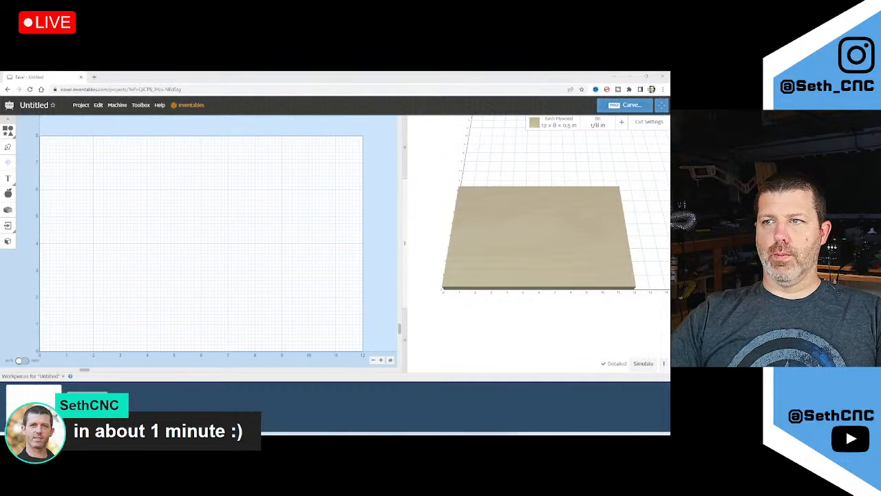
drag(669, 96, 519, 71)
Preview the Stay Dreaming font with the custom text 'Welcome'
click(86, 190)
text(We)
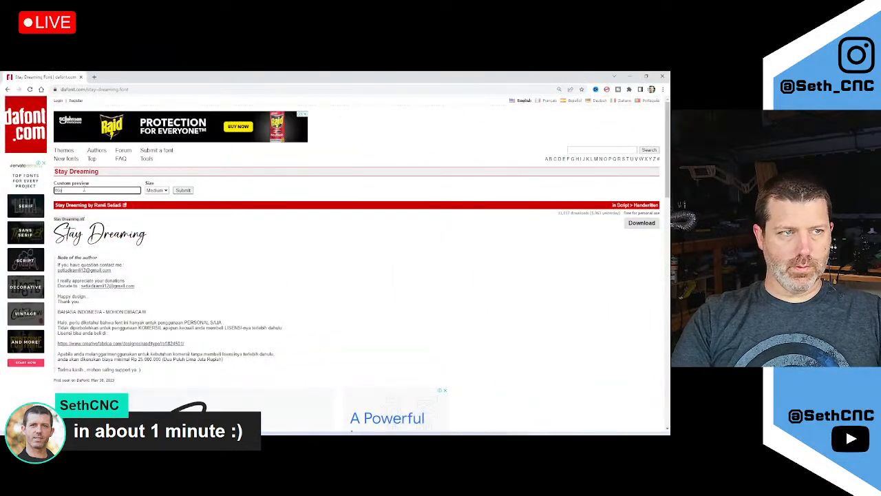
text(lcome)
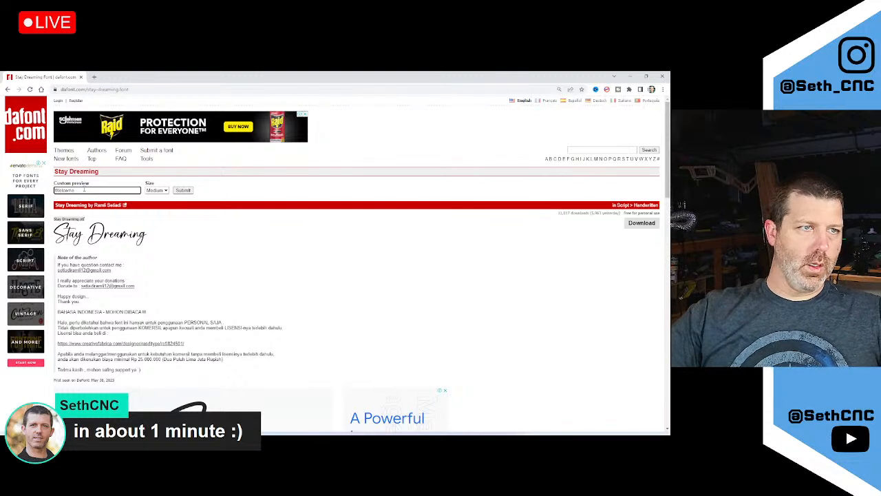
click(183, 190)
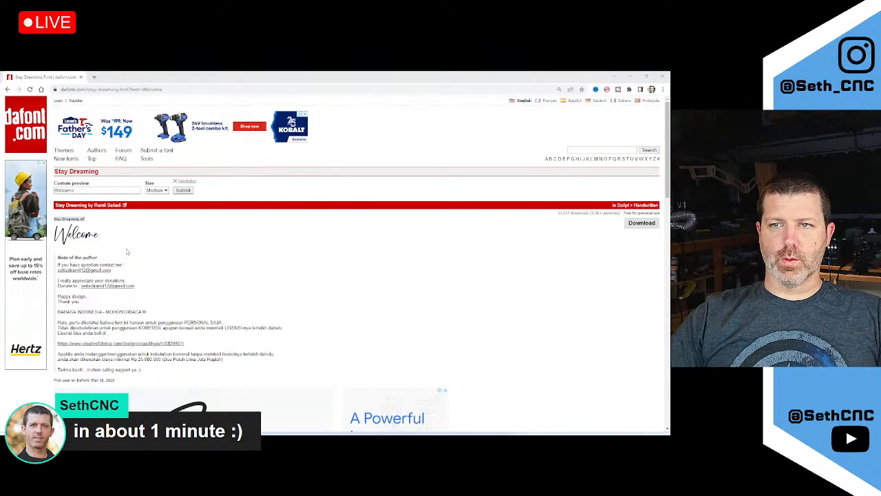
Compare the Welcome preview against the America sign photo and scroll through the font page
key(alt+Tab)
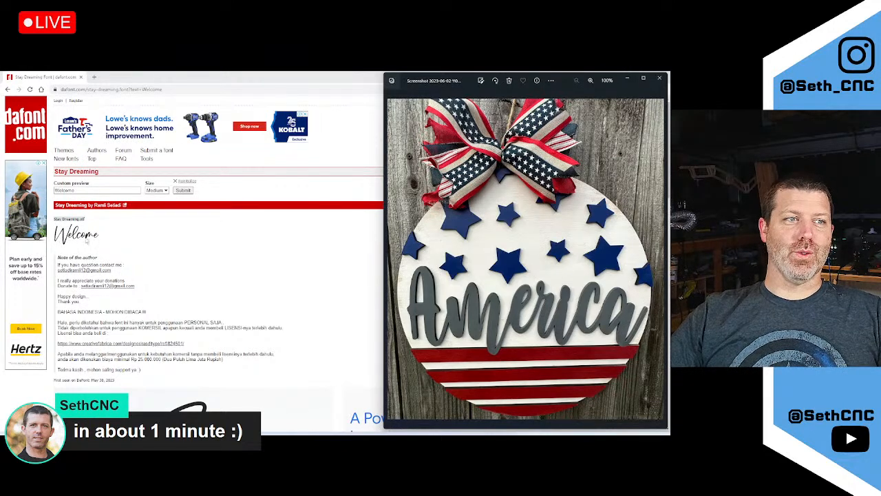
click(78, 238)
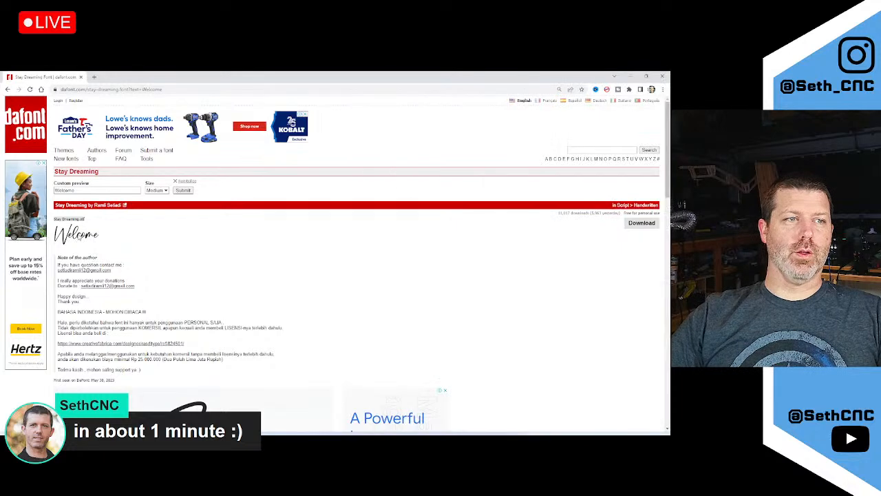
right_click(79, 238)
click(67, 254)
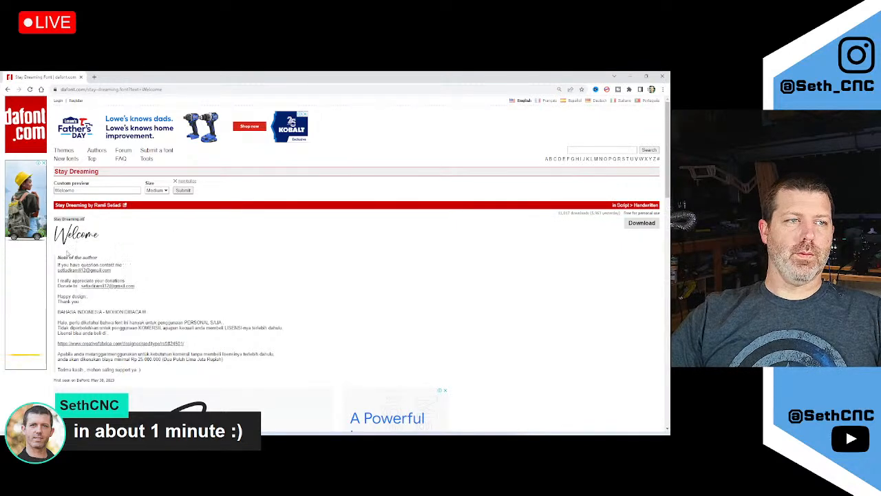
ctrl+scroll(262, 347, up, 9)
scroll(262, 346, down, 1)
ctrl+scroll(169, 296, down, 6)
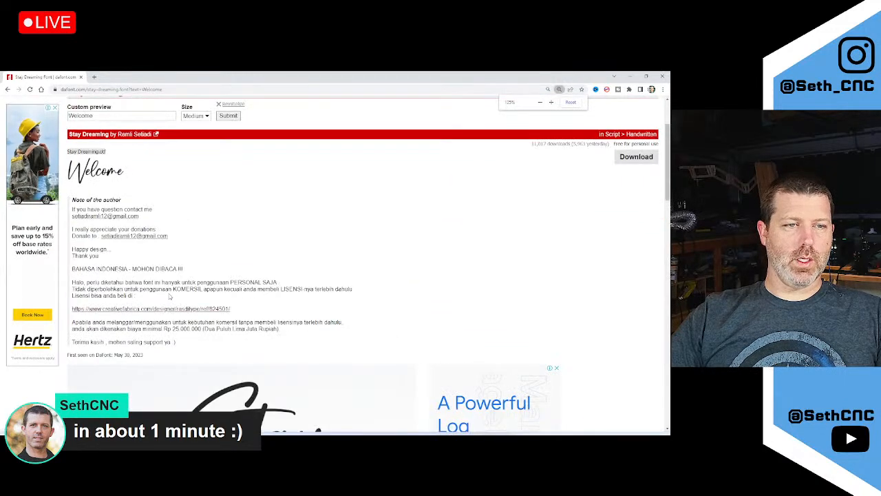
scroll(169, 296, down, 5)
scroll(170, 296, down, 10)
ctrl+scroll(170, 296, up, 4)
ctrl+scroll(169, 296, down, 5)
scroll(170, 296, up, 14)
scroll(169, 296, up, 8)
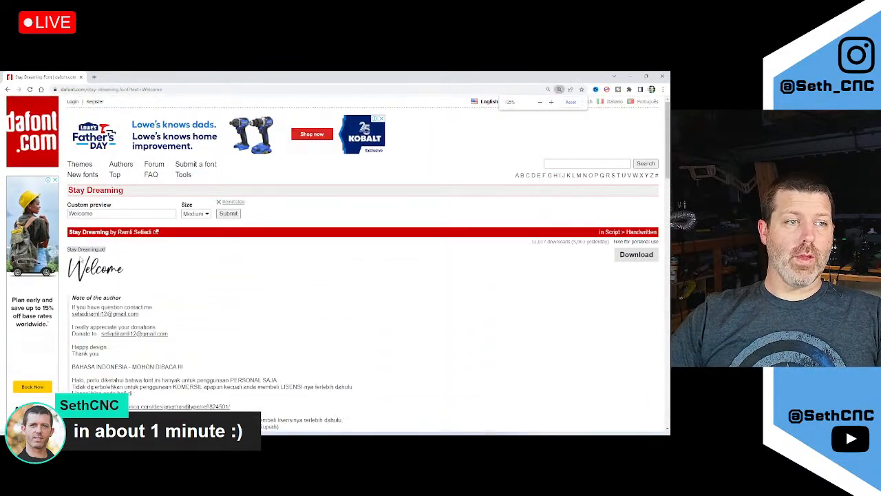
Dismiss the app search and delete both nametag designs in LightBurn
key(super)
text(word)
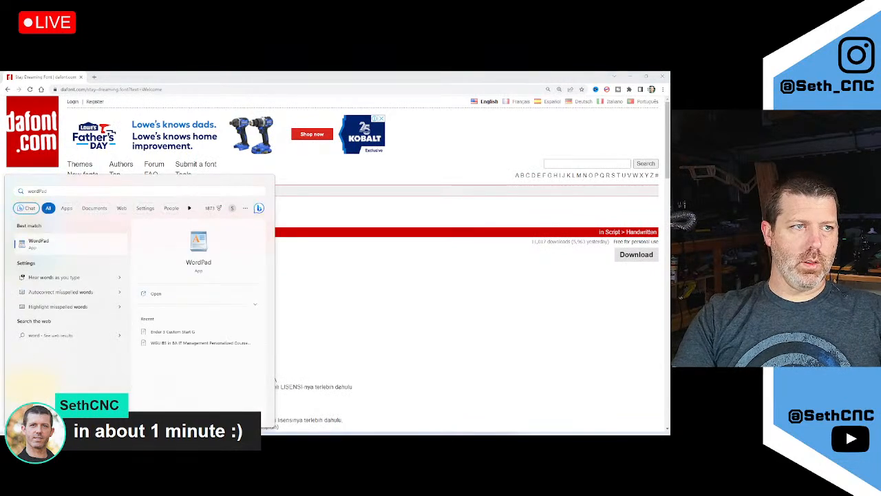
key(BackSpace)
key(BackSpace)
key(BackSpace)
key(BackSpace)
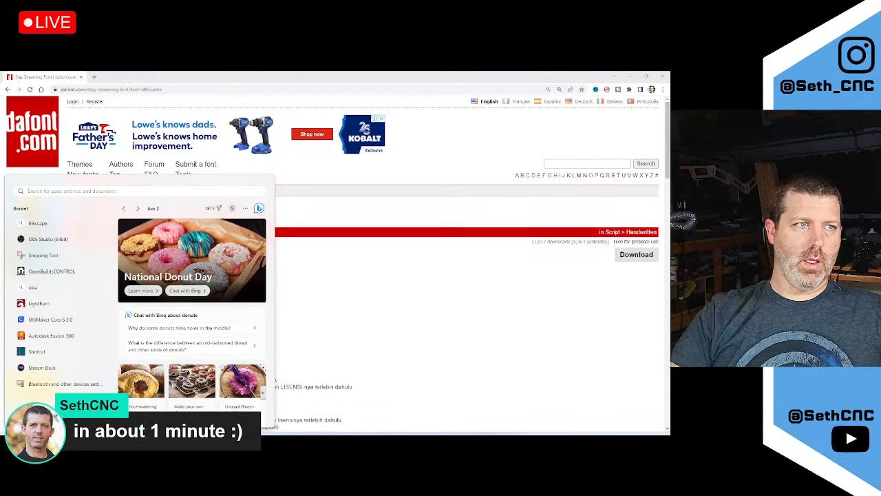
click(537, 311)
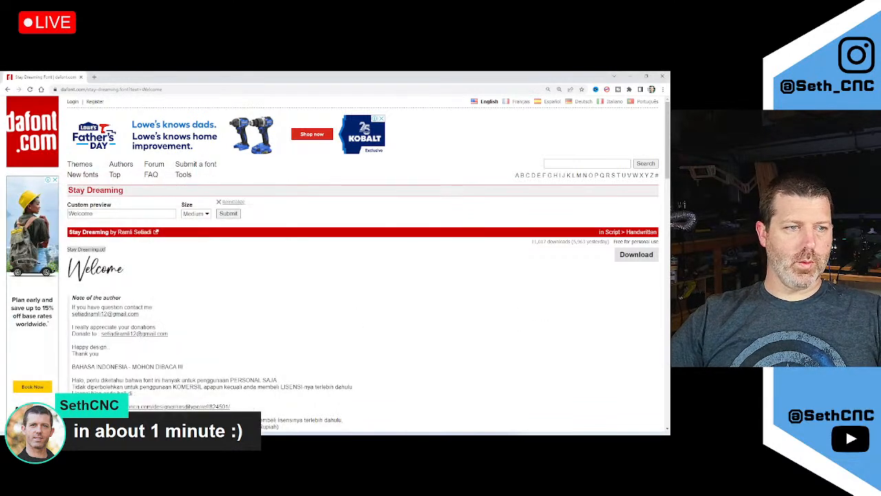
key(alt+Tab)
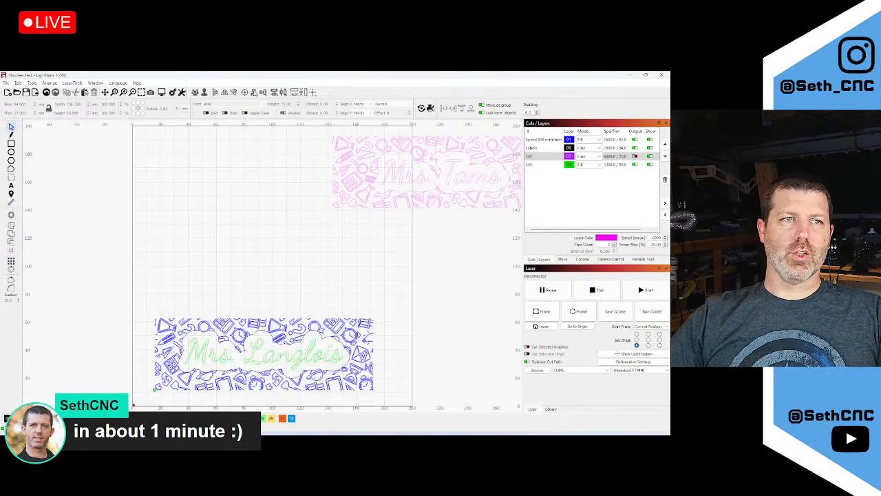
key(ctrl+a)
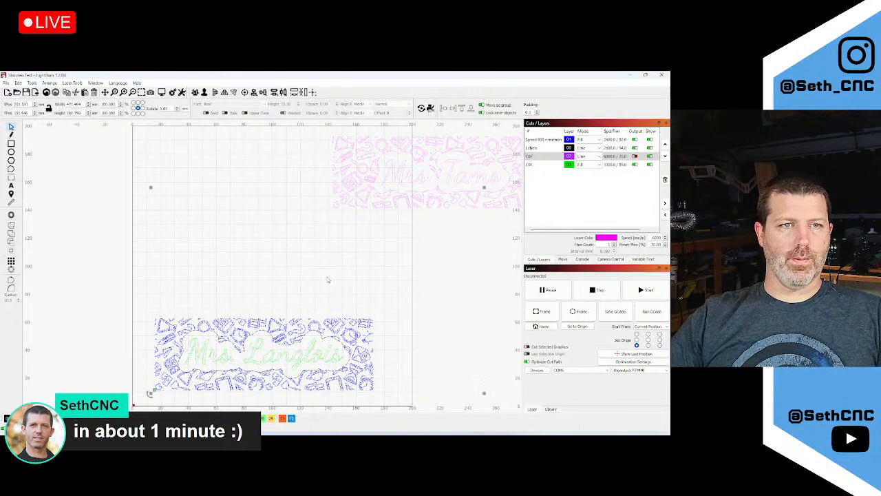
key(Delete)
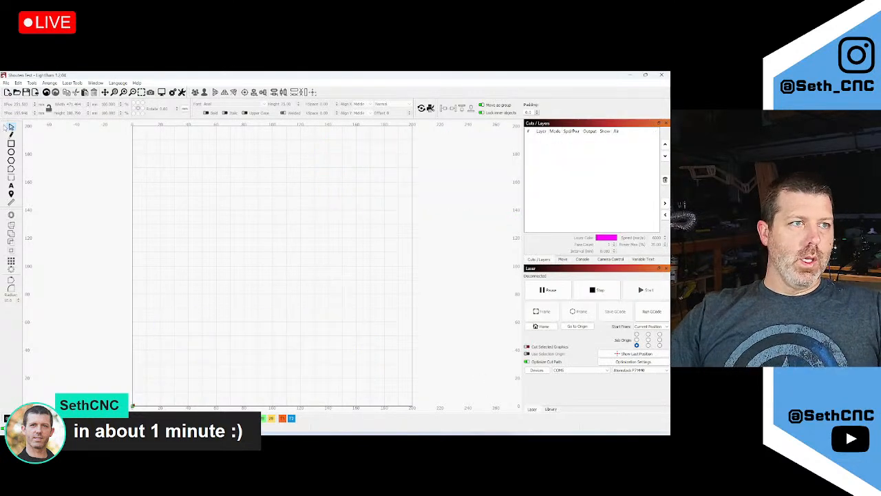
Add the text 'America' just left of the canvas centre
click(11, 186)
click(205, 248)
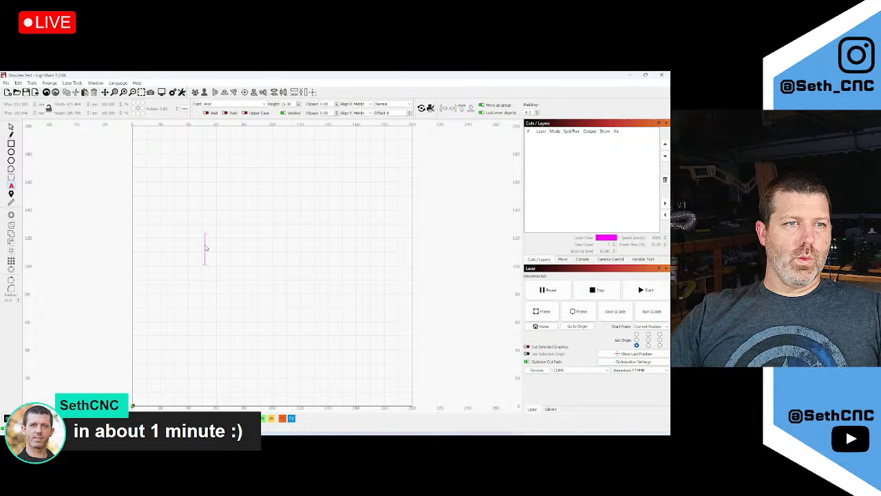
text(Arnel)
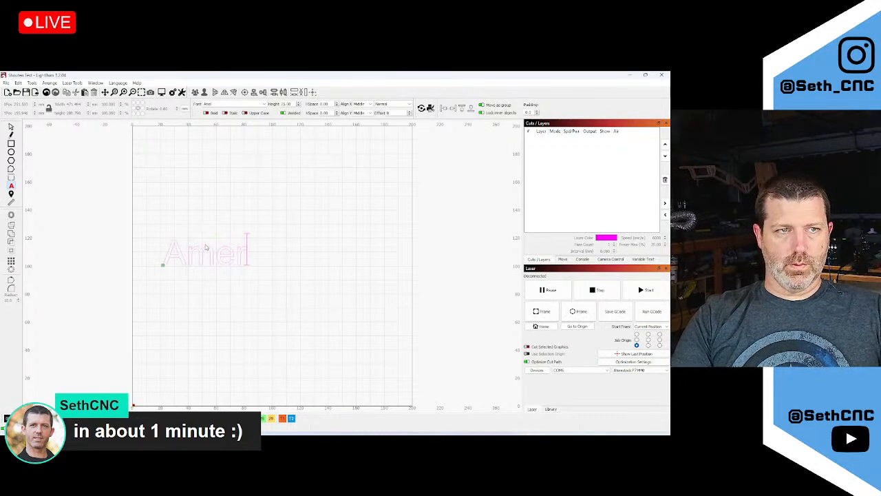
text(ica)
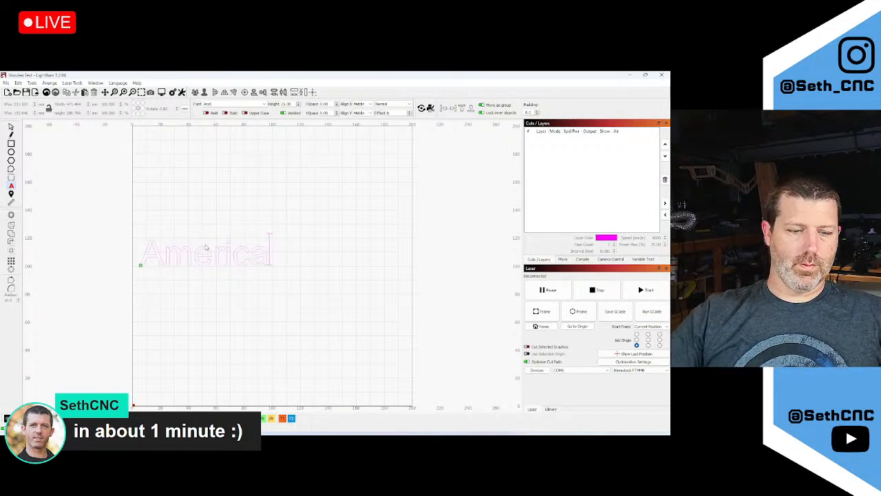
key(Escape)
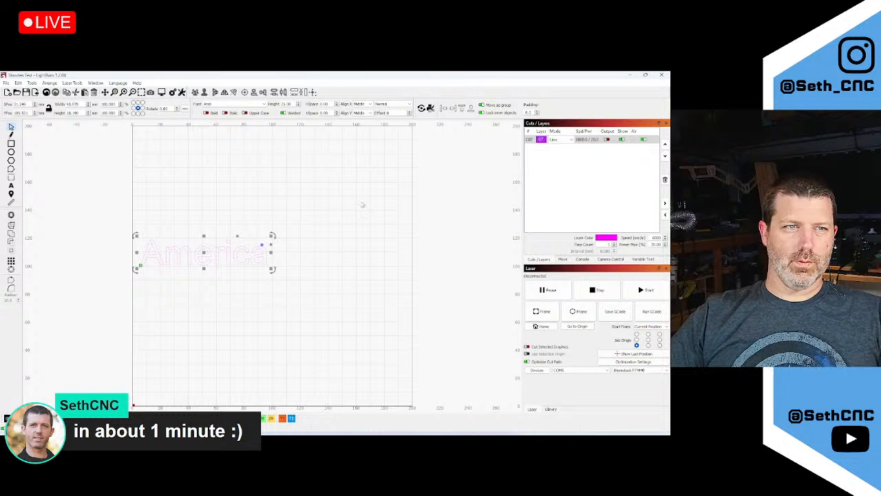
Look over the text options and font list, keeping Arial, then close LightBurn
right_click(244, 259)
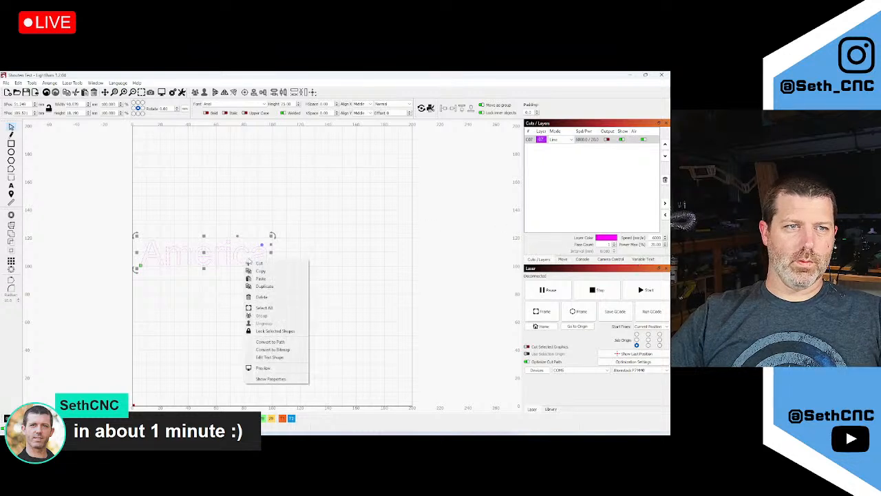
click(229, 112)
click(263, 104)
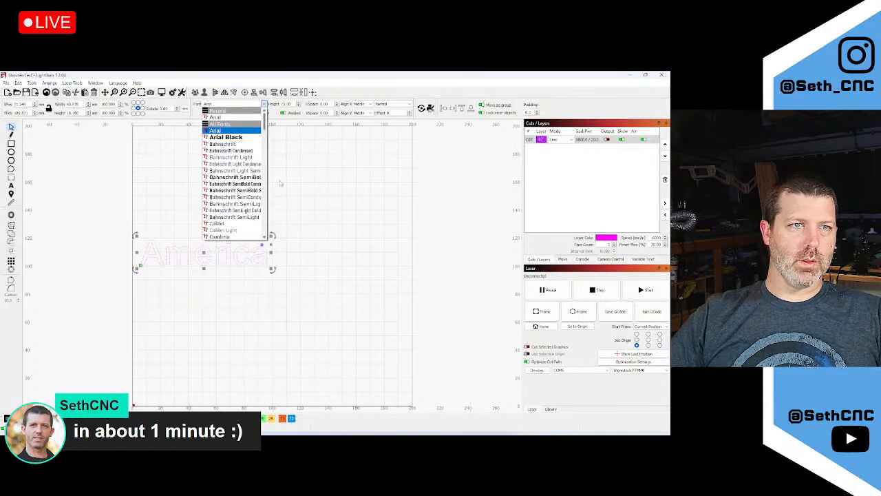
click(300, 199)
click(661, 74)
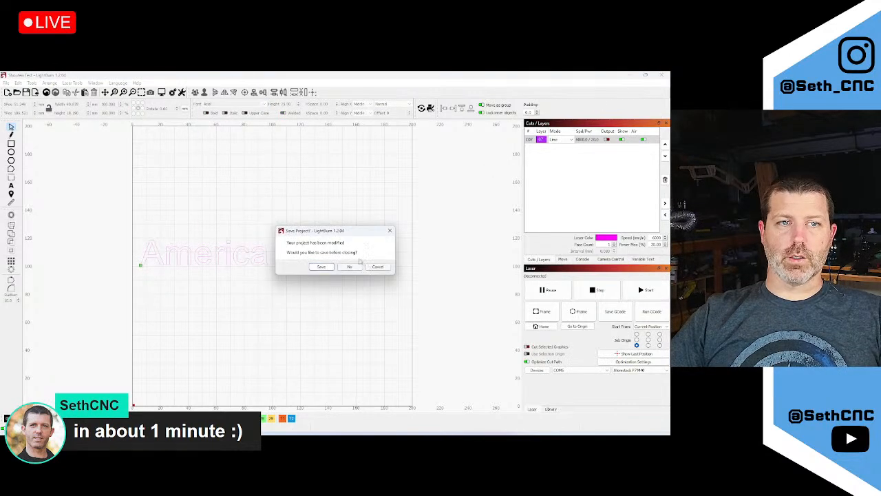
Close LightBurn without saving, then bring the browser forward and begin an address-bar search
click(357, 266)
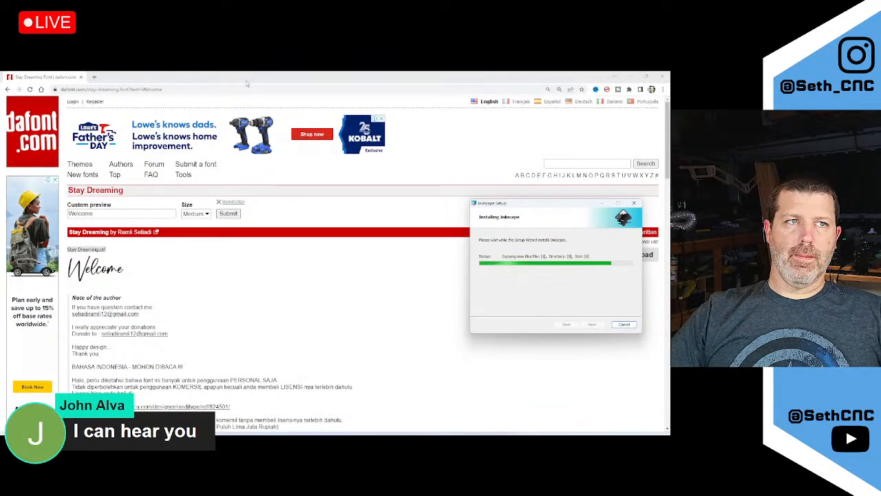
click(251, 82)
click(193, 89)
Cancel the 'speed' search and view the Stay Dreaming preview showing its own name
text(speed)
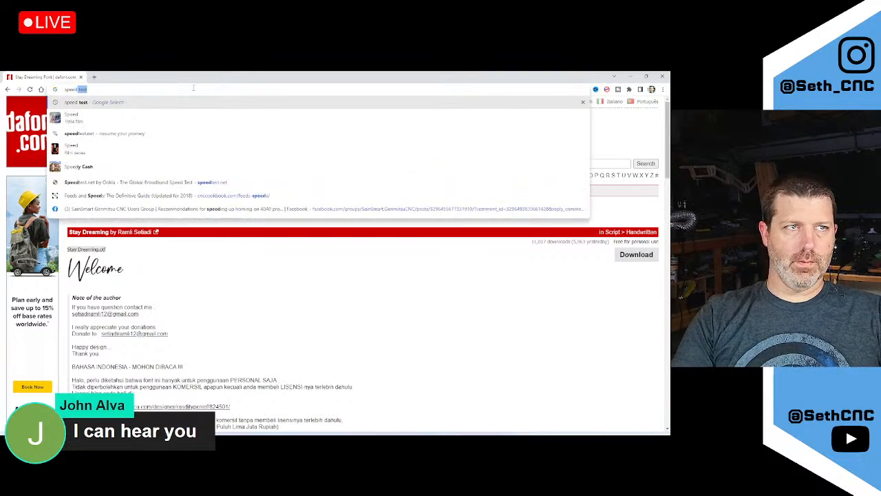
key(Escape)
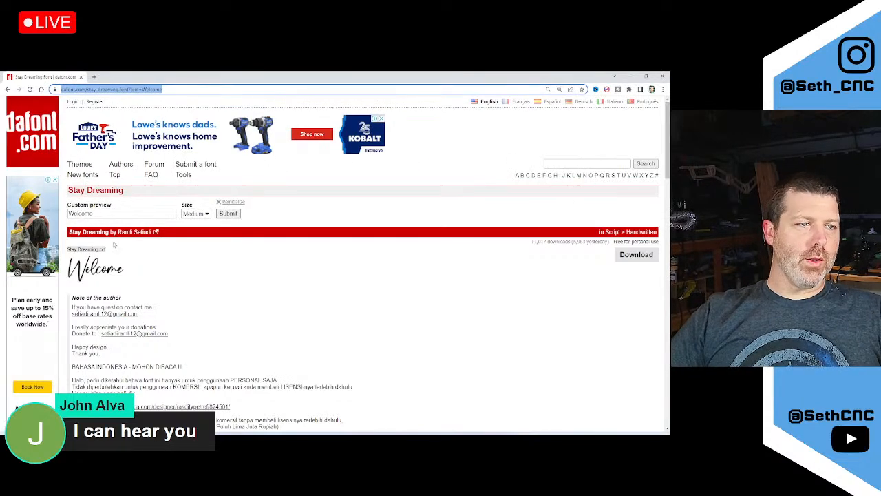
click(100, 232)
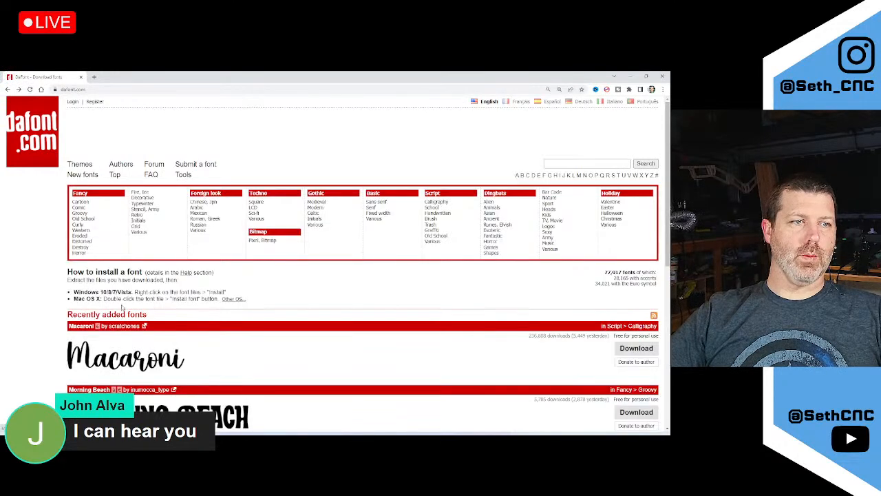
scroll(122, 306, down, 3)
click(18, 89)
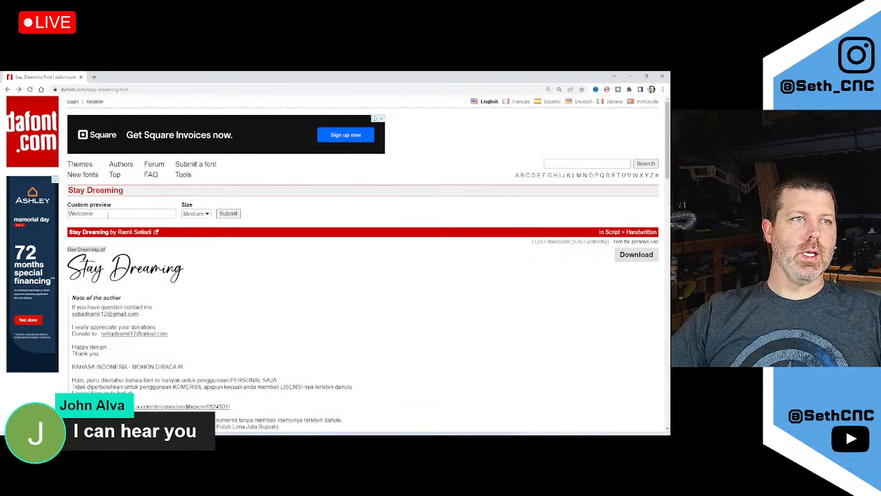
Preview Stay Dreaming with 'Welcome', scroll its character map, then go back to dafont's home page
click(228, 213)
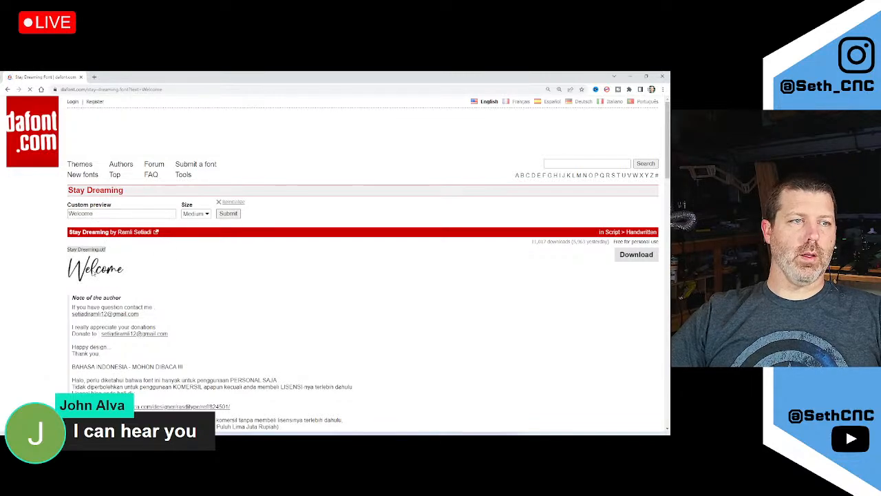
scroll(93, 275, down, 5)
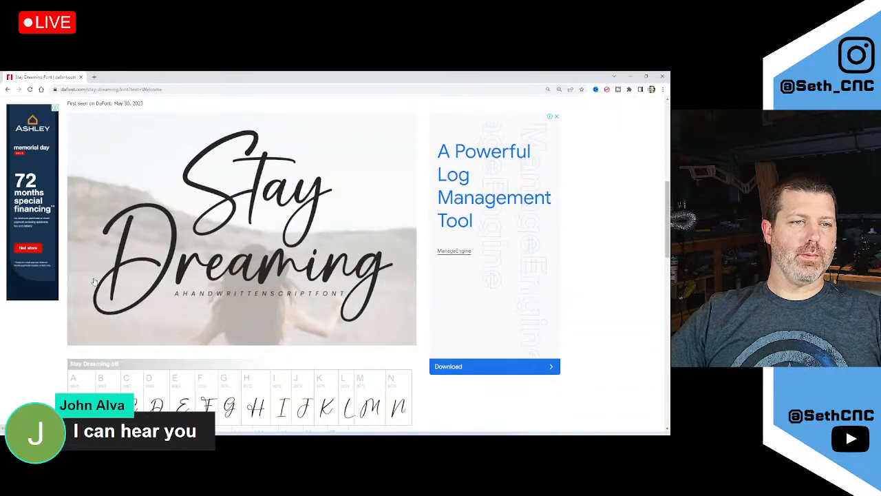
scroll(125, 282, down, 5)
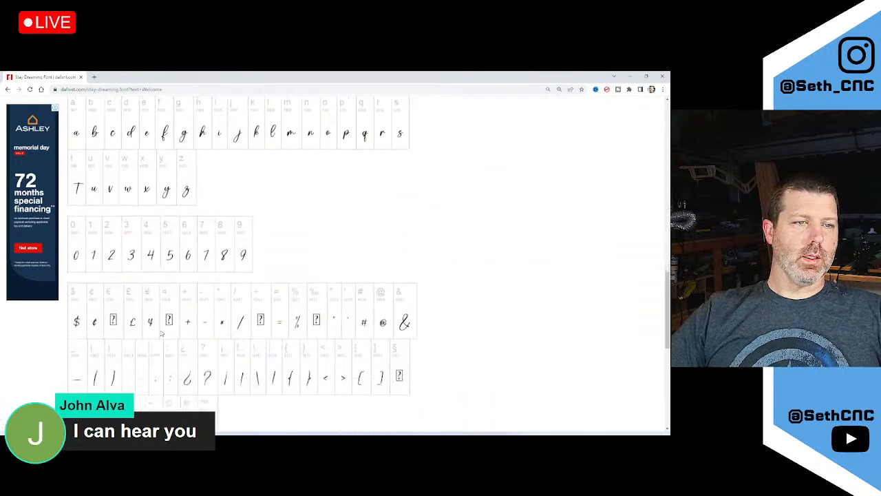
scroll(161, 333, down, 5)
scroll(161, 333, down, 2)
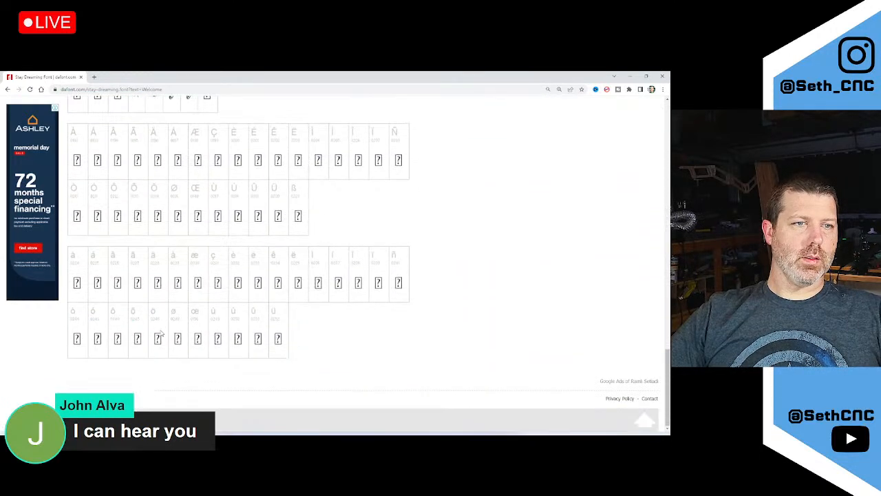
scroll(161, 333, up, 13)
key(alt+Left)
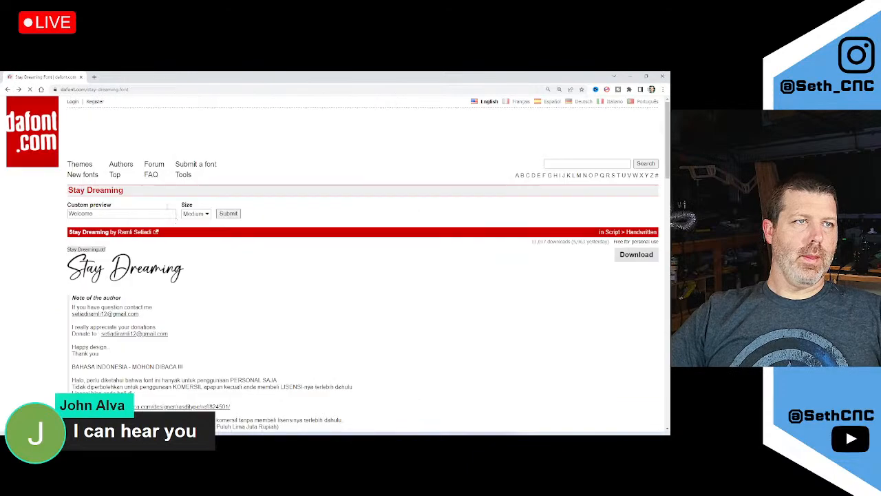
key(alt+Left)
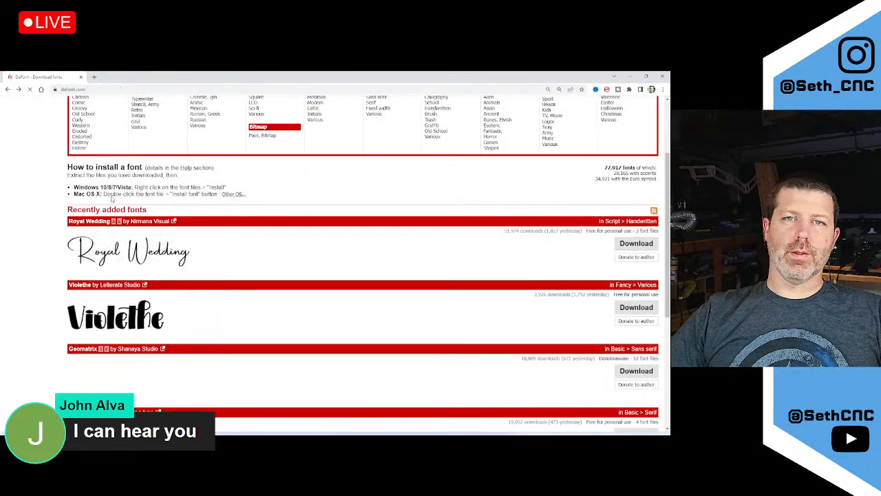
scroll(128, 264, down, 5)
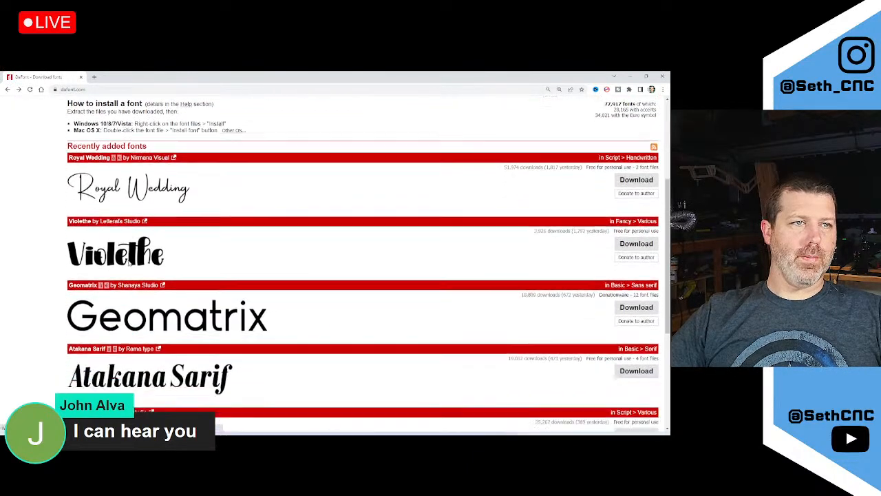
scroll(128, 263, up, 10)
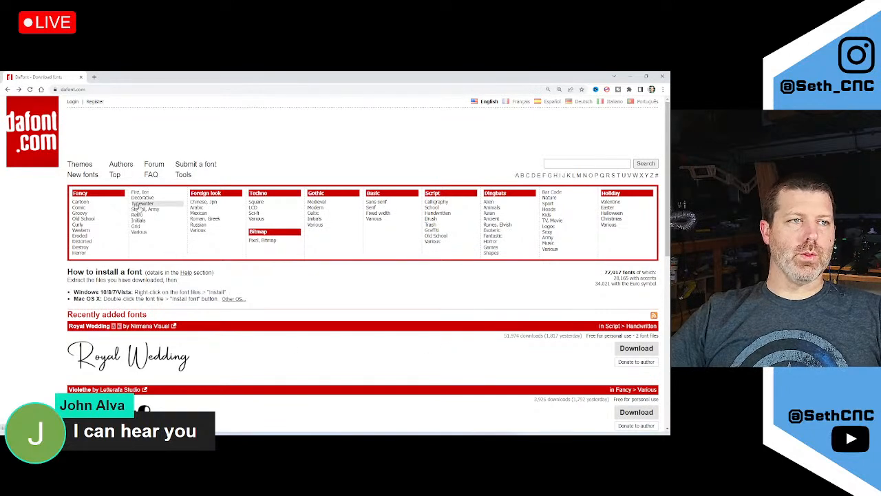
Preview the Royal Wedding font with 'Welcome', then return to the dafont home page
click(112, 360)
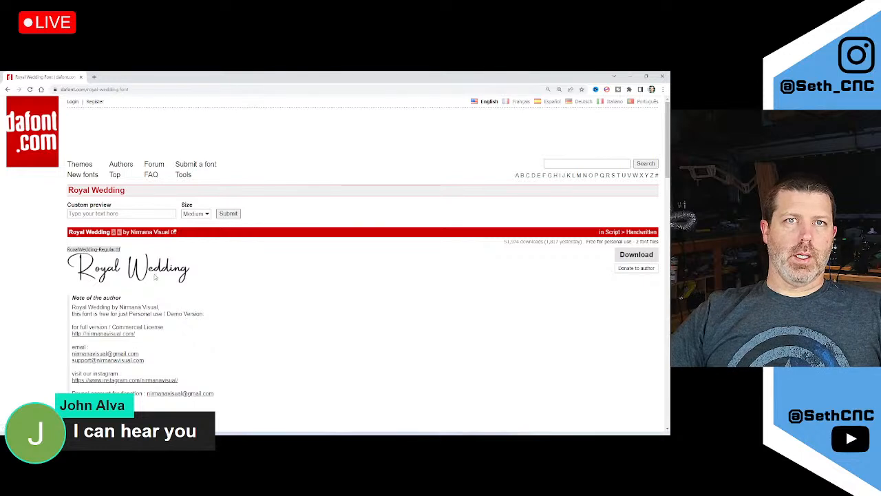
click(116, 214)
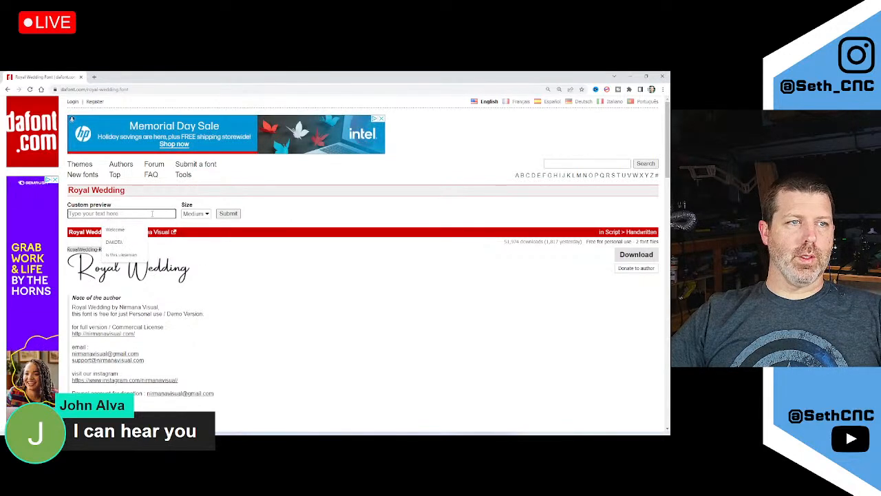
click(129, 230)
click(233, 214)
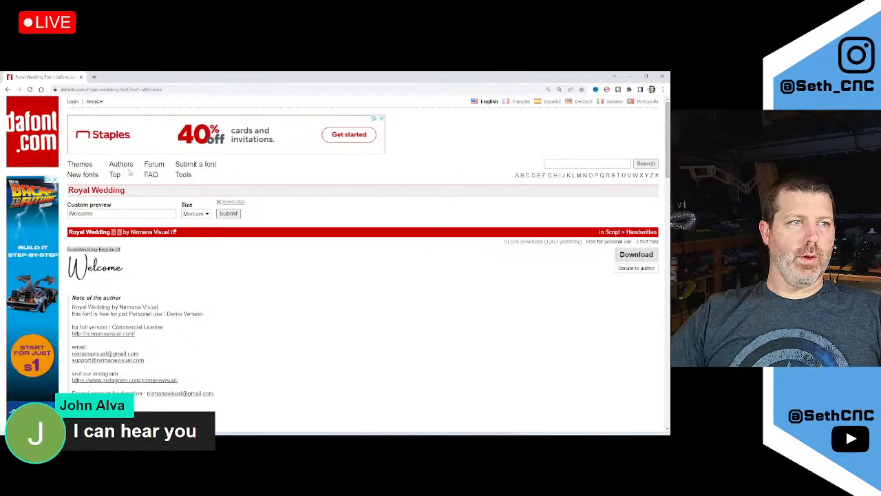
key(alt+Left)
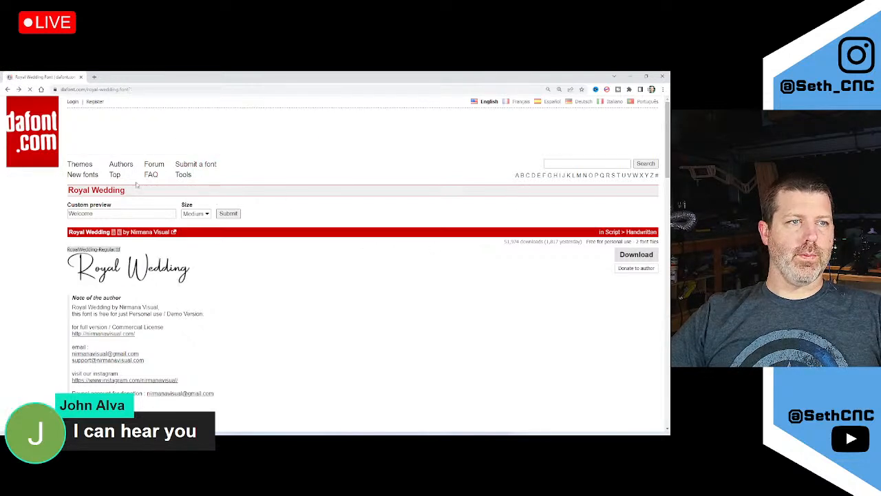
key(alt+Left)
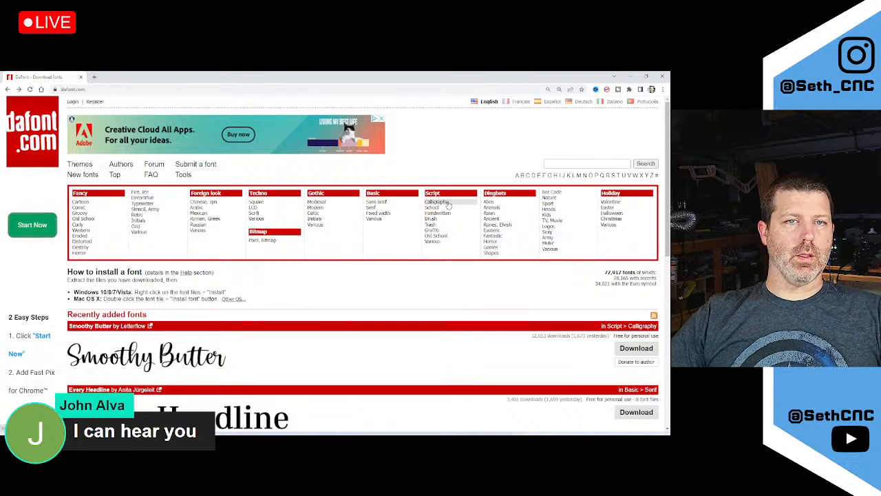
Open dafont's Script > Calligraphy listing and scroll past Cream Cake, Queensha and Hello Honey
click(446, 202)
scroll(257, 332, down, 5)
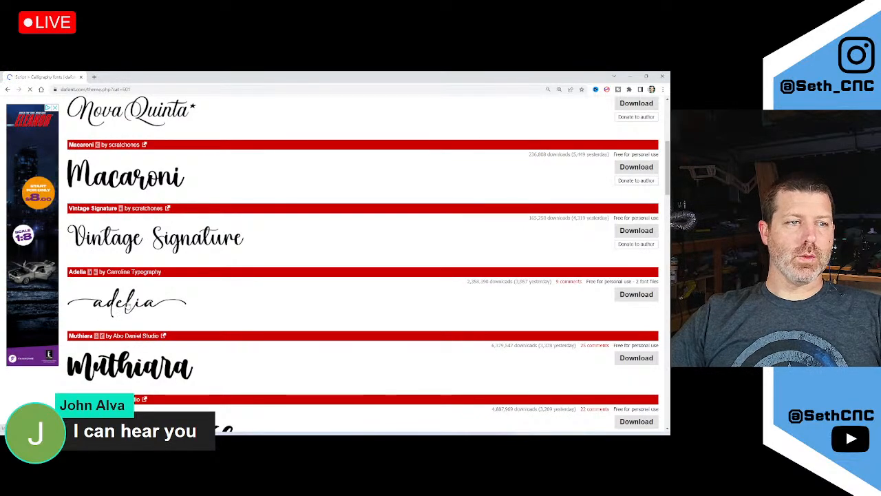
scroll(137, 306, down, 2)
scroll(181, 293, down, 2)
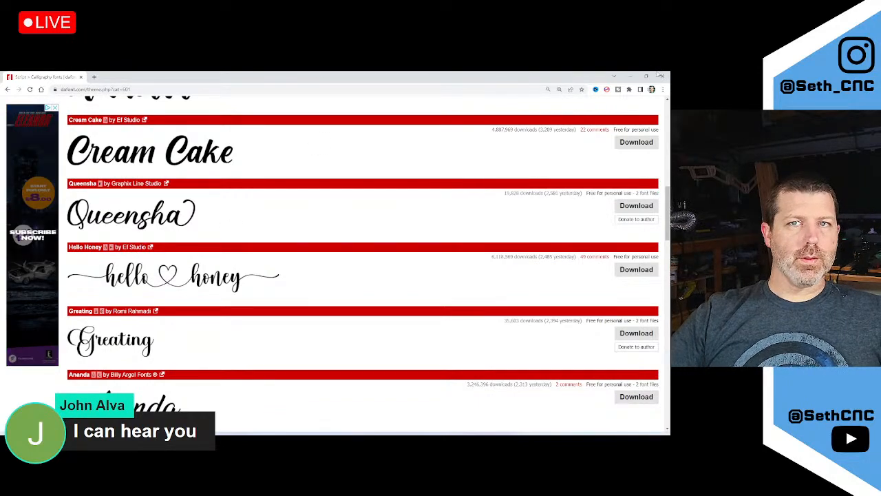
Finish the Inkscape 1.2.2 installation and return to its installer download page
click(629, 76)
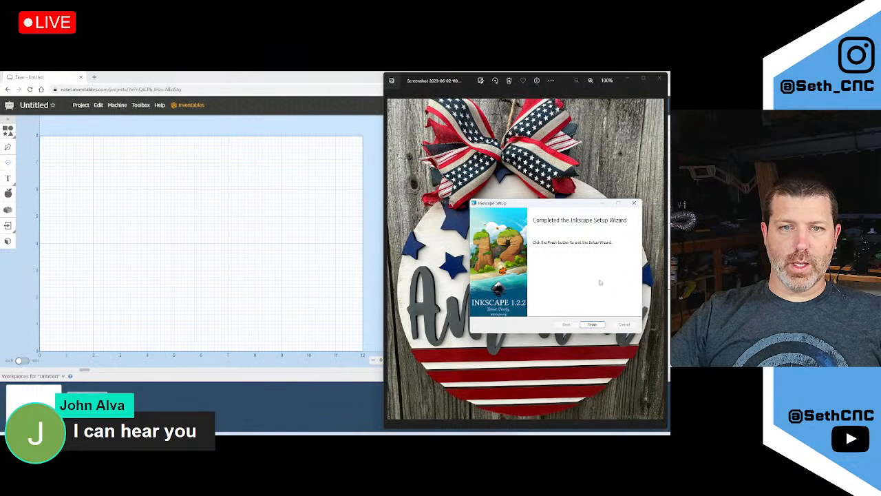
click(595, 325)
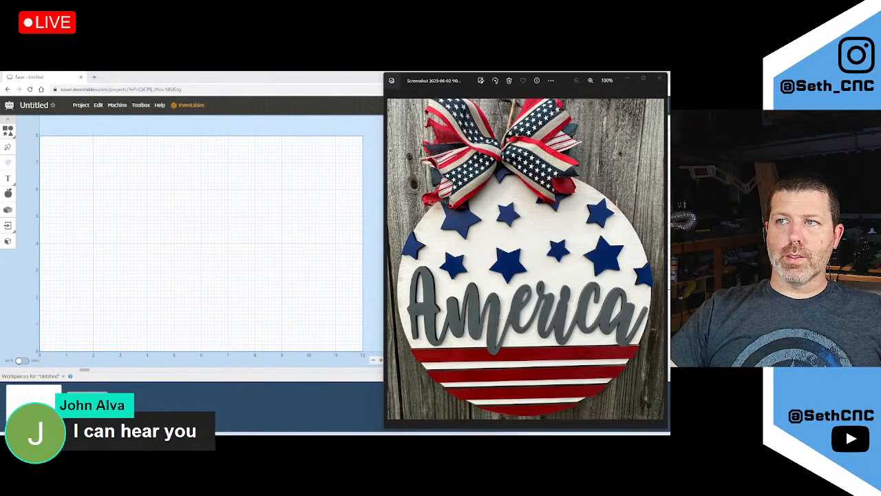
key(alt+Tab)
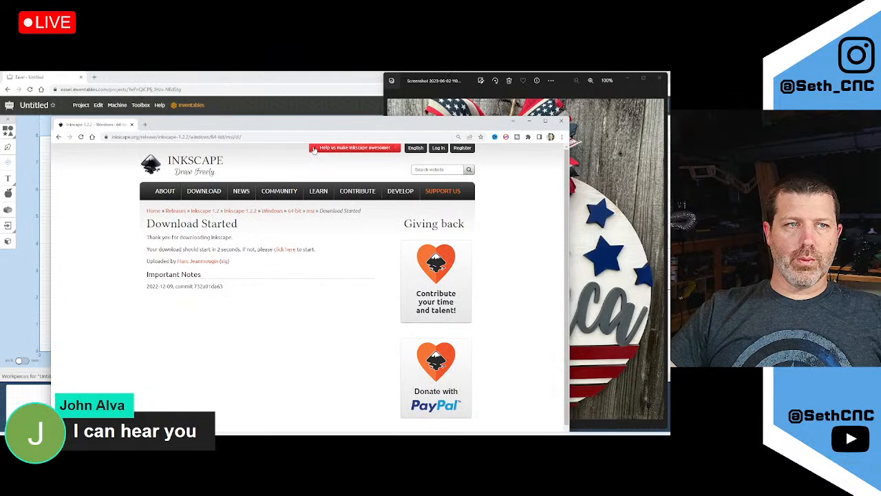
click(60, 137)
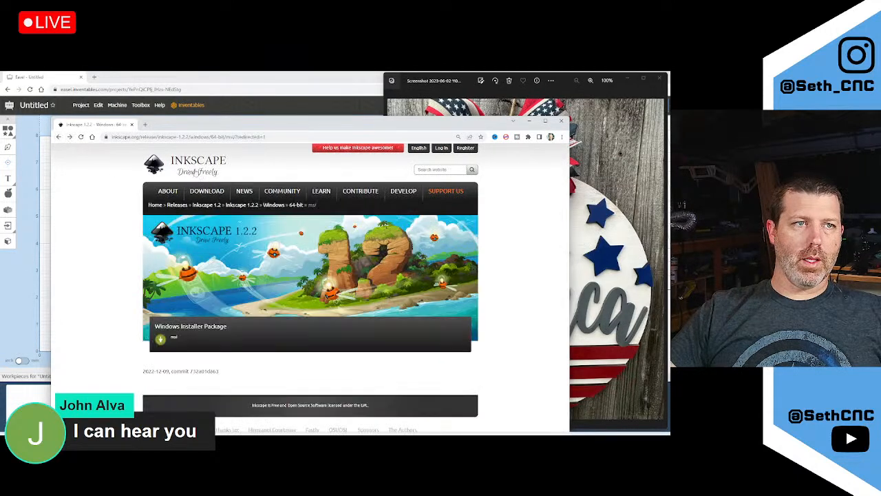
mouse_move(206, 191)
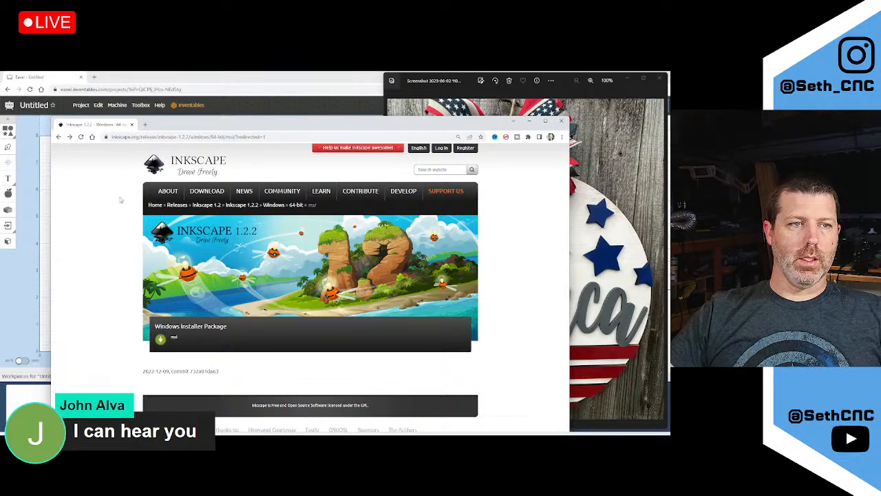
Look over the inkscape.org home page, then move the browser aside for the Inkscape Welcome window
key(alt+Left)
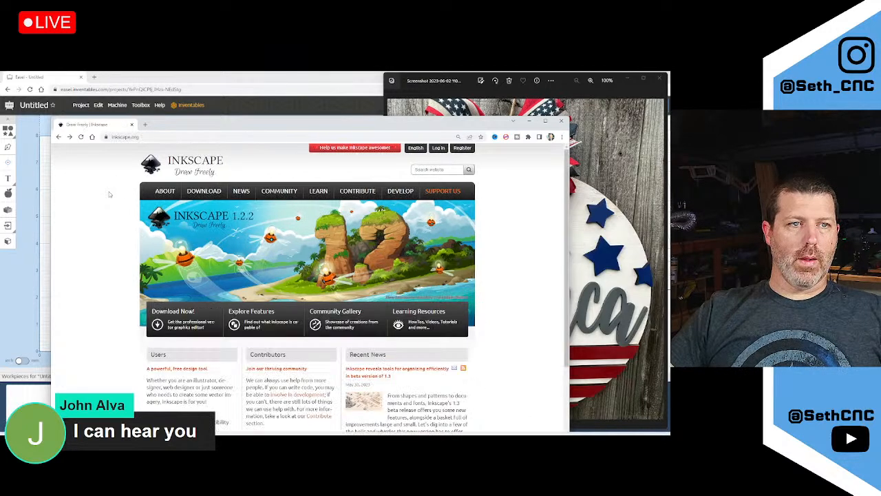
scroll(128, 269, down, 3)
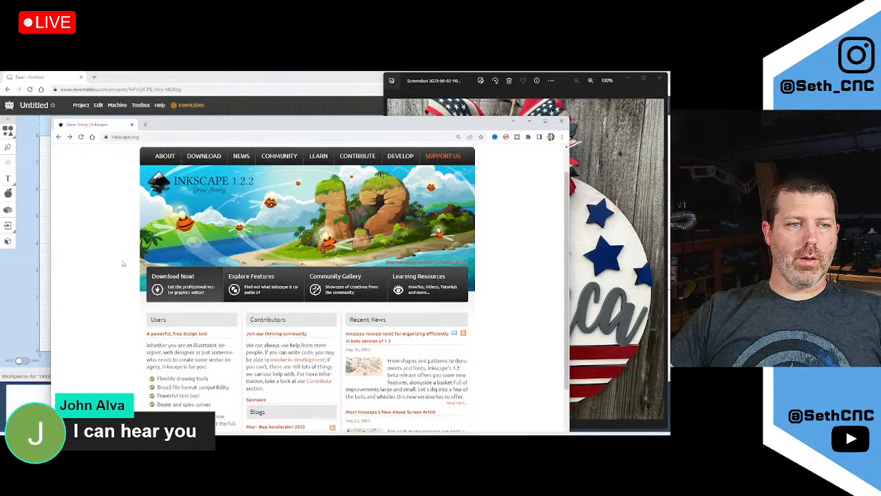
scroll(123, 263, up, 3)
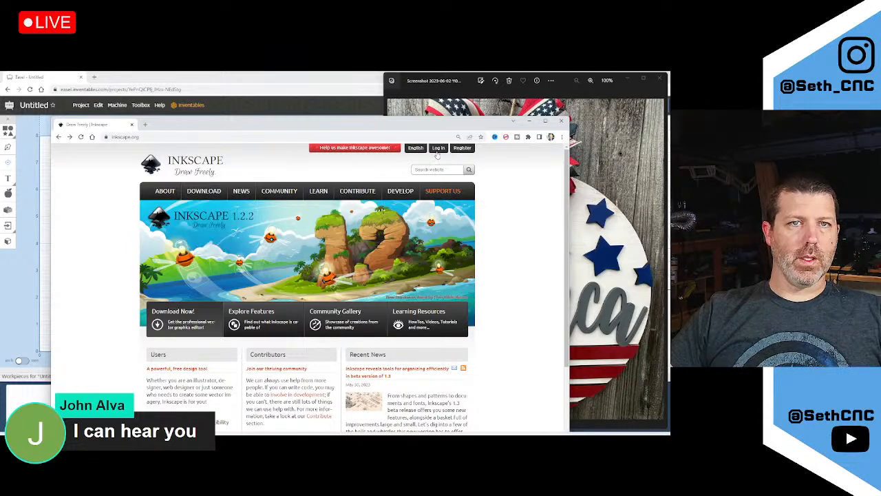
drag(181, 128, 805, 125)
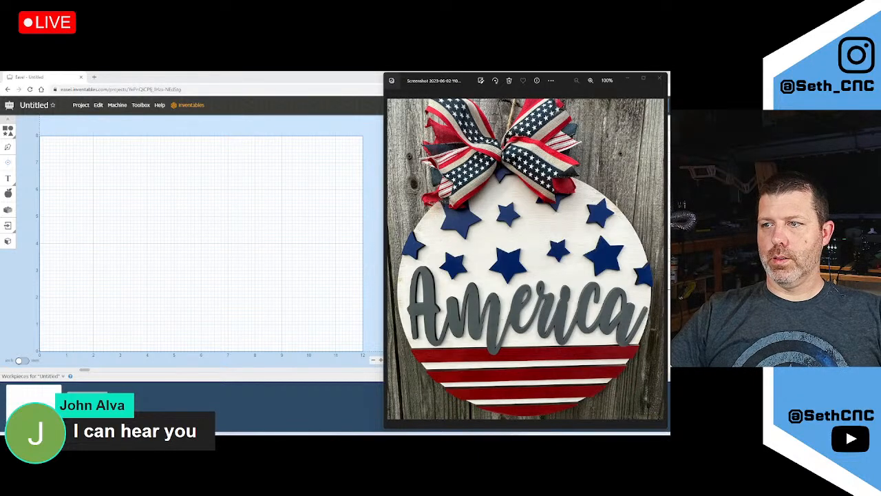
drag(819, 147, 287, 146)
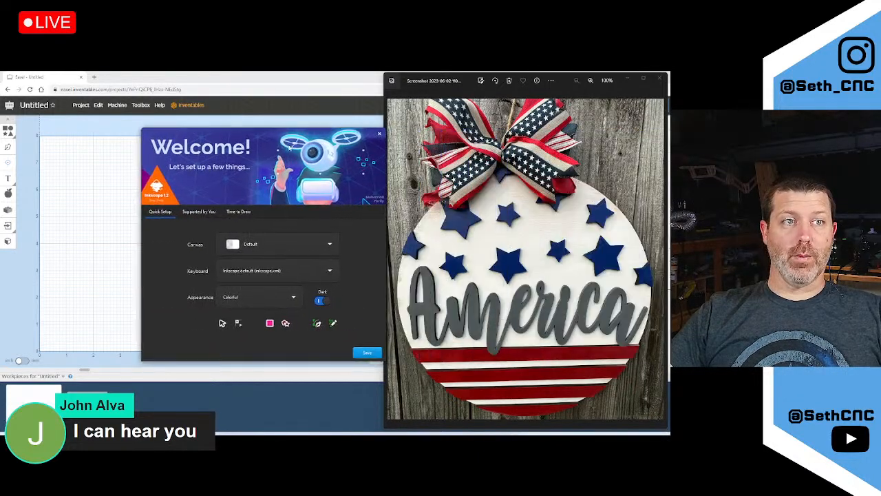
Keep the Default canvas background in Inkscape's quick setup and start a new blank document
click(258, 248)
click(259, 244)
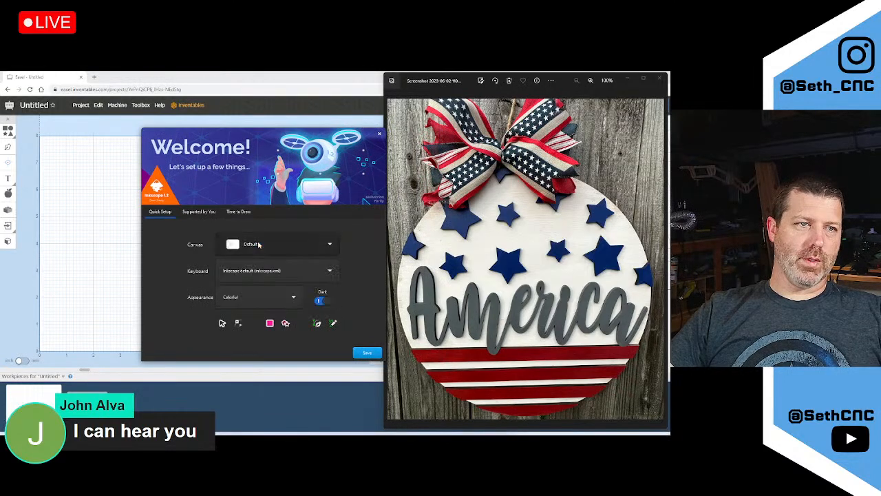
click(266, 248)
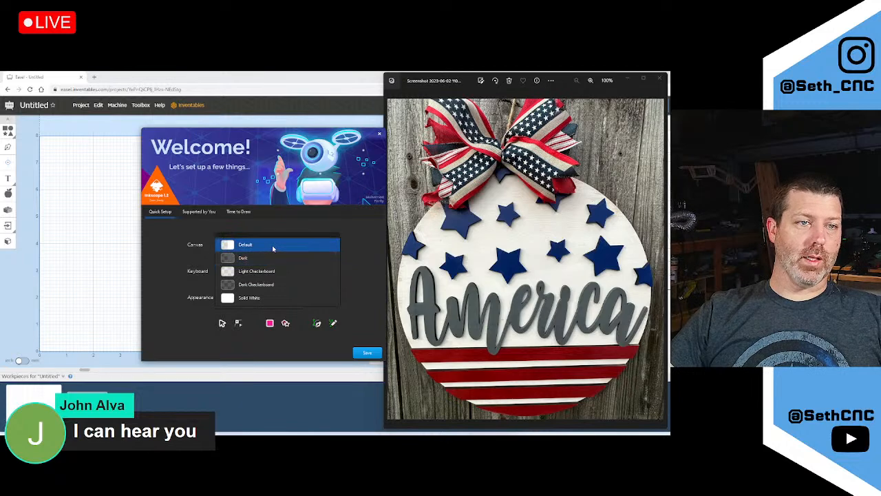
click(270, 245)
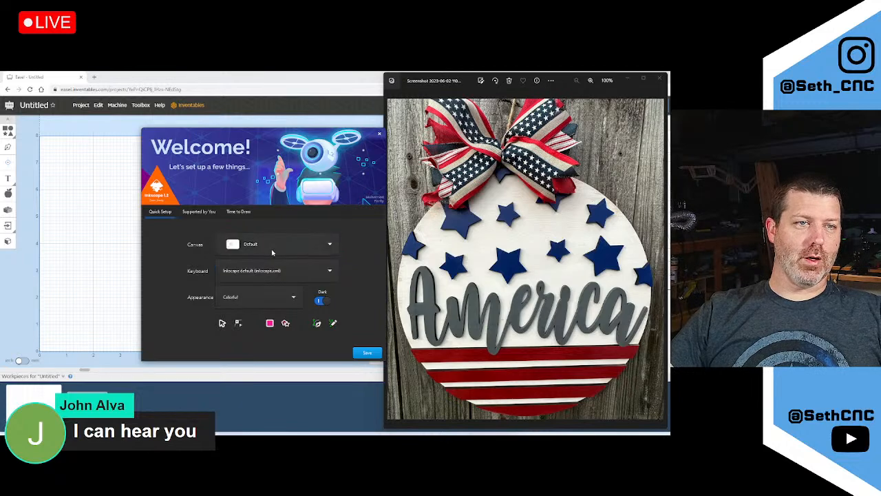
click(373, 355)
click(366, 353)
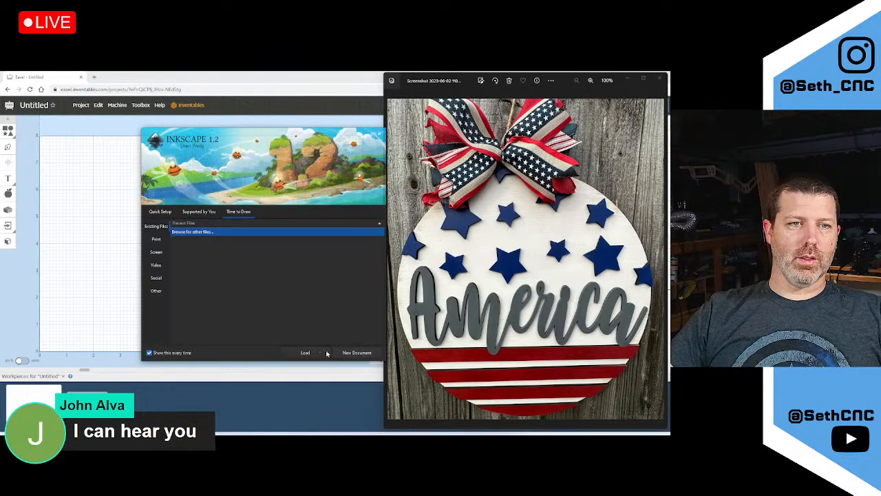
click(366, 352)
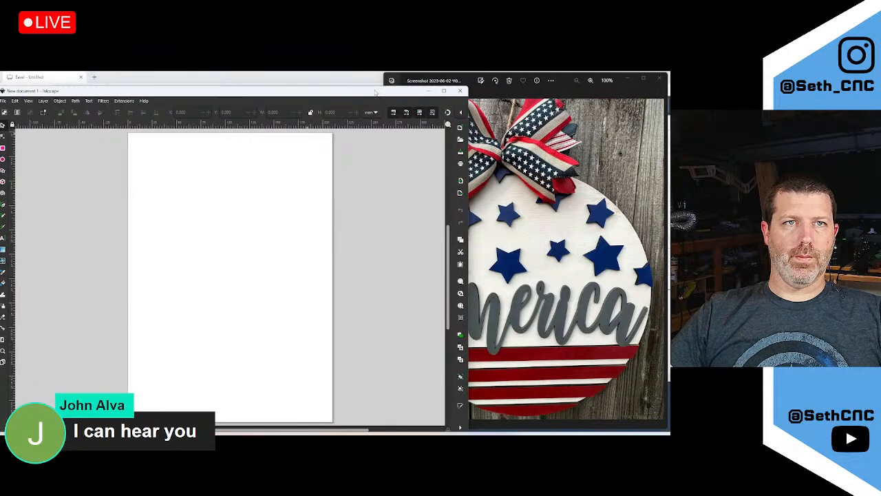
Reposition the Inkscape window by its title bar, then maximize it to fill the screen
drag(375, 93, 349, 86)
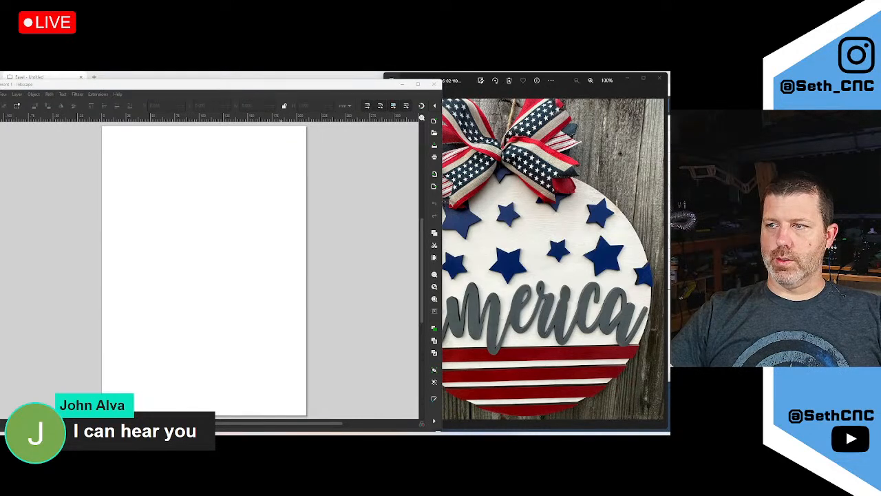
click(79, 84)
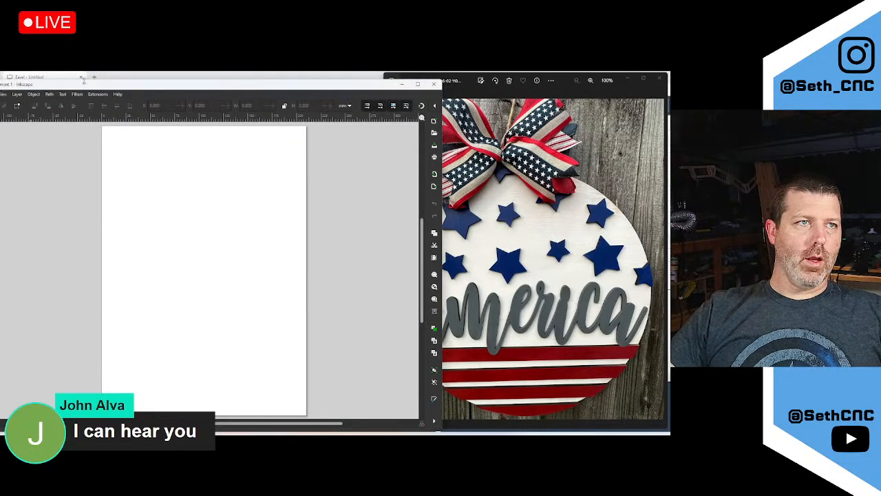
drag(95, 89, 155, 91)
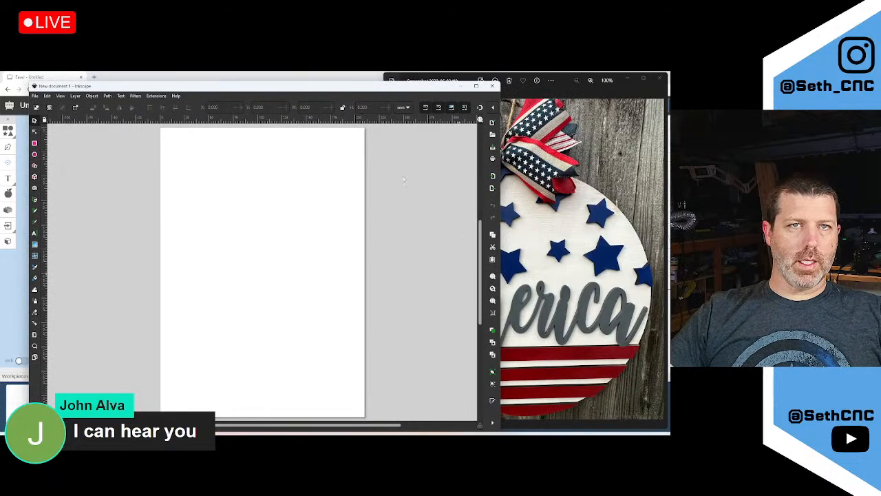
drag(379, 99, 263, 100)
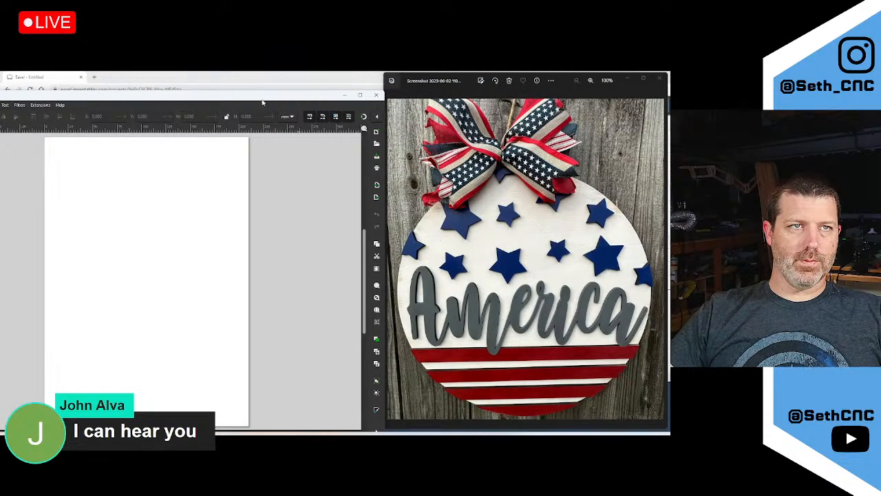
double_click(263, 98)
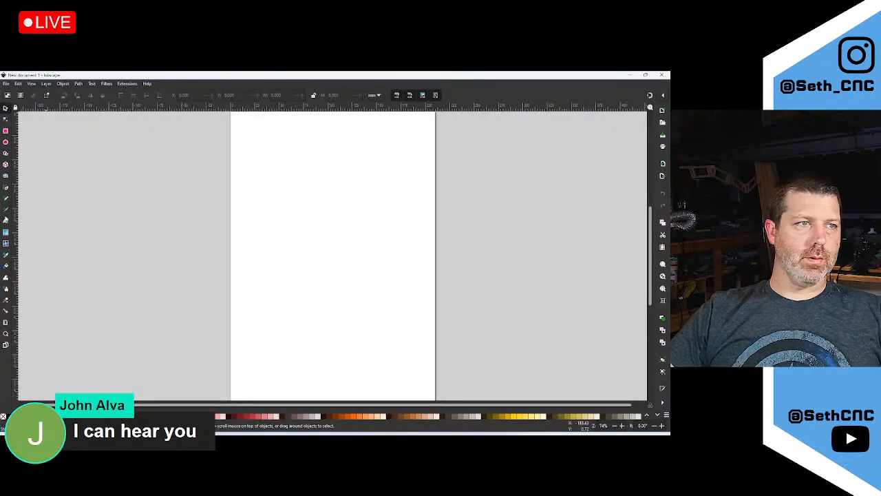
Type 'America' on the page with the Text tool, correcting the stray x
click(6, 222)
click(246, 215)
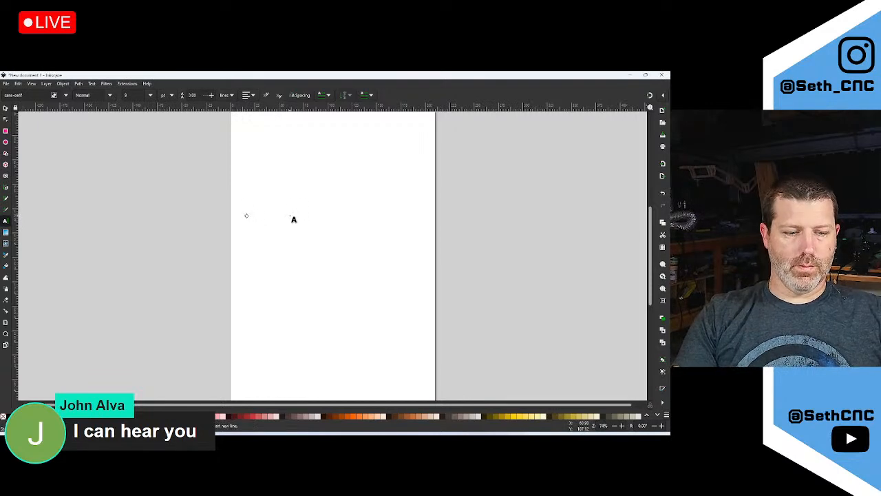
text(aseri)
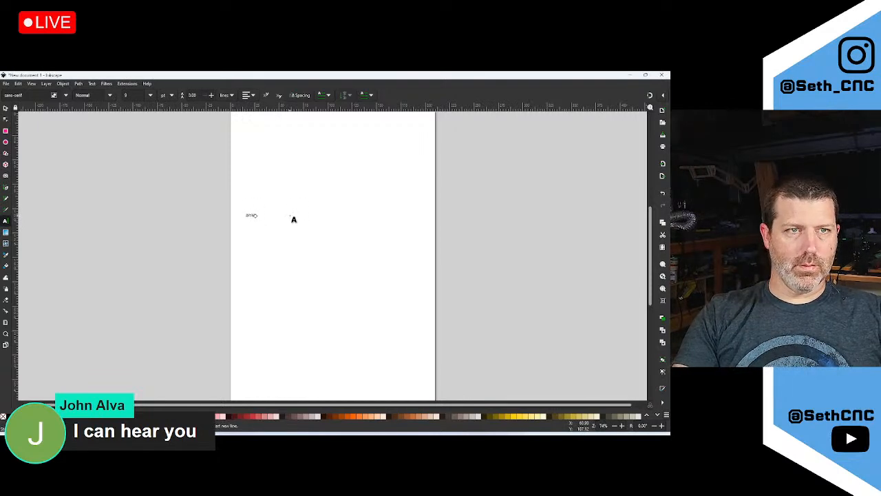
text(xca)
ctrl+scroll(276, 215, up, 7)
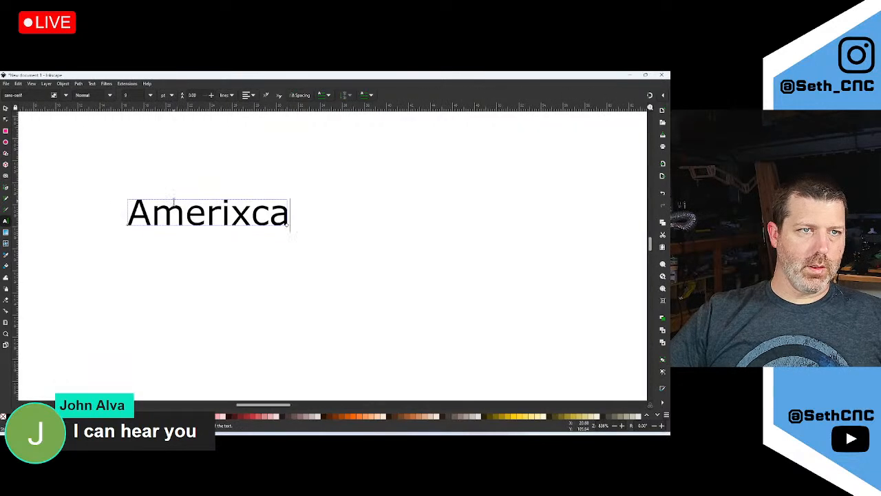
key(Left)
key(Left)
key(BackSpace)
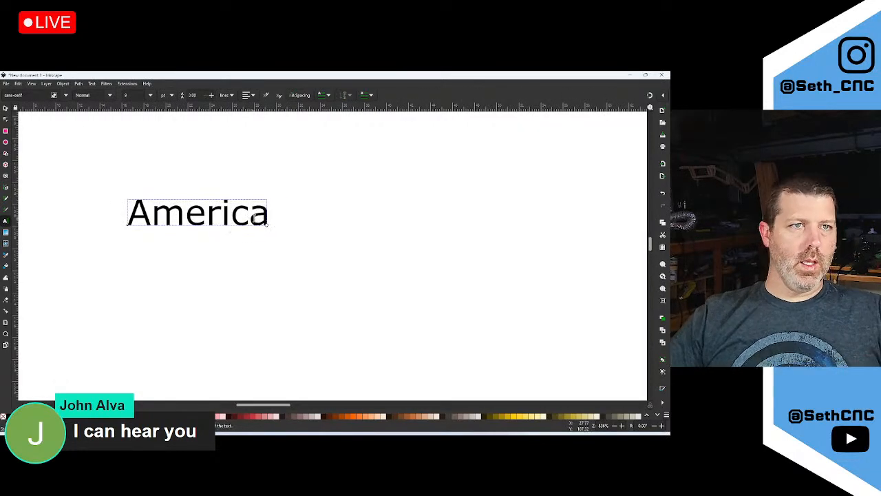
key(ctrl+a)
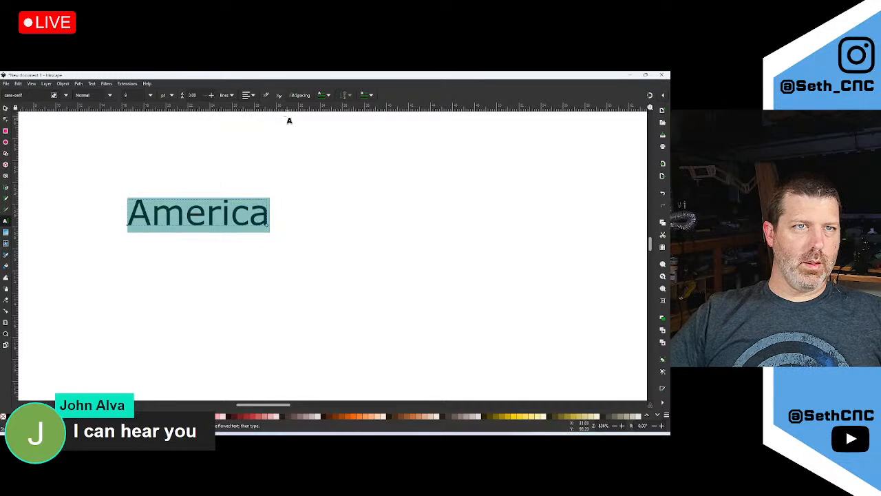
Browse the font family list for America but keep the default sans-serif font
click(53, 96)
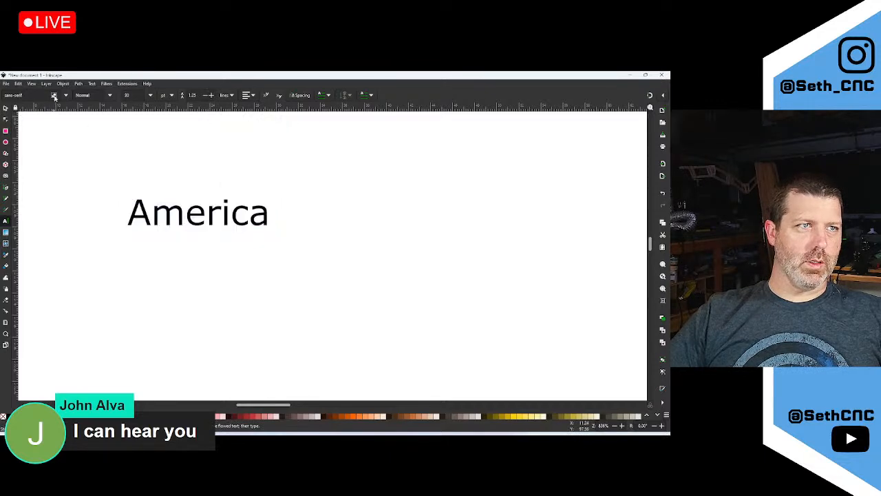
key(ctrl+a)
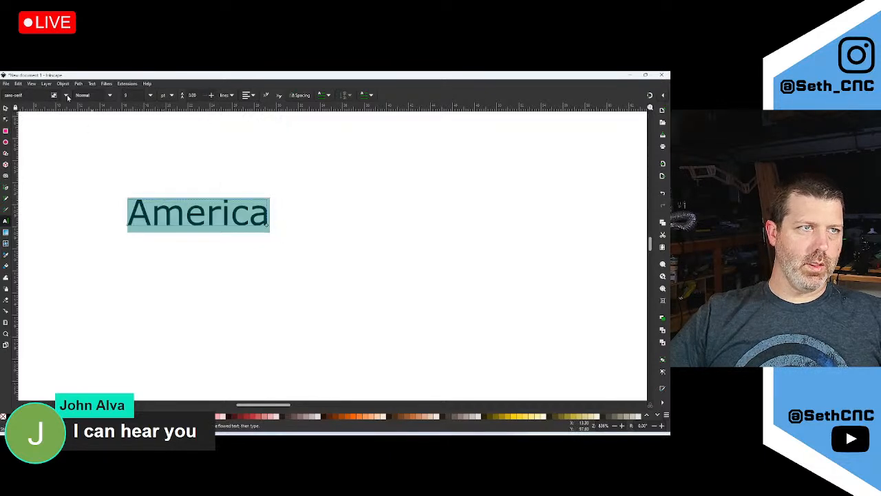
click(66, 95)
scroll(24, 254, down, 7)
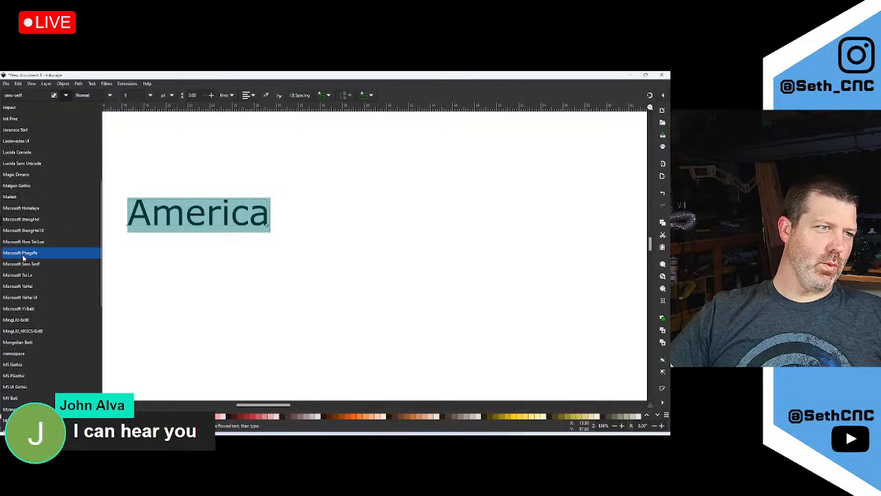
scroll(24, 256, down, 6)
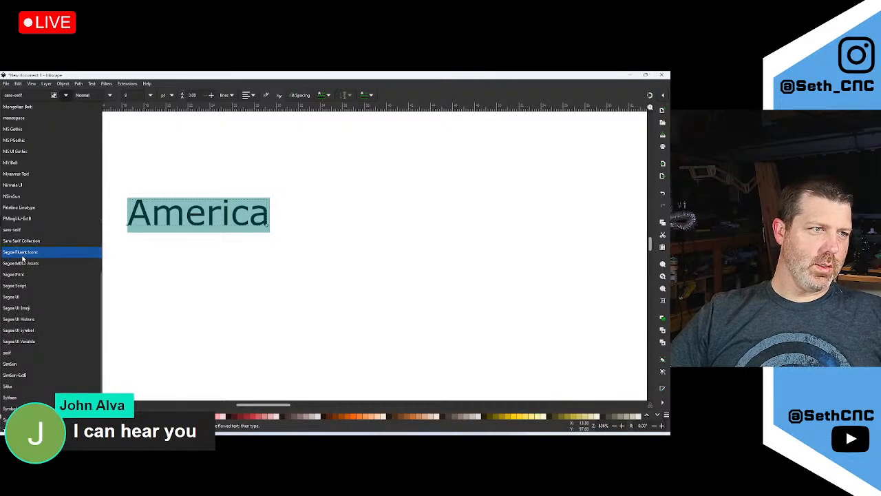
scroll(29, 346, down, 2)
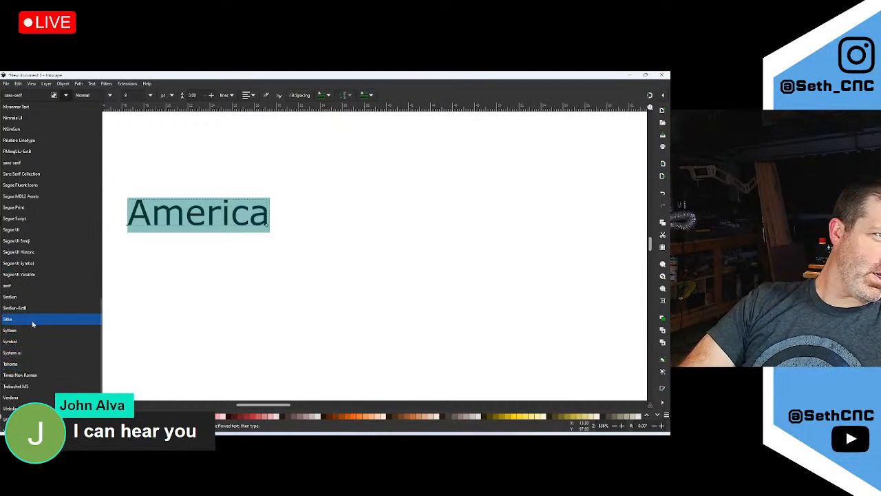
scroll(59, 316, down, 1)
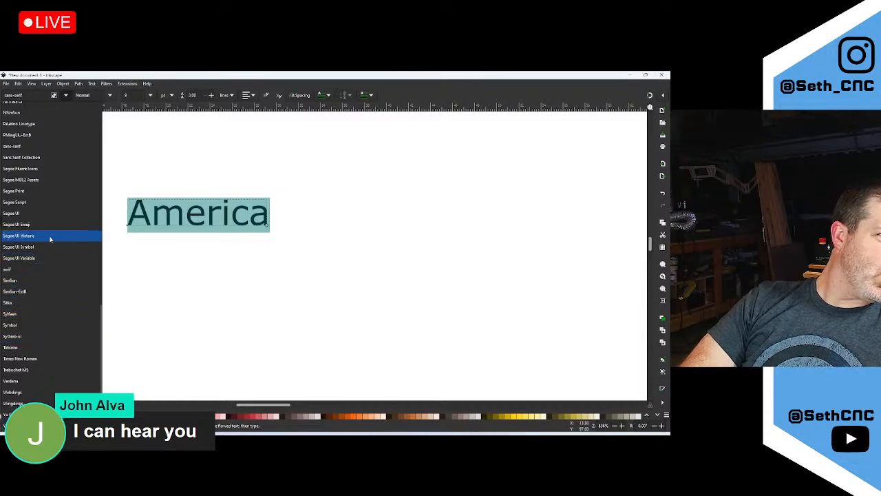
click(357, 215)
click(354, 211)
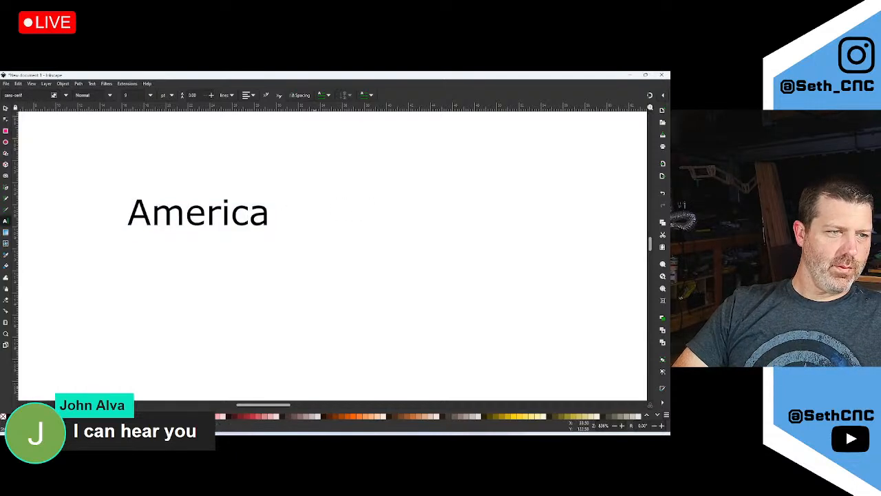
click(42, 438)
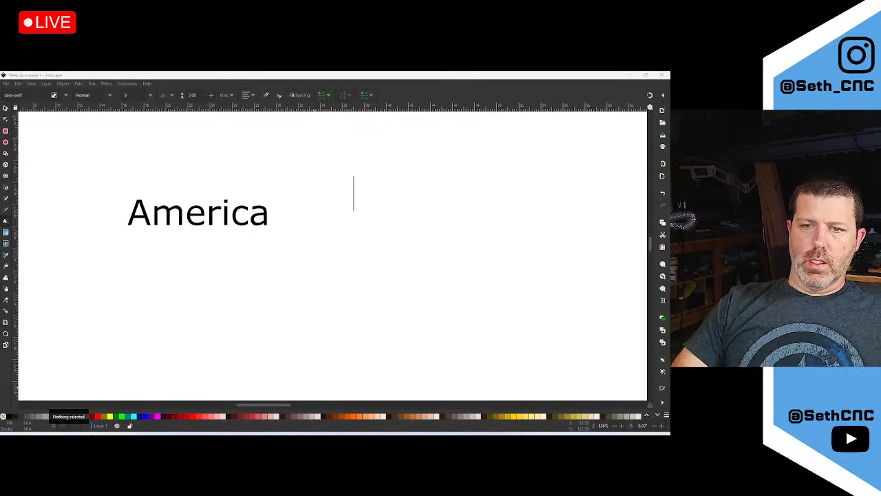
Download the Hello Honey font from the dafont Calligraphy page as hello_honey.zip
key(alt+Tab)
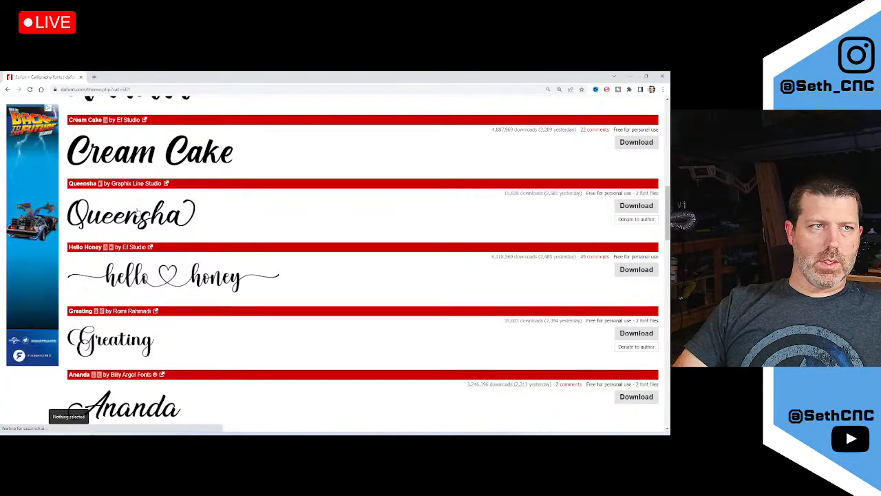
scroll(468, 241, up, 3)
scroll(542, 367, down, 1)
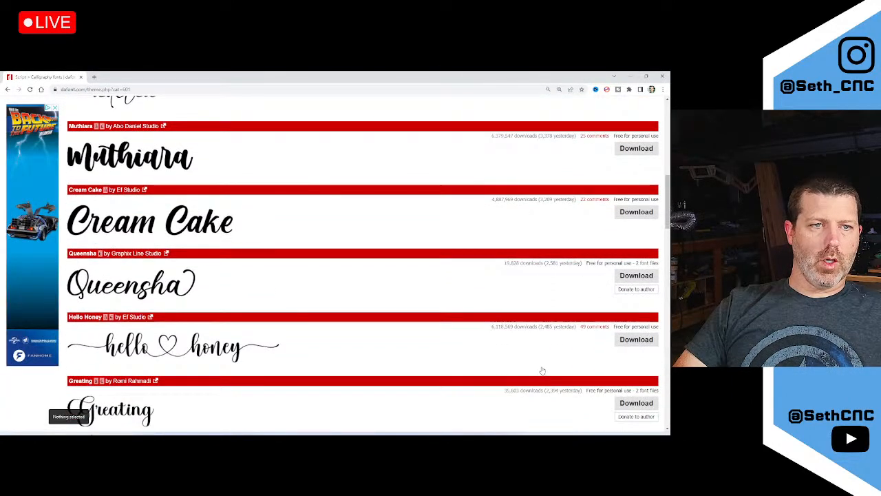
click(638, 348)
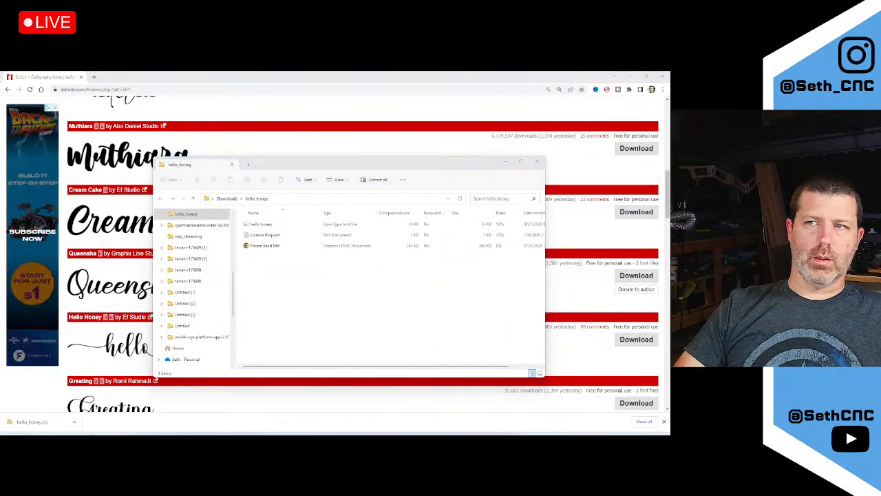
Extract the zipped font files and install the Hello Honey font
drag(669, 191, 459, 188)
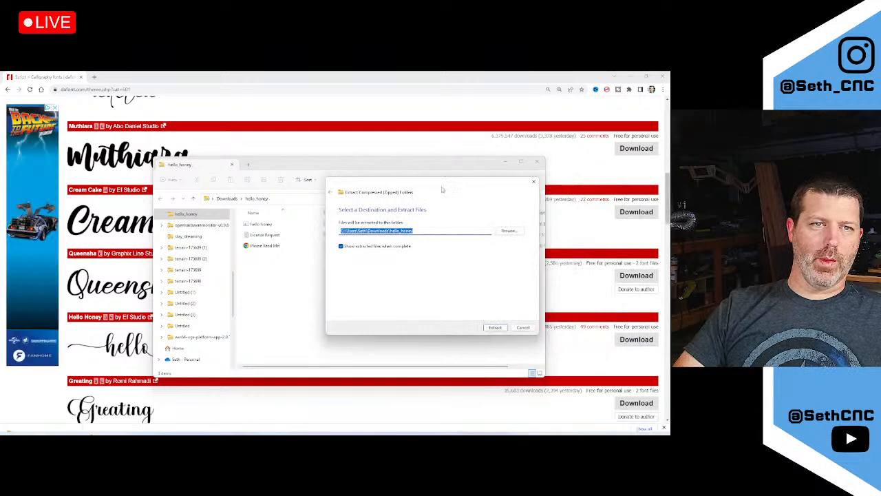
click(495, 326)
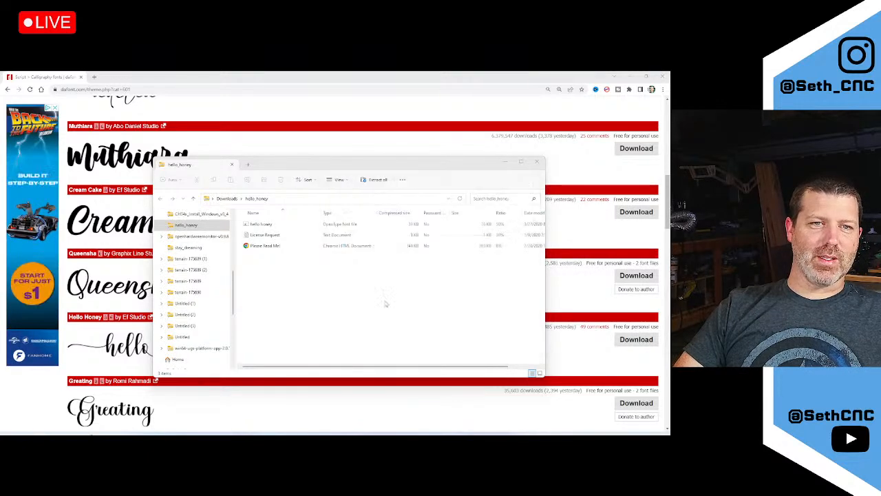
drag(592, 177, 278, 176)
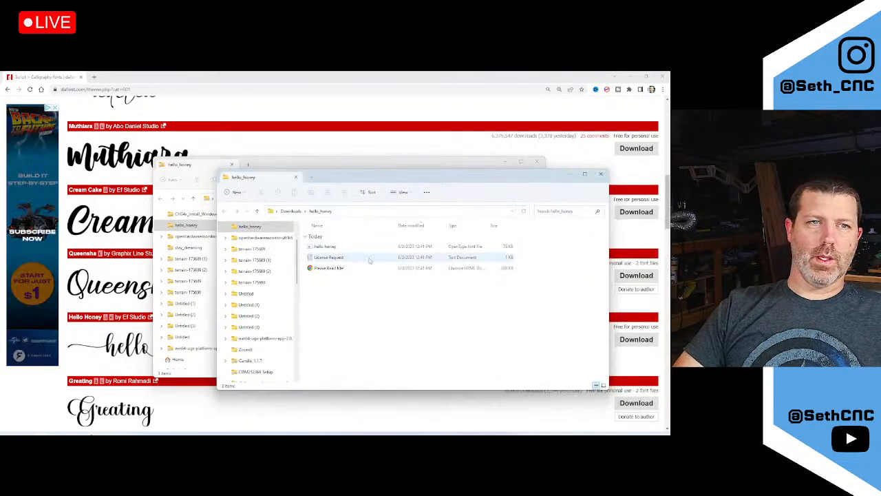
click(333, 246)
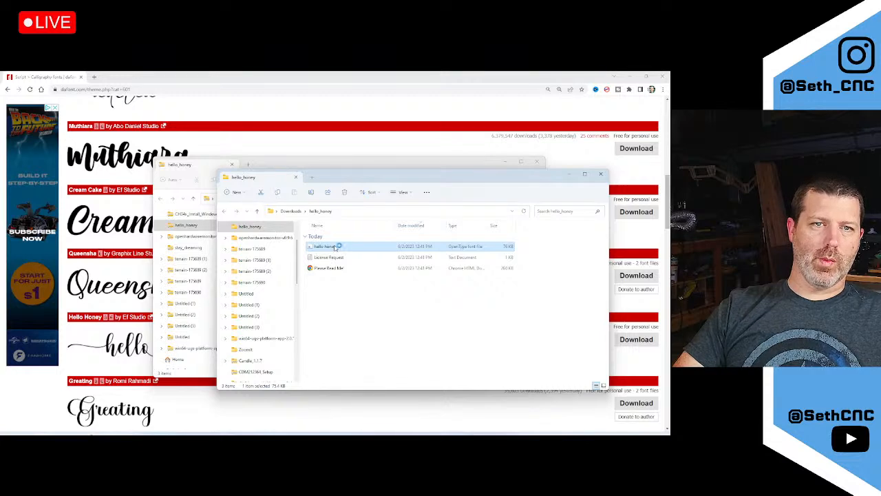
double_click(335, 247)
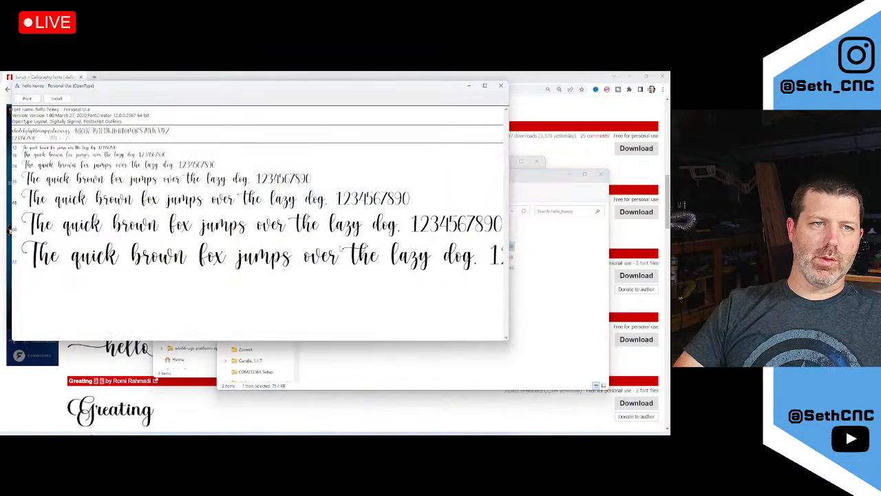
click(56, 99)
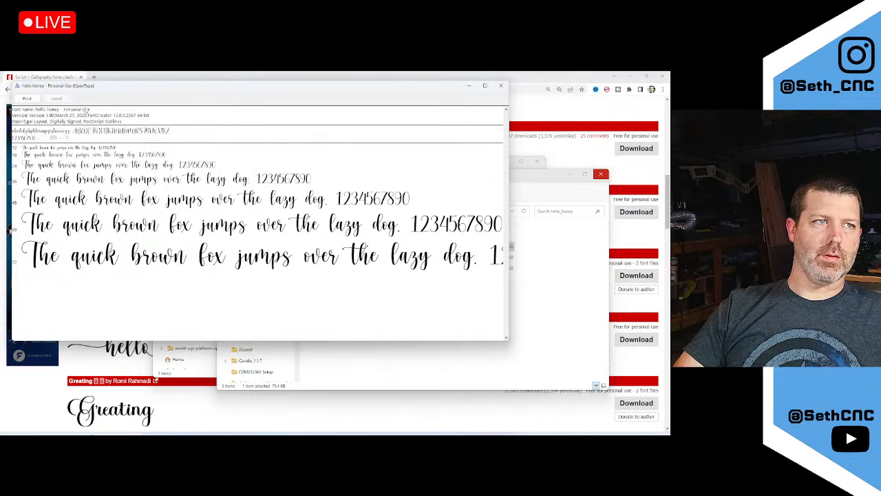
Close the font preview and both Explorer folders to reveal the dafont page
click(501, 85)
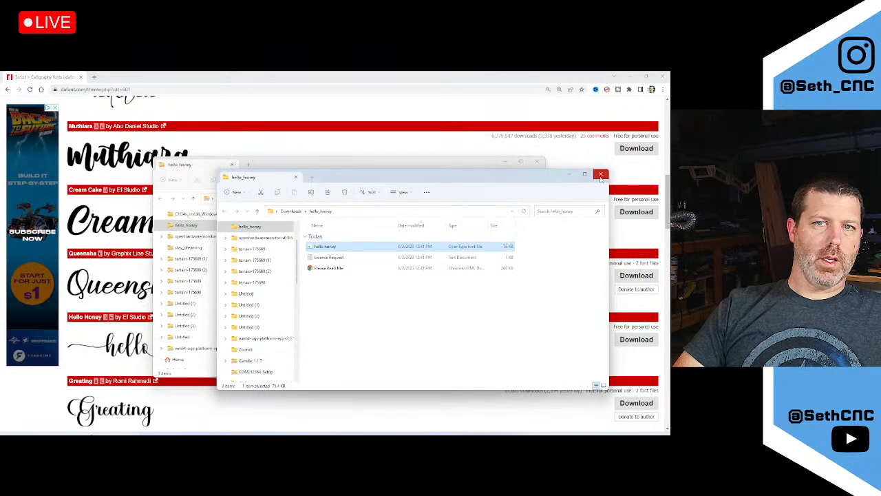
click(600, 176)
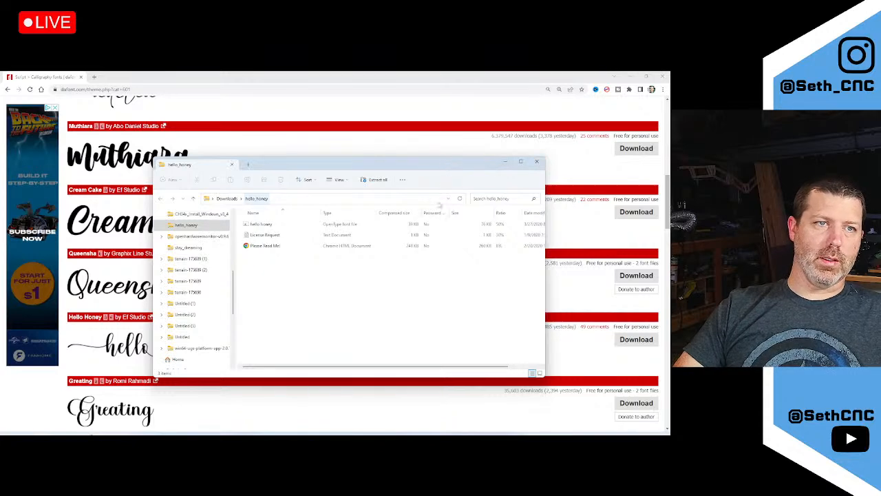
click(536, 161)
Minimize Chrome so the Inkscape window showing 'America' is back in front
mouse_move(119, 433)
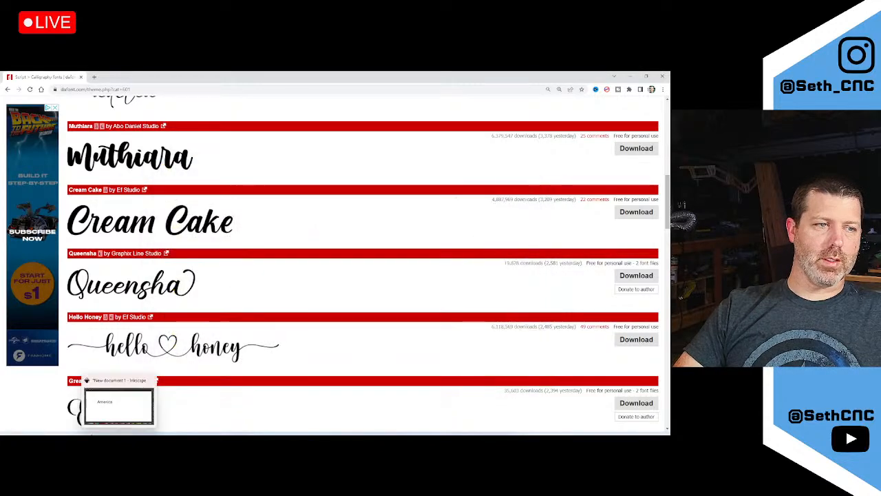
click(118, 406)
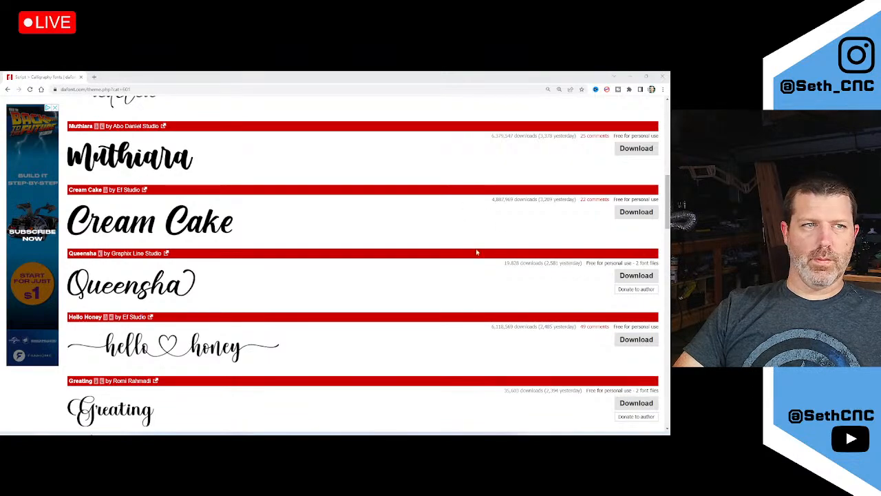
scroll(476, 252, up, 8)
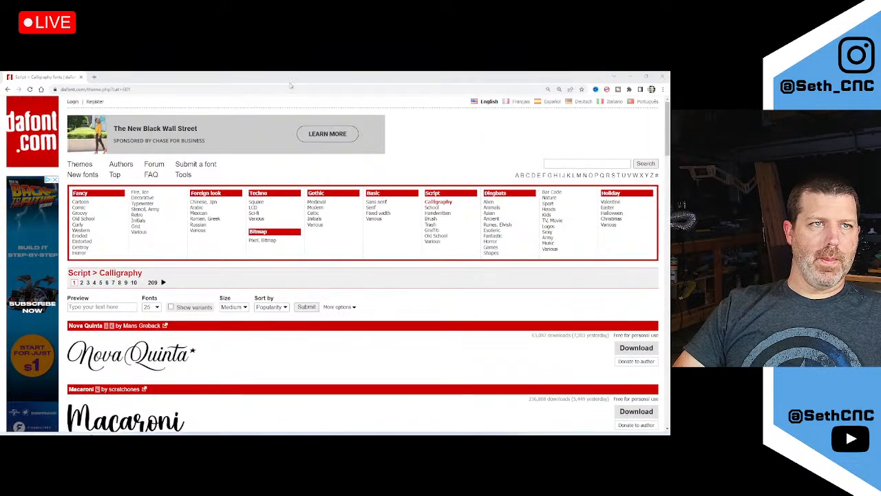
key(super+Down)
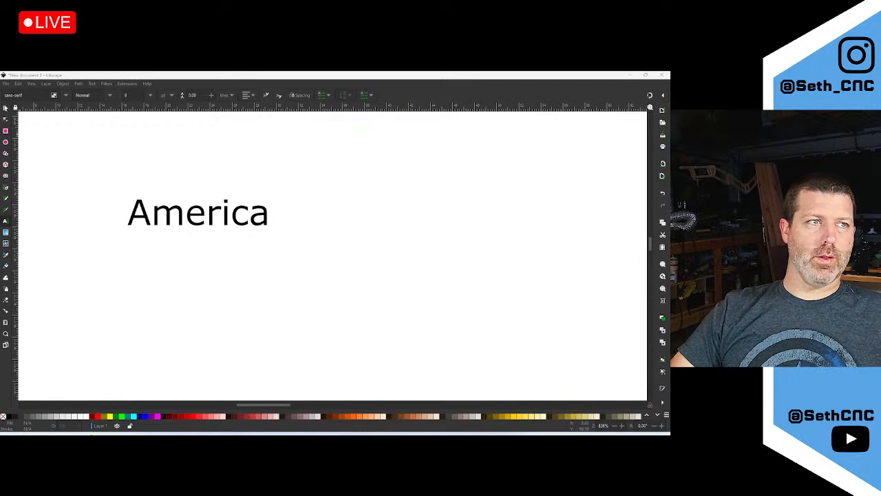
Close Inkscape, discarding the unsaved America document
click(66, 96)
scroll(50, 298, down, 10)
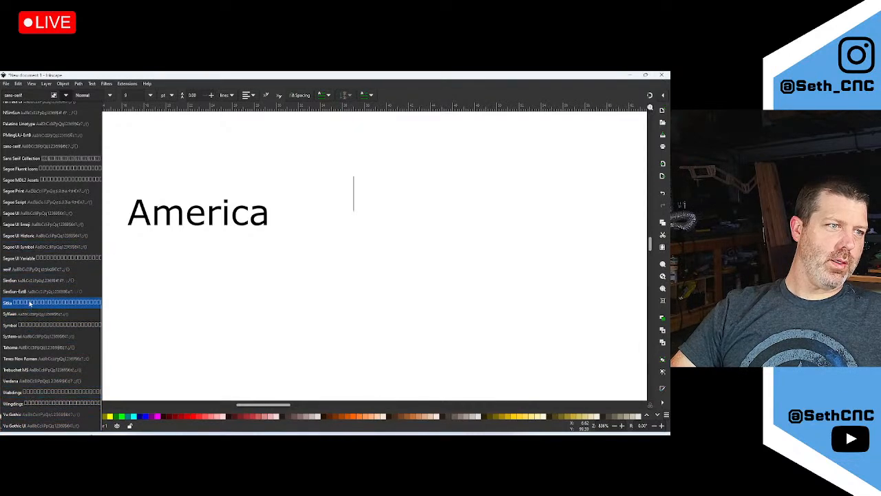
click(662, 77)
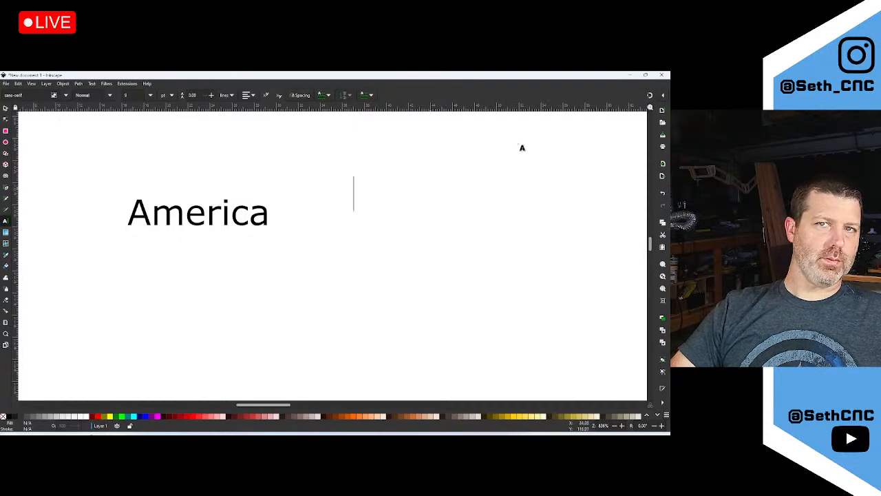
click(662, 75)
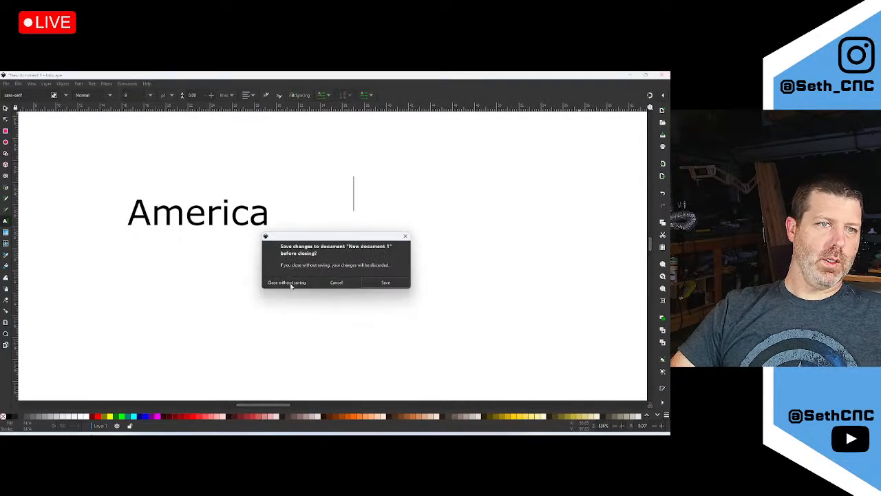
click(290, 283)
Relaunch Inkscape from the Start menu search and start a new blank document
key(super)
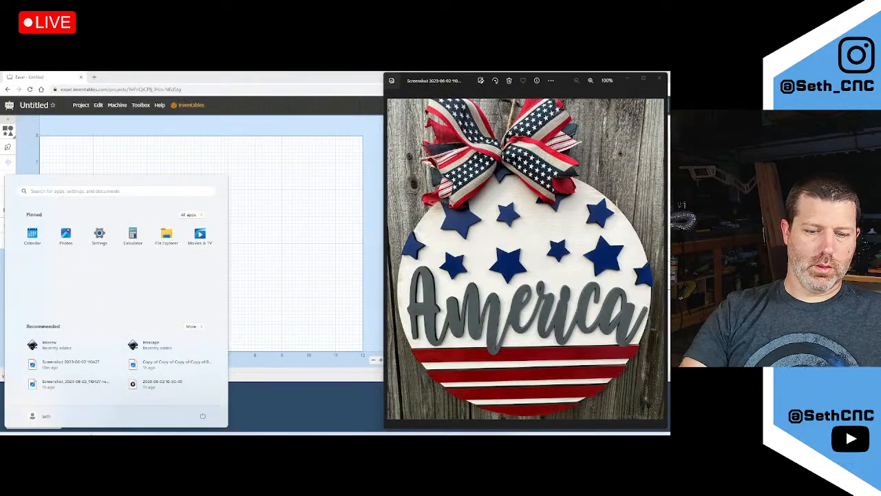
text(ink)
key(Return)
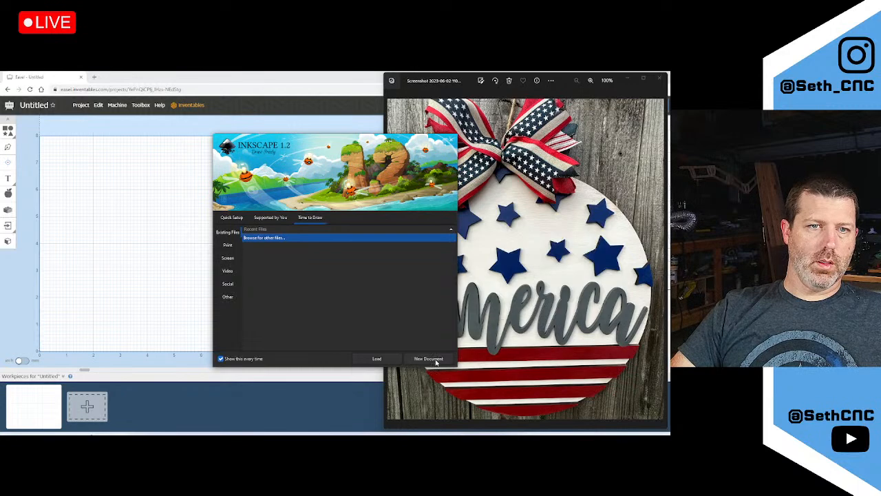
click(428, 358)
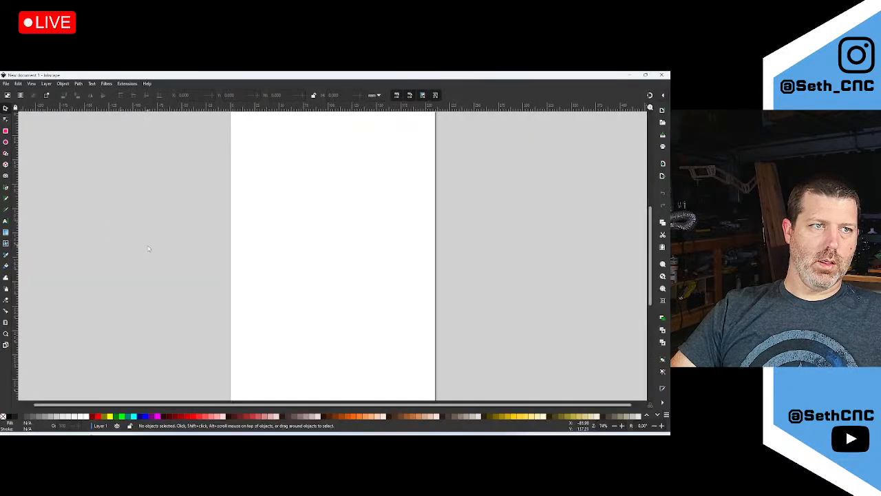
With the Text tool set to Stay Dreaming, write America on the page
click(6, 222)
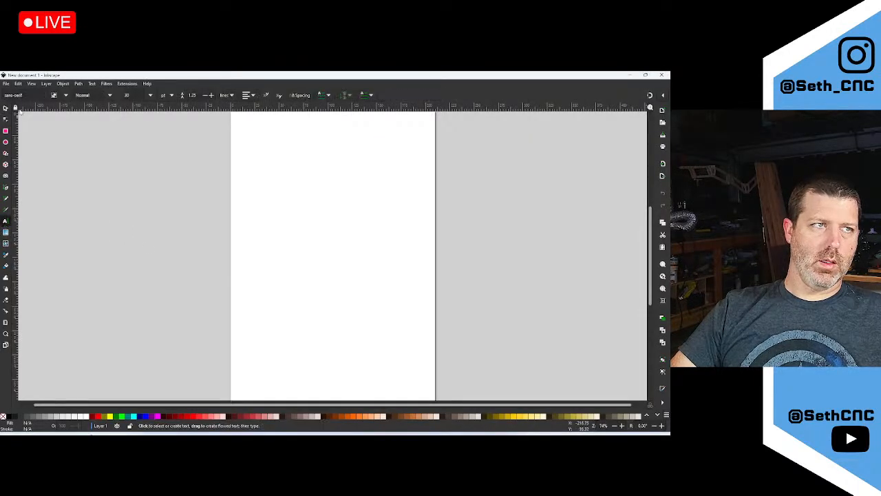
click(65, 95)
scroll(58, 207, down, 15)
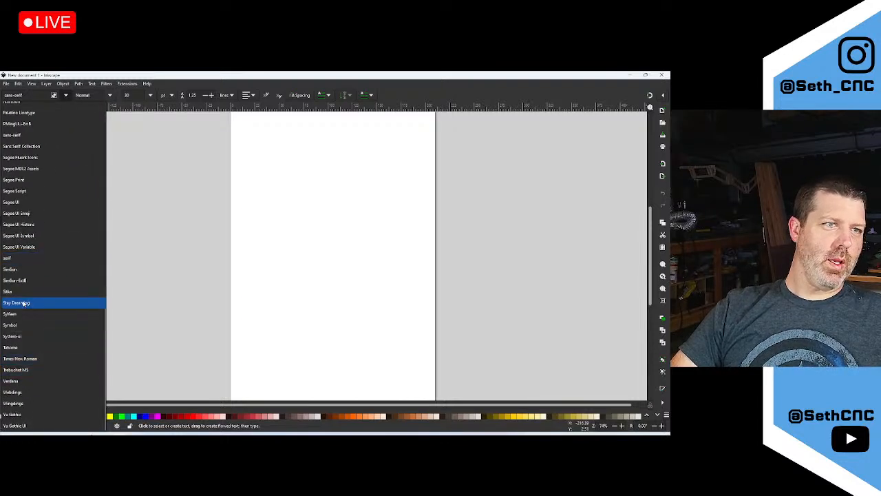
click(23, 303)
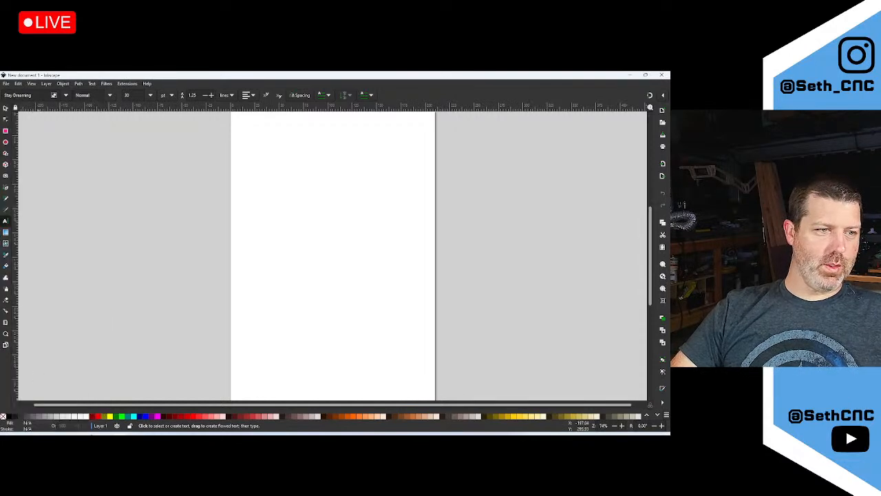
click(41, 439)
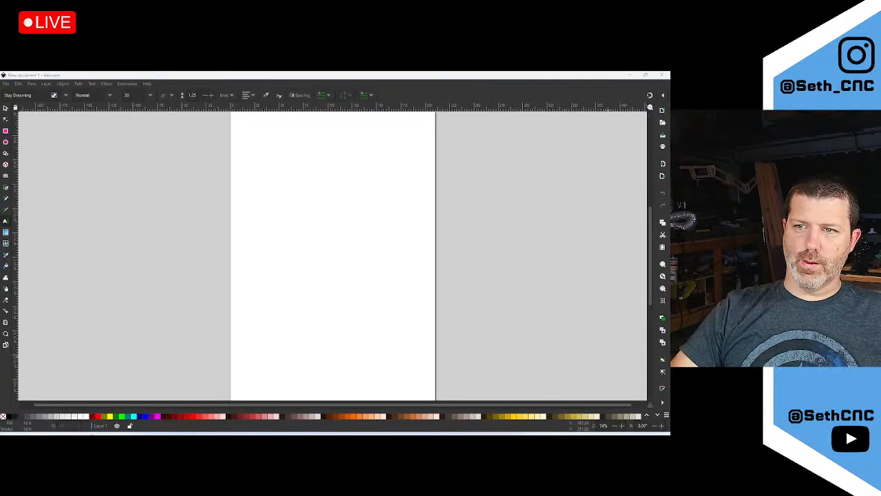
click(278, 200)
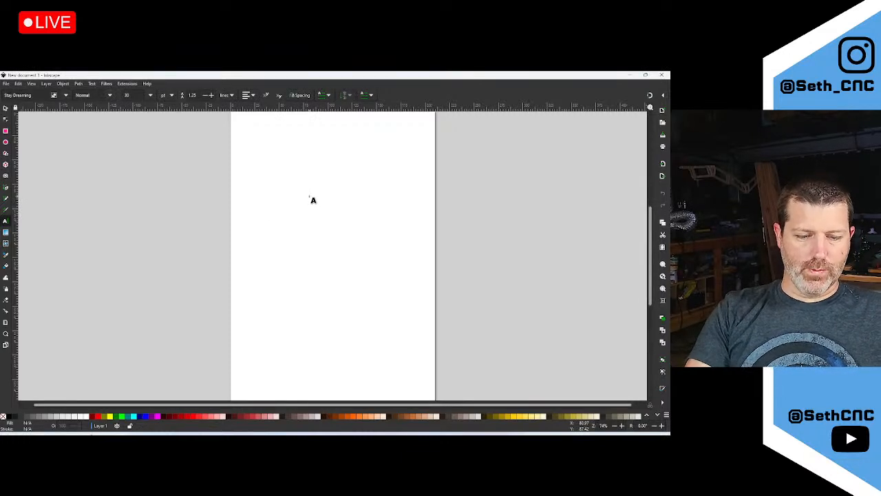
text(so)
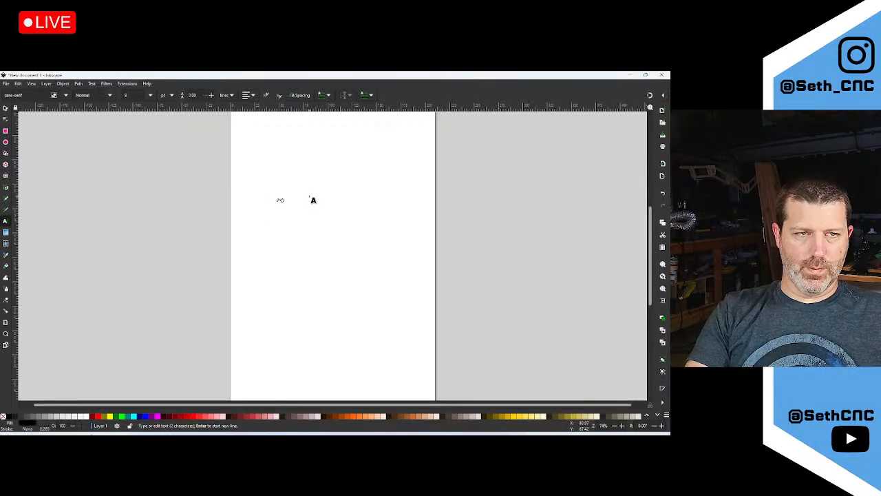
ctrl+scroll(302, 199, up, 5)
ctrl+scroll(157, 196, up, 3)
Select all letters of America and apply the Stay Dreaming font
key(ctrl+a)
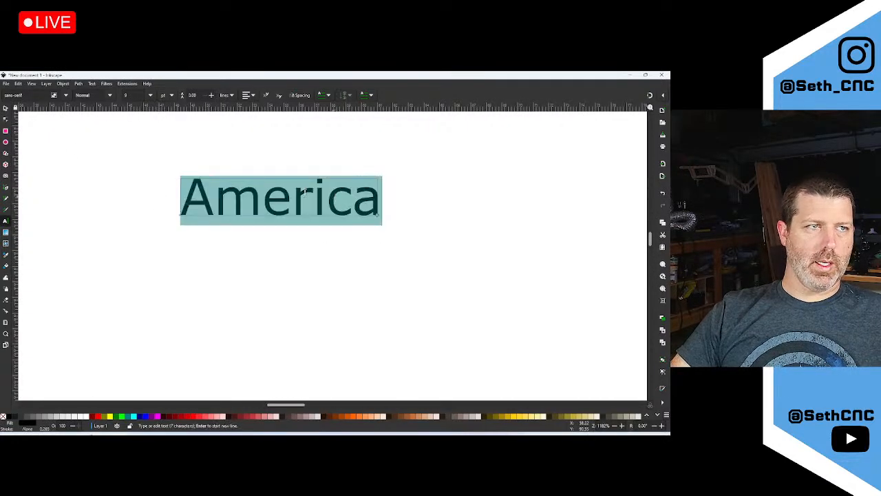
click(66, 97)
scroll(48, 320, down, 8)
scroll(49, 320, down, 5)
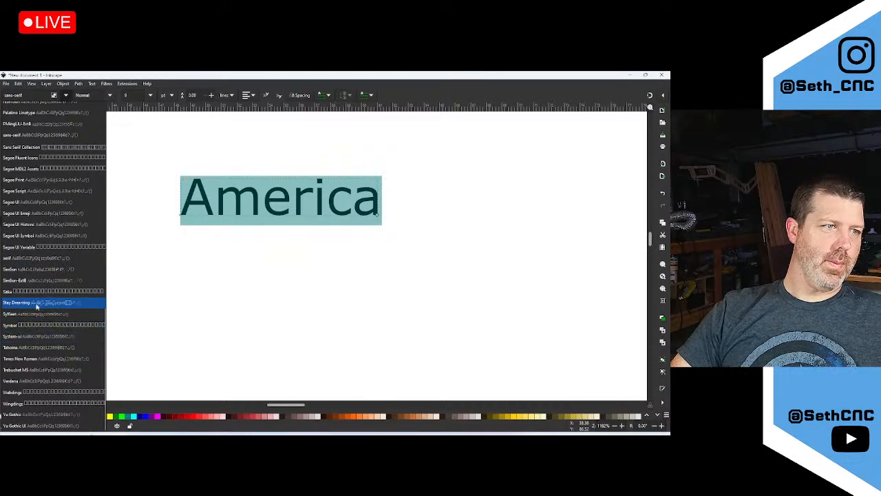
click(35, 303)
click(357, 181)
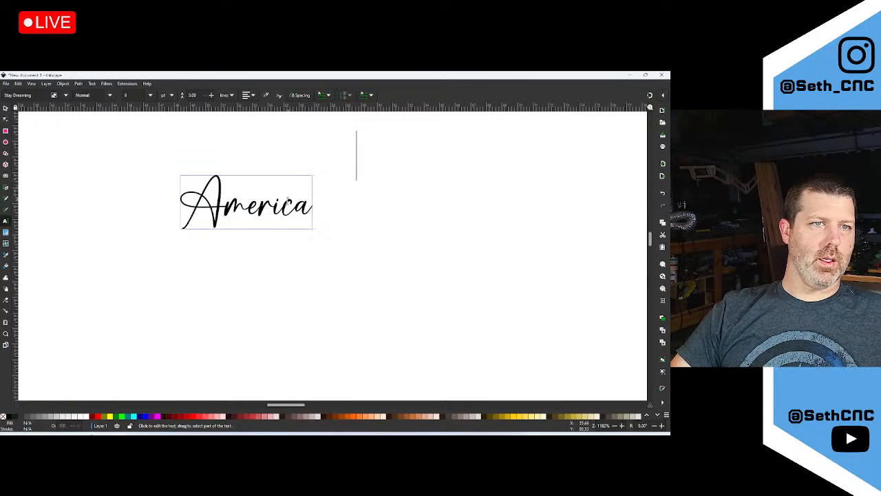
click(295, 209)
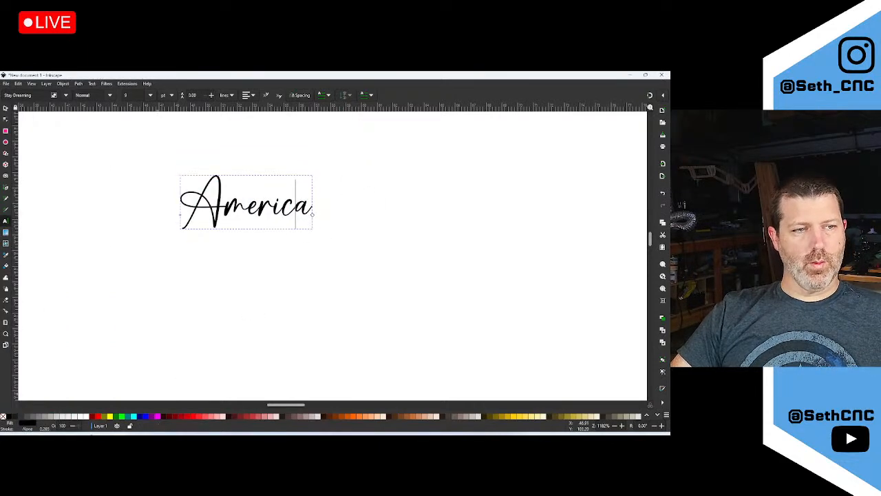
Check the reference photo, then set America in 'hello honey - Personal Use'
key(alt+Tab)
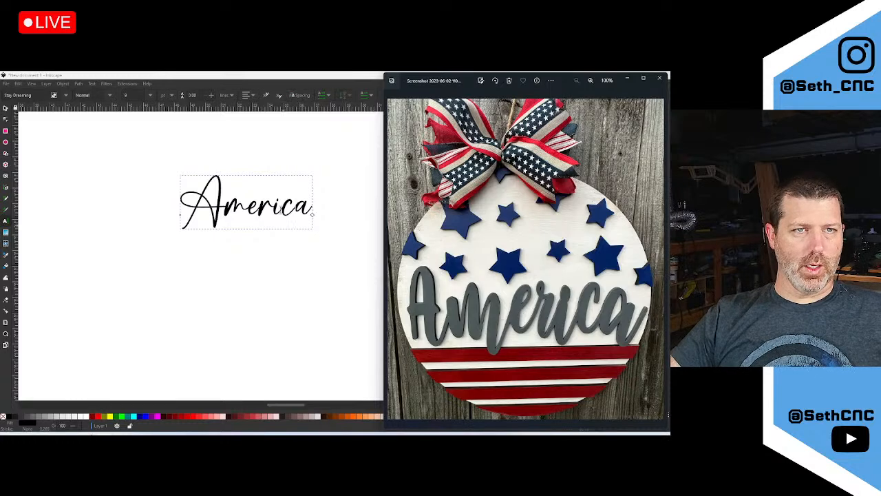
drag(315, 207, 168, 205)
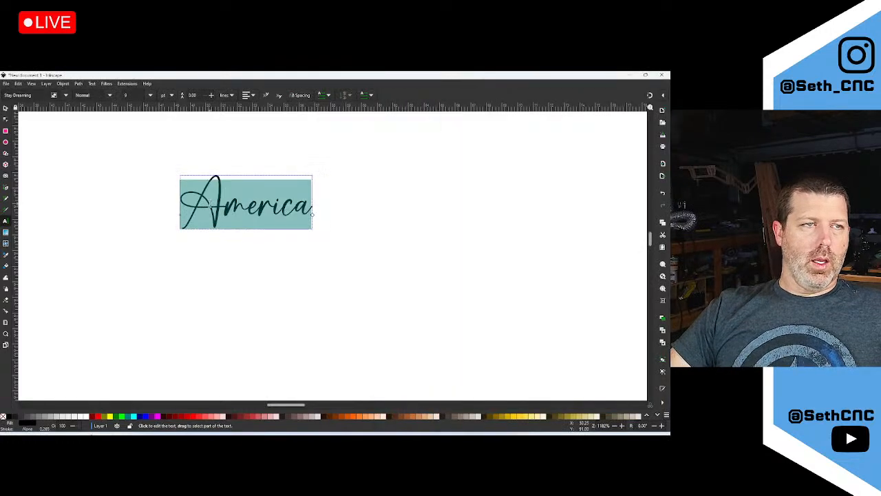
click(66, 95)
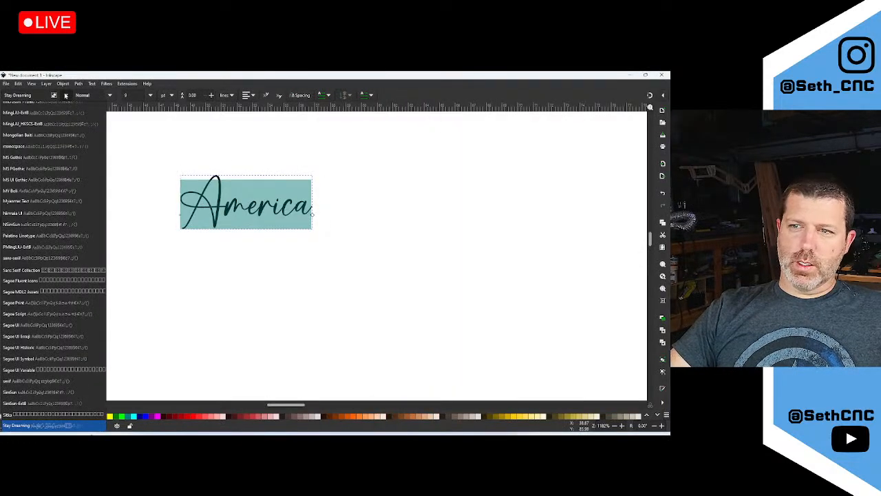
scroll(36, 196, down, 4)
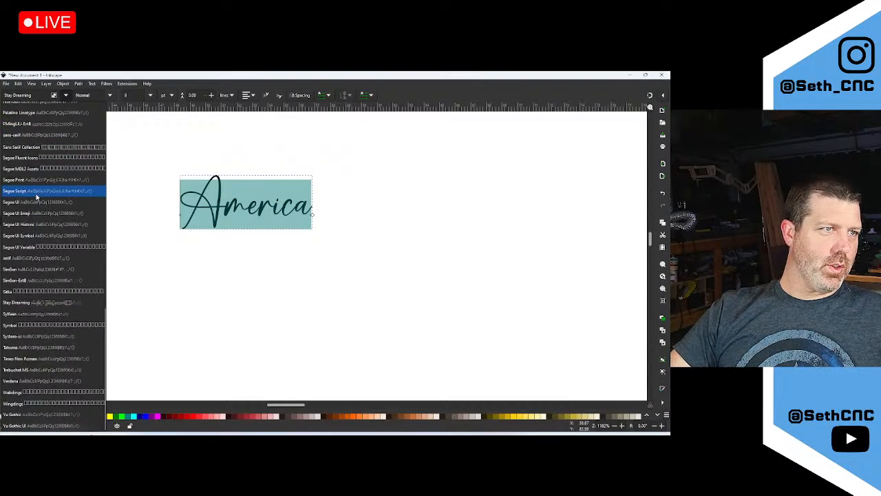
scroll(37, 198, up, 6)
scroll(37, 198, up, 7)
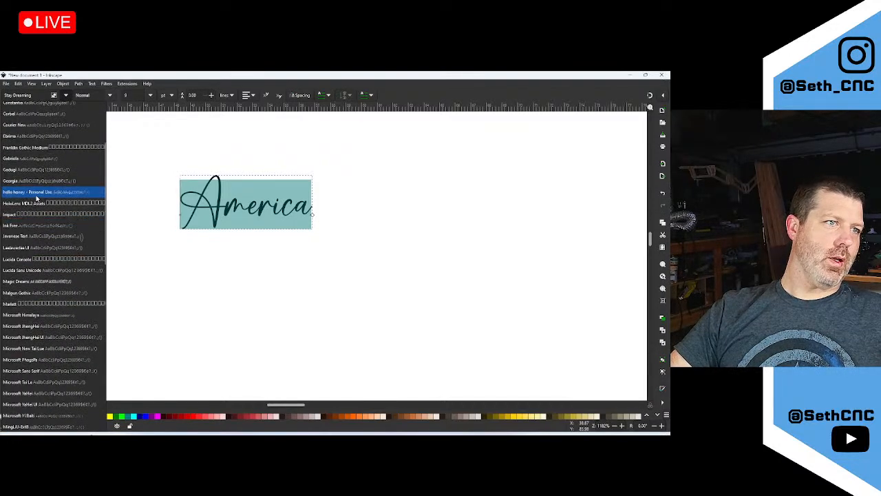
click(37, 193)
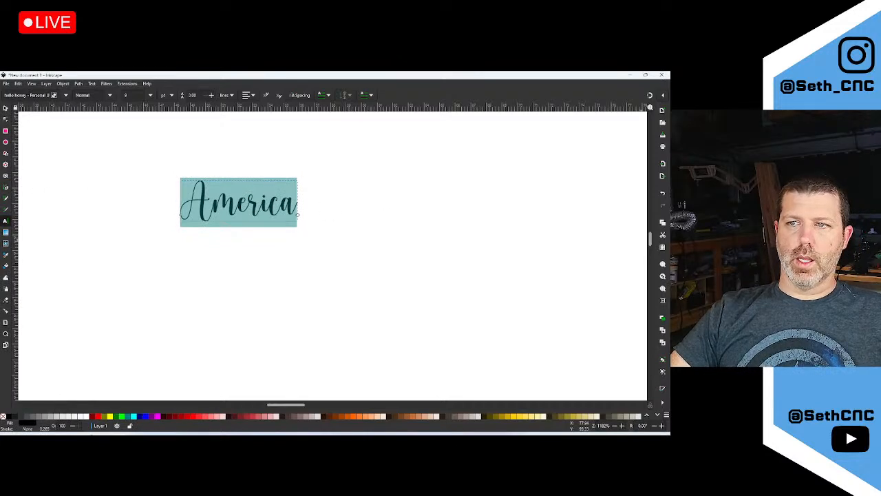
click(262, 203)
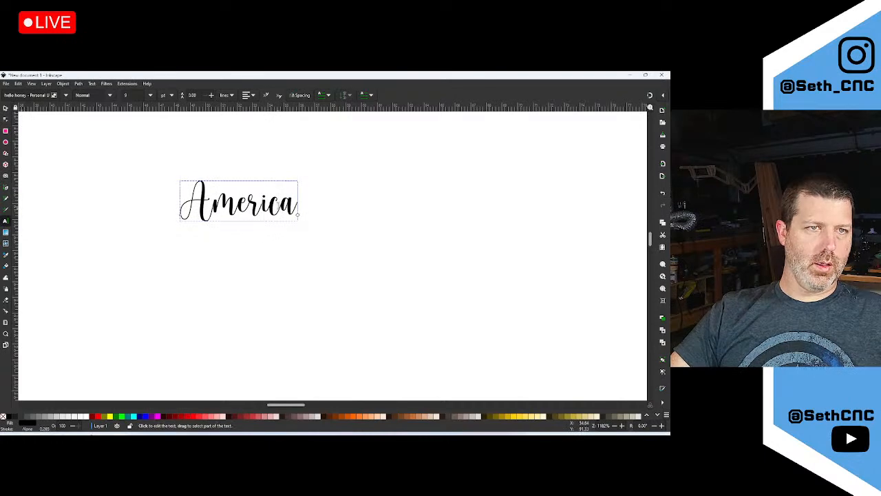
Select all of America and set its font size to 36
click(296, 201)
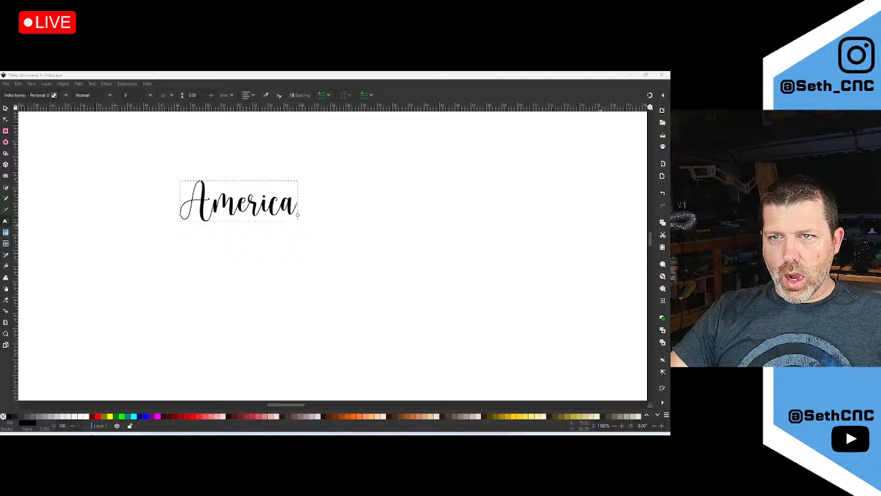
click(349, 174)
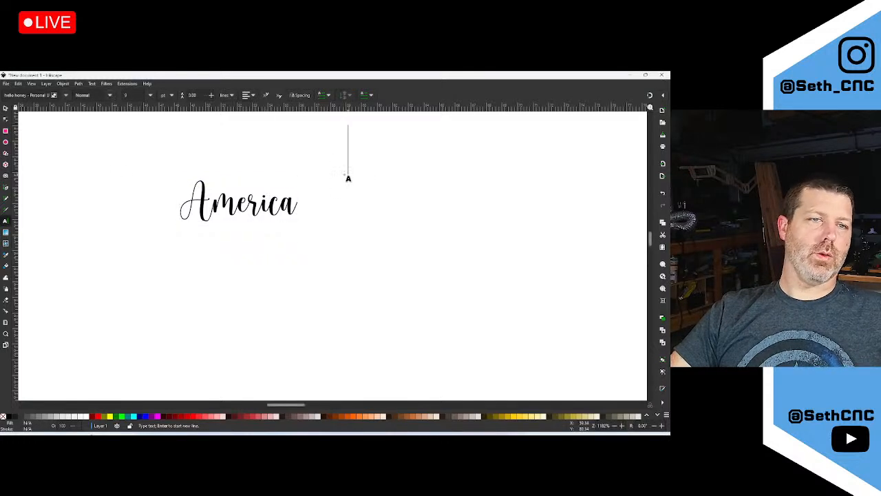
ctrl+scroll(159, 217, down, 4)
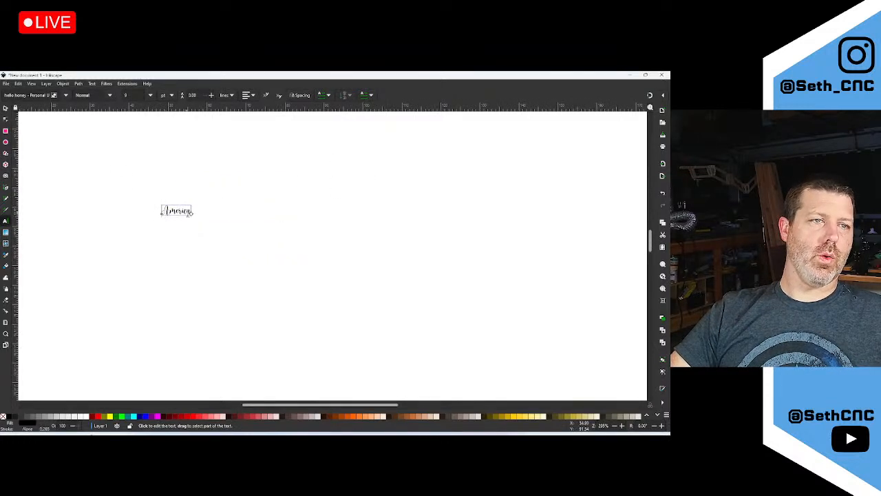
ctrl+scroll(172, 208, up, 6)
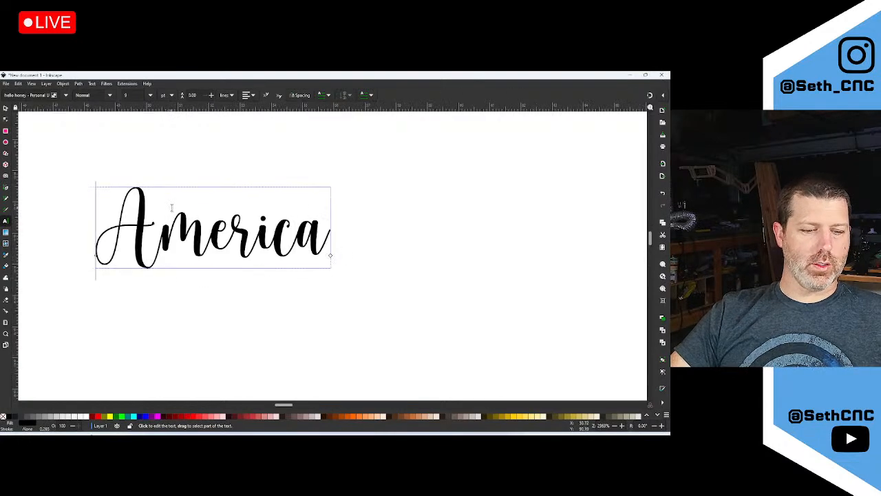
key(ctrl+a)
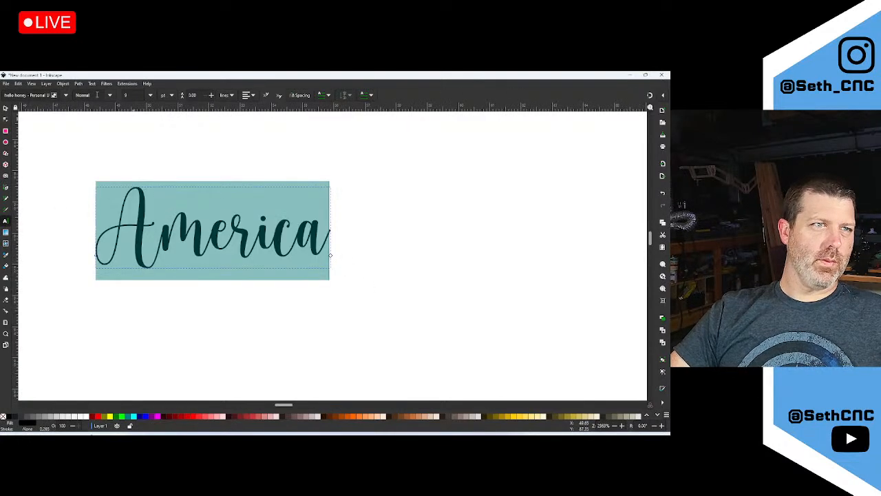
click(148, 97)
click(137, 269)
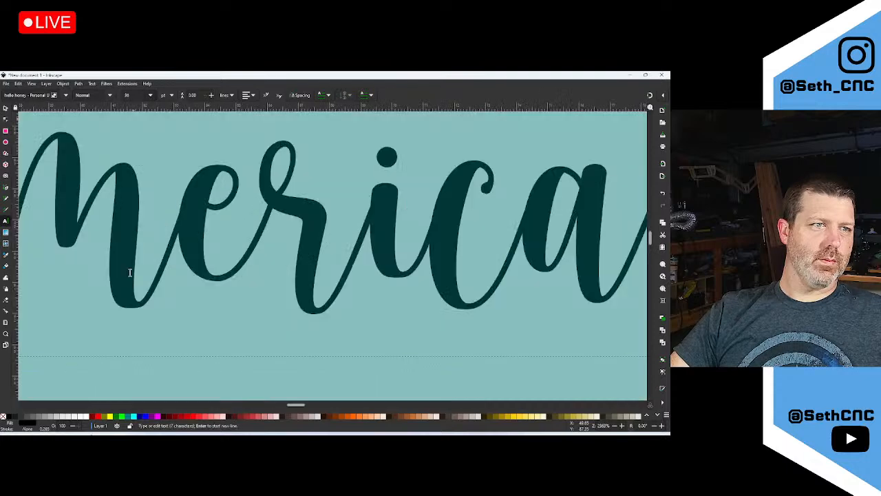
Increase America's font size to 72 and return to the Selector tool
ctrl+scroll(168, 265, down, 5)
ctrl+scroll(184, 272, down, 2)
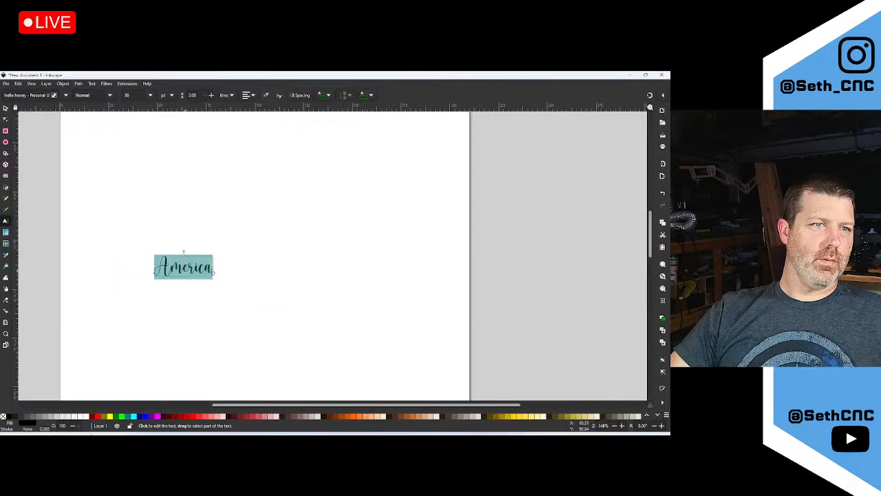
click(151, 95)
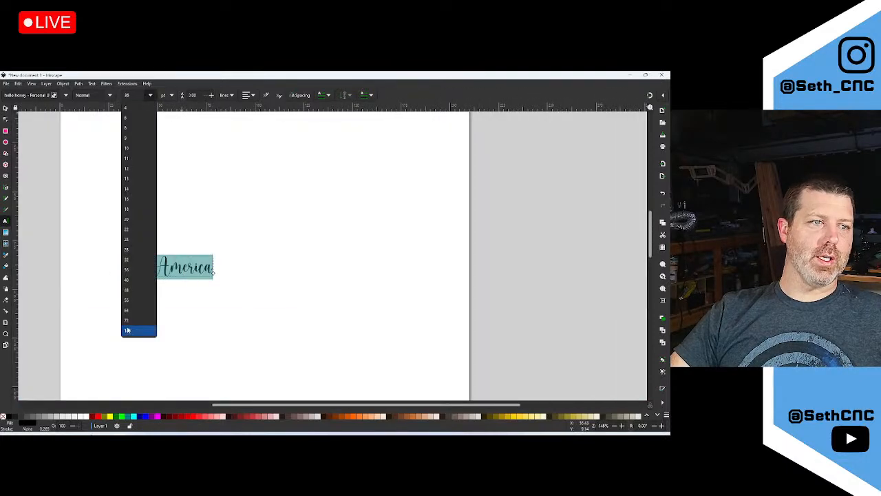
click(131, 327)
click(327, 248)
click(5, 108)
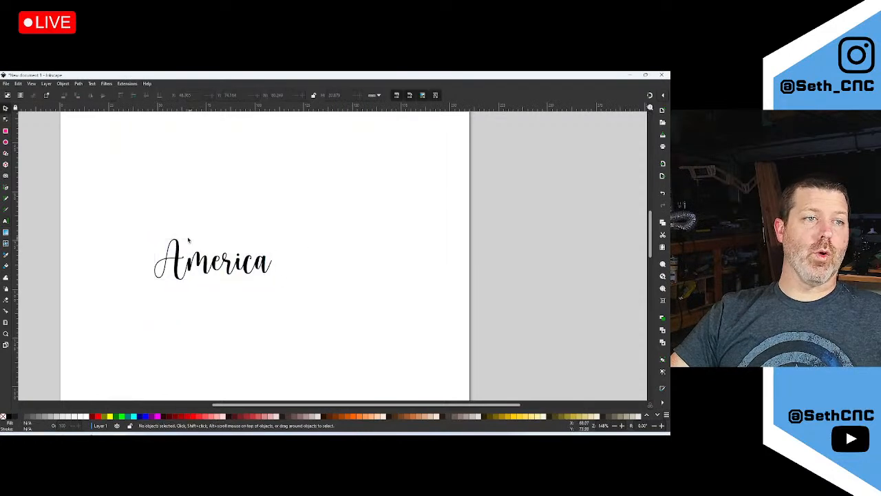
Save the drawing as a Plain SVG file named America
click(6, 84)
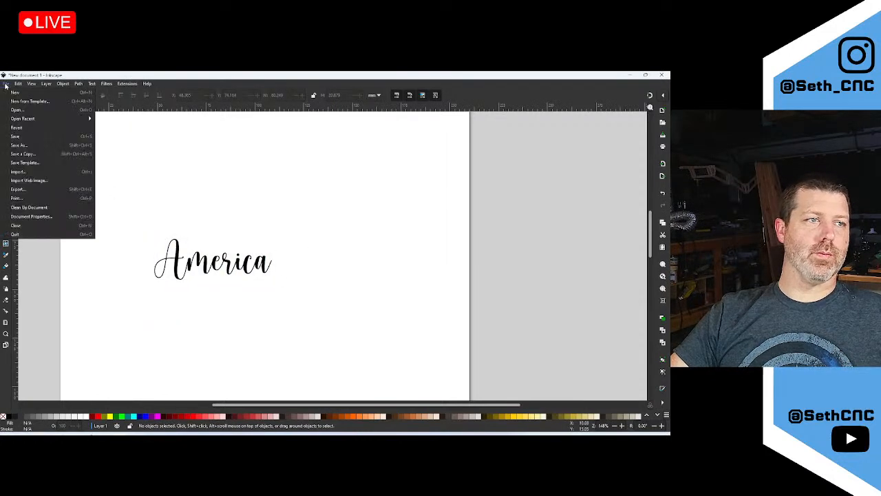
click(19, 144)
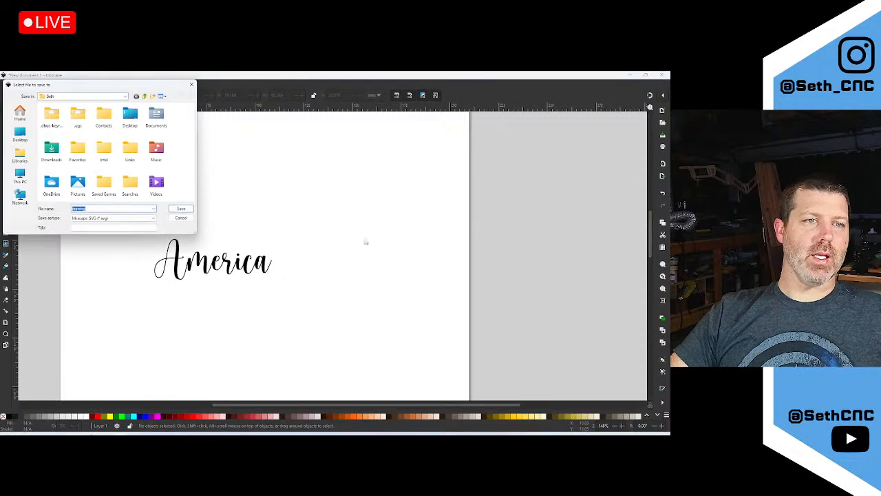
click(153, 217)
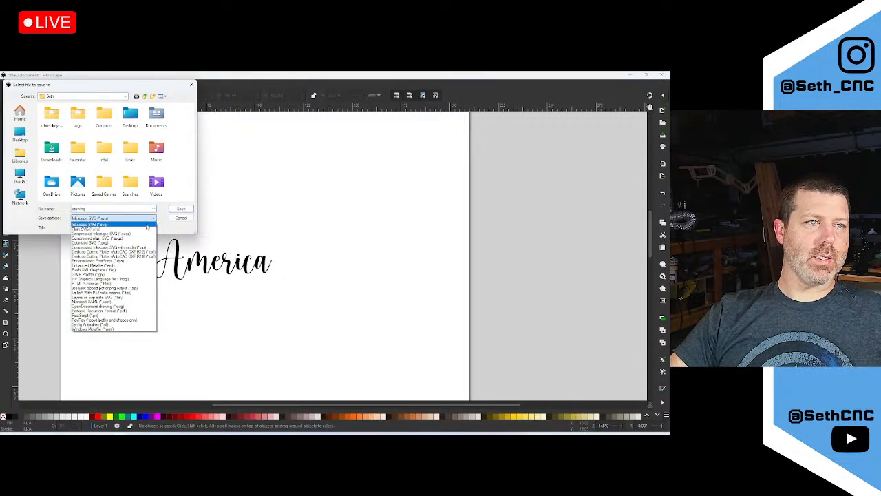
click(141, 230)
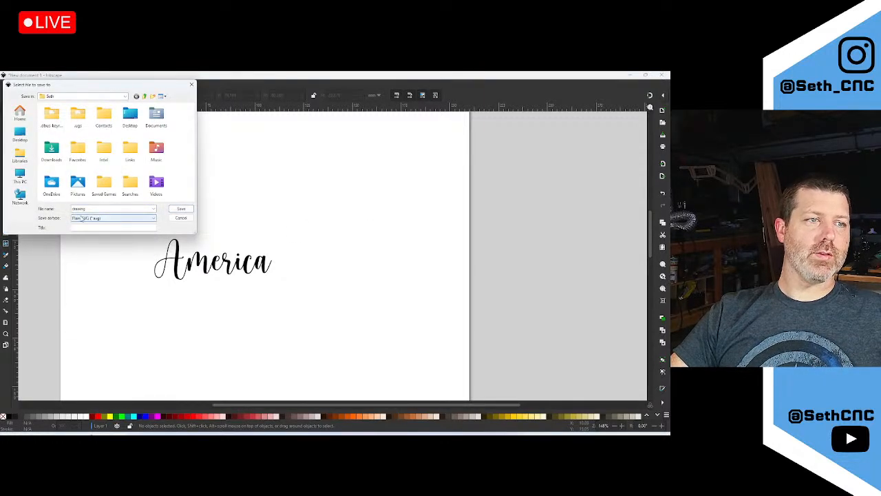
double_click(94, 209)
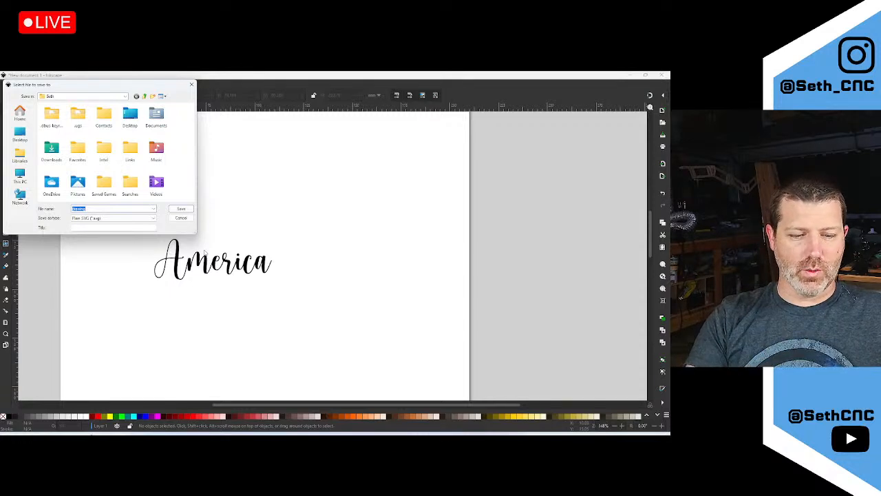
text(America)
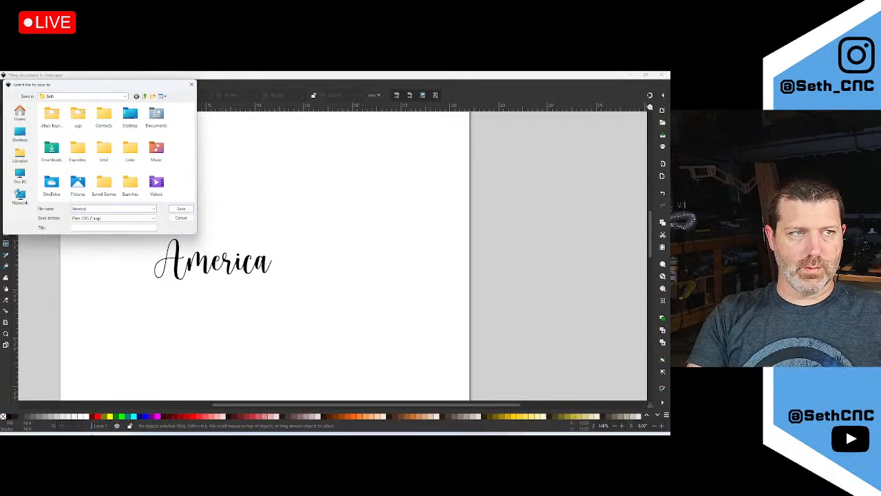
key(Return)
Save America again as Plain SVG, this time in the Desktop folder
click(5, 84)
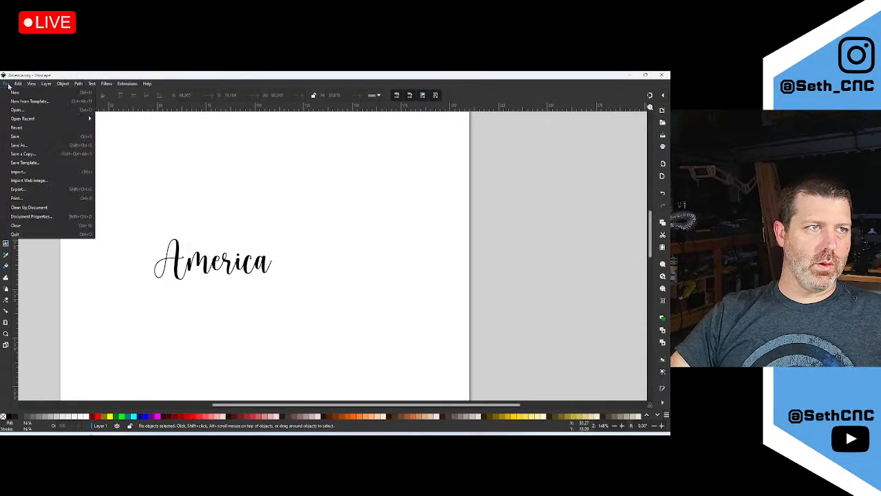
click(30, 146)
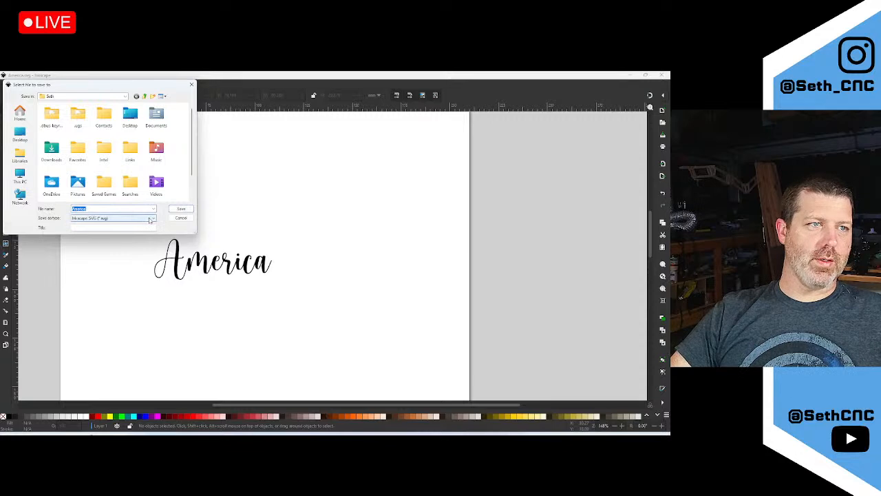
click(149, 219)
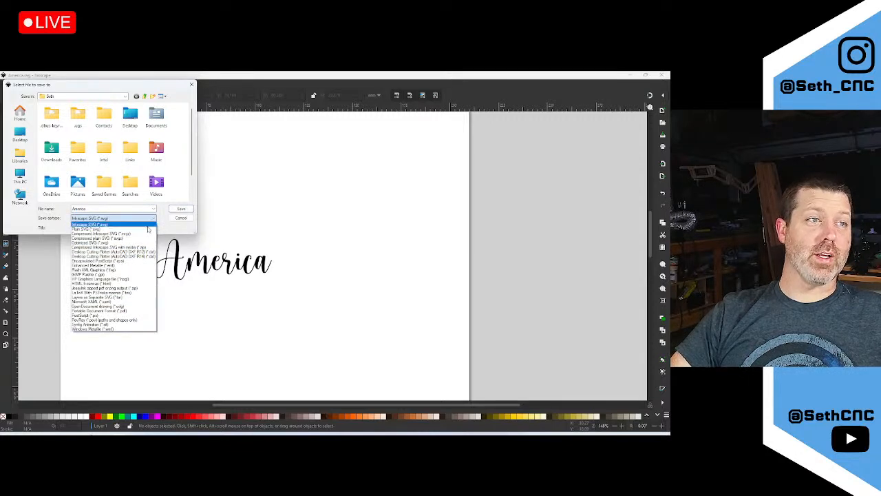
scroll(171, 178, down, 1)
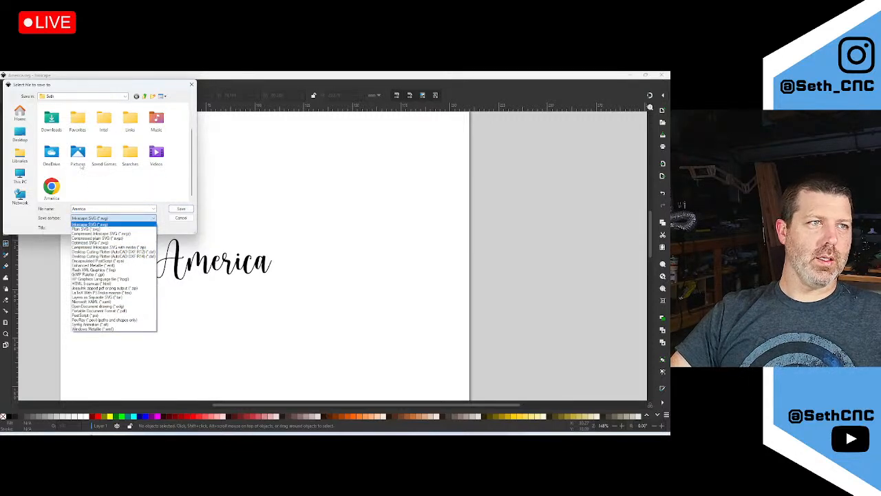
click(21, 138)
click(22, 136)
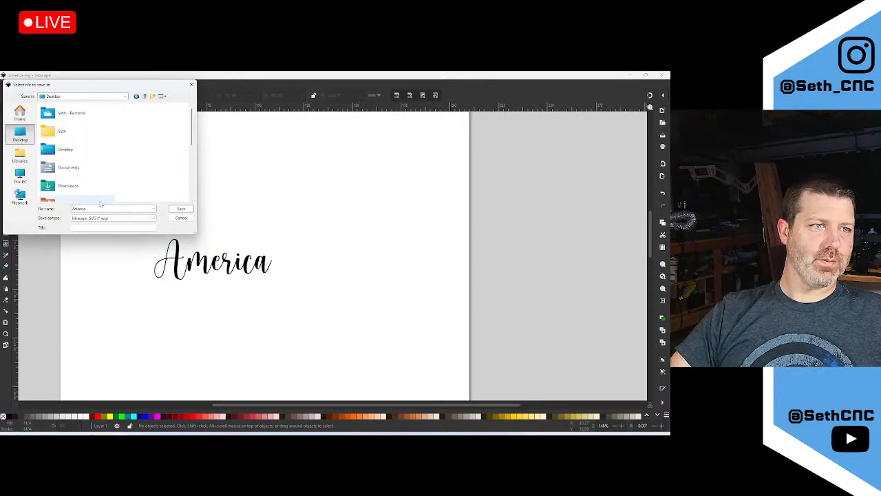
click(151, 218)
click(131, 229)
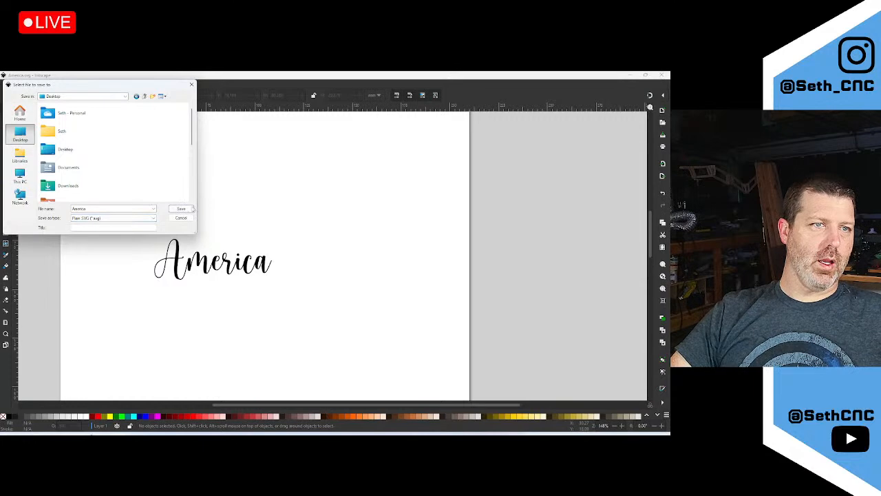
scroll(103, 169, down, 3)
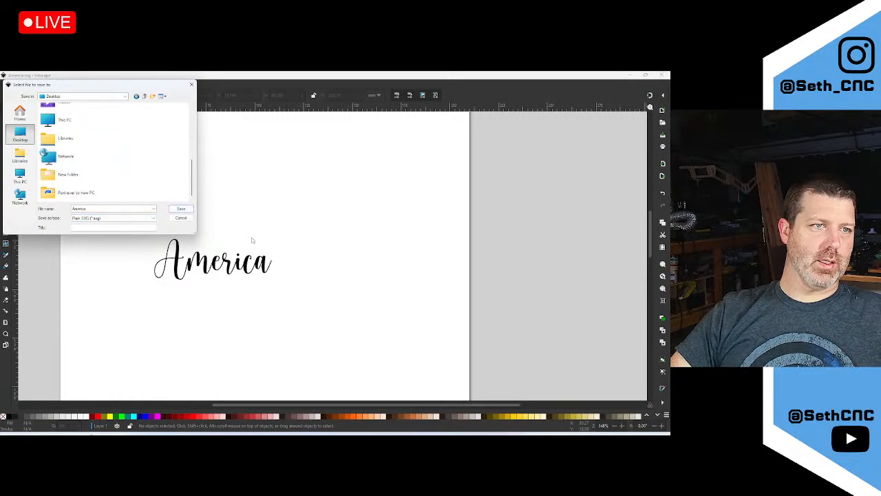
click(181, 208)
Import America.svg from the Desktop into Easel and dismiss the SVG-text warning
mouse_move(69, 433)
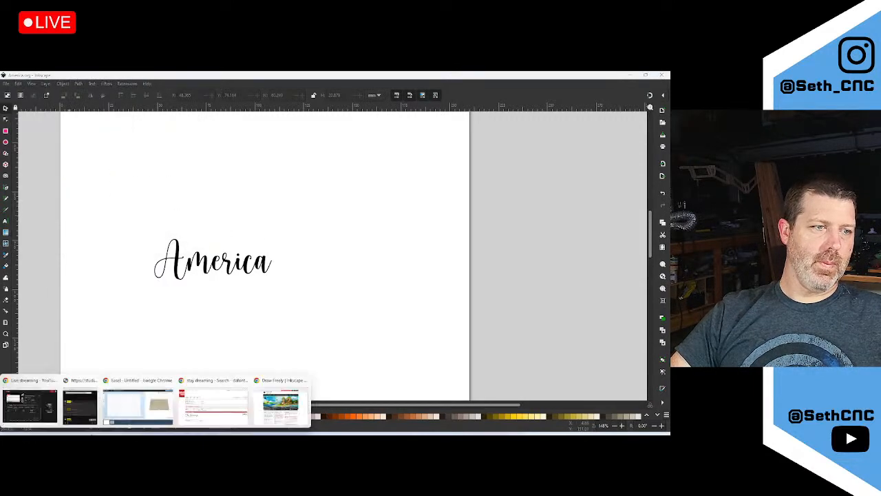
click(150, 412)
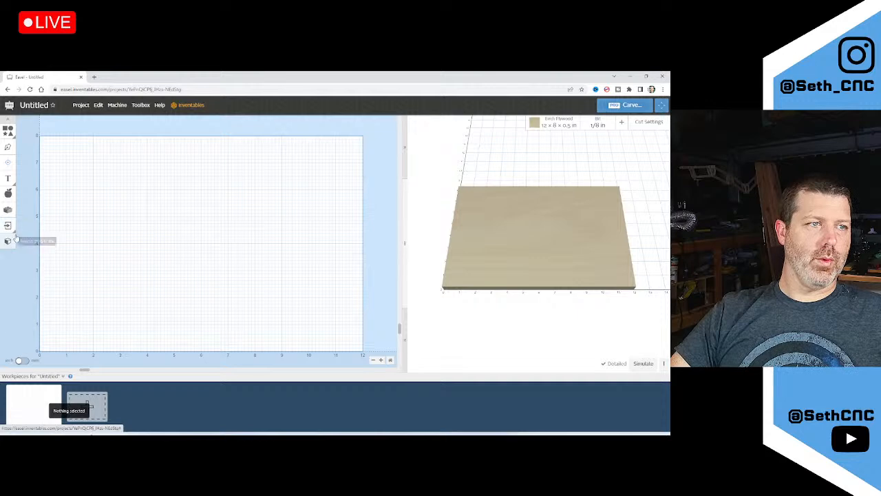
mouse_move(8, 224)
click(27, 241)
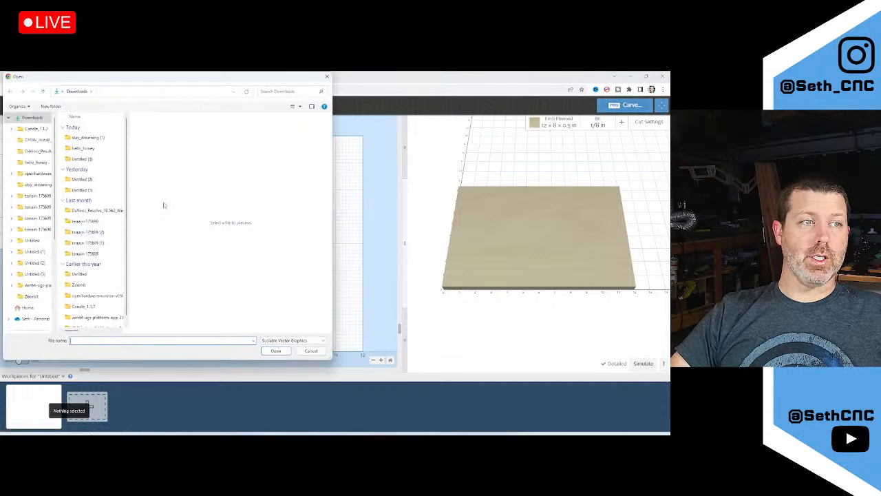
click(8, 117)
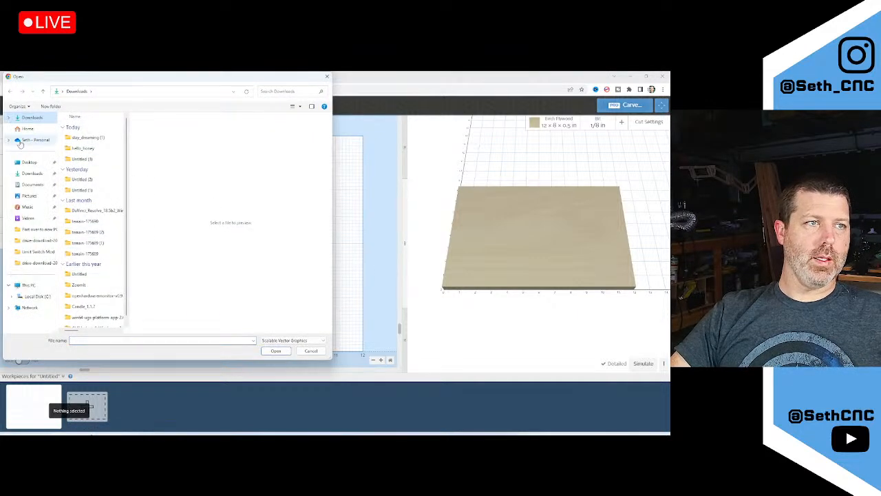
click(27, 163)
double_click(83, 218)
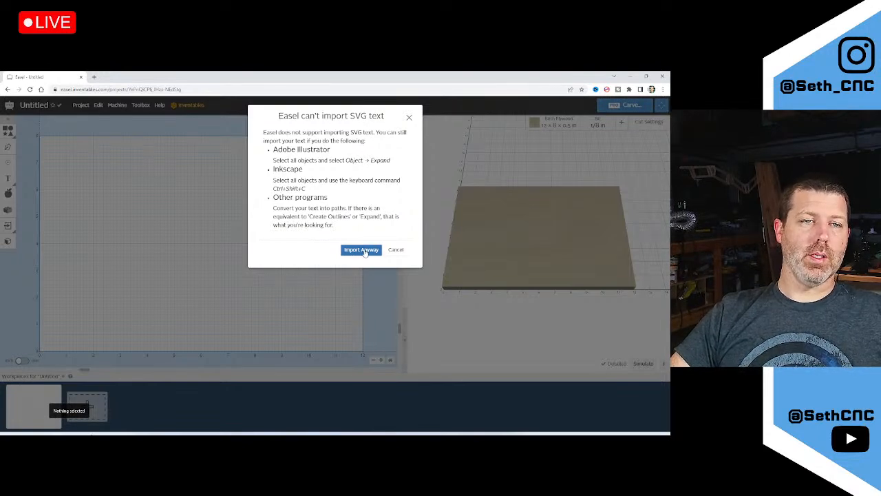
click(361, 250)
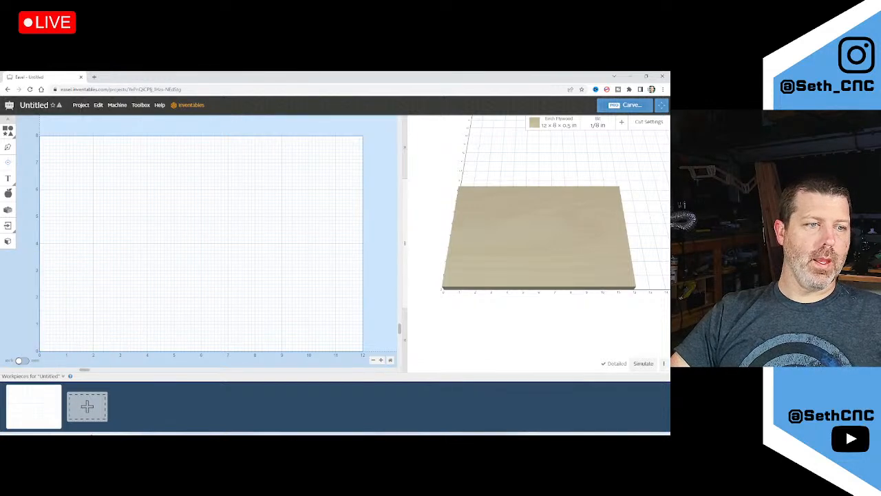
key(alt+Tab)
Convert America to paths with Object to Path and inspect the nodes of letter a
click(217, 261)
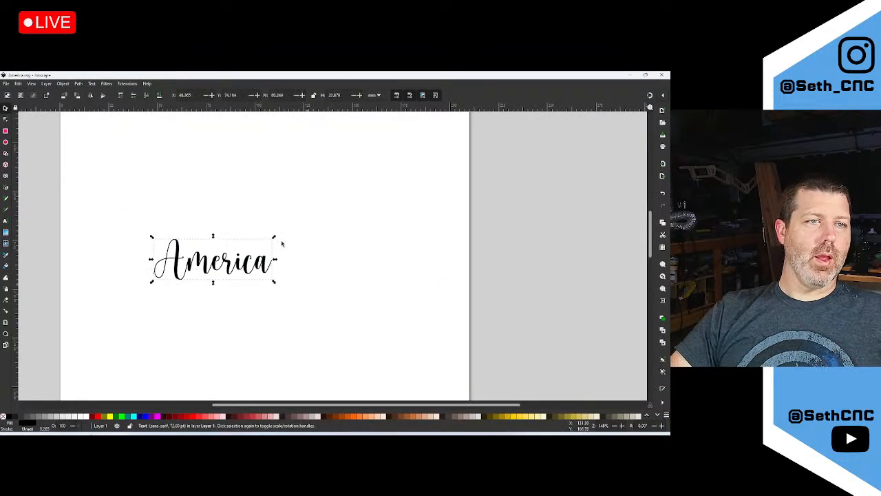
click(79, 83)
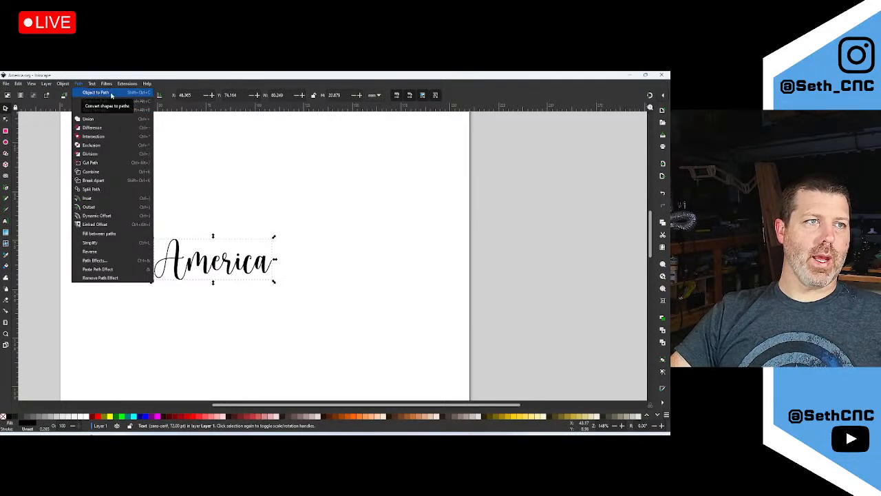
click(111, 95)
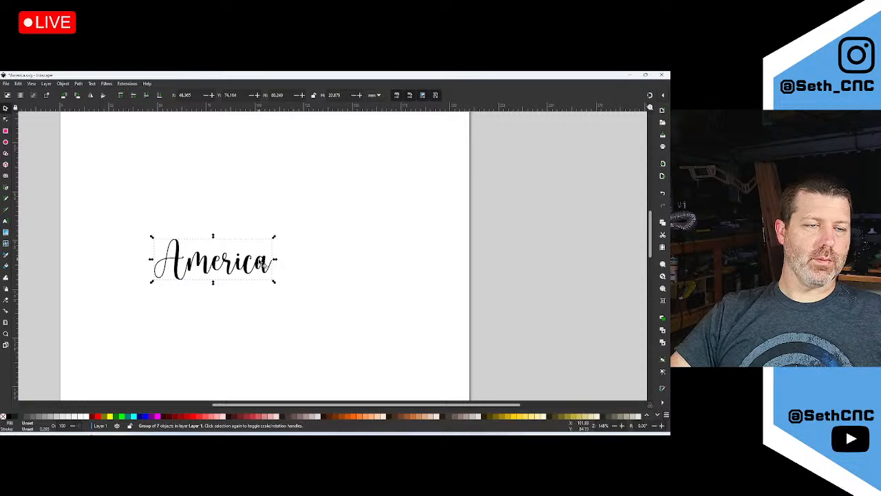
double_click(264, 266)
click(266, 270)
double_click(265, 270)
double_click(276, 267)
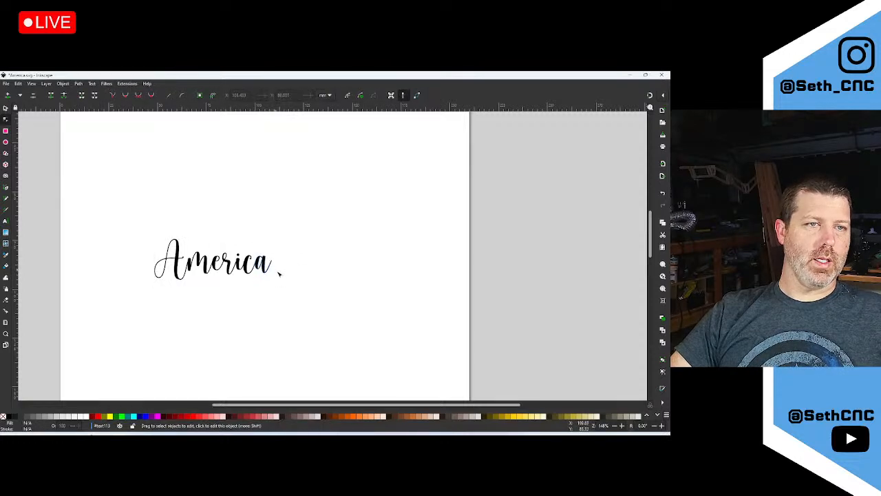
double_click(265, 269)
click(274, 264)
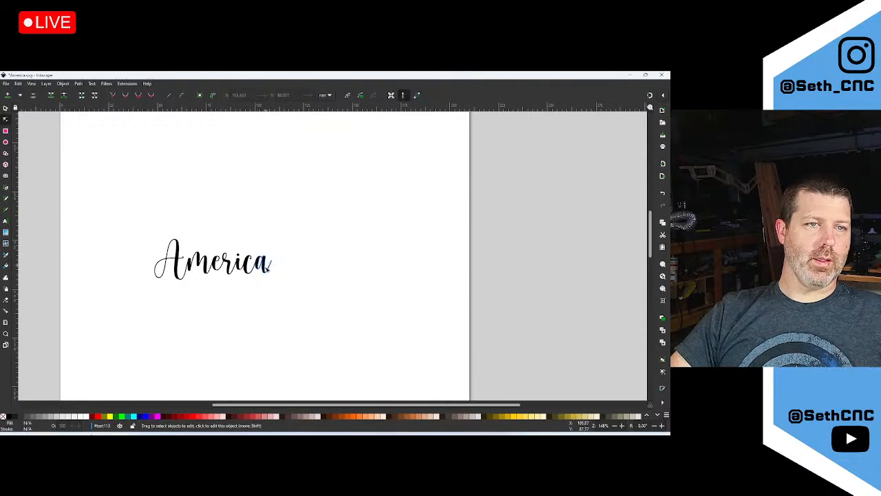
ctrl+scroll(262, 269, up, 6)
click(272, 253)
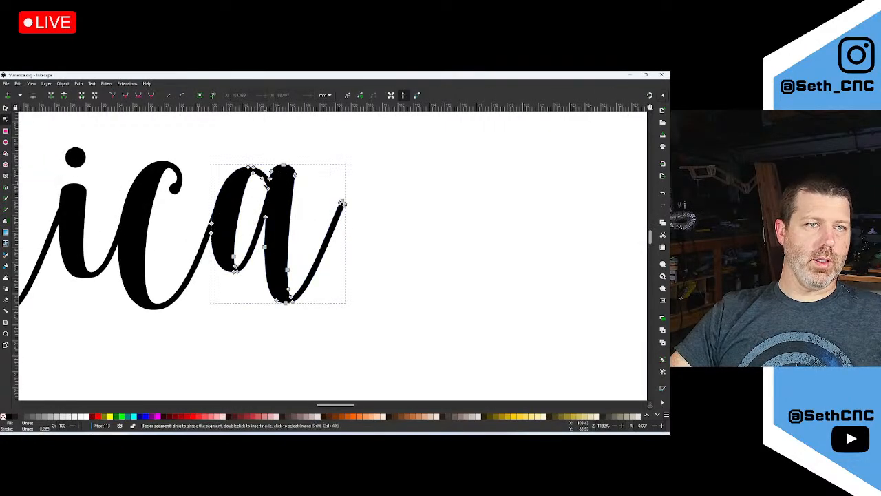
Select the letter outlines c, i, r, m and A one by one
click(141, 240)
click(83, 234)
ctrl+scroll(169, 241, down, 5)
ctrl+scroll(101, 242, up, 4)
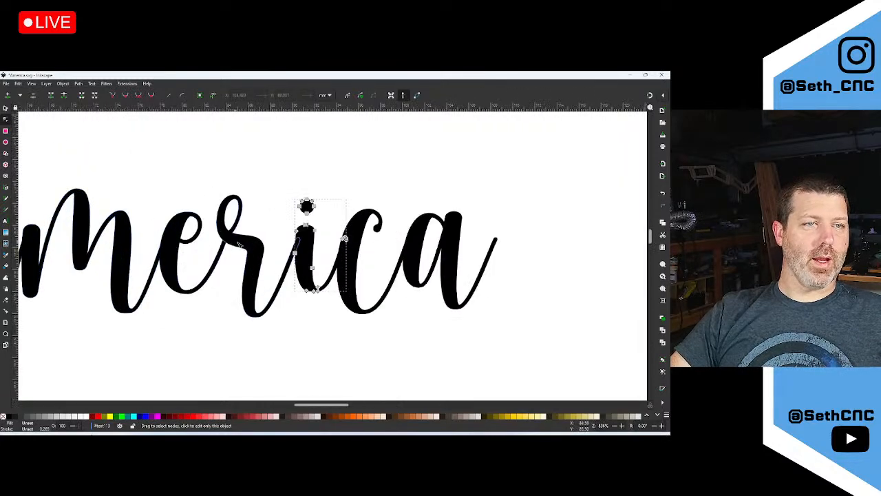
click(221, 259)
click(163, 247)
ctrl+scroll(163, 248, down, 4)
ctrl+scroll(128, 249, up, 3)
click(119, 248)
click(66, 84)
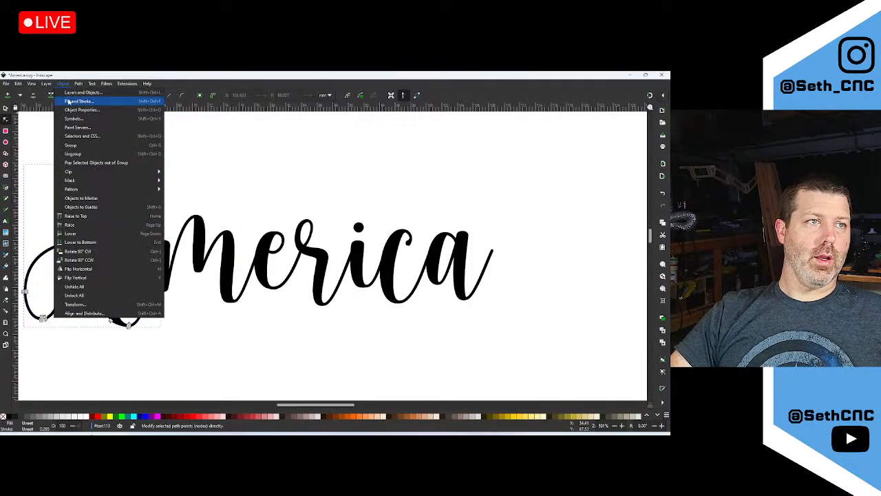
mouse_move(78, 84)
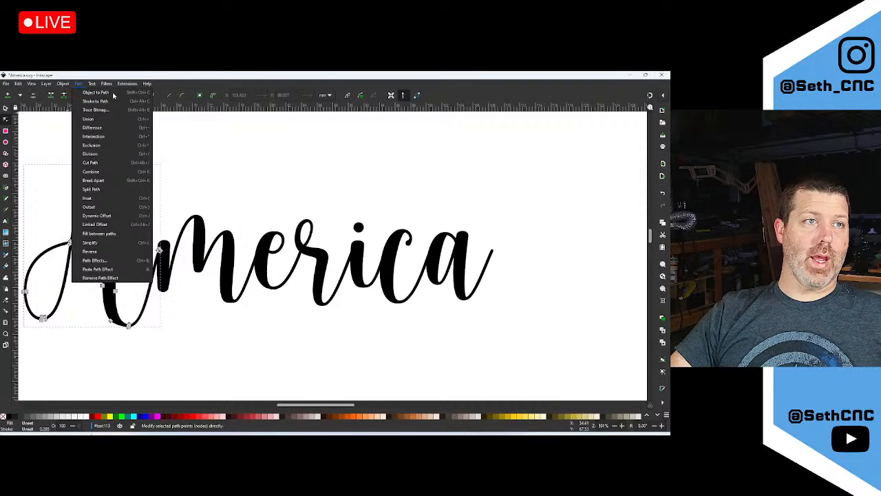
click(446, 194)
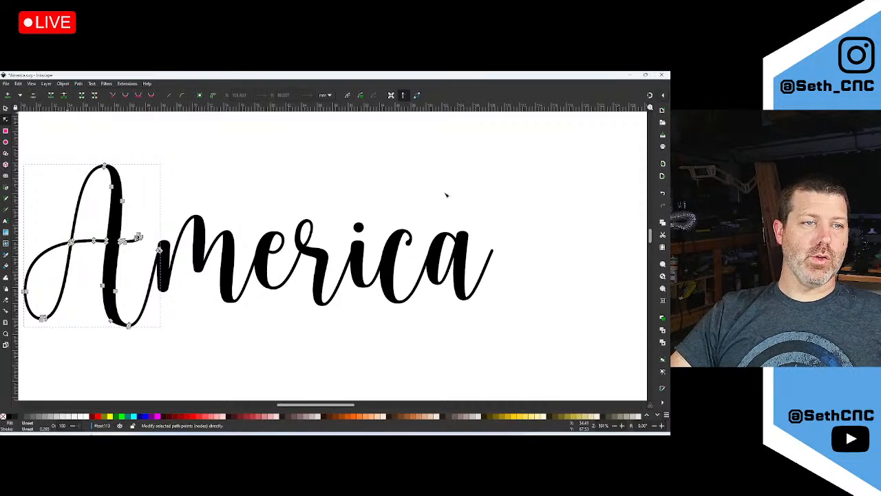
ctrl+scroll(506, 259, down, 4)
click(522, 277)
ctrl+scroll(226, 230, down, 1)
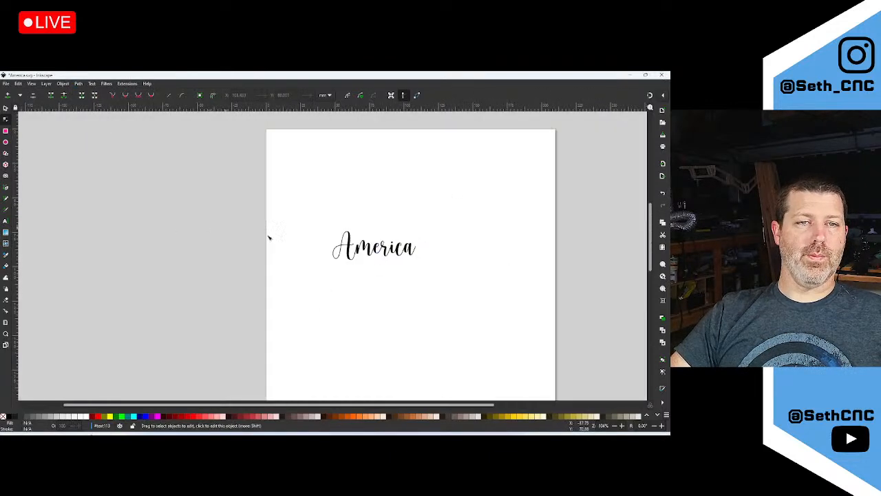
ctrl+scroll(436, 271, up, 3)
Save the path version to the Desktop as AmericaObj2Path.svg in Inkscape SVG format
ctrl+scroll(260, 196, down, 1)
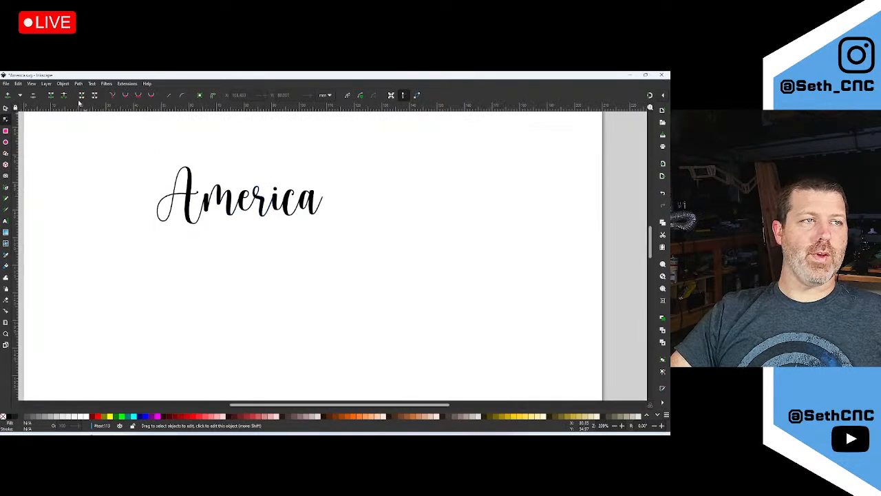
click(8, 84)
click(24, 146)
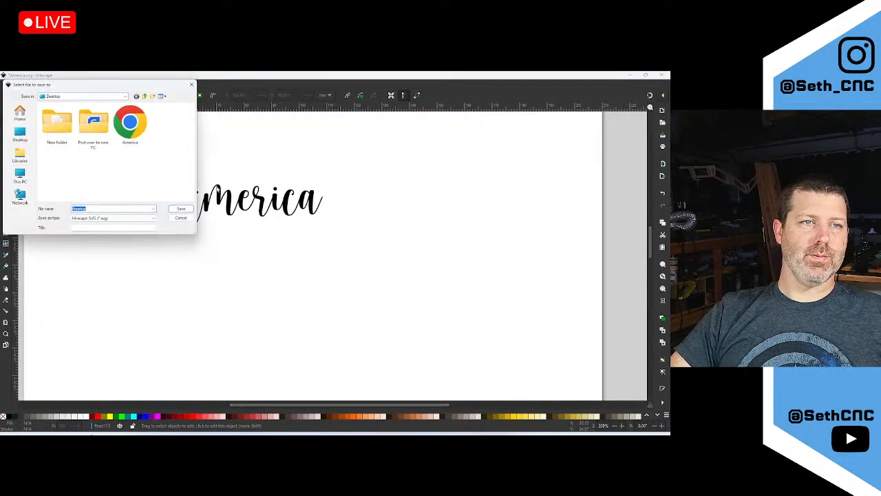
click(104, 209)
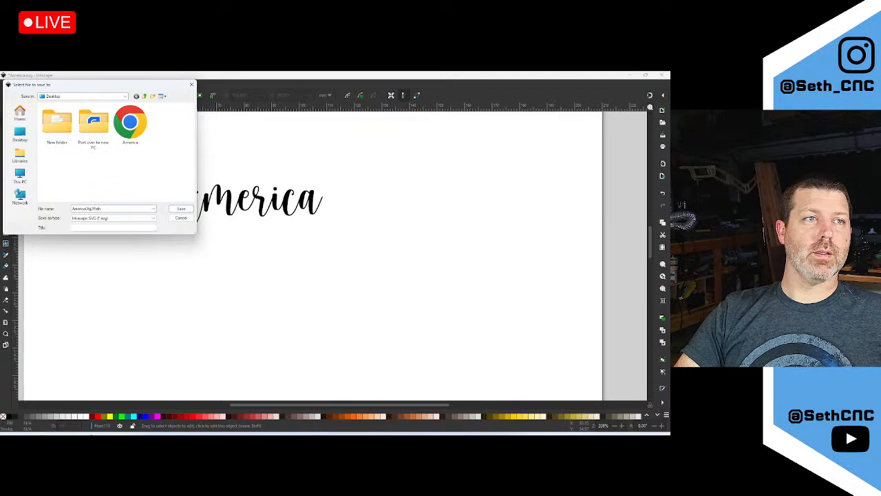
key(Return)
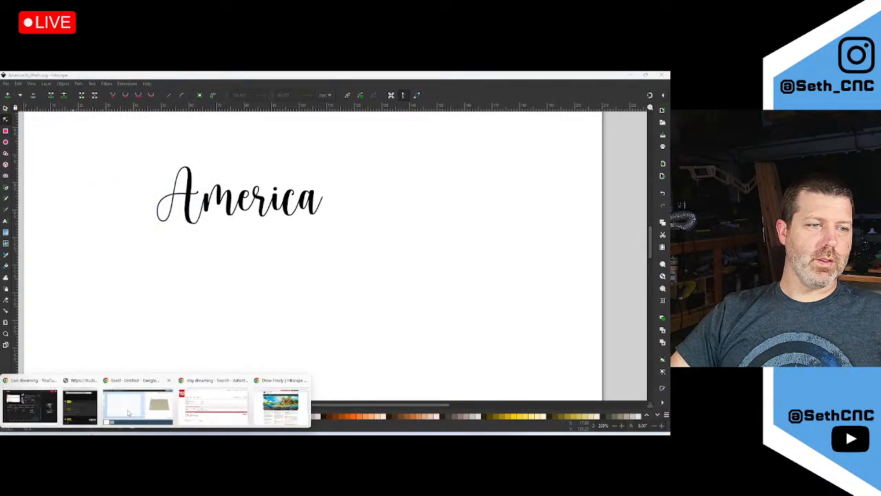
Import AmericaObj2Path.svg into the Easel project as an SVG
click(134, 413)
click(7, 225)
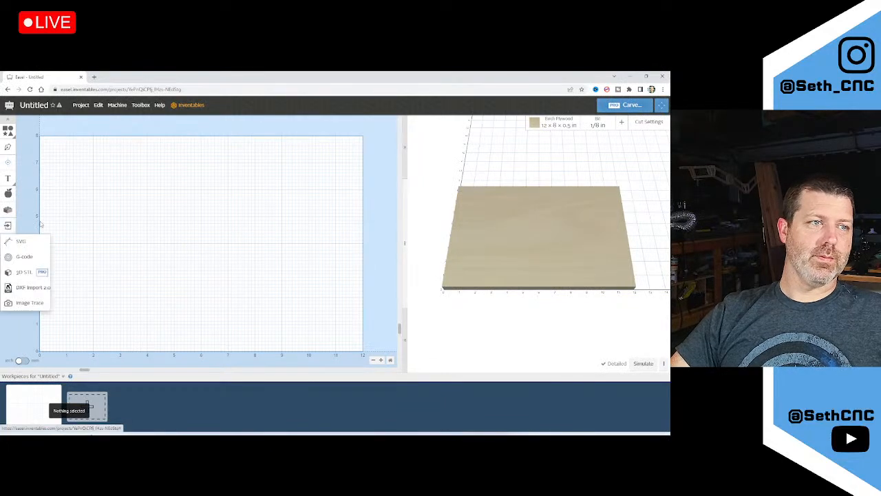
click(20, 241)
double_click(81, 260)
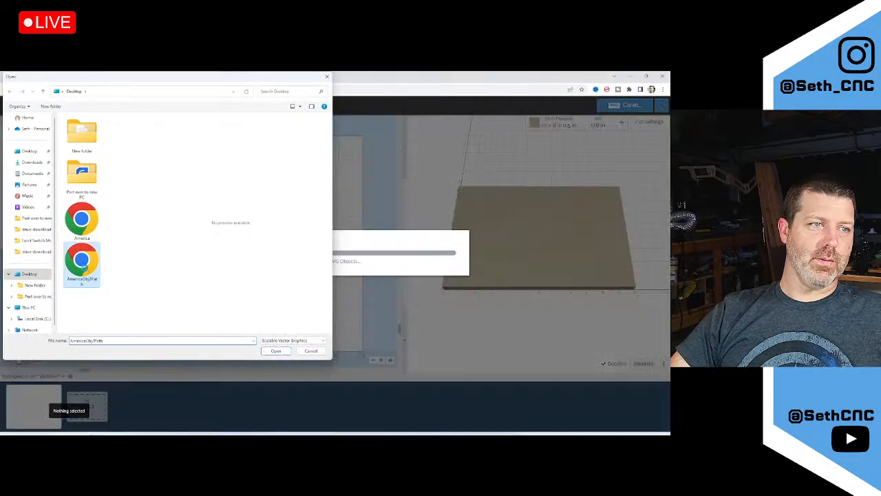
Scale the America script up across the workpiece, then deselect it
drag(104, 329, 296, 220)
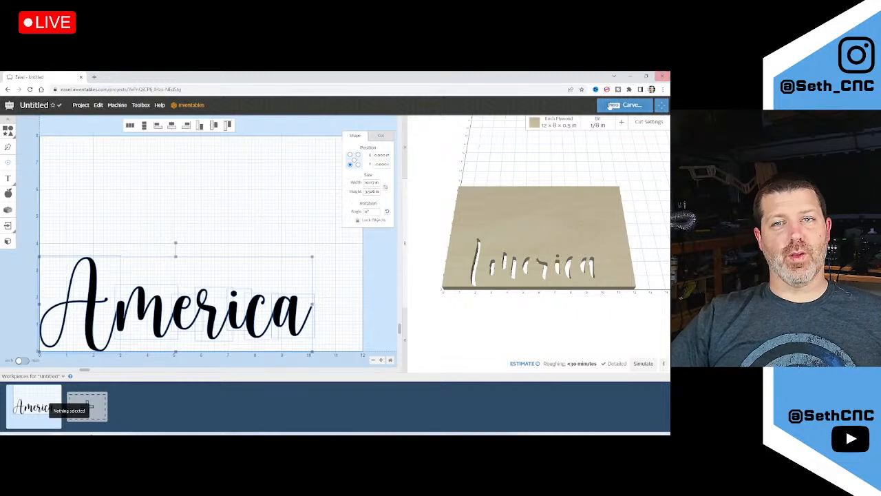
click(597, 124)
click(238, 212)
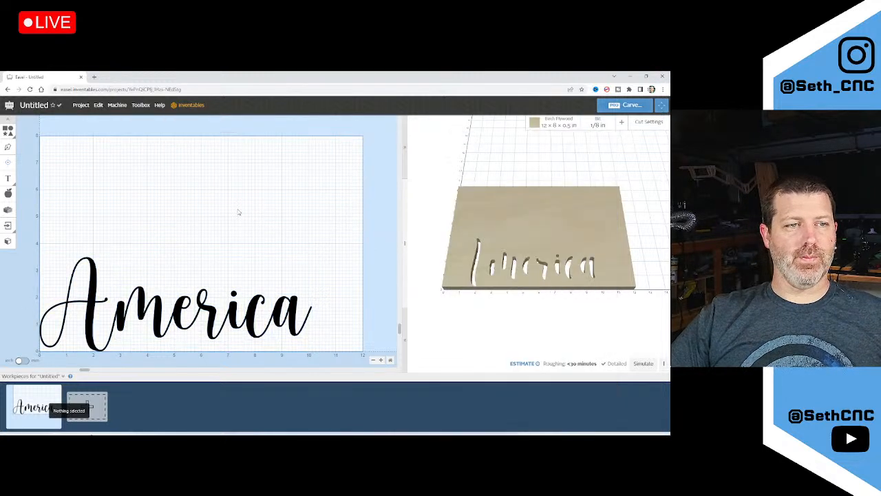
scroll(261, 225, down, 2)
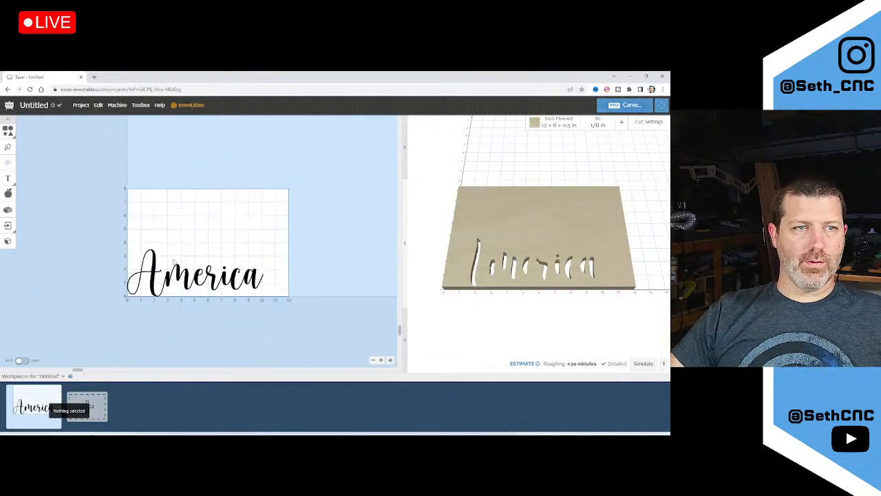
Resize the material to 18 × 18 in and drag the America lettering higher on it
click(564, 124)
double_click(495, 231)
text(18)
key(Tab)
text(1)
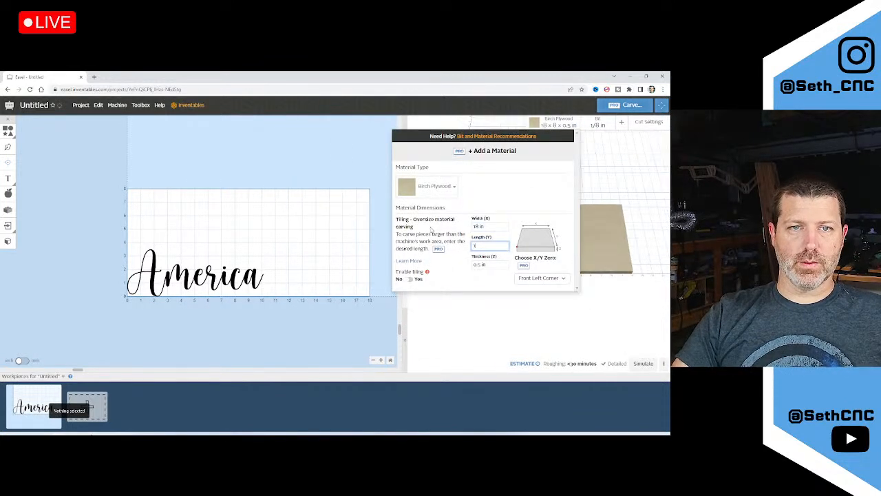
text(8)
click(125, 305)
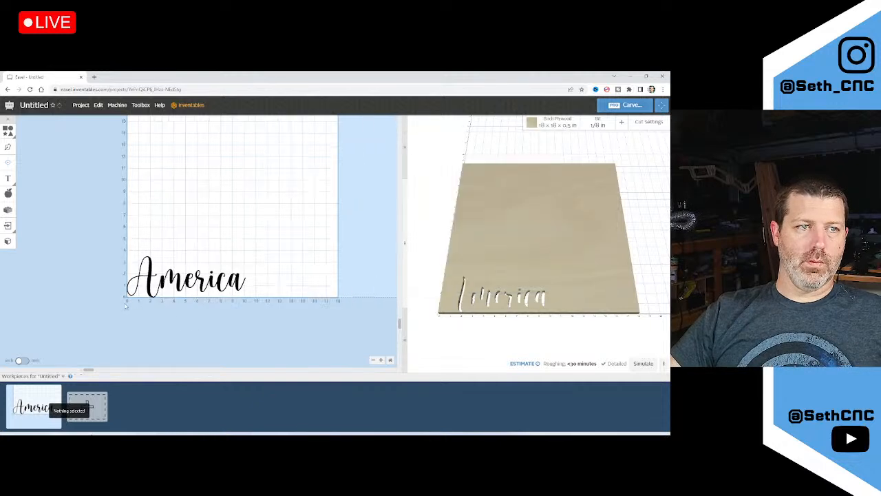
drag(92, 258, 240, 236)
Add an 18 × 18 in circle and centre it on the material
click(9, 129)
click(39, 130)
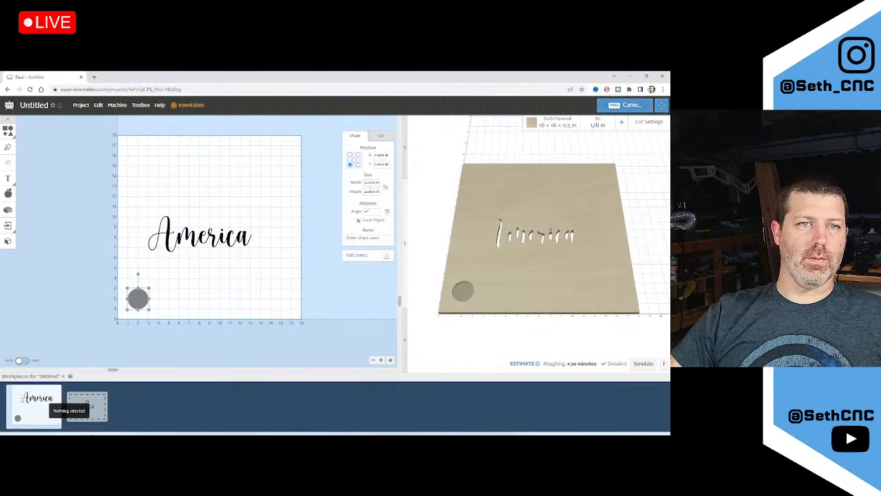
click(366, 185)
text(18)
key(Tab)
text(18)
key(Return)
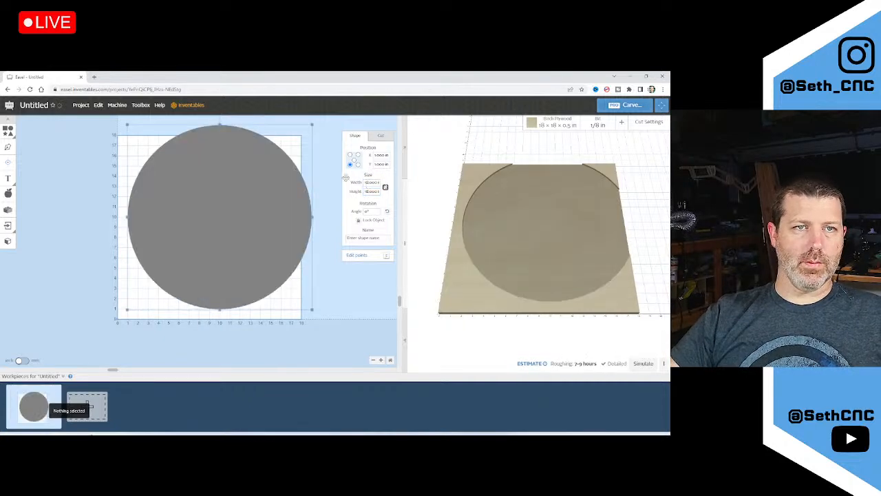
click(98, 104)
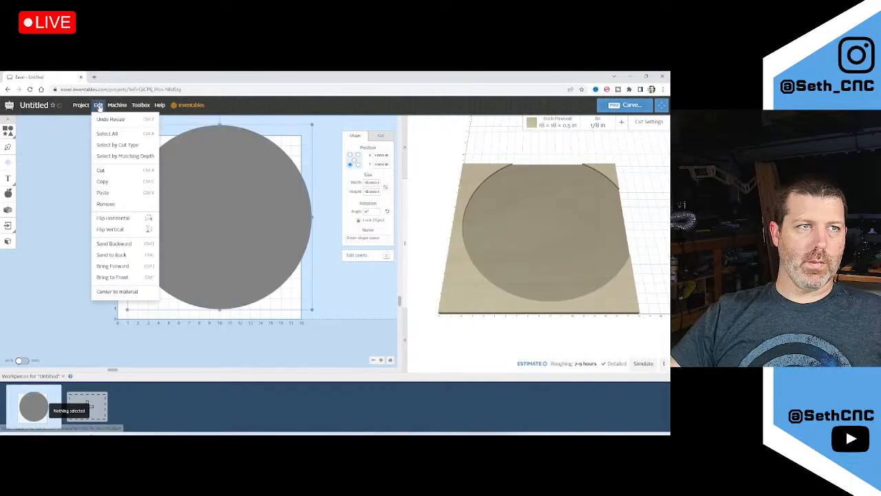
click(120, 289)
Set the circle to a deeper outline cut instead of a pocket, and lock it
click(381, 135)
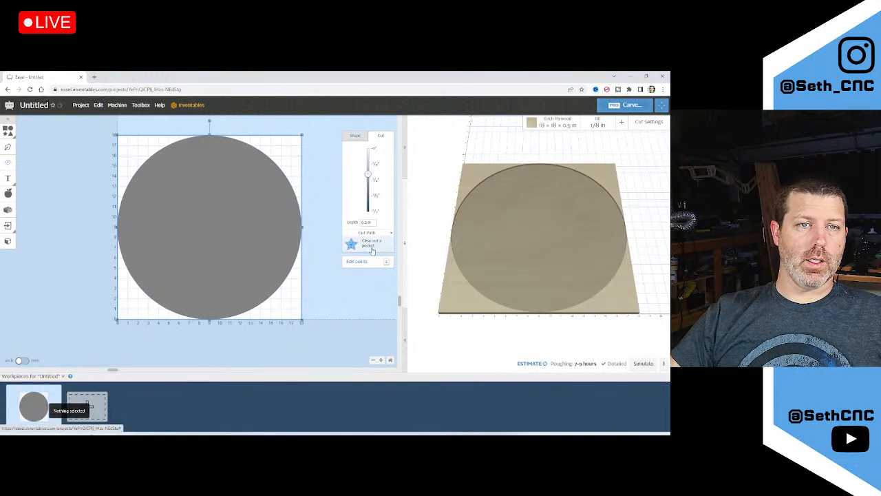
click(371, 275)
drag(368, 174, 368, 194)
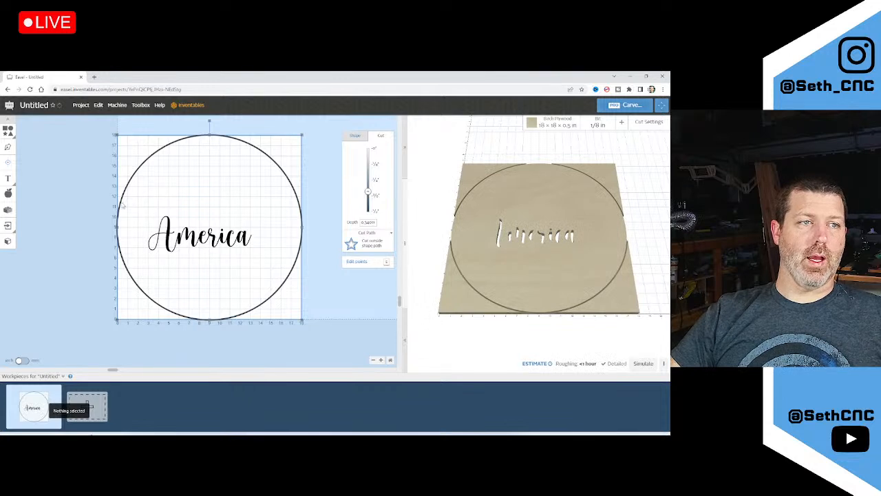
click(354, 137)
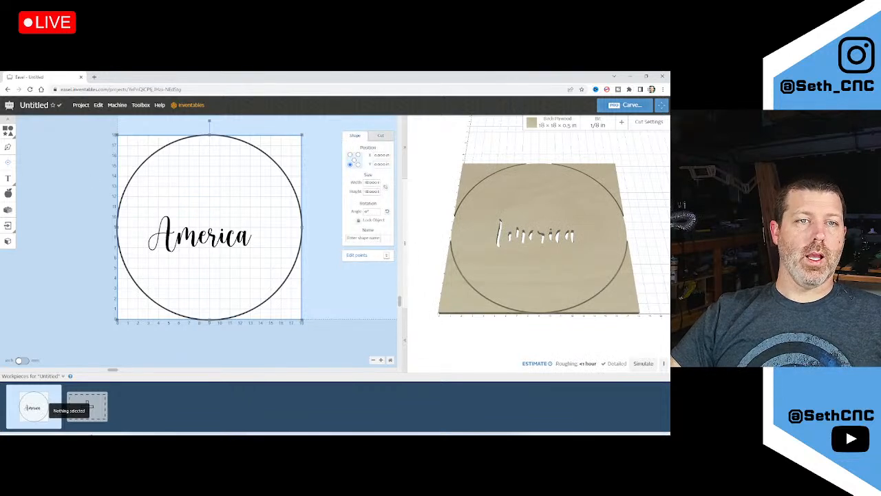
click(357, 221)
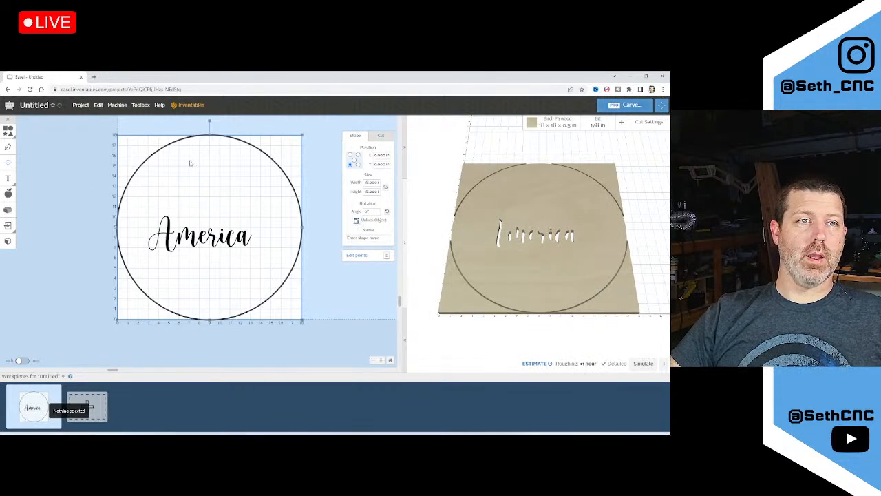
Widen the America script to about 13.25 in, leaving the circle unselected
drag(64, 175, 289, 288)
shift+click(282, 170)
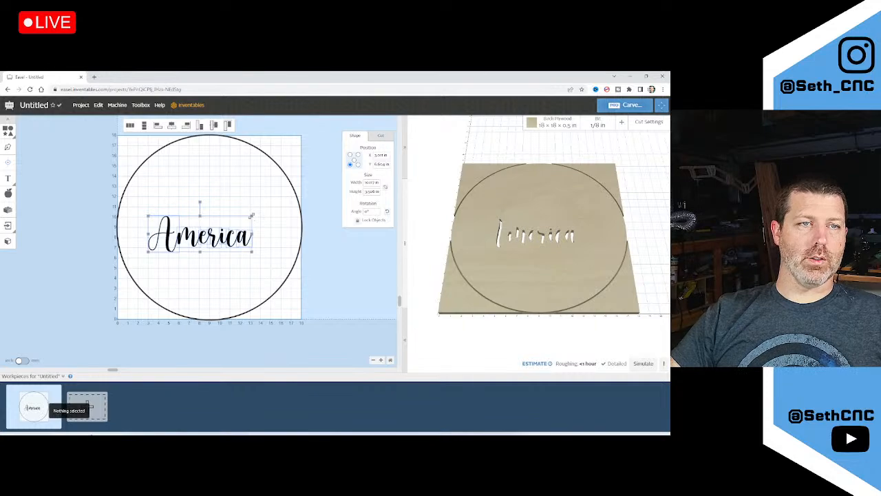
drag(251, 215, 285, 204)
Shrink the browser window and bring the reference sign photo up beside the design
double_click(391, 80)
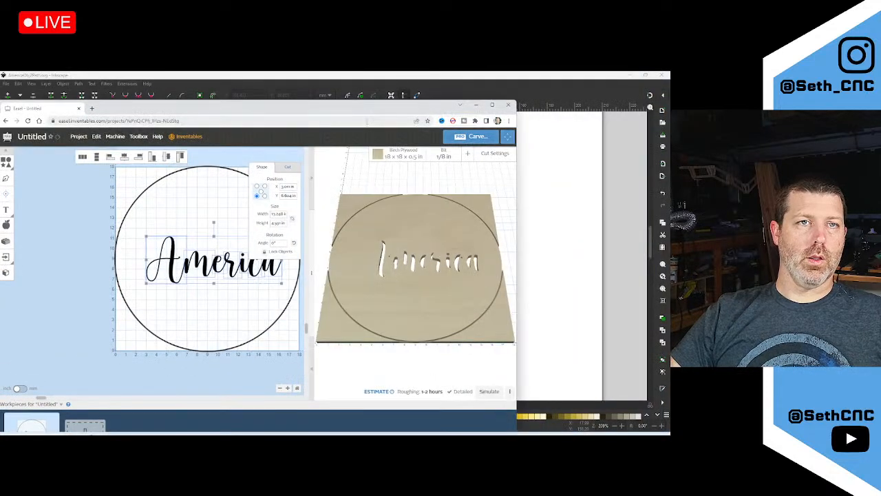
drag(356, 114, 359, 87)
drag(518, 408, 421, 409)
click(141, 438)
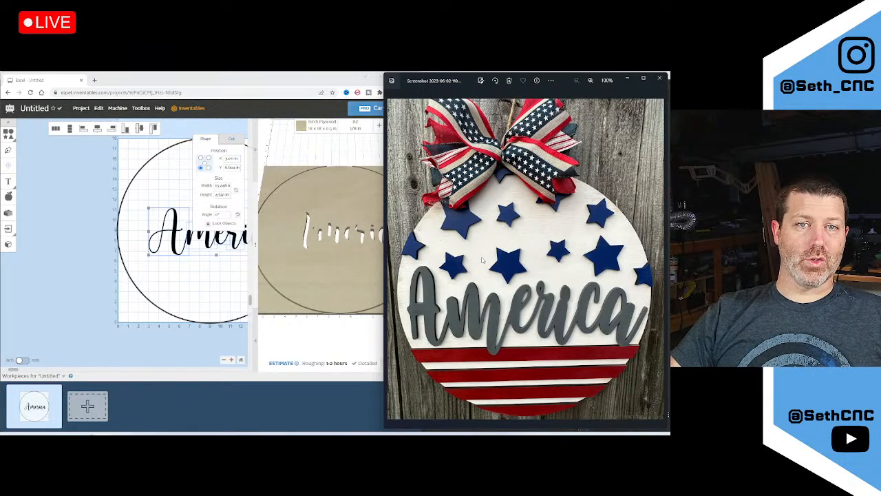
Bring Easel forward, hide the 3D preview, and select the America text without the circle
click(96, 224)
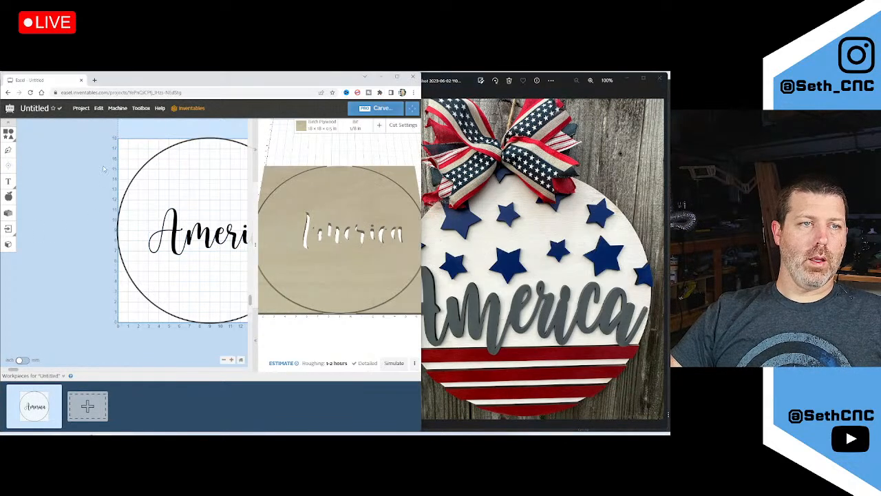
drag(254, 201, 403, 202)
drag(160, 170, 402, 263)
shift+click(198, 269)
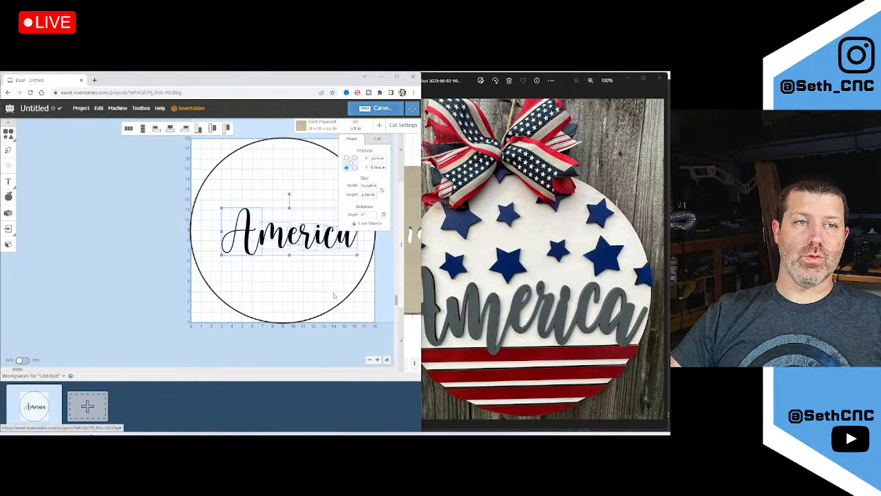
Enlarge the America text to about 16.7 in wide and centre it on the material
drag(277, 238, 255, 237)
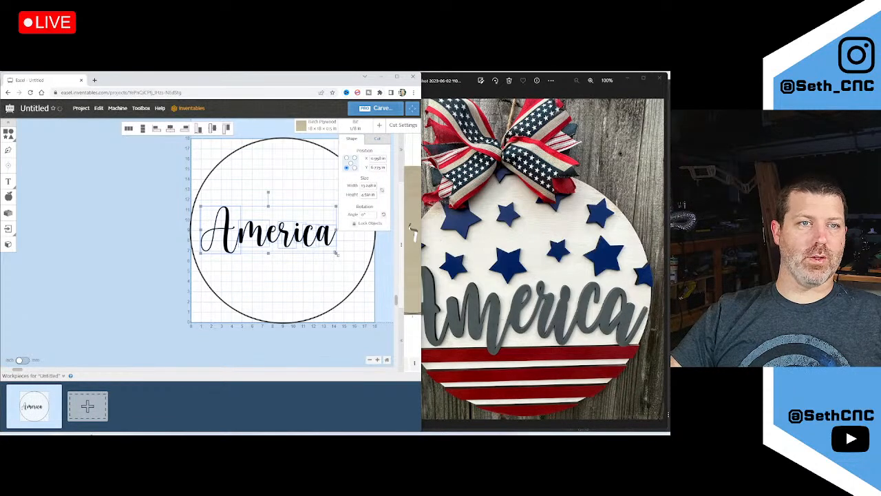
drag(335, 254, 370, 265)
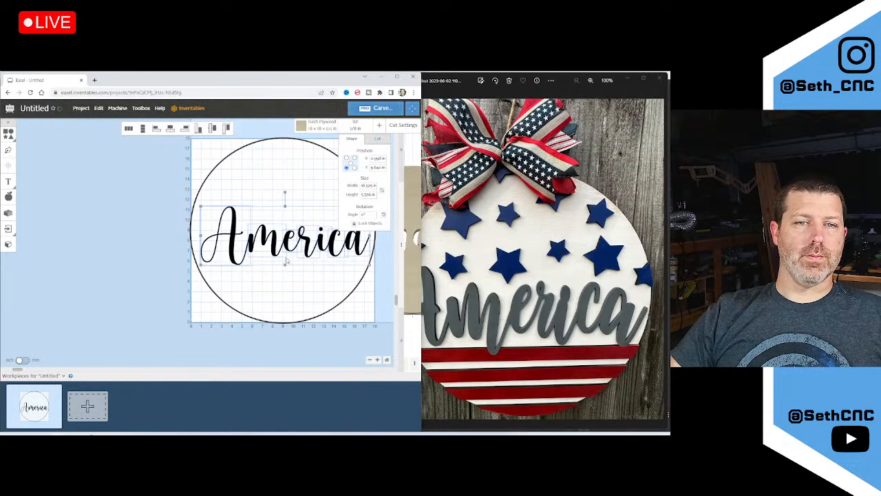
drag(273, 248, 268, 243)
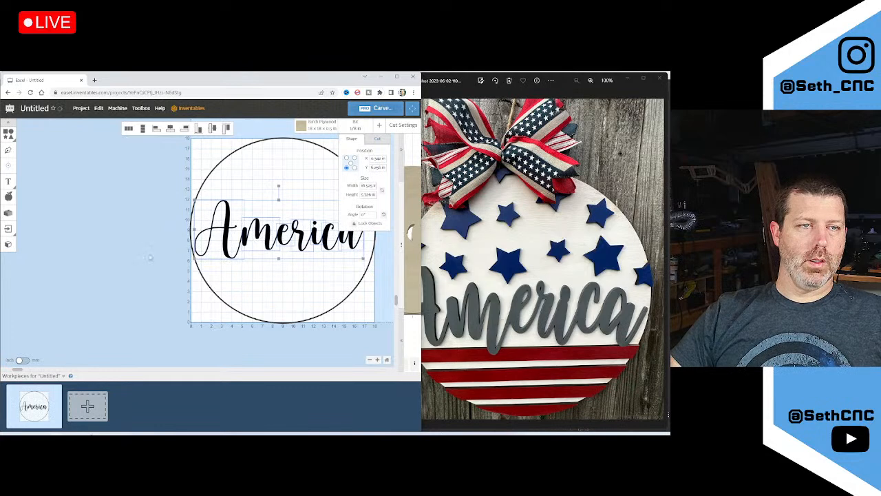
scroll(134, 267, down, 2)
scroll(353, 242, up, 2)
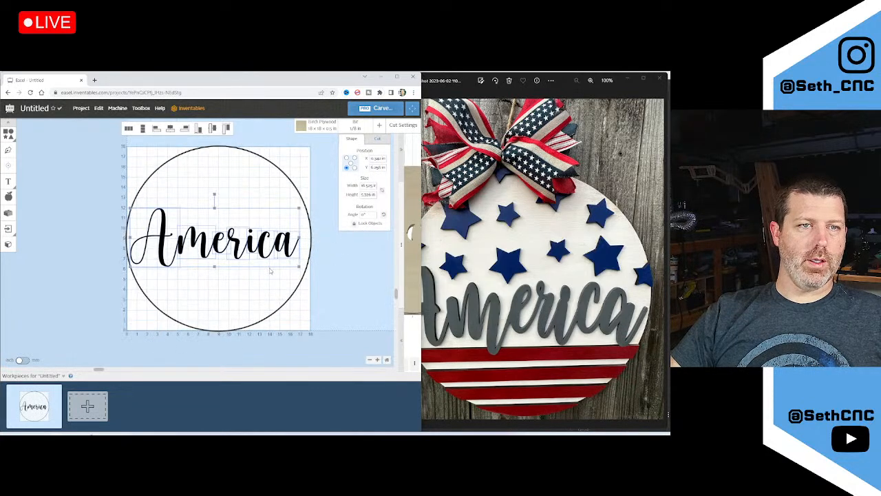
drag(298, 265, 300, 267)
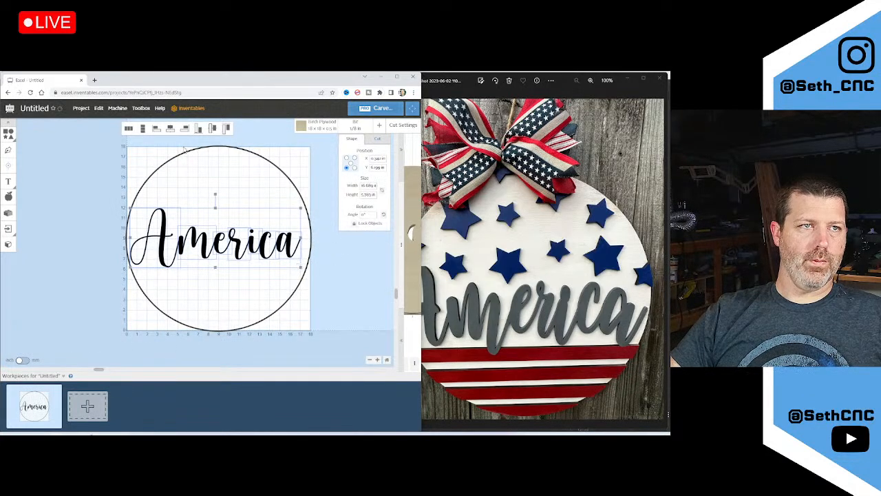
click(101, 110)
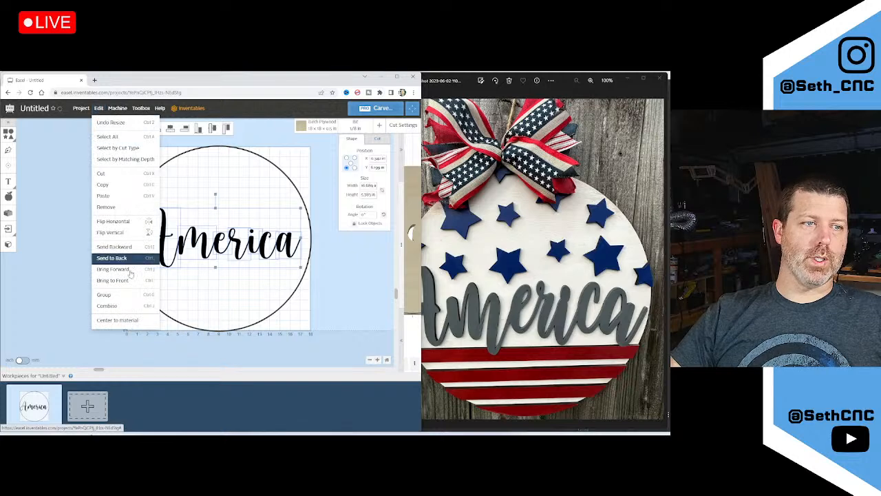
click(131, 319)
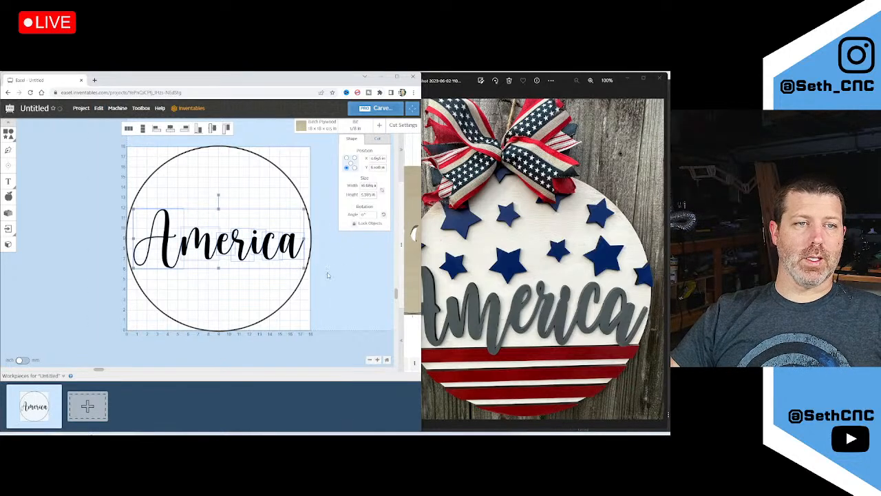
scroll(505, 361, up, 3)
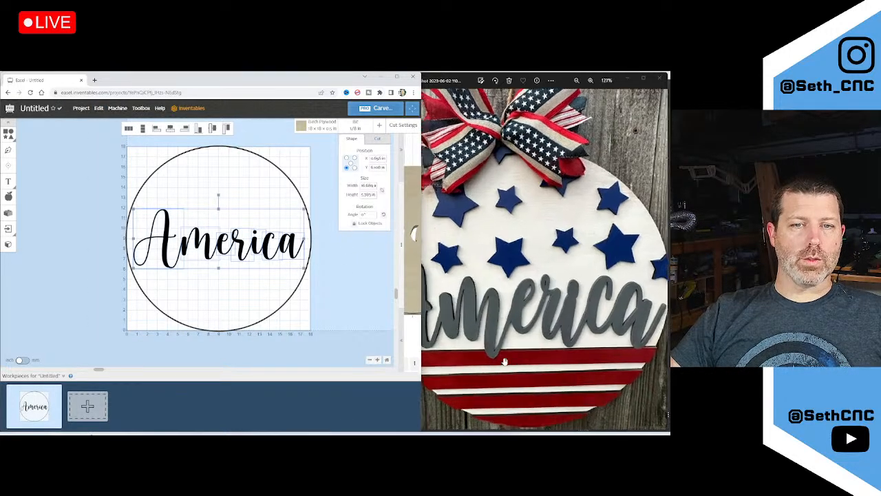
scroll(504, 361, up, 3)
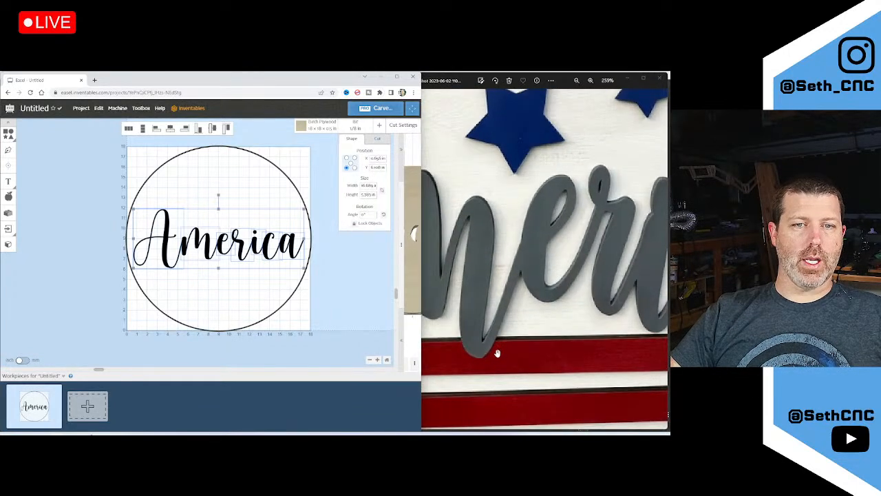
scroll(495, 353, down, 1)
scroll(495, 353, down, 4)
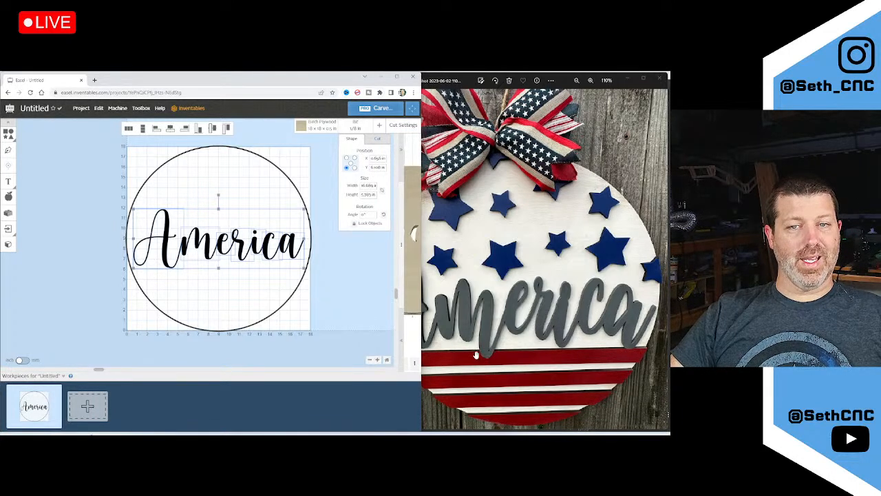
scroll(495, 352, down, 1)
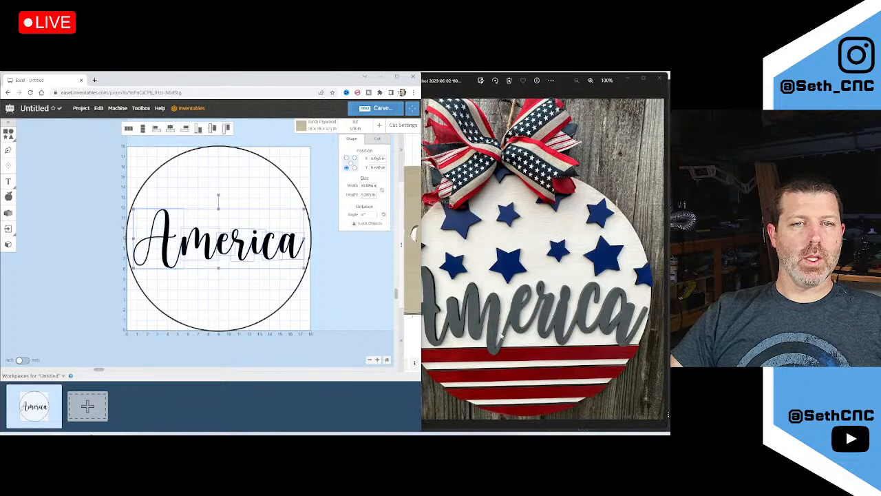
scroll(501, 337, up, 1)
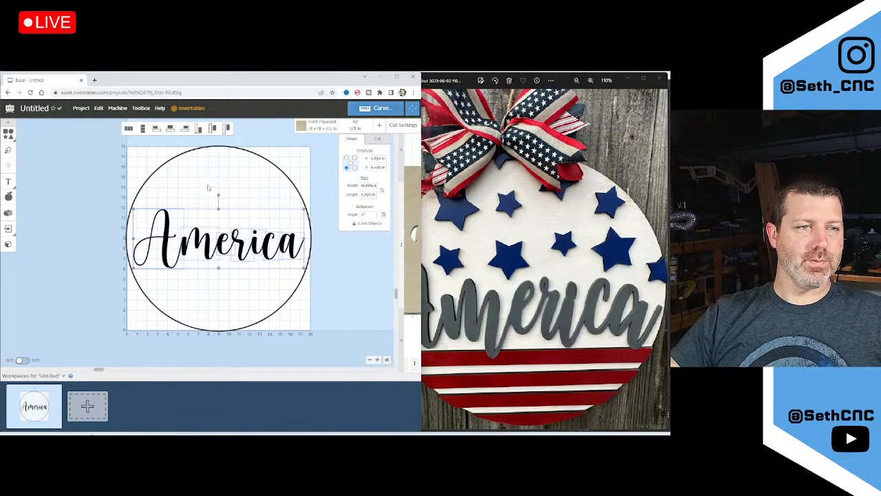
click(76, 222)
scroll(140, 252, down, 1)
scroll(149, 248, up, 2)
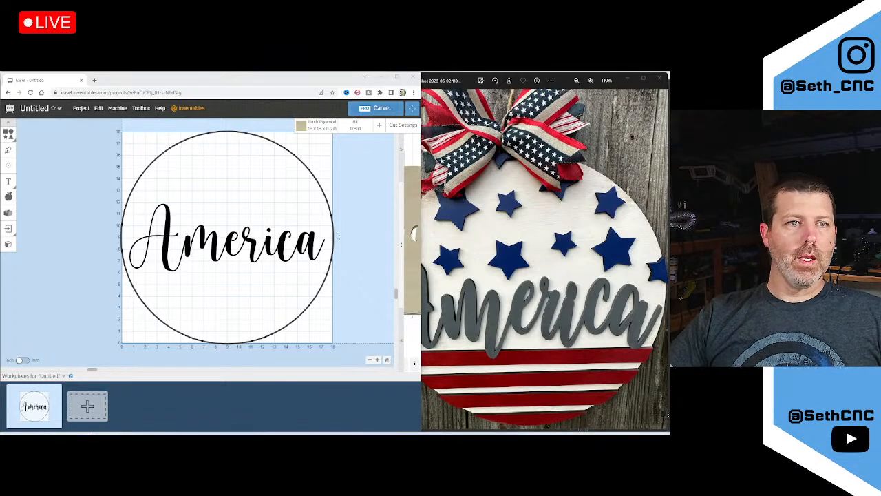
Add a square and stretch it into a thin bar spanning the circle's width
click(446, 271)
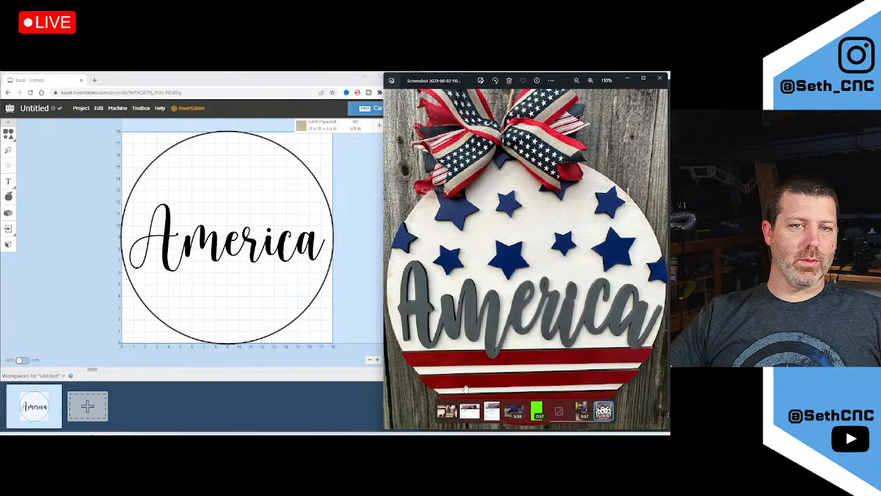
click(53, 170)
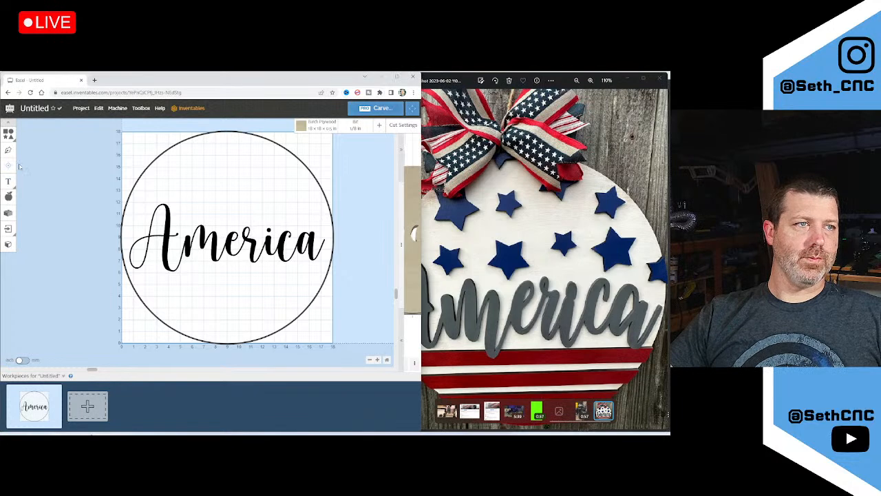
click(23, 136)
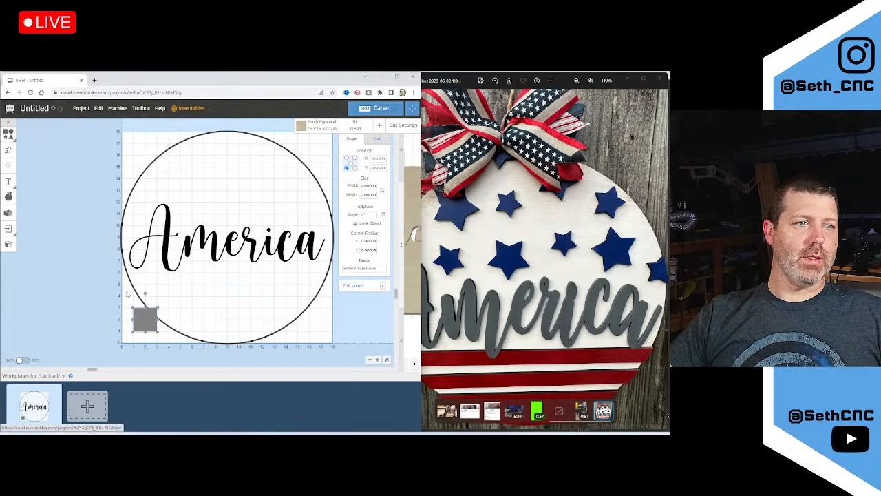
drag(144, 333, 334, 274)
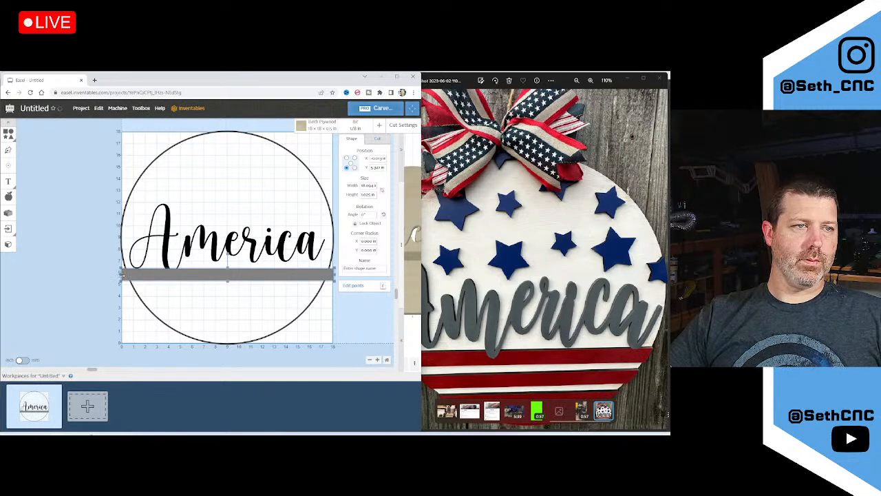
drag(121, 274, 121, 274)
drag(181, 276, 182, 272)
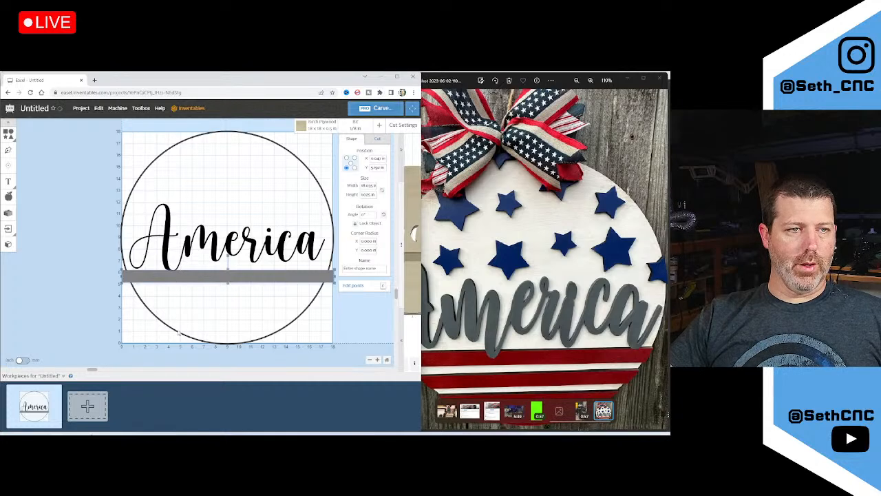
Set the bar's height to 1 in and position it just below the lettering
double_click(366, 194)
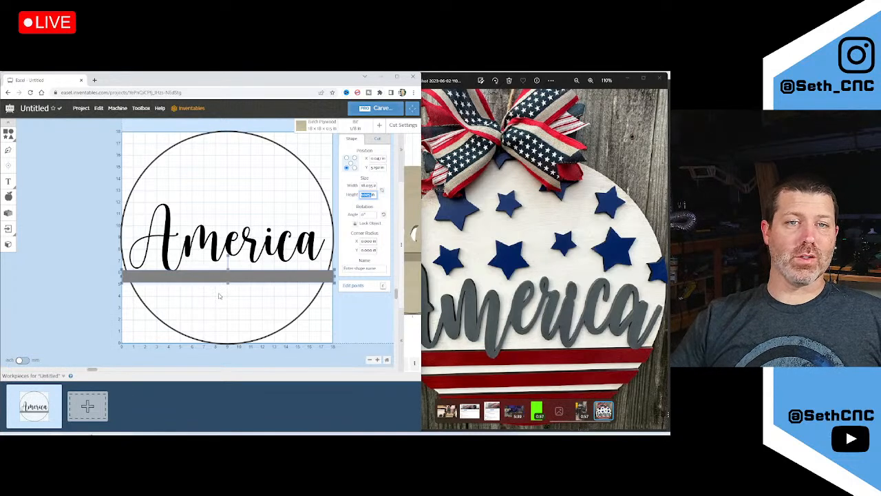
text(1)
key(Tab)
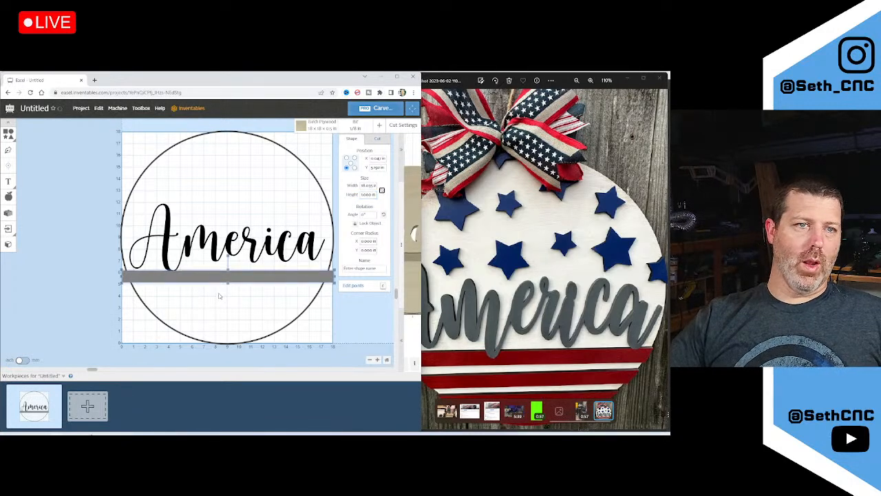
click(76, 280)
drag(187, 279, 187, 275)
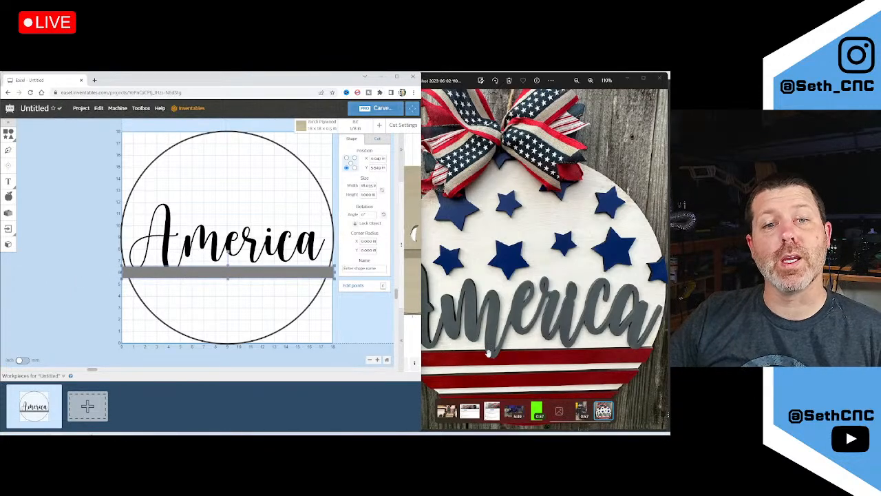
drag(265, 275, 265, 282)
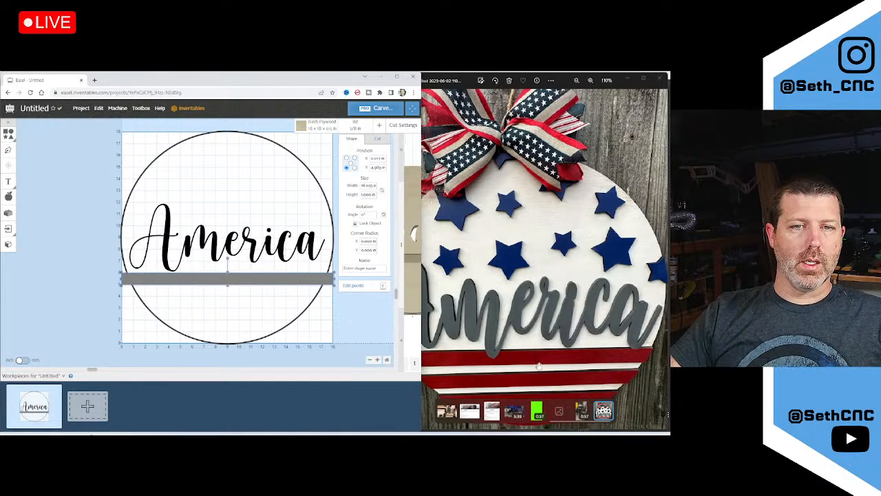
click(521, 365)
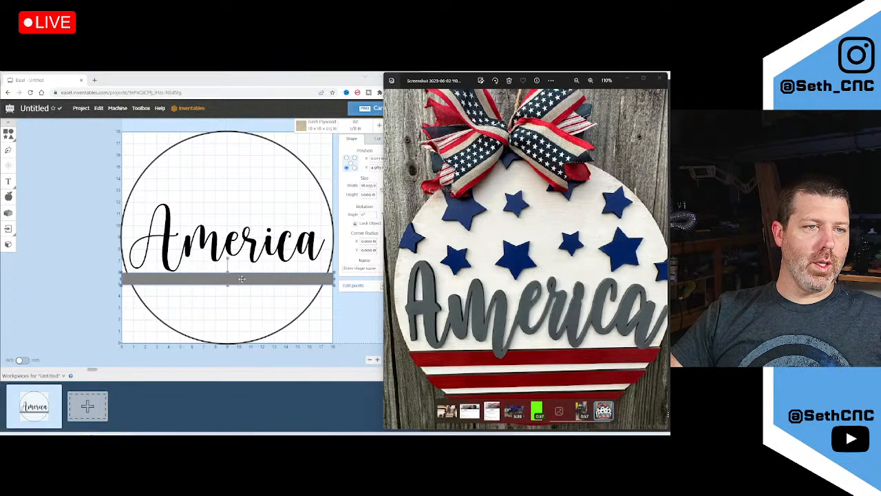
Open the Replicator app and set it to 1 column and 5 rows
click(8, 213)
scroll(251, 282, down, 3)
scroll(249, 286, down, 5)
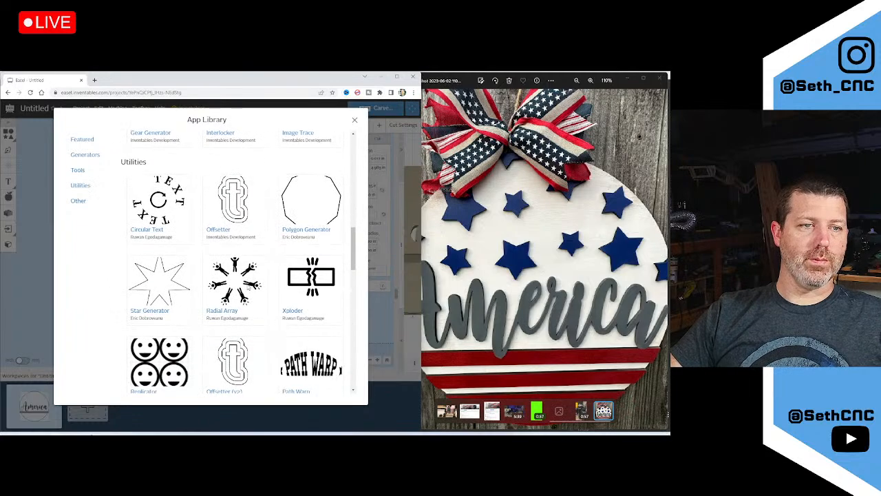
scroll(239, 261, down, 2)
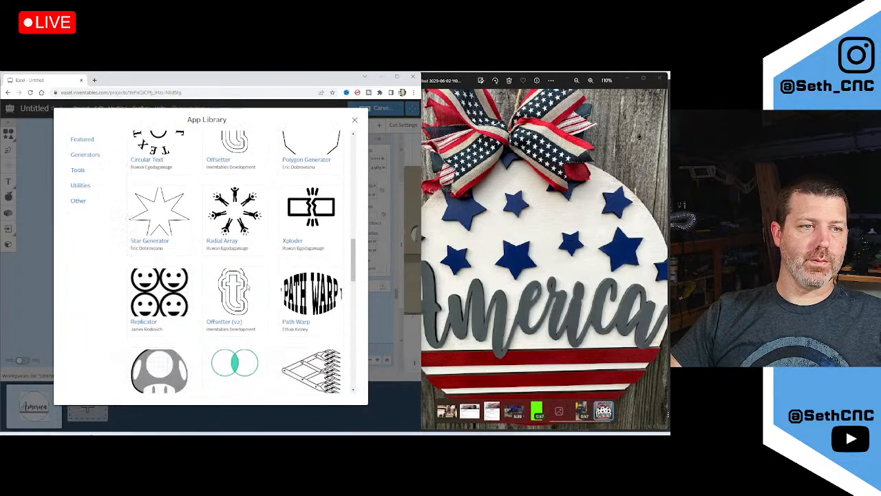
click(143, 322)
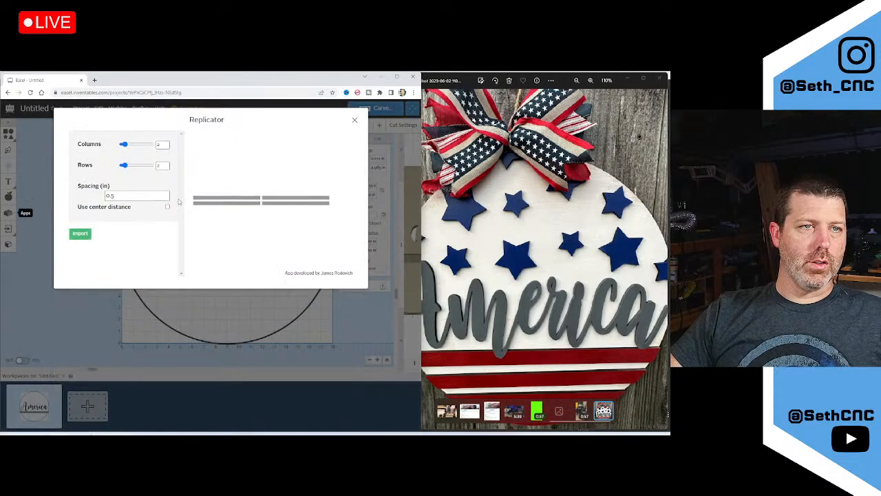
drag(166, 144, 142, 147)
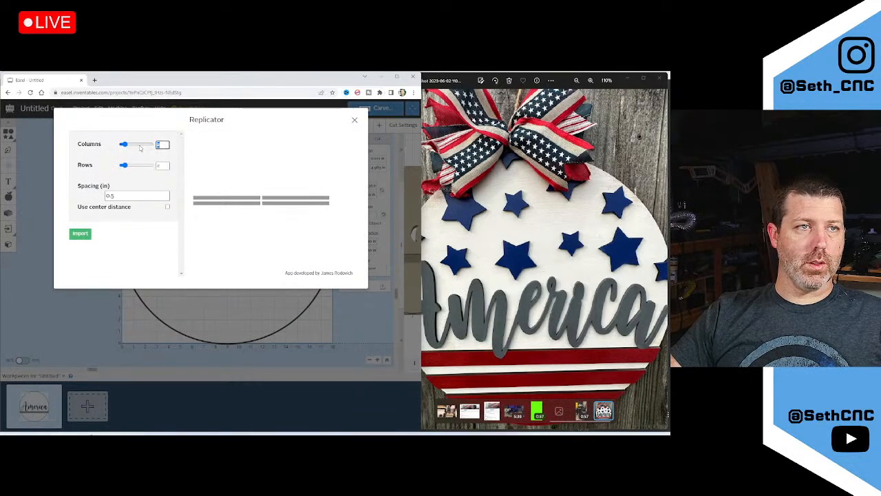
text(1)
key(Tab)
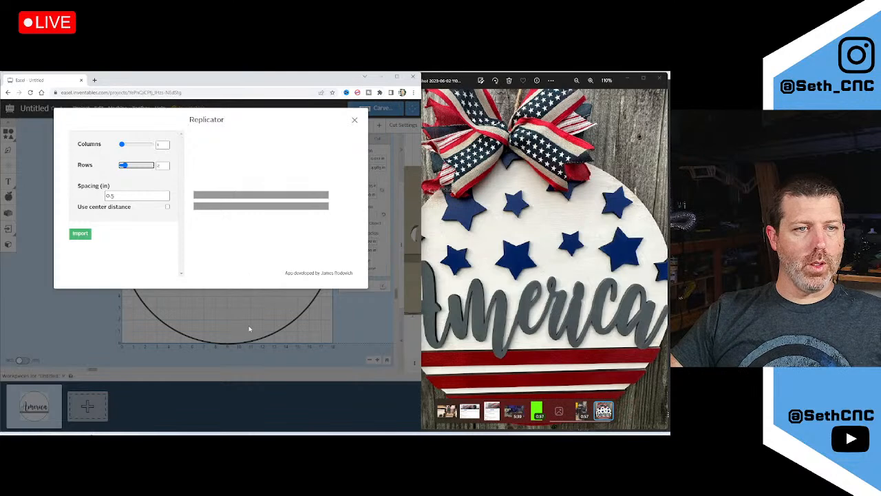
drag(163, 165, 141, 171)
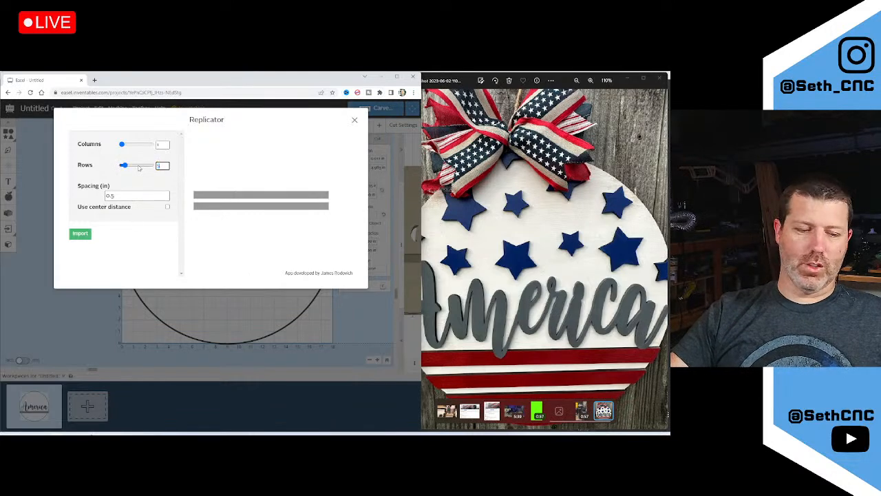
text(5)
key(Tab)
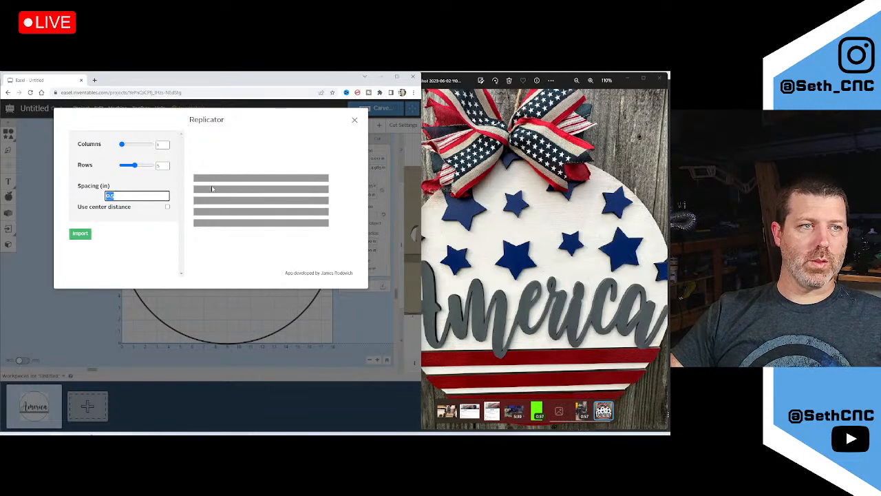
Set 1 in spacing with Use center distance unchecked, and import the five stripes
text(1)
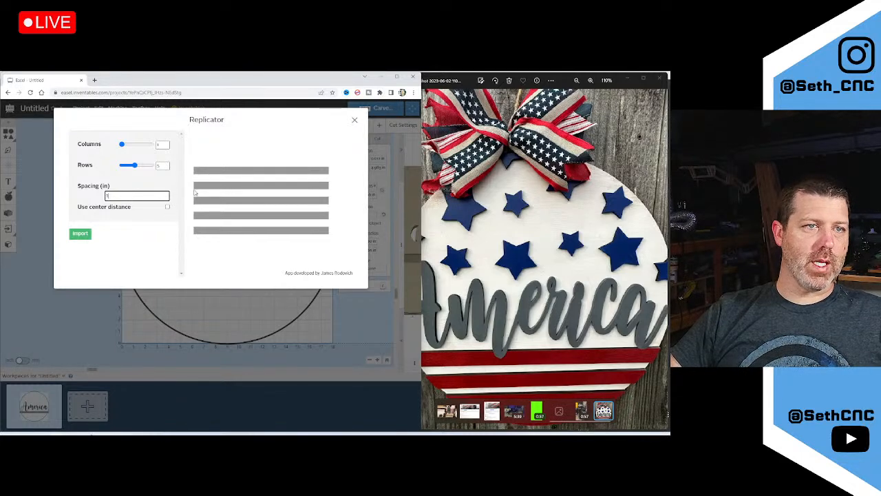
click(167, 206)
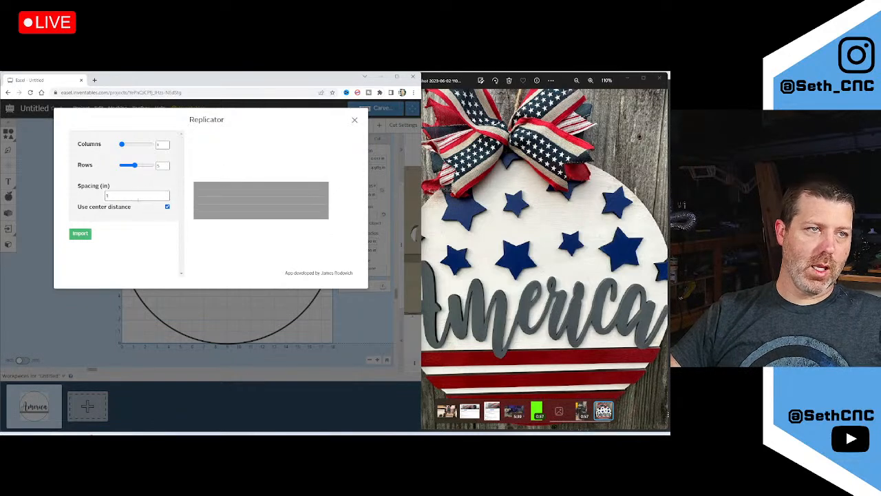
click(137, 195)
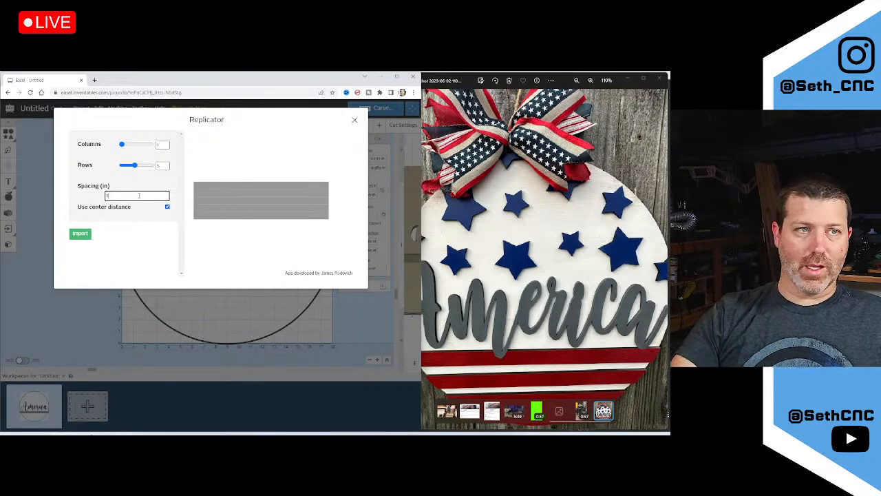
key(BackSpace)
text(2)
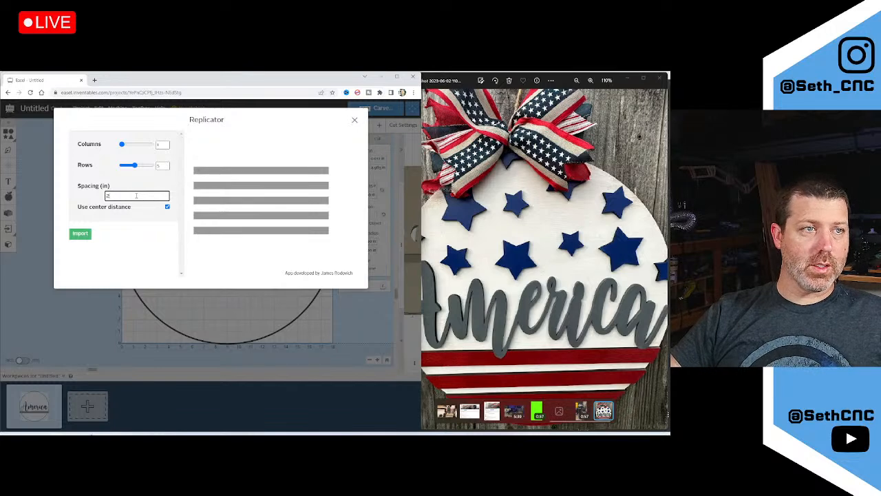
click(168, 207)
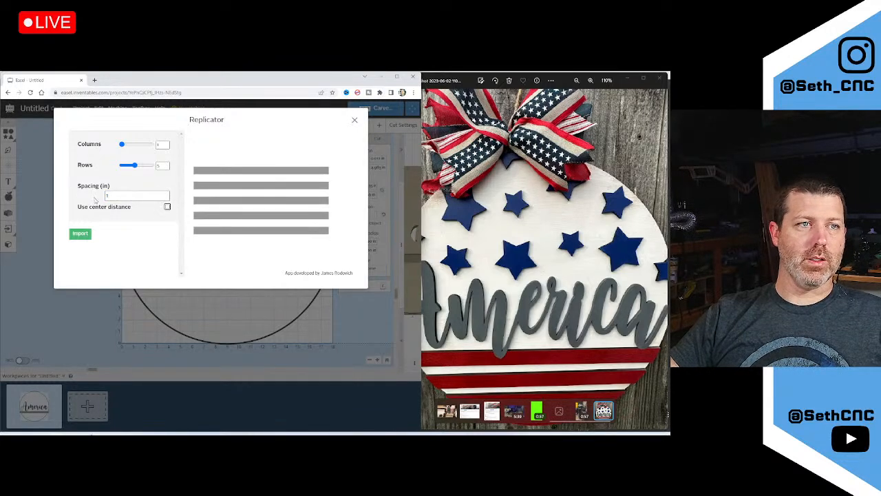
click(156, 196)
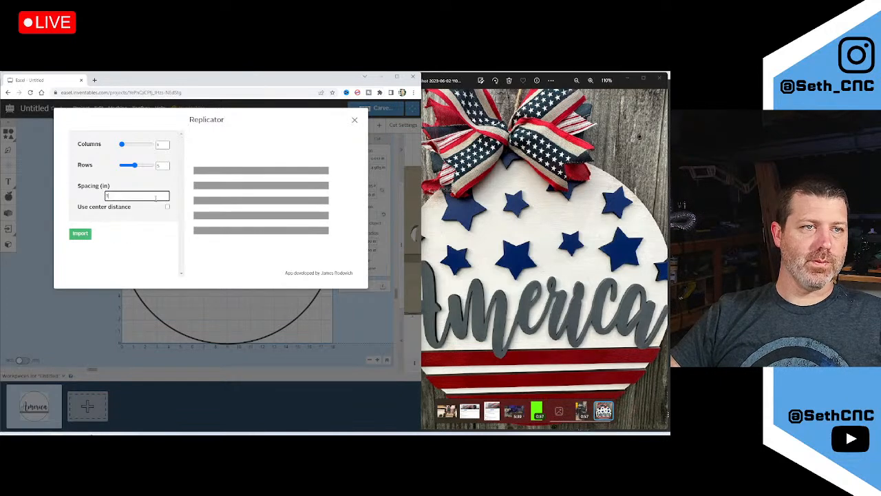
click(81, 234)
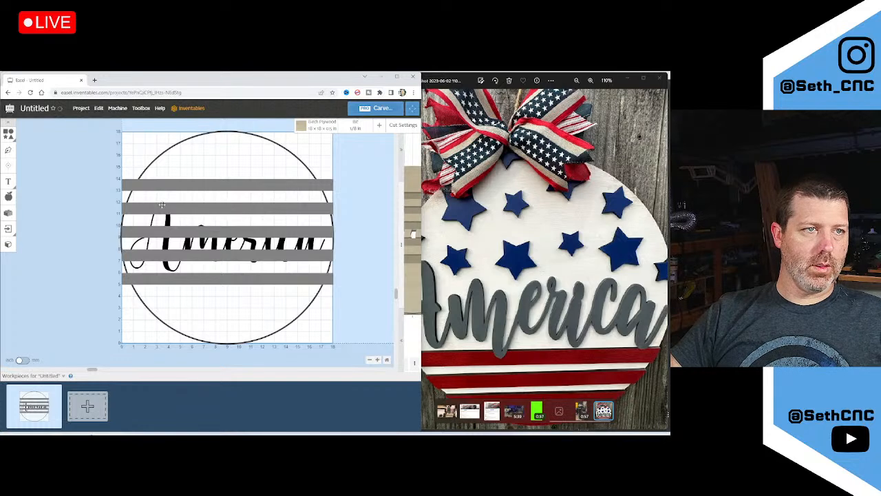
Select all five stripes and move them into the circle's lower half
click(132, 188)
shift+click(138, 234)
shift+click(136, 255)
shift+click(137, 280)
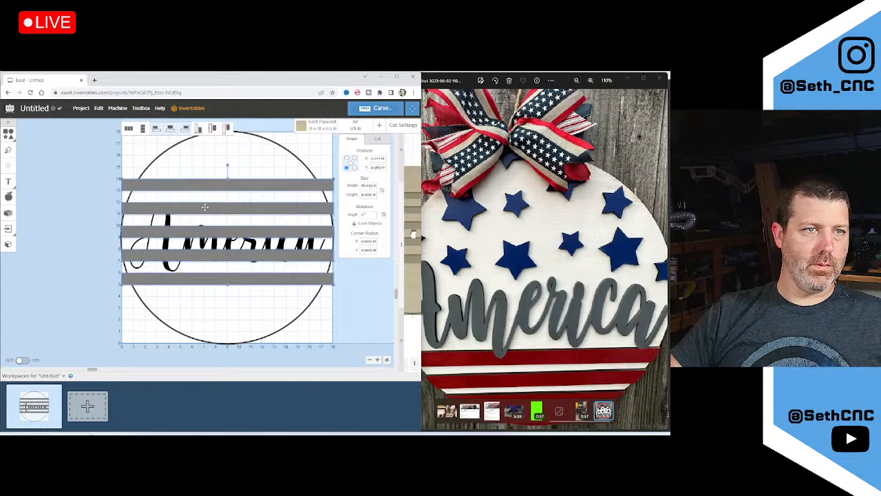
drag(252, 180, 265, 279)
scroll(50, 209, down, 3)
scroll(53, 245, up, 2)
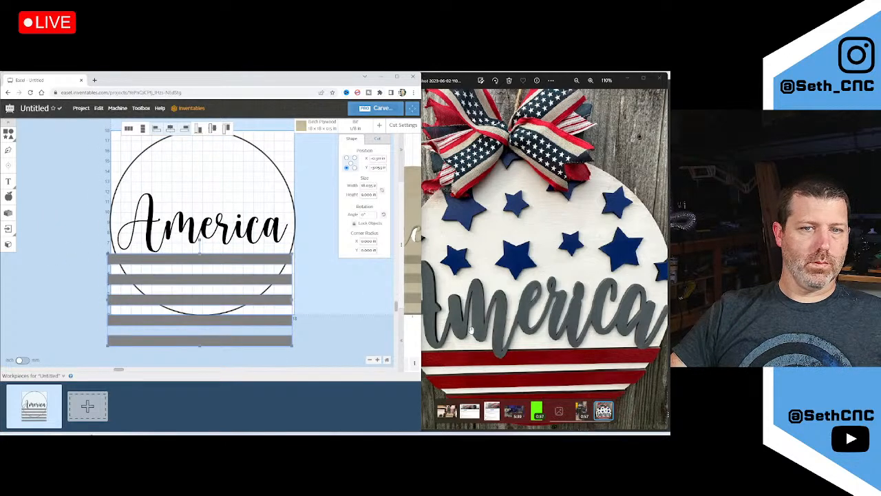
drag(237, 259, 239, 251)
Compare the stripes with the reference photo, then return to the Easel design
click(542, 350)
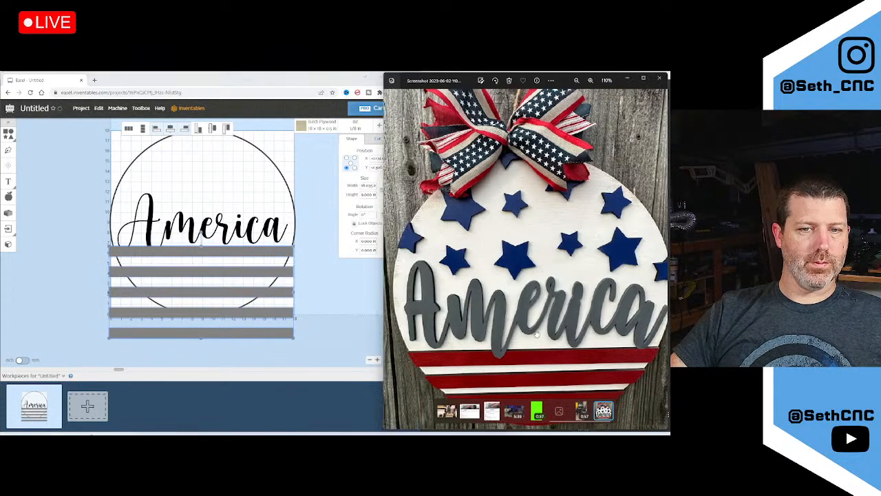
scroll(477, 312, down, 1)
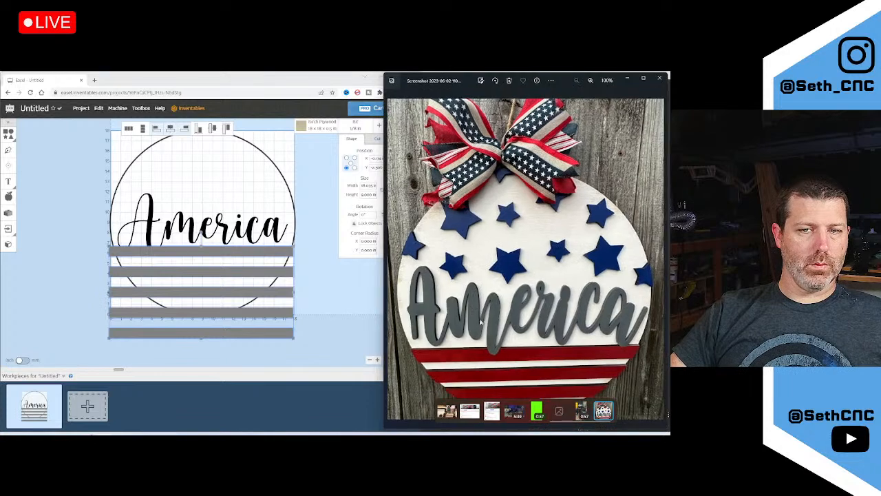
scroll(499, 294, up, 5)
drag(513, 340, 495, 235)
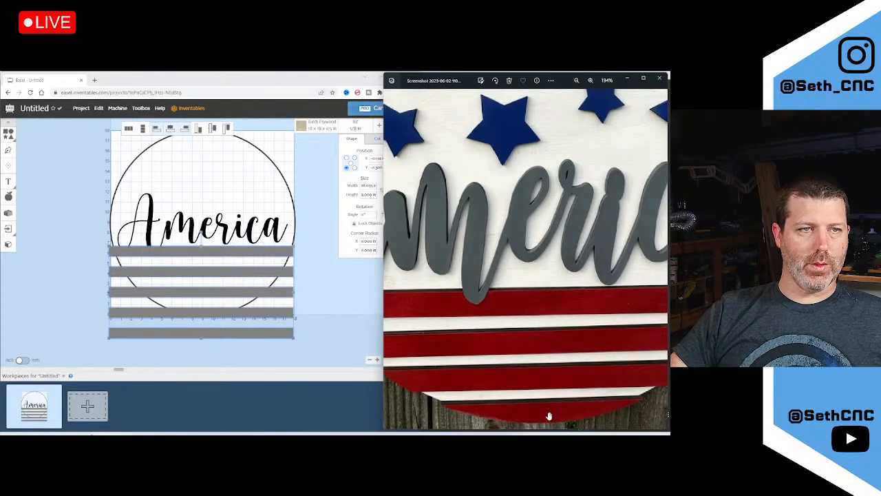
click(147, 239)
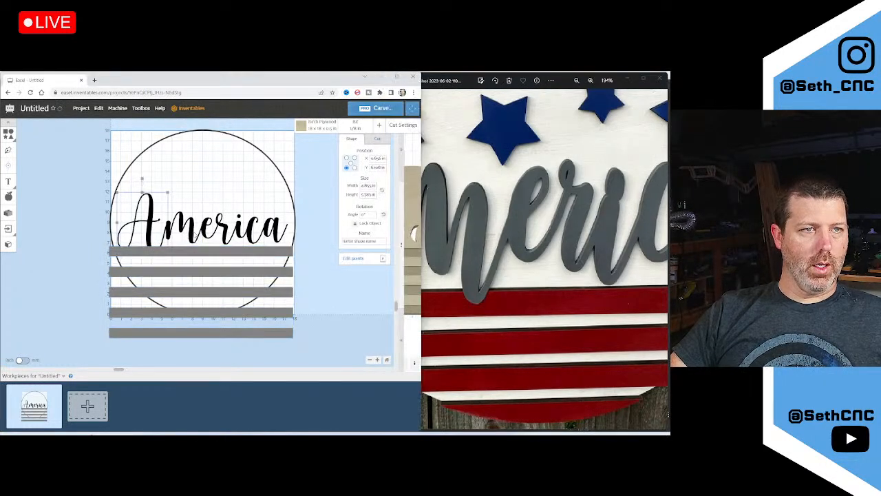
Select the America lettering and nudge it slightly higher inside the circle
shift+click(200, 230)
drag(100, 174, 265, 234)
drag(201, 230, 201, 224)
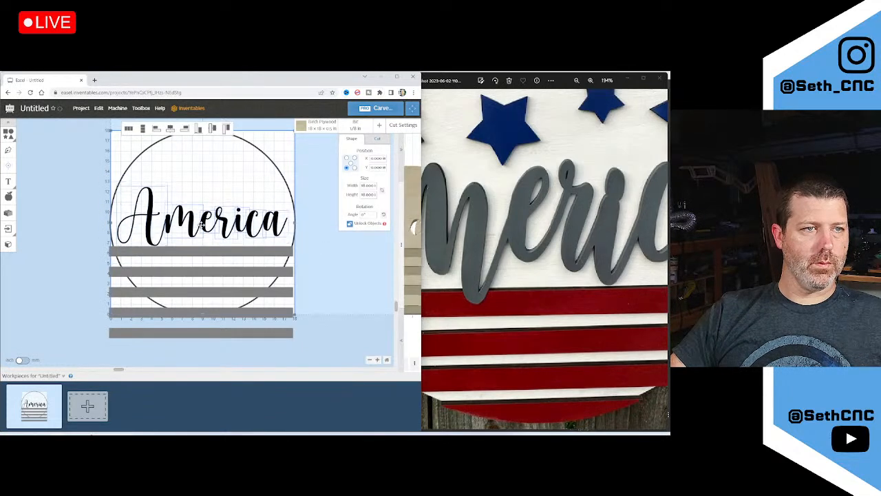
click(88, 212)
drag(72, 163, 283, 231)
click(222, 229)
drag(61, 165, 329, 236)
drag(226, 222, 219, 219)
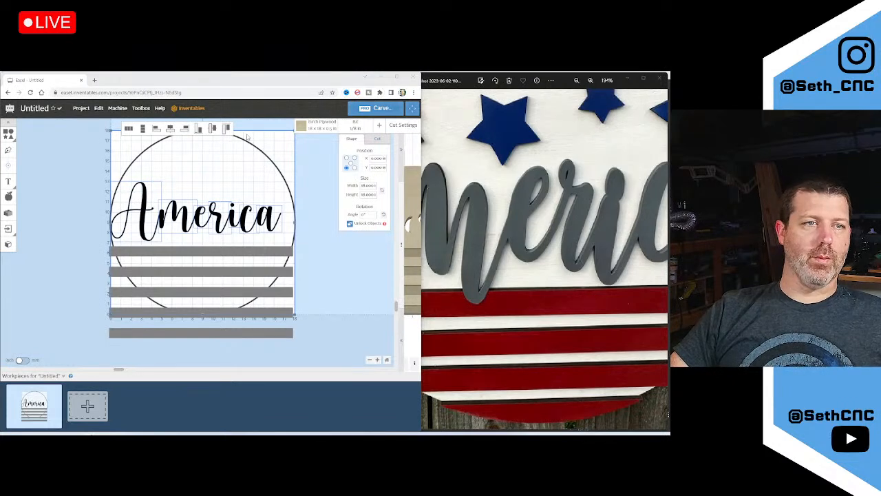
drag(233, 215, 237, 219)
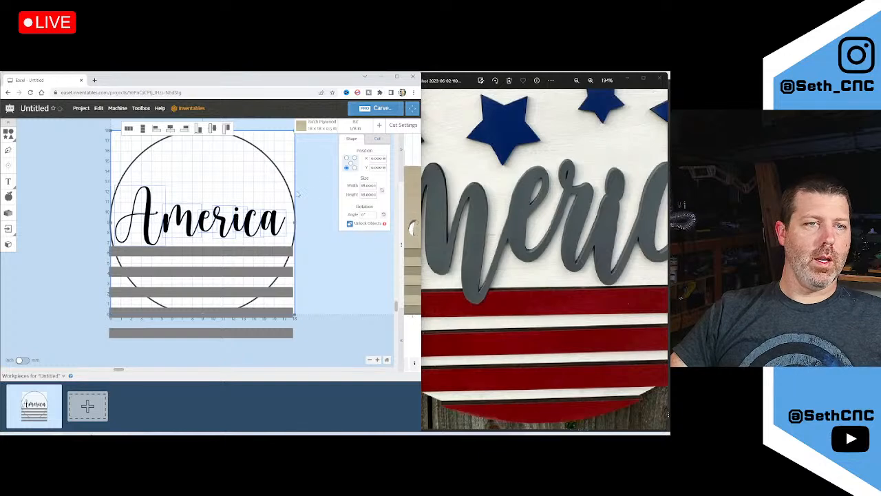
click(304, 208)
Try centring the letters horizontally, undoing when they collapse onto each other
drag(310, 215, 80, 183)
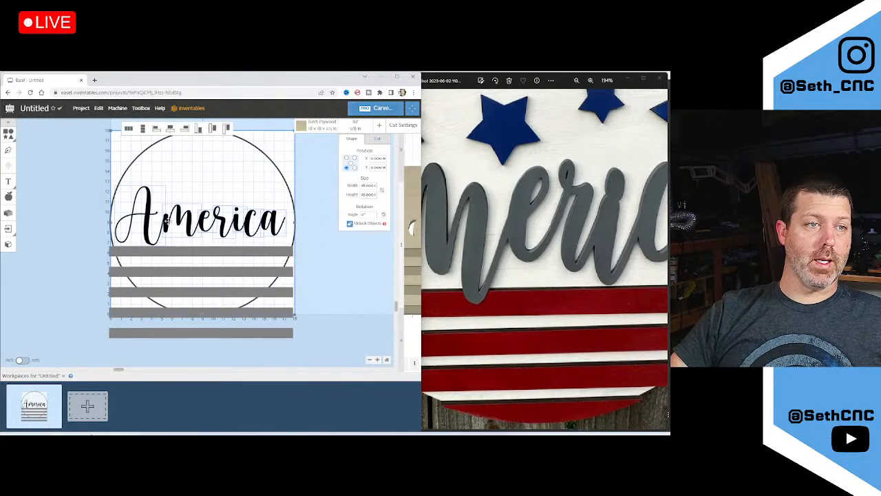
click(170, 130)
key(ctrl+z)
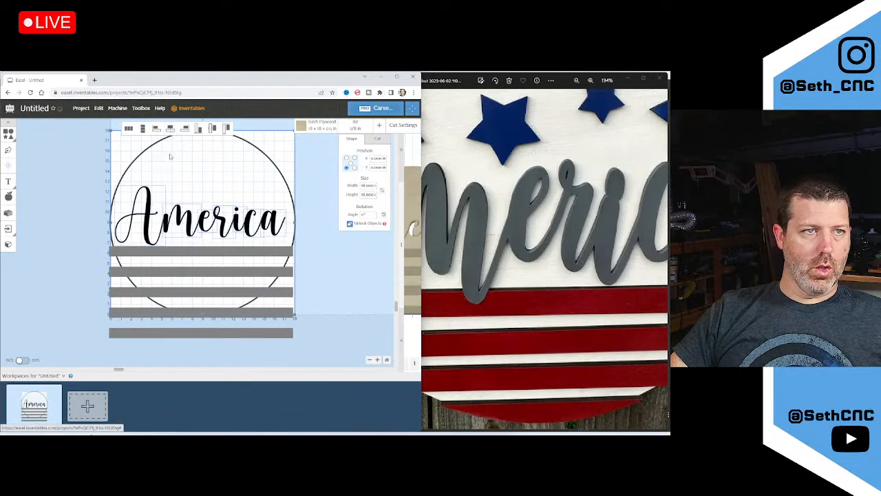
drag(95, 165, 290, 236)
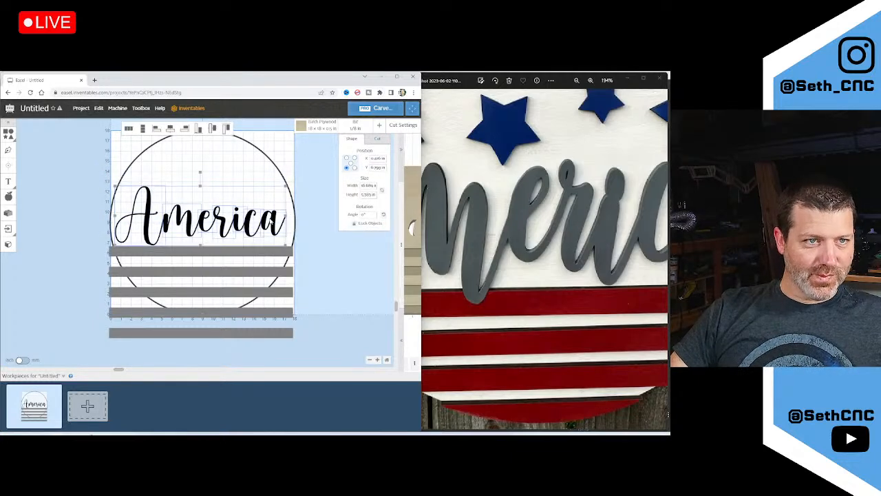
right_click(271, 220)
click(116, 181)
Combine the America letters into one shape and centre it horizontally in the circle
drag(99, 163, 306, 237)
shift+click(291, 203)
right_click(271, 222)
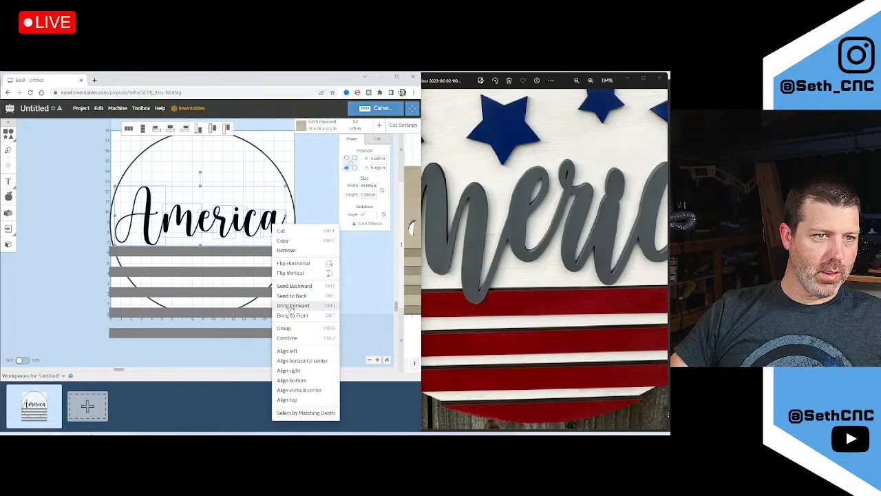
click(290, 335)
drag(60, 164, 333, 238)
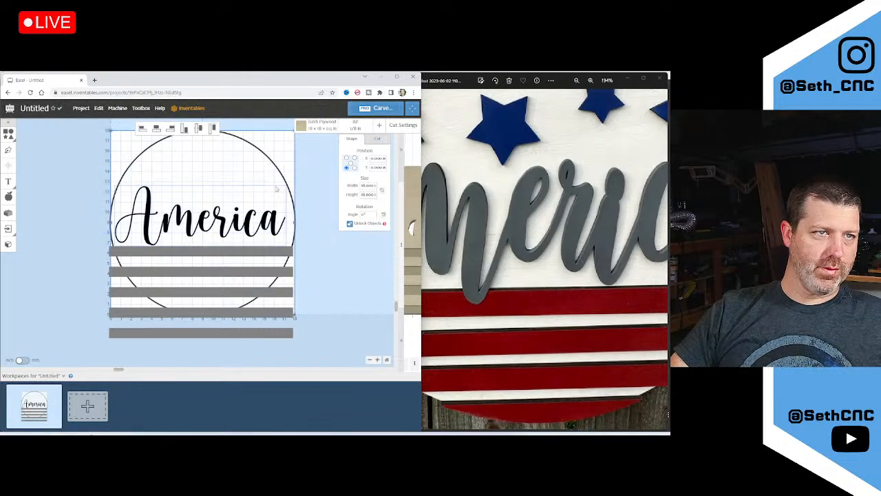
click(157, 129)
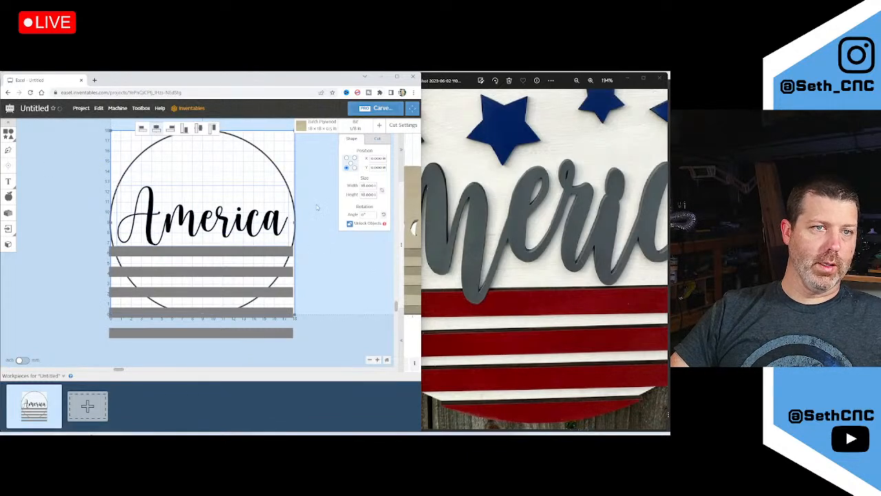
click(316, 206)
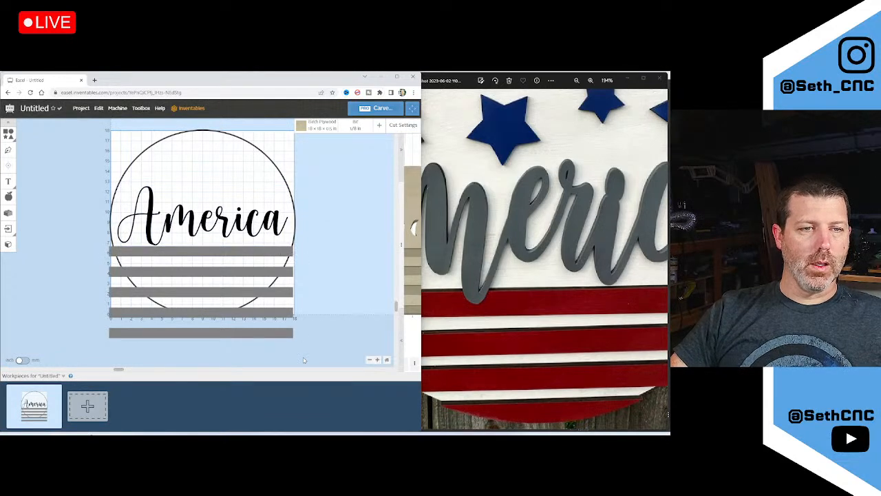
drag(321, 369, 163, 246)
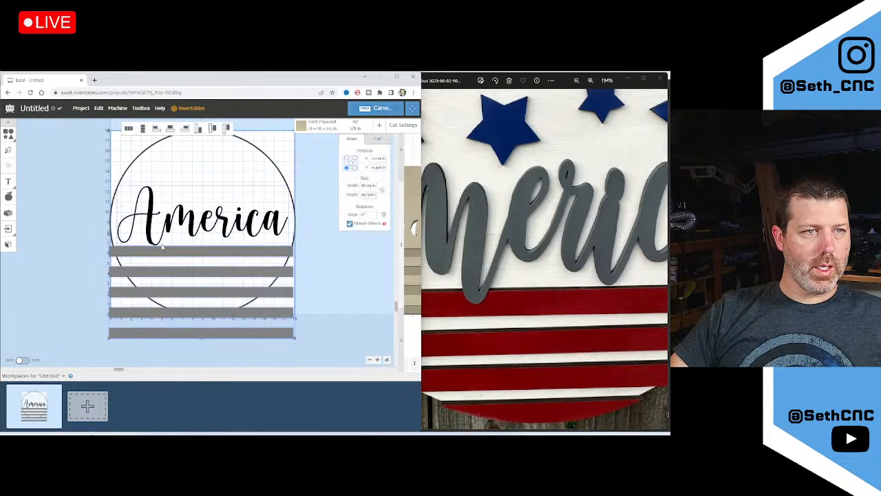
drag(315, 344, 235, 246)
scroll(177, 249, up, 5)
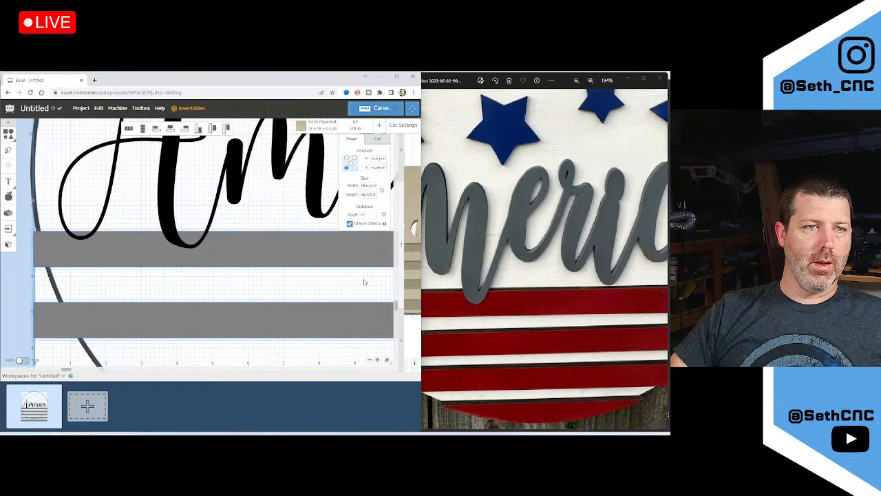
scroll(145, 264, down, 5)
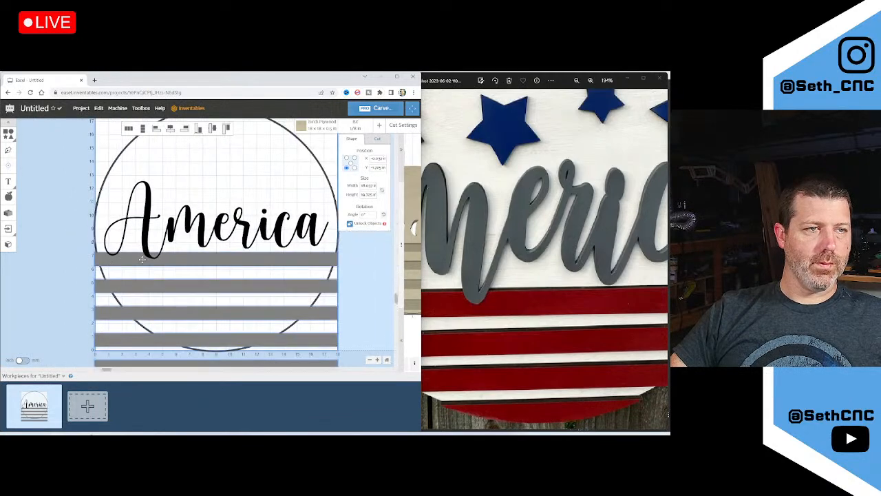
scroll(133, 259, up, 2)
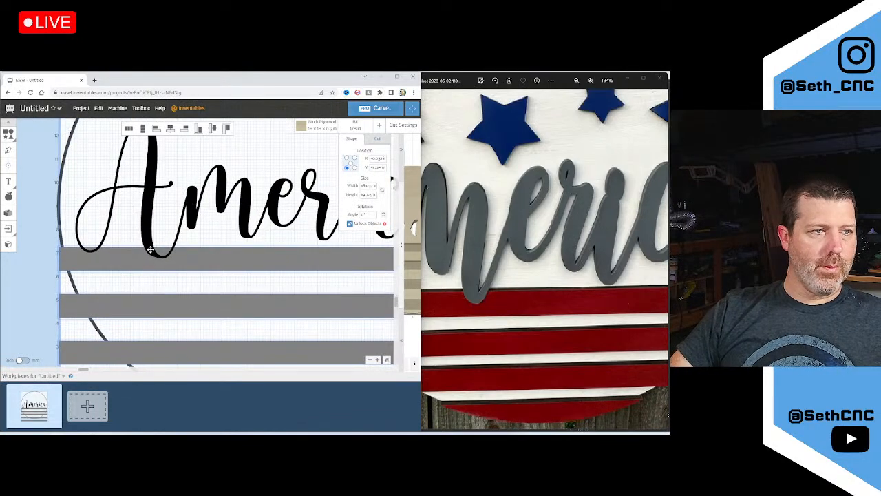
click(150, 249)
scroll(69, 260, down, 3)
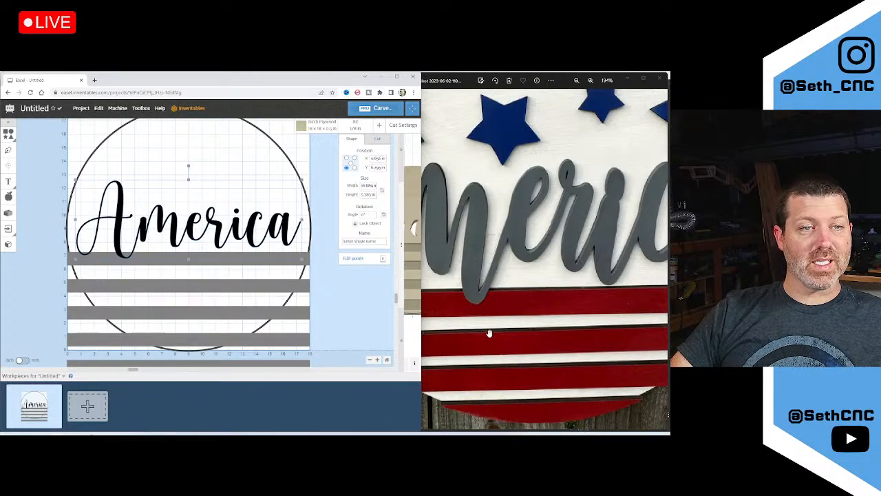
scroll(518, 299, down, 2)
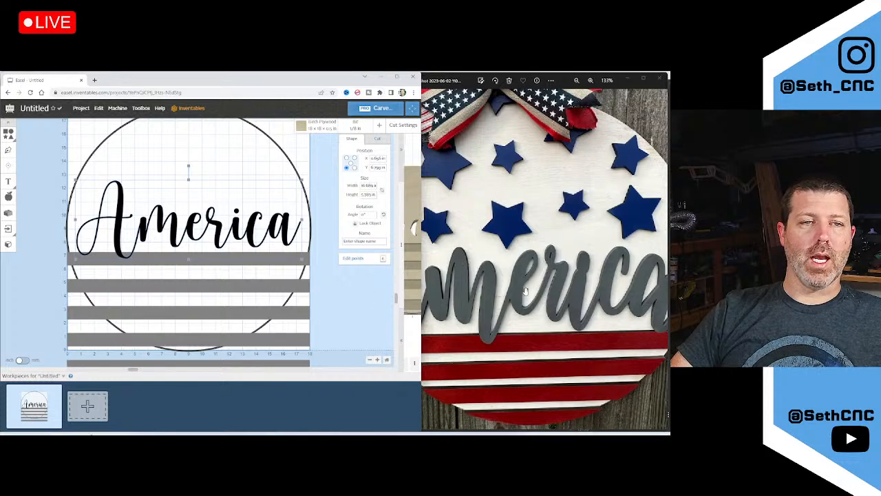
scroll(525, 296, down, 1)
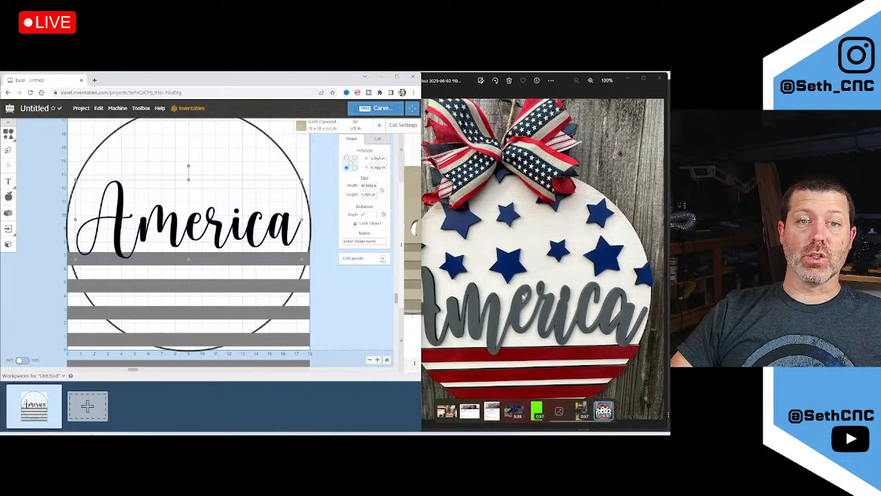
click(320, 227)
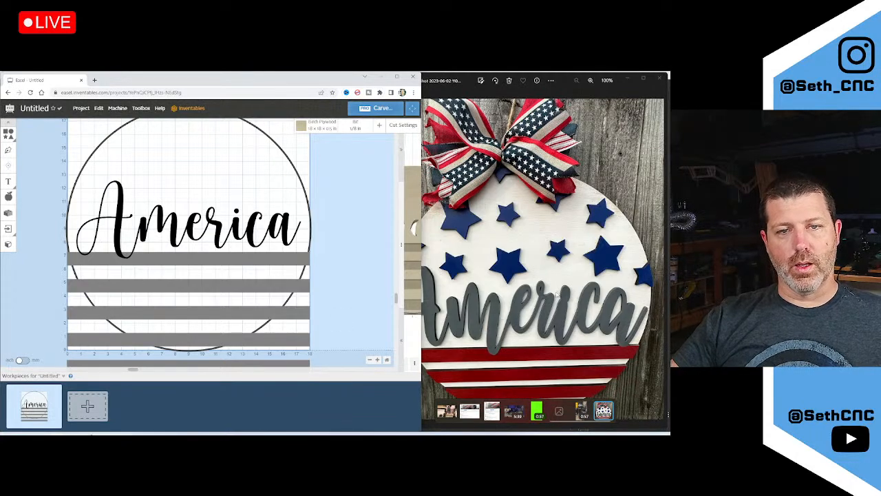
Zoom and pan the reference photo to inspect the lettering and stars
scroll(571, 320, up, 5)
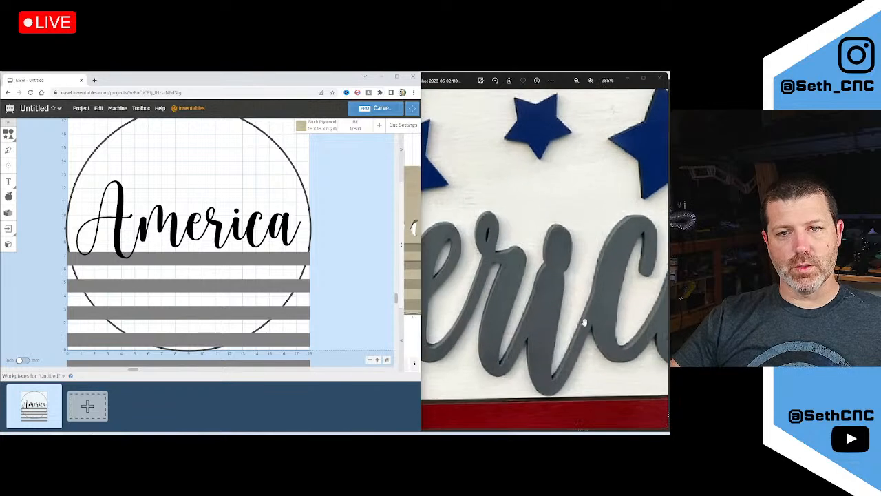
click(585, 315)
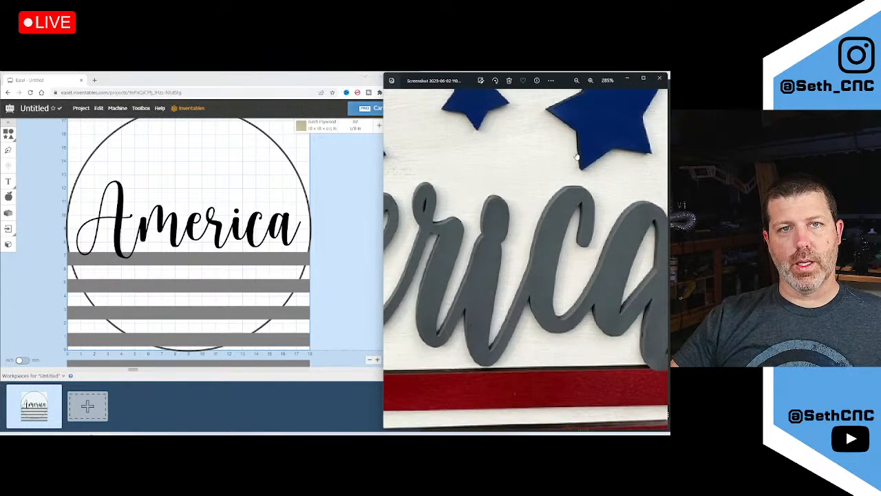
drag(577, 154, 596, 219)
scroll(591, 186, down, 4)
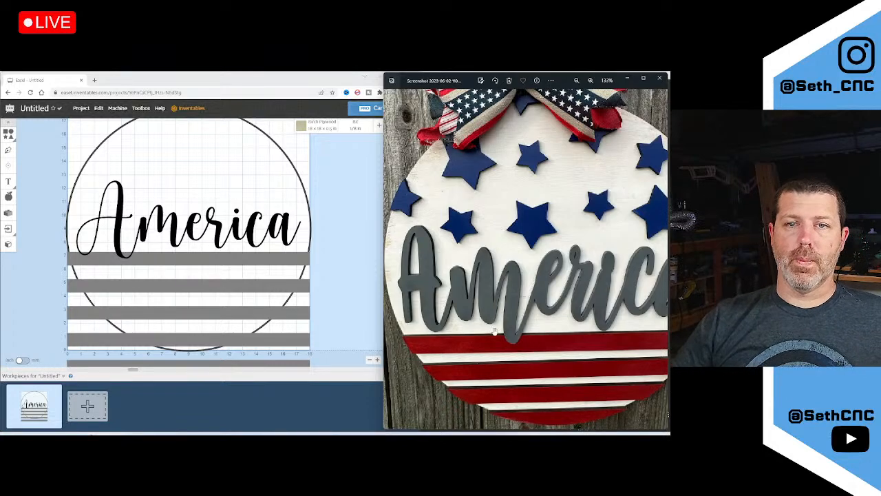
drag(616, 294, 561, 302)
scroll(589, 306, up, 5)
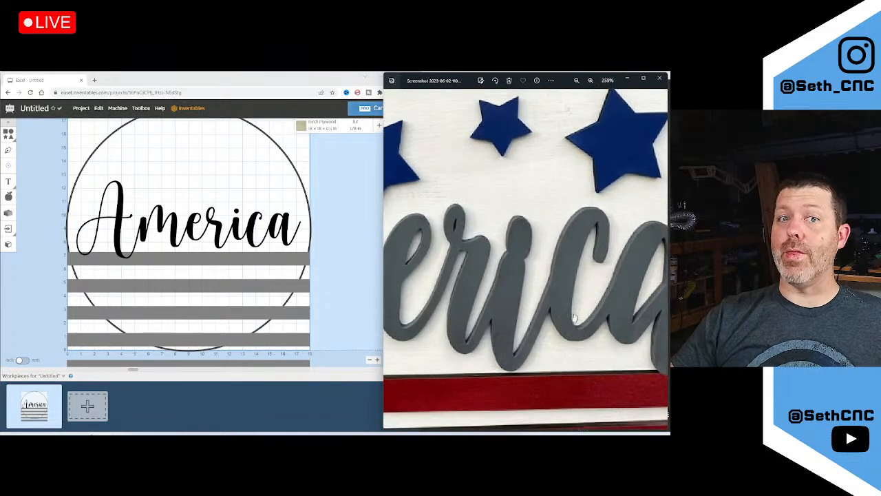
scroll(575, 317, down, 6)
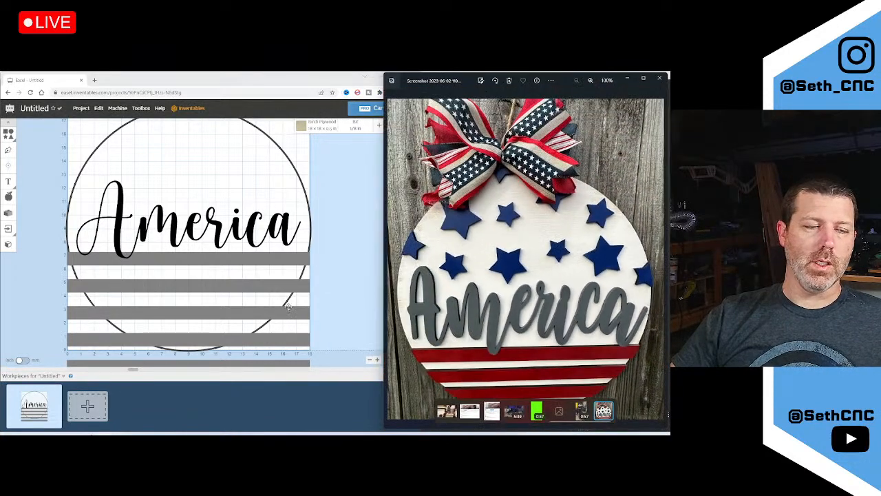
scroll(197, 261, down, 1)
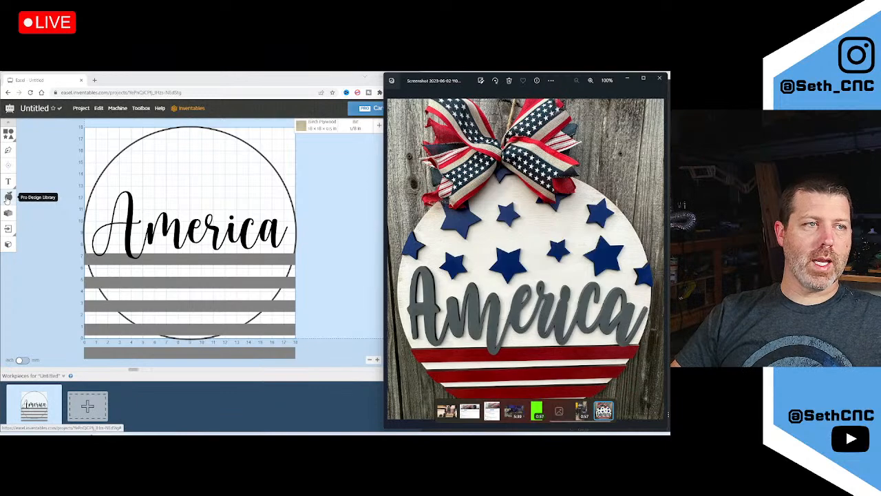
Search the Pro Design Library for 'star' designs
click(7, 198)
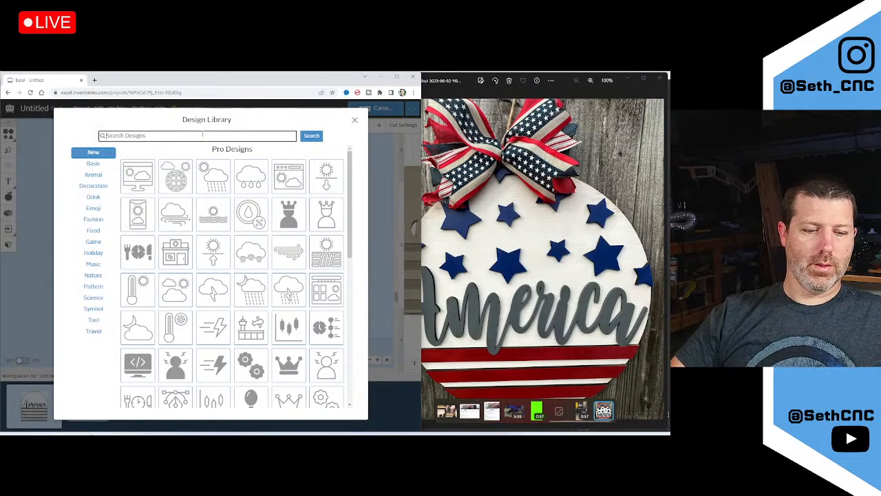
text(star)
key(Return)
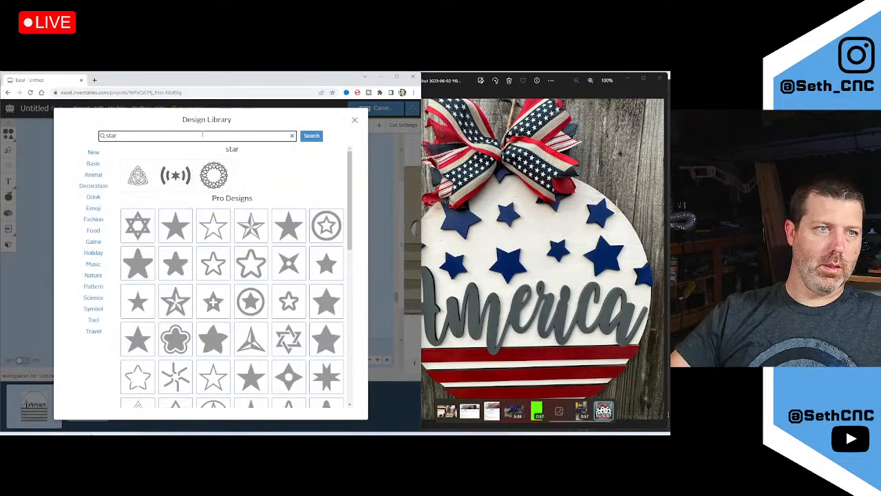
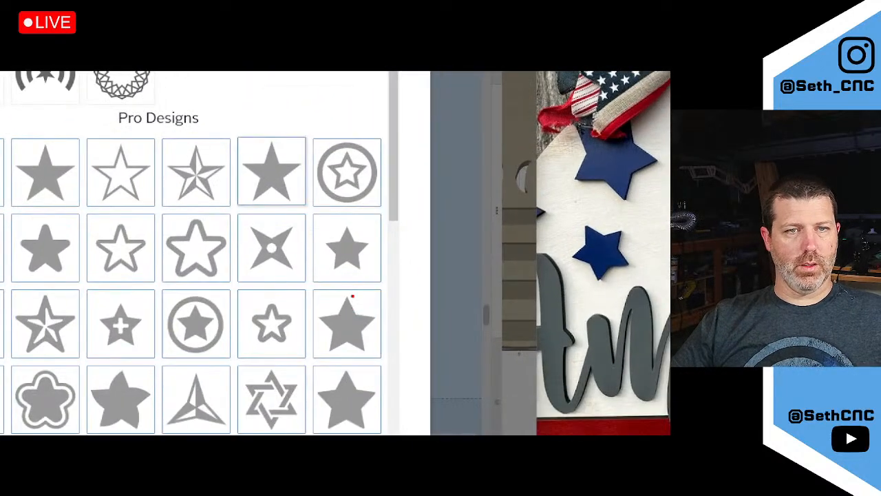
Match the reference photo's star to the library results and add the plain five-point star as a Fill cut
mouse_move(589, 220)
mouse_down()
mouse_move(563, 252)
mouse_move(596, 293)
mouse_move(639, 229)
mouse_move(587, 214)
mouse_up()
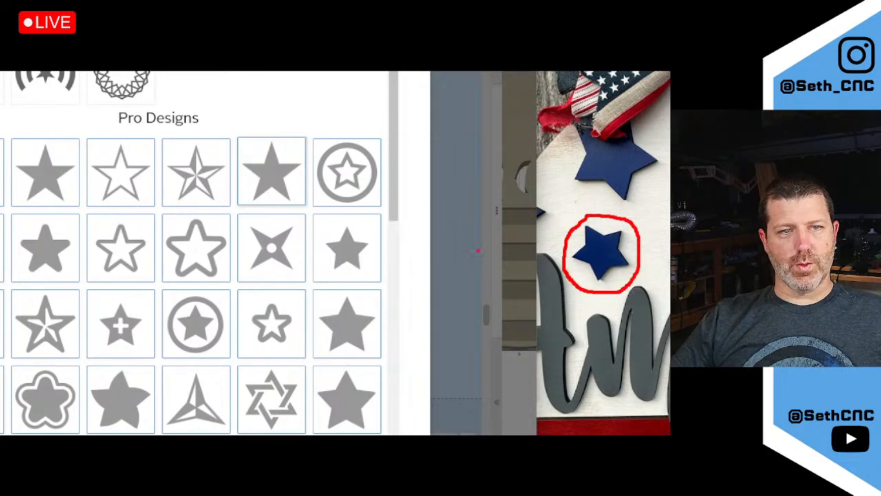
mouse_move(566, 253)
mouse_down()
mouse_move(448, 278)
mouse_move(364, 313)
mouse_move(381, 290)
mouse_move(390, 323)
mouse_up()
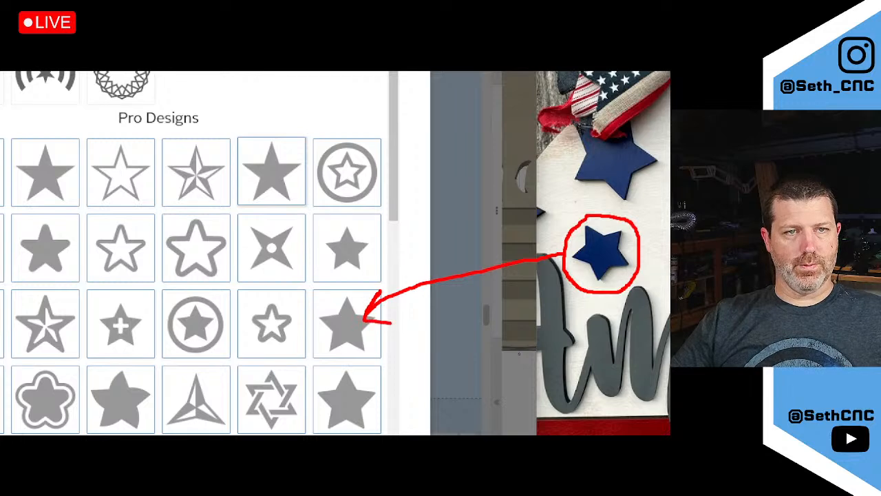
drag(366, 274, 370, 232)
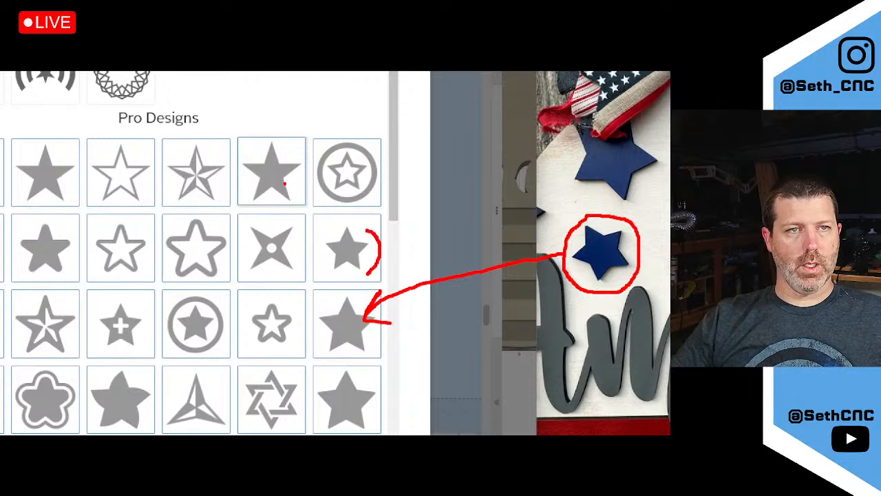
mouse_move(285, 181)
mouse_down()
mouse_move(296, 213)
mouse_move(274, 196)
mouse_up()
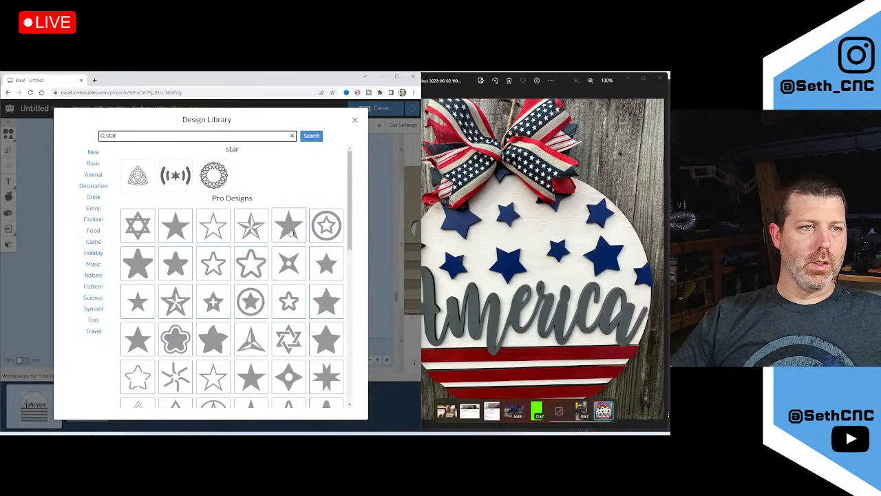
click(289, 225)
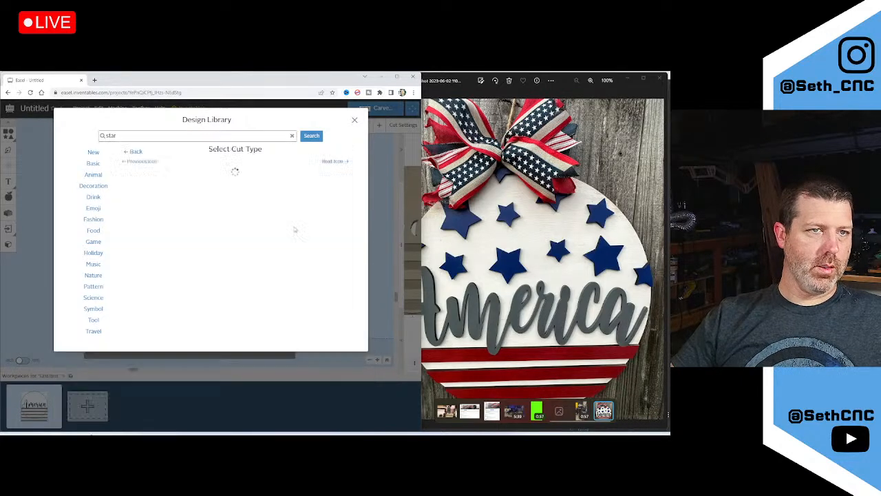
click(183, 222)
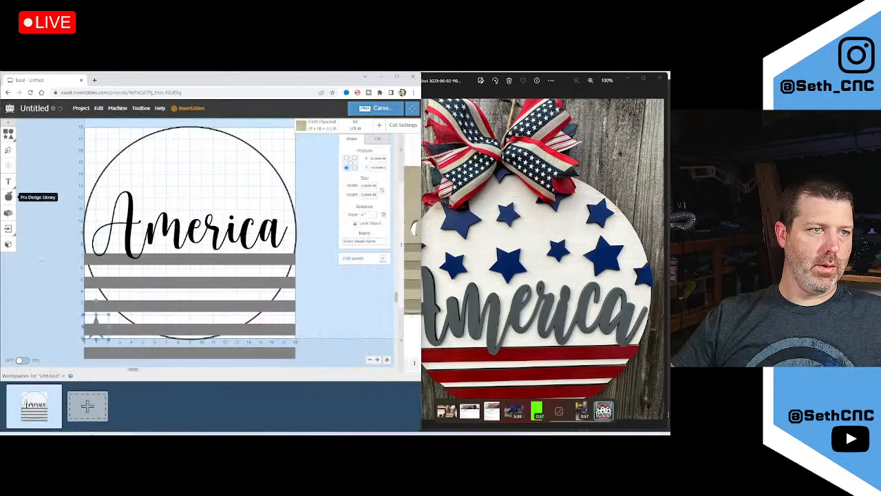
Move the star above the America lettering and make its cut depth shallower
drag(91, 327, 123, 175)
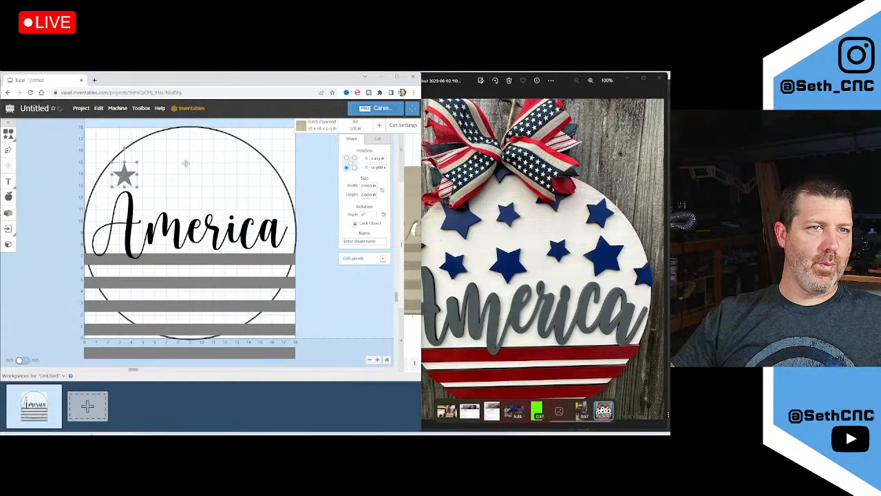
click(377, 139)
click(364, 178)
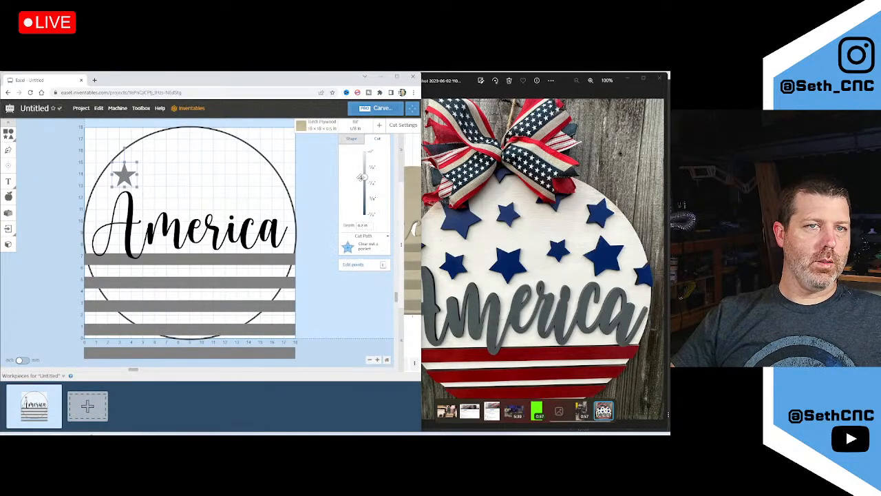
drag(364, 178, 366, 162)
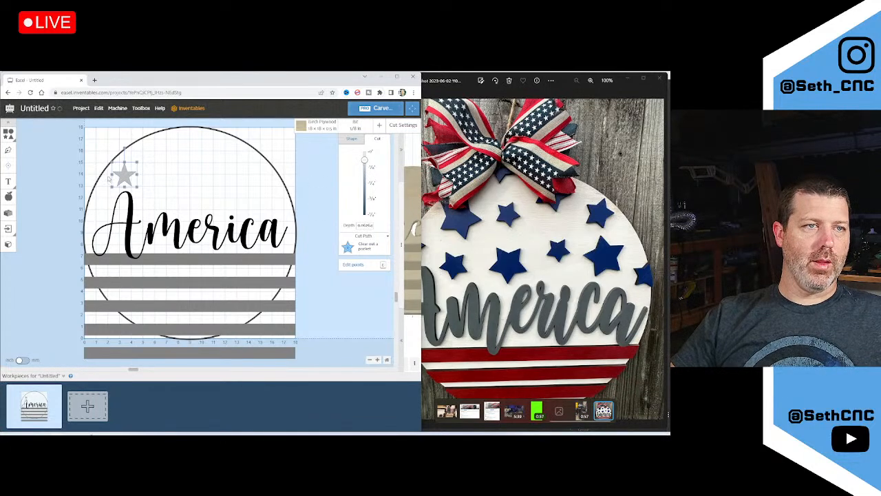
drag(125, 174, 126, 169)
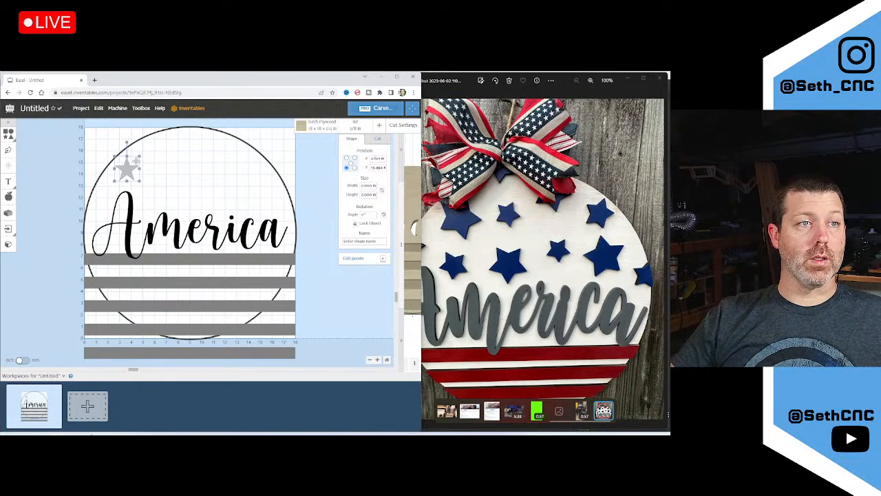
Paste copies of the star into a row of nine and select them by matching depth
key(ctrl+v)
key(ctrl+v)
key(ctrl+v)
key(ctrl+v)
key(ctrl+v)
key(ctrl+v)
key(ctrl+v)
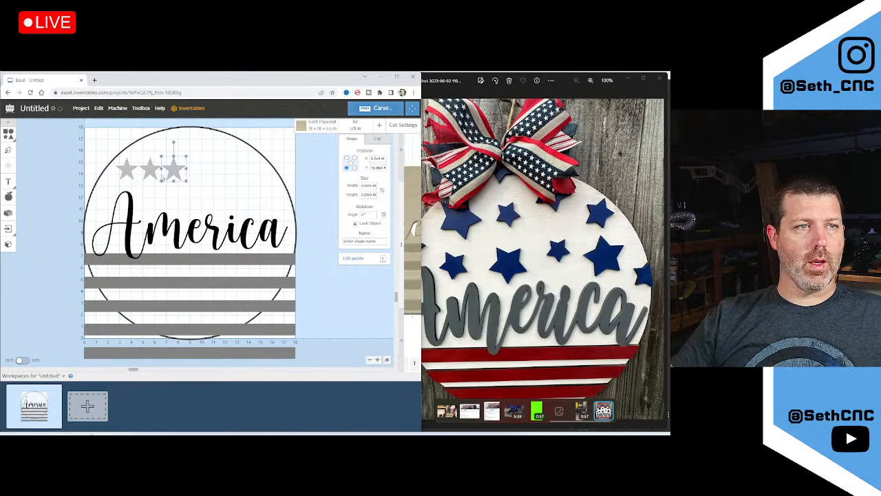
key(ctrl+v)
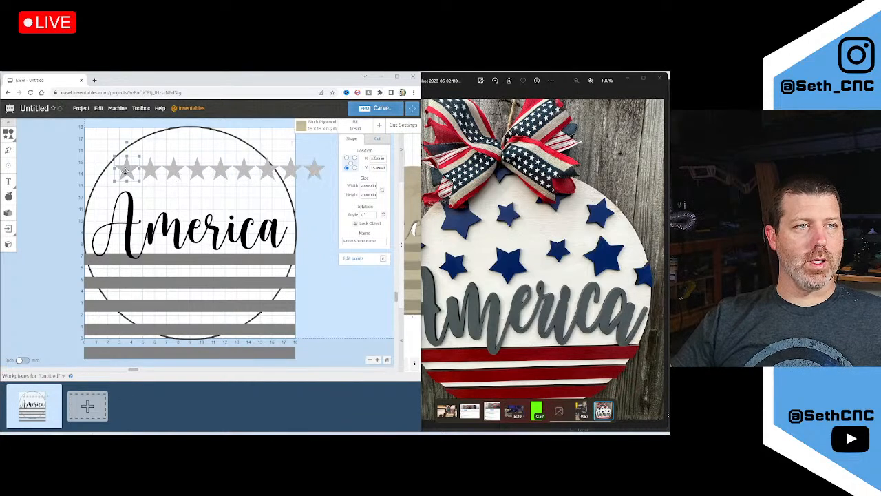
click(100, 108)
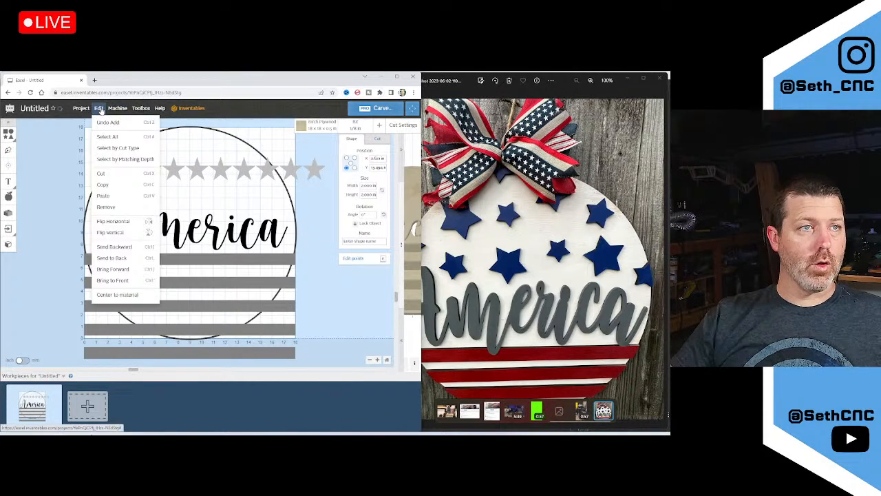
click(124, 160)
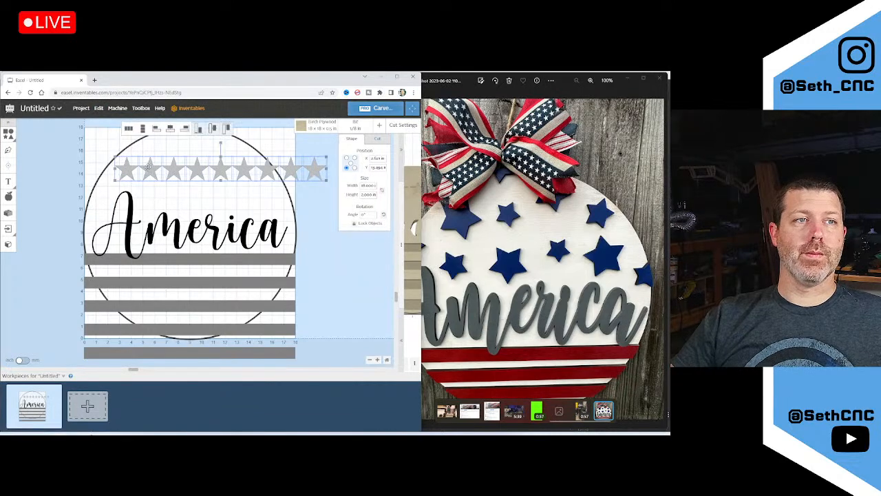
drag(94, 154, 403, 180)
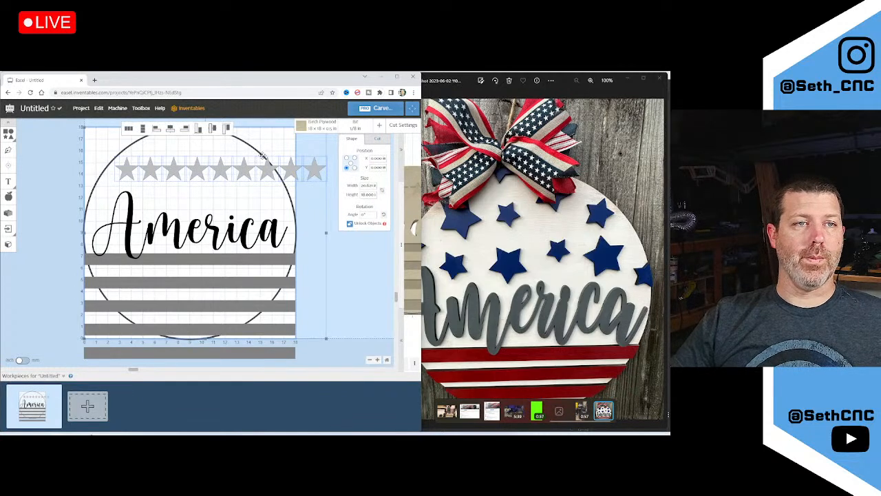
click(81, 169)
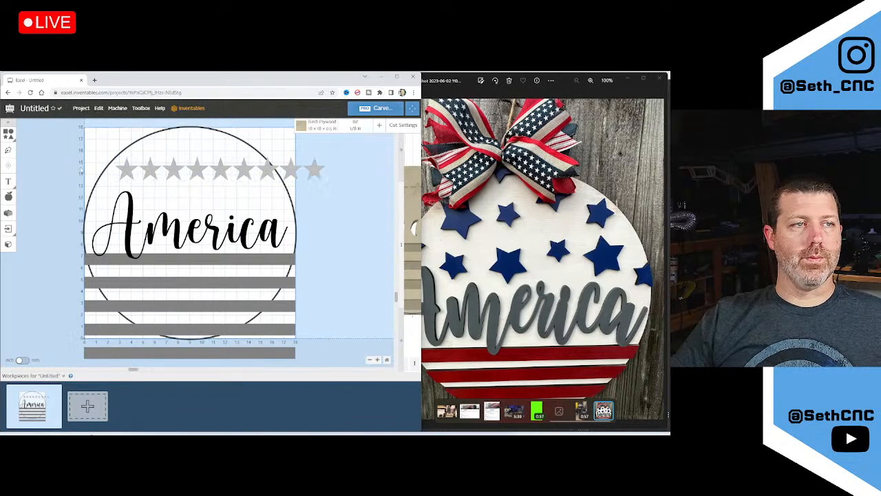
Move the four rightmost stars down into a second row
click(125, 167)
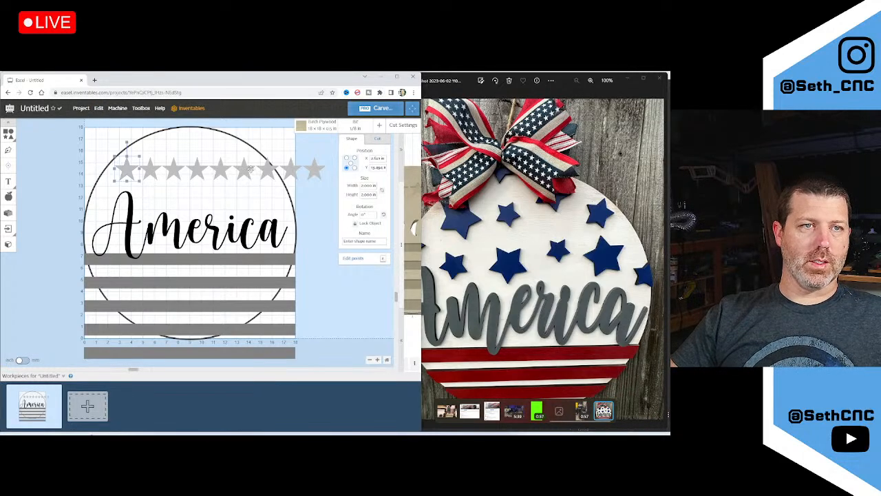
click(309, 169)
shift+click(290, 170)
shift+click(268, 169)
shift+click(242, 169)
drag(243, 169, 243, 195)
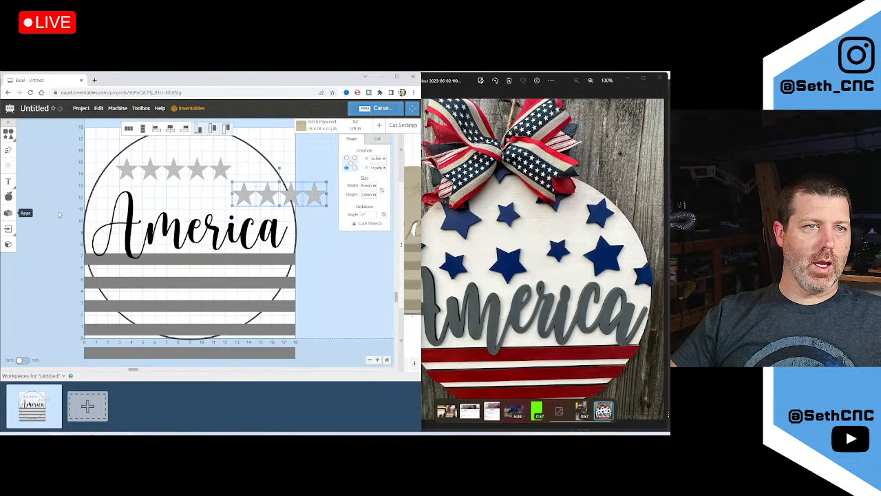
click(342, 241)
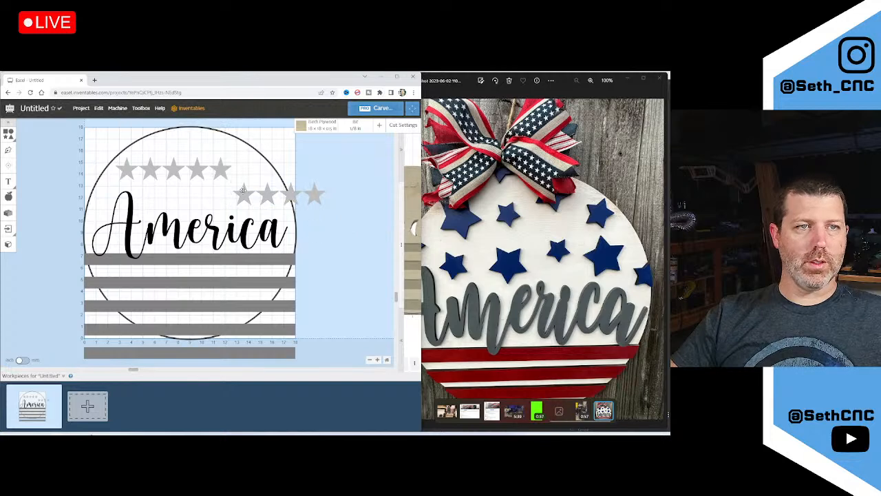
Delete the extra lower stars and slide the remaining one under the top row's right end
click(267, 194)
key(Delete)
click(289, 195)
key(Delete)
click(315, 195)
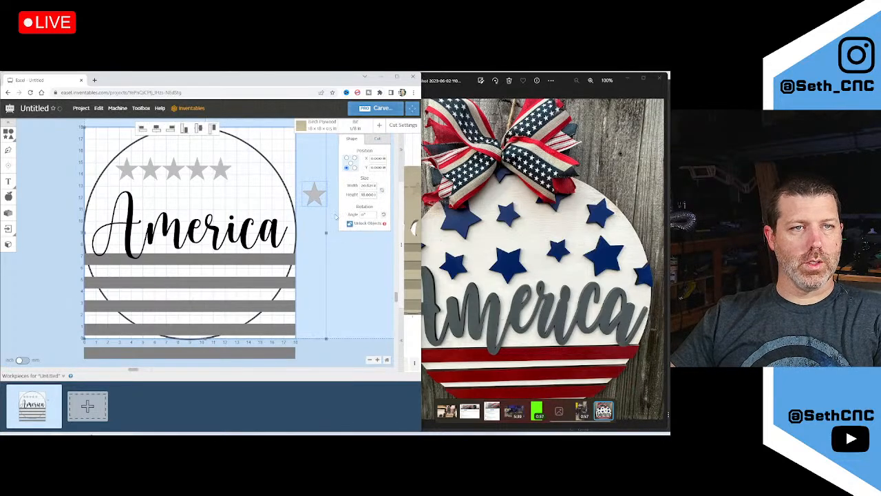
click(336, 216)
drag(315, 194, 245, 195)
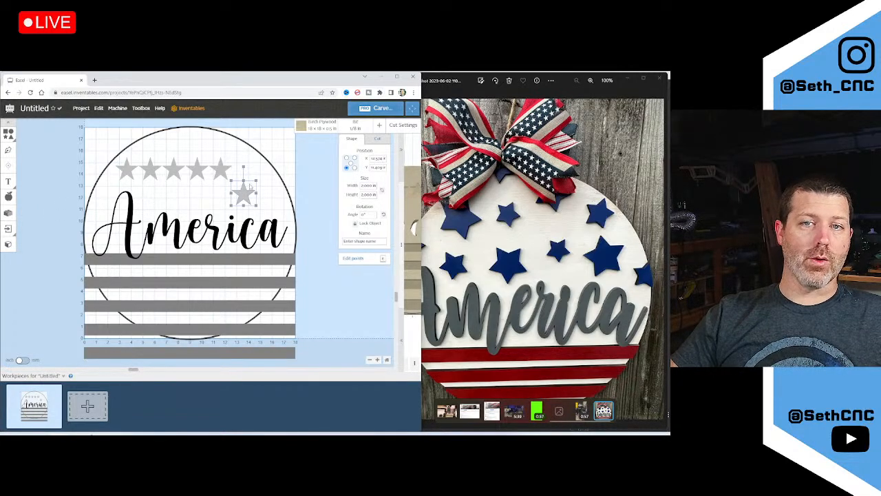
With proportions locked, resize stars to widths 3 and 1.5, shifting the smaller one up-right
click(382, 191)
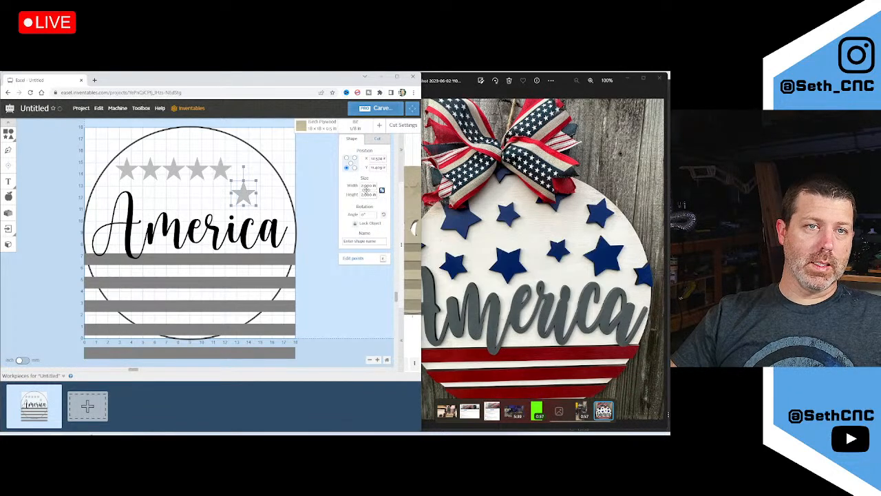
click(363, 185)
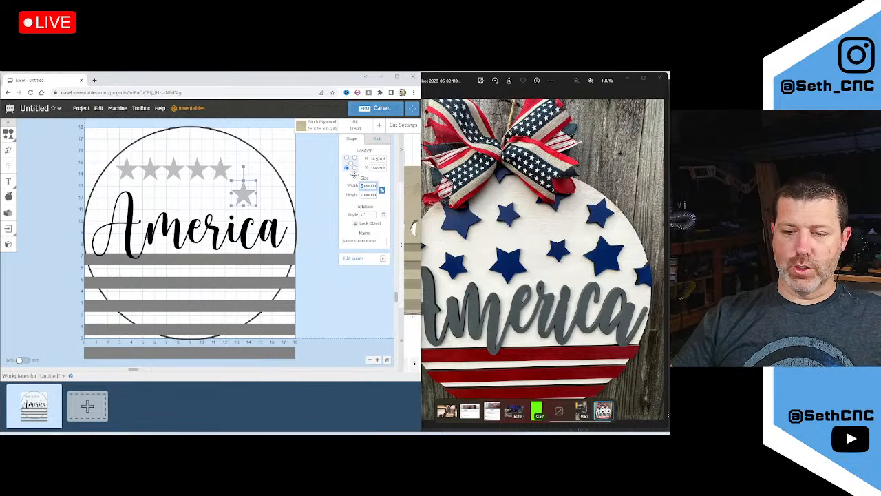
text(3)
key(Tab)
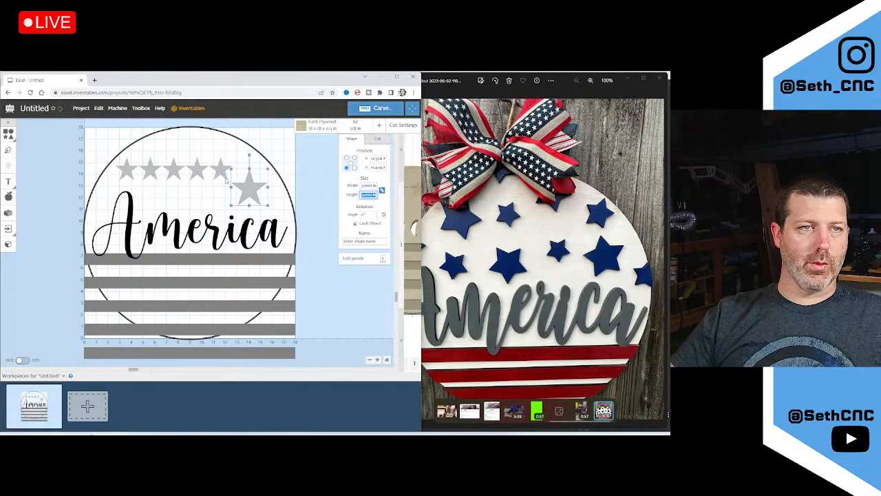
click(222, 169)
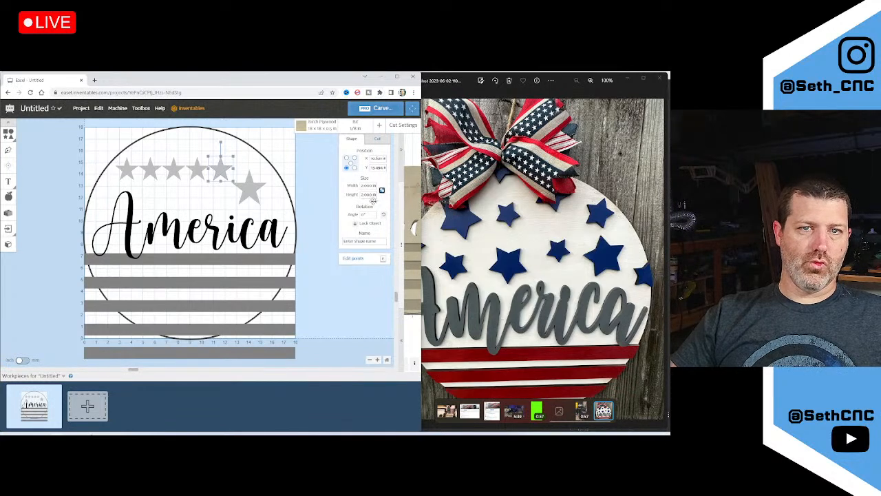
double_click(366, 186)
text(1.5)
key(Tab)
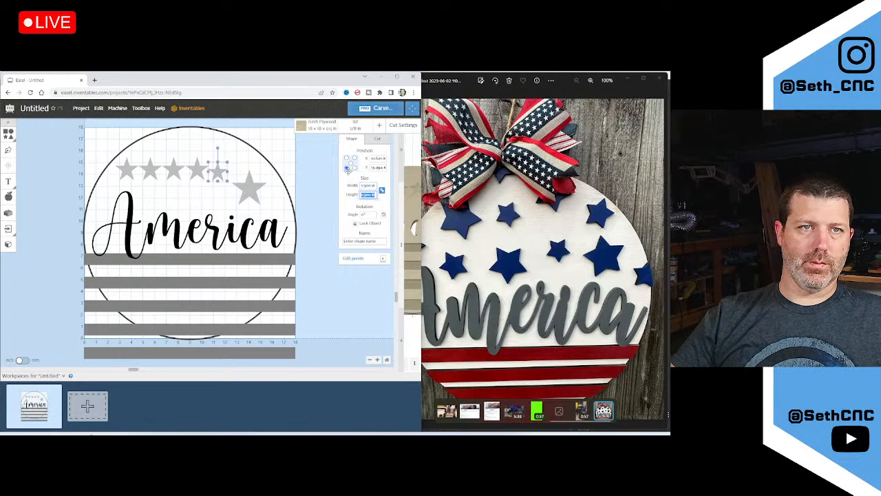
drag(218, 171, 234, 162)
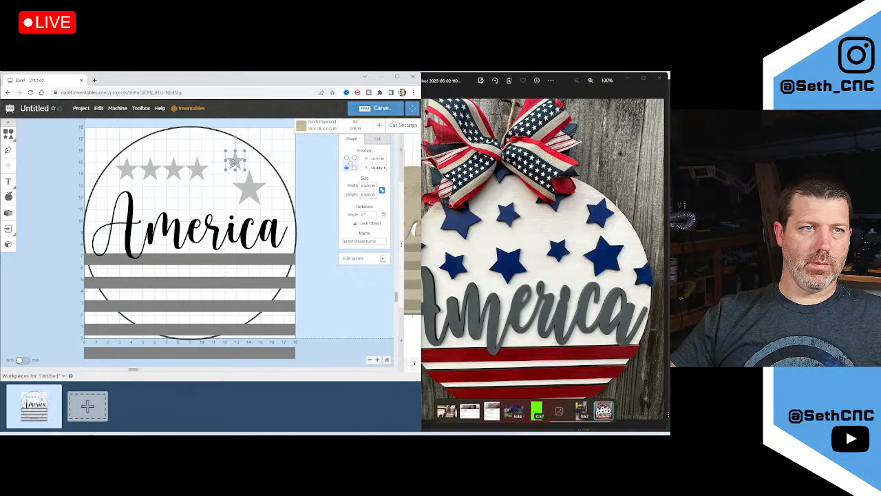
Enlarge the fourth star to width 3.25 and move the small star down-left beside it
click(202, 167)
drag(377, 186, 346, 185)
text(3.25)
key(Tab)
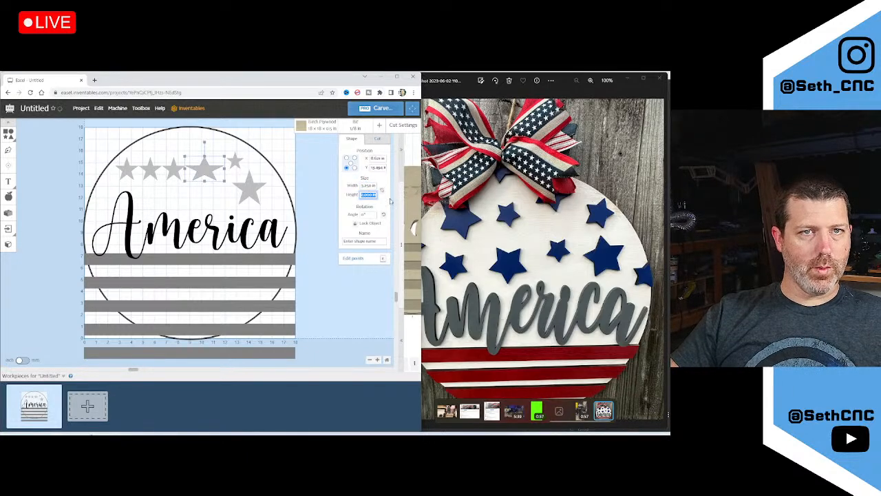
click(273, 160)
key(ctrl+z)
click(197, 172)
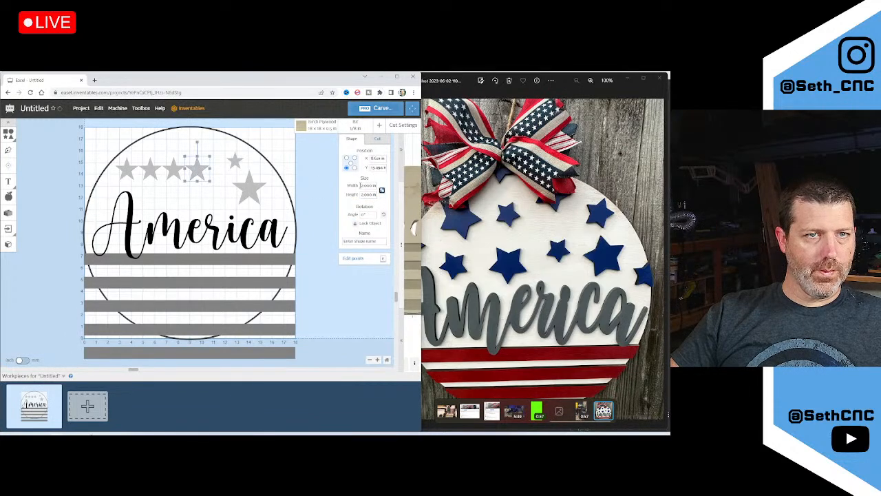
text(3.25)
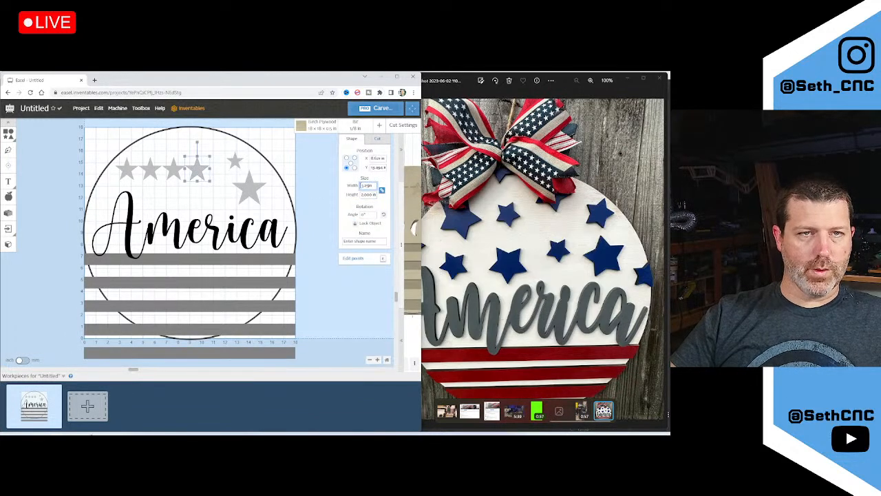
key(Tab)
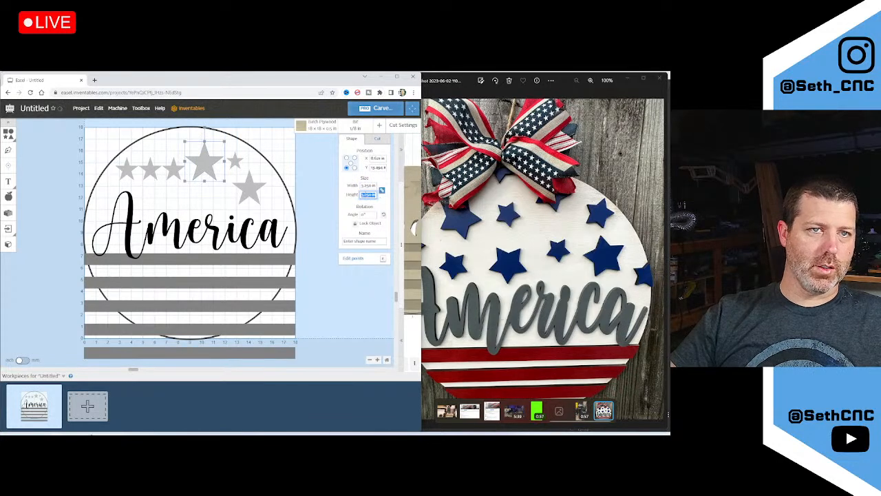
click(382, 192)
click(260, 153)
click(200, 157)
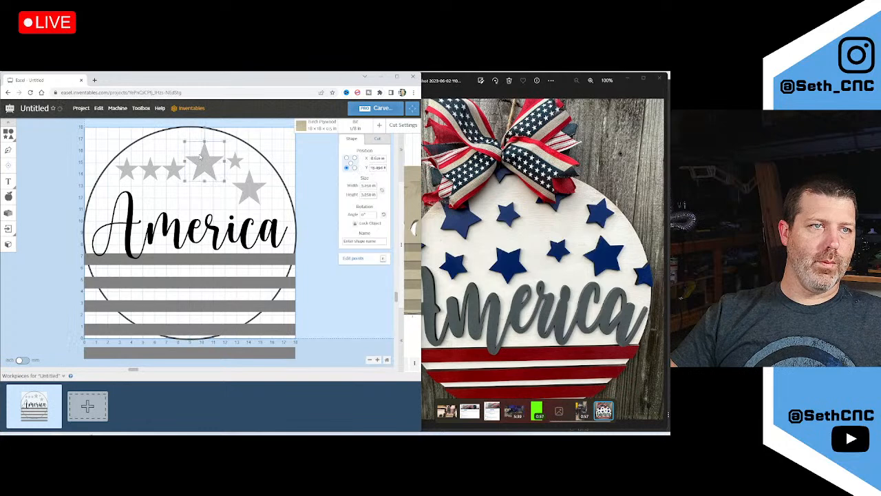
click(175, 169)
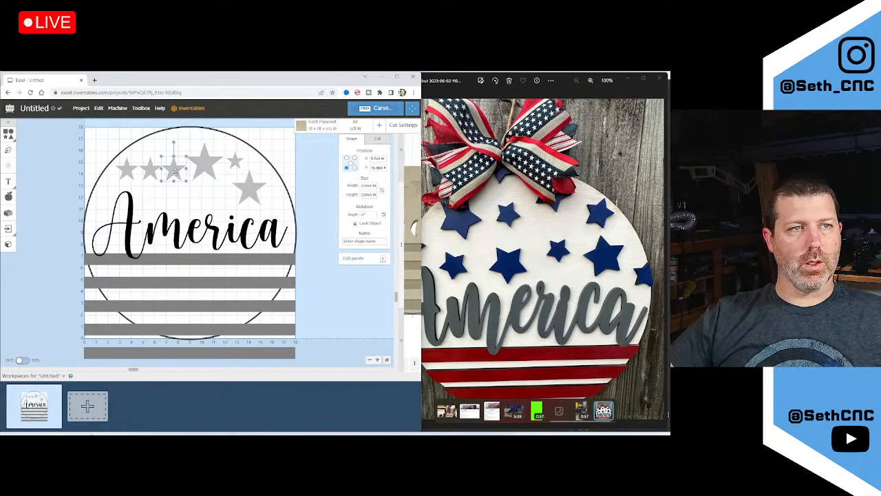
drag(176, 169, 160, 189)
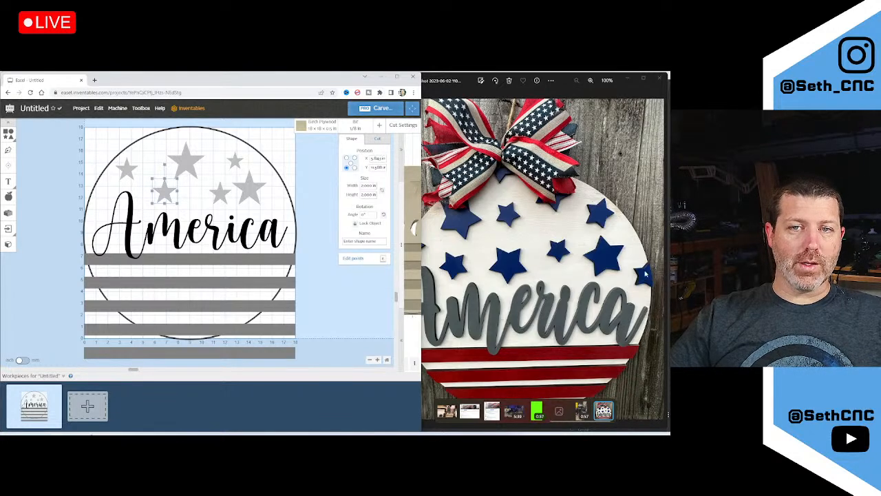
Check the reference photo, then duplicate the top-left star and place the copy beside the A
click(551, 268)
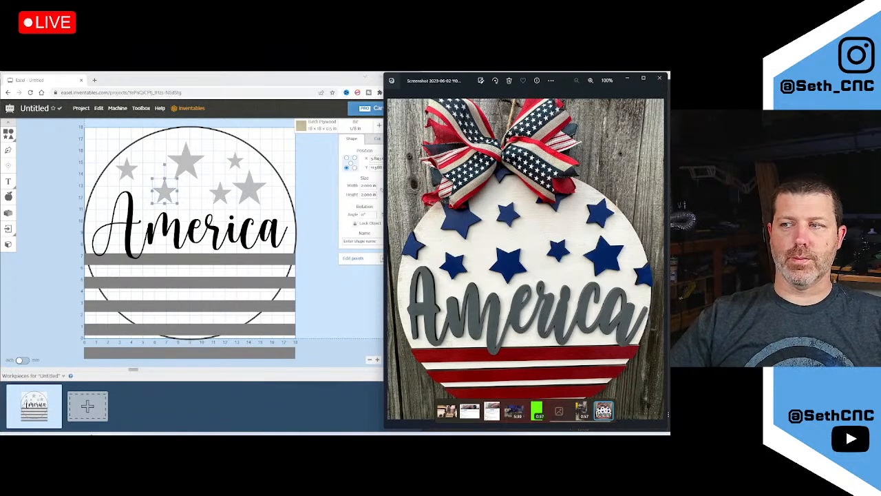
click(127, 169)
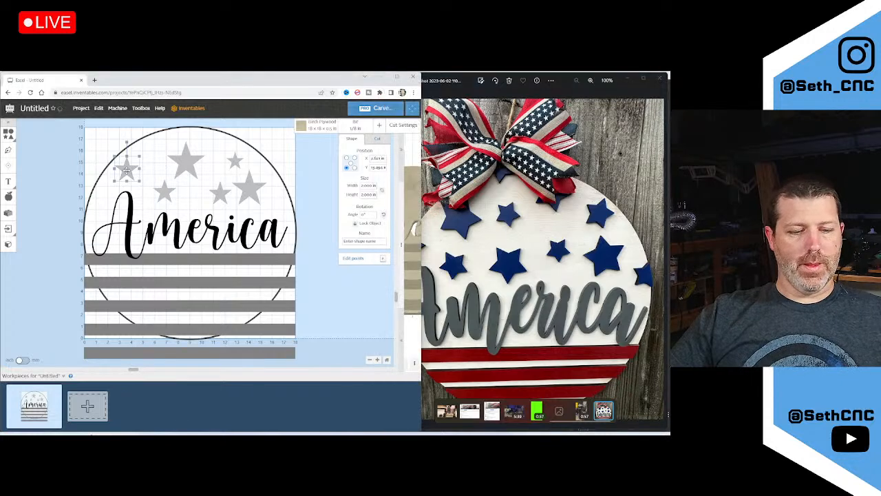
key(ctrl+d)
drag(148, 173, 95, 192)
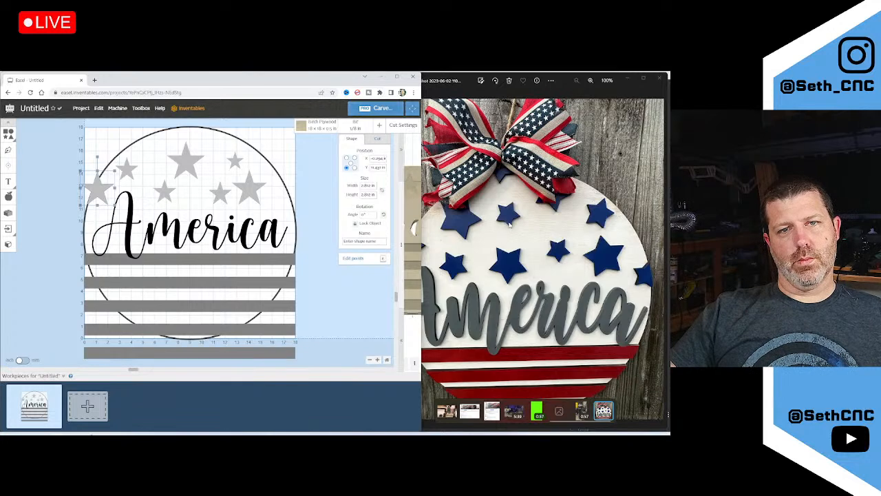
Move a small star right of the large star and add a large star copy up-left
click(252, 190)
drag(234, 160, 278, 185)
click(247, 188)
key(ctrl+c)
key(ctrl+v)
drag(283, 186, 246, 141)
drag(216, 194, 158, 142)
Paste small star copies toward the top centre and shift the large star further left
click(278, 190)
key(ctrl+v)
drag(298, 186, 162, 133)
click(154, 167)
key(ctrl+c)
key(ctrl+v)
drag(160, 167, 210, 137)
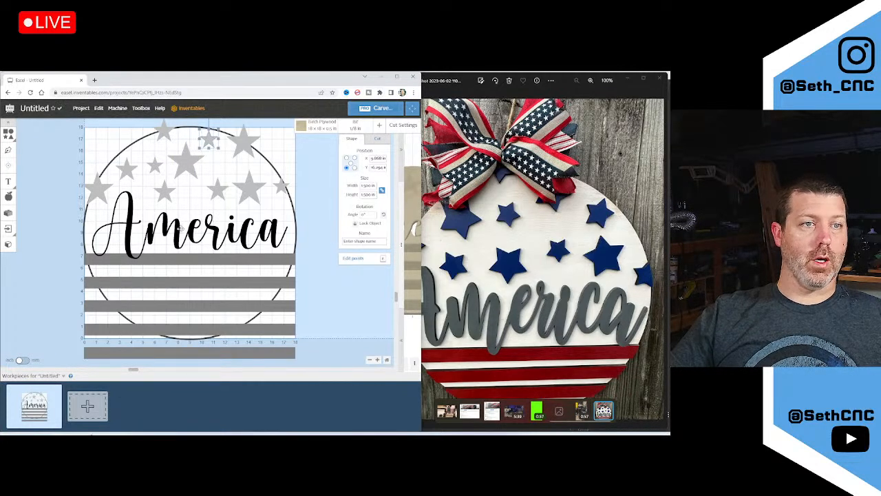
drag(184, 167, 153, 197)
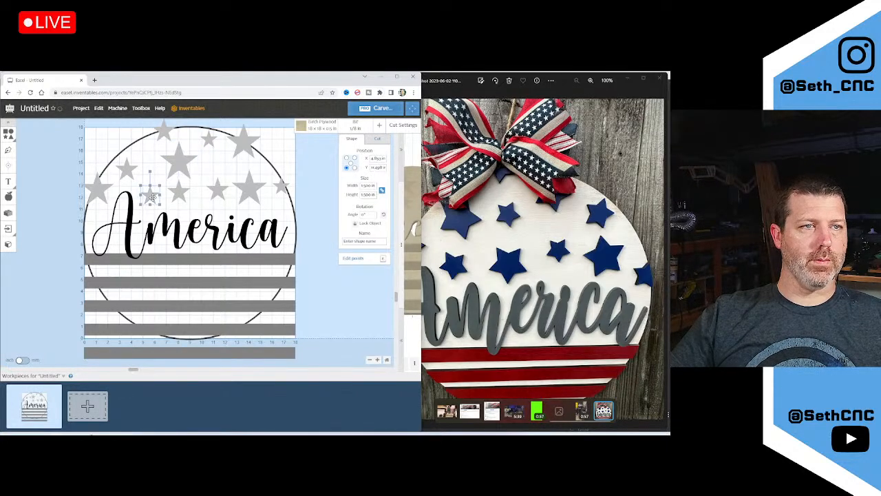
drag(183, 163, 157, 164)
Move a small star up between the large stars to finish the arc
click(176, 133)
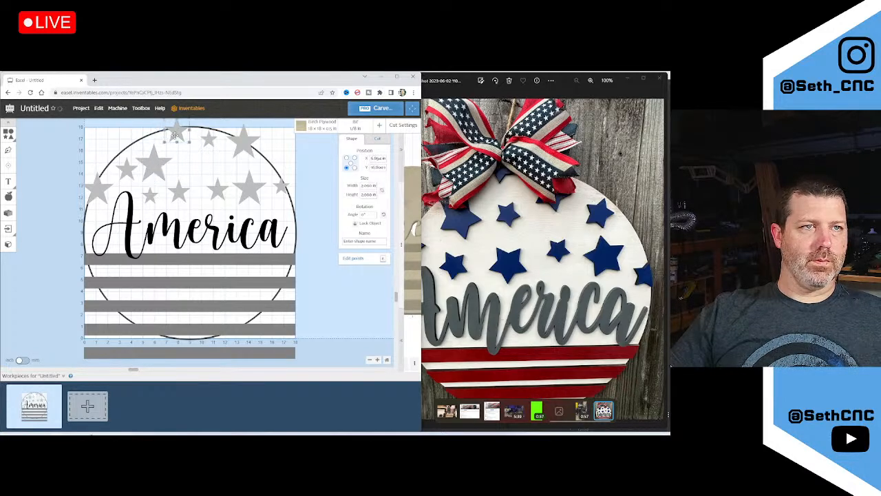
drag(177, 198, 216, 191)
click(151, 194)
click(285, 165)
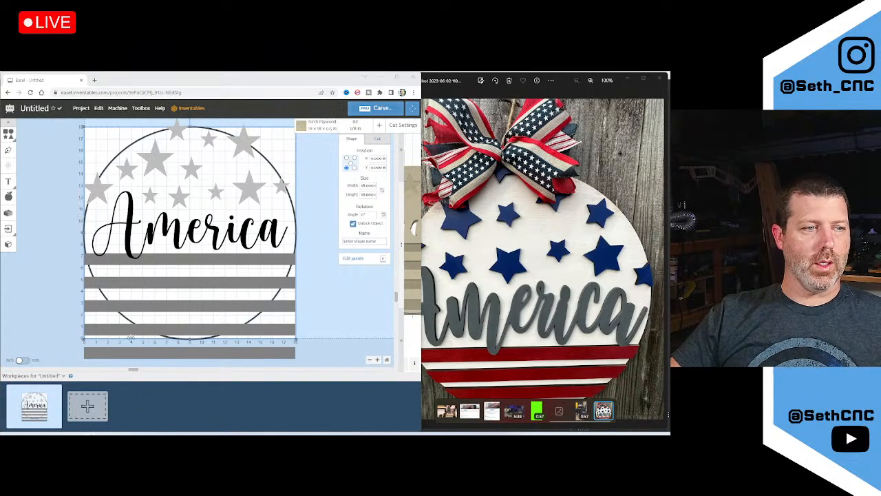
click(66, 392)
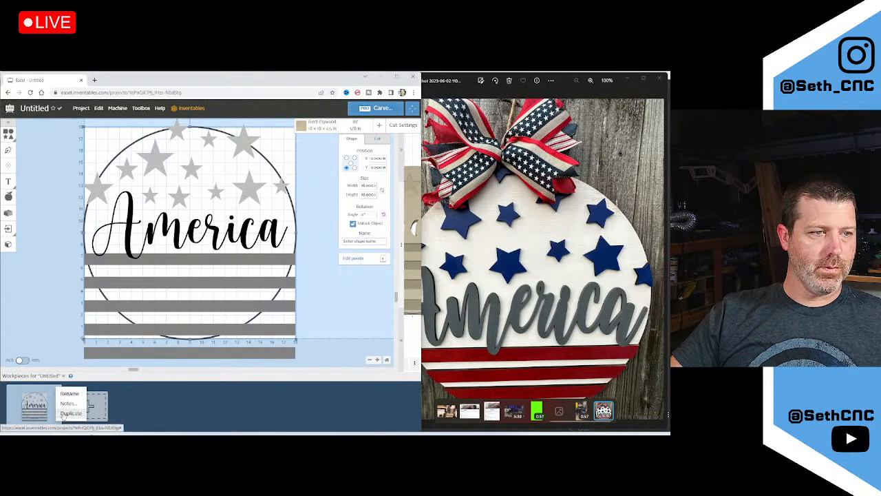
Duplicate the workpiece, close the reference photo, maximize Easel and switch to the new copy
click(68, 413)
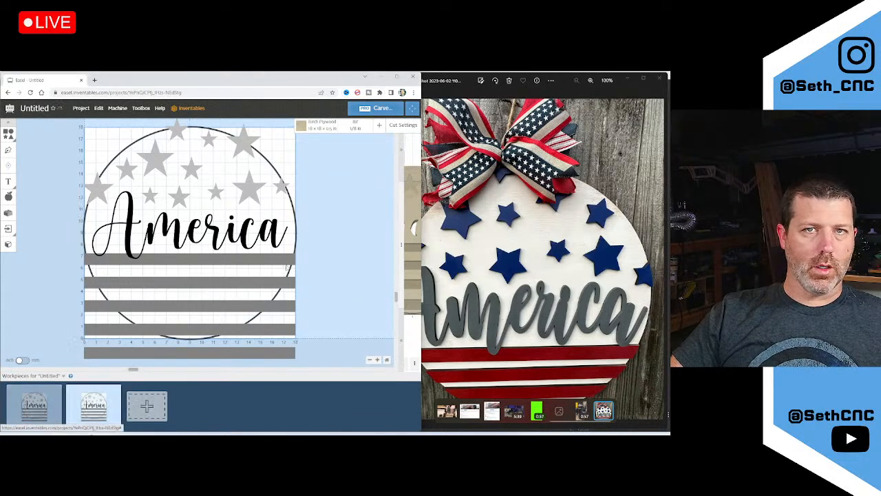
click(659, 79)
double_click(255, 84)
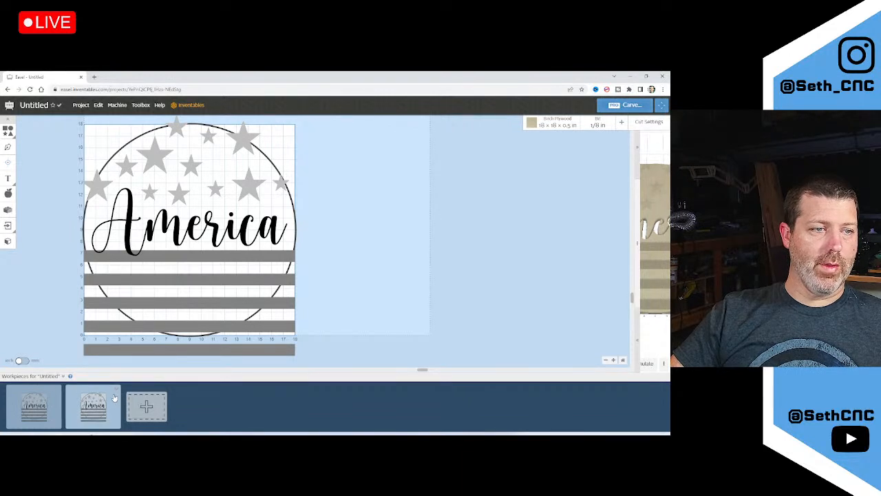
click(110, 399)
Scroll through the new workpiece, setting the page display to 75% and back to 100%
scroll(290, 330, down, 2)
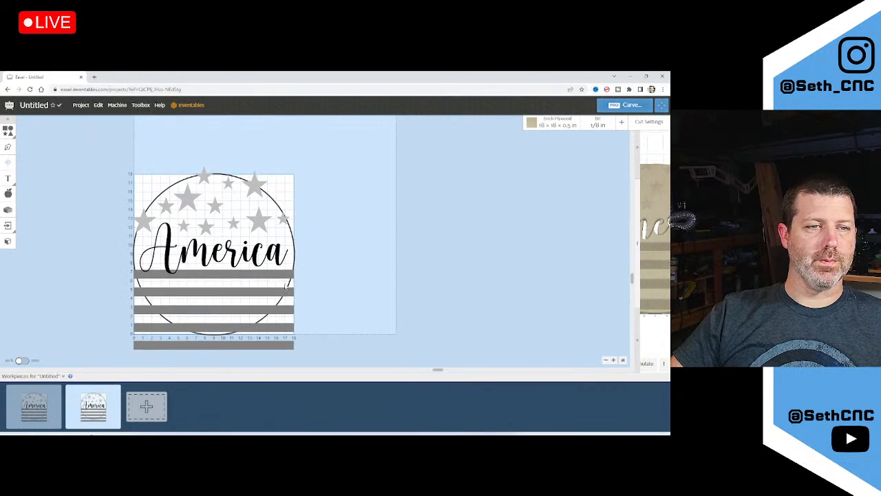
scroll(158, 295, up, 3)
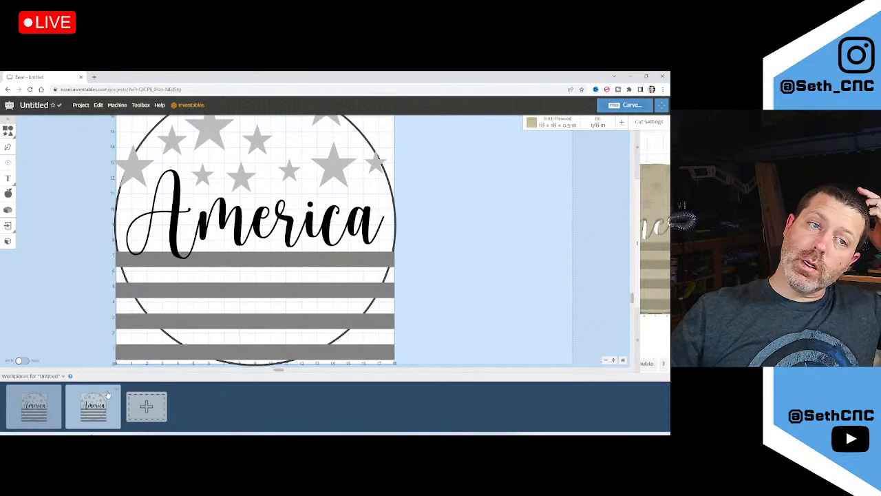
key(ctrl+minus)
key(ctrl+minus)
key(ctrl+minus)
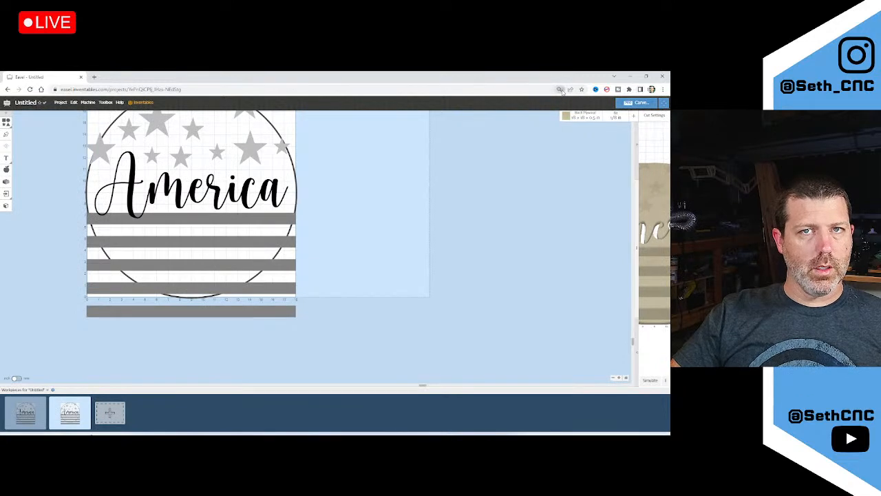
click(571, 102)
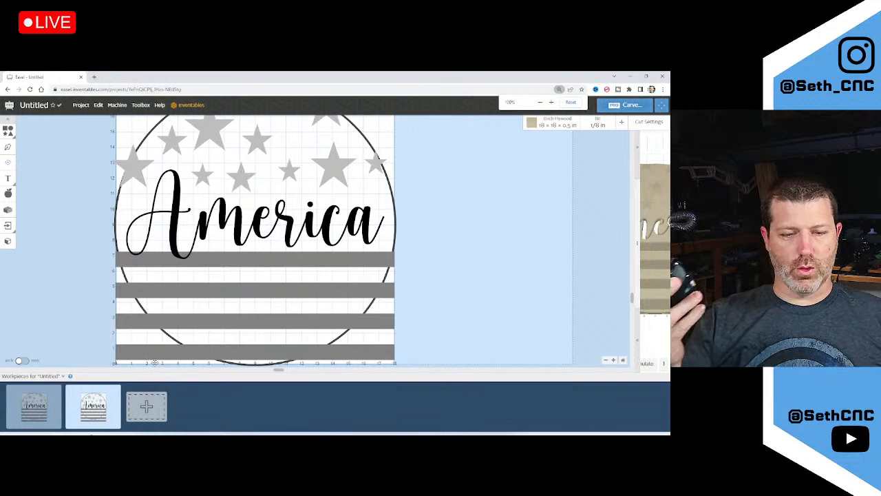
scroll(155, 362, up, 1)
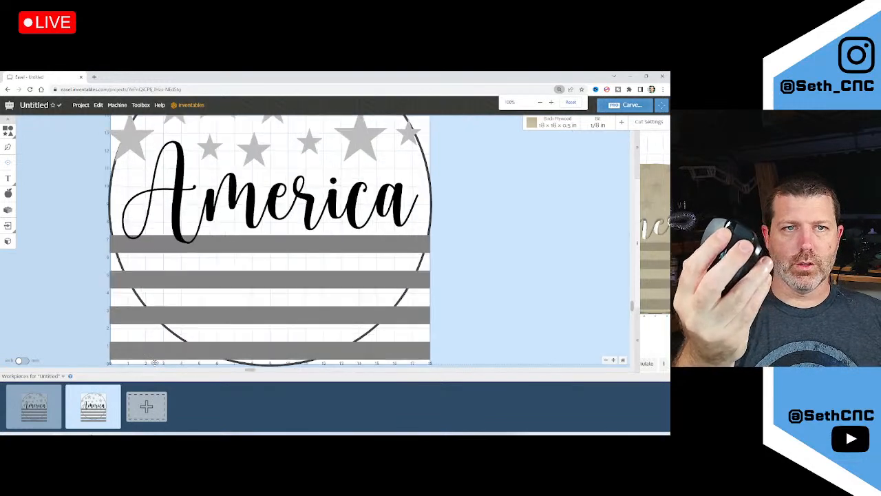
scroll(155, 362, down, 1)
scroll(155, 363, up, 2)
scroll(155, 363, down, 2)
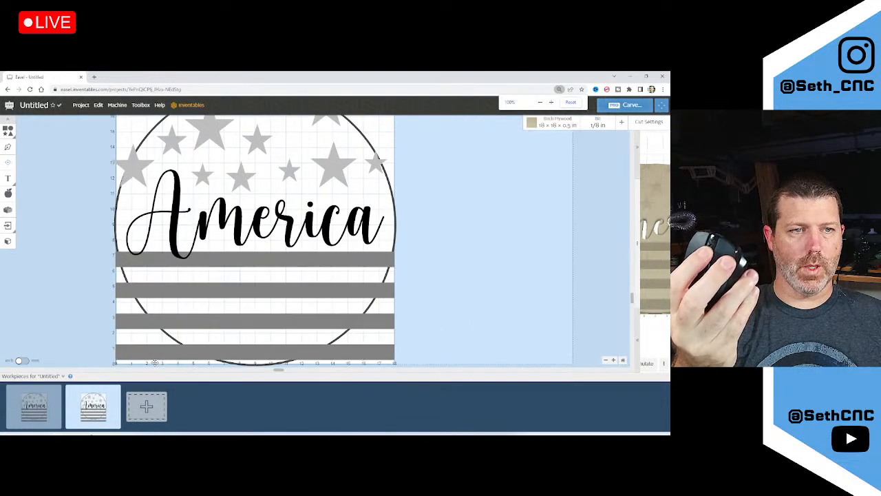
scroll(155, 363, up, 1)
scroll(155, 362, down, 2)
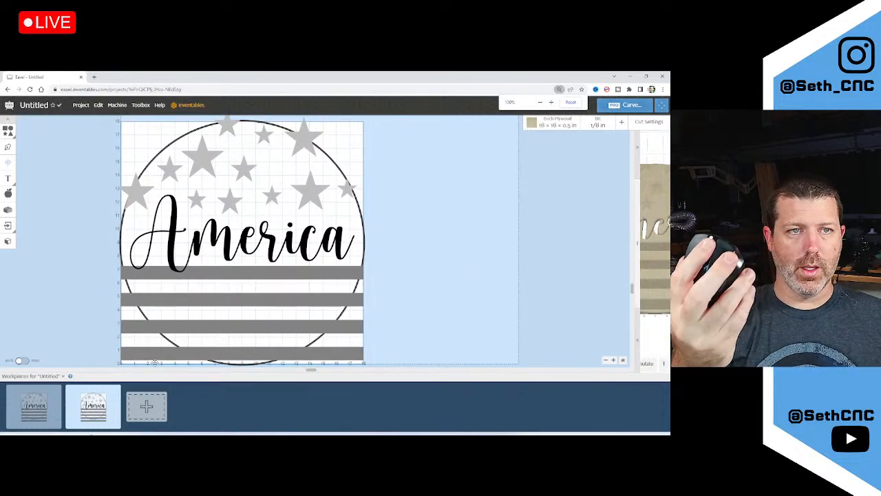
scroll(154, 363, down, 1)
scroll(155, 363, up, 2)
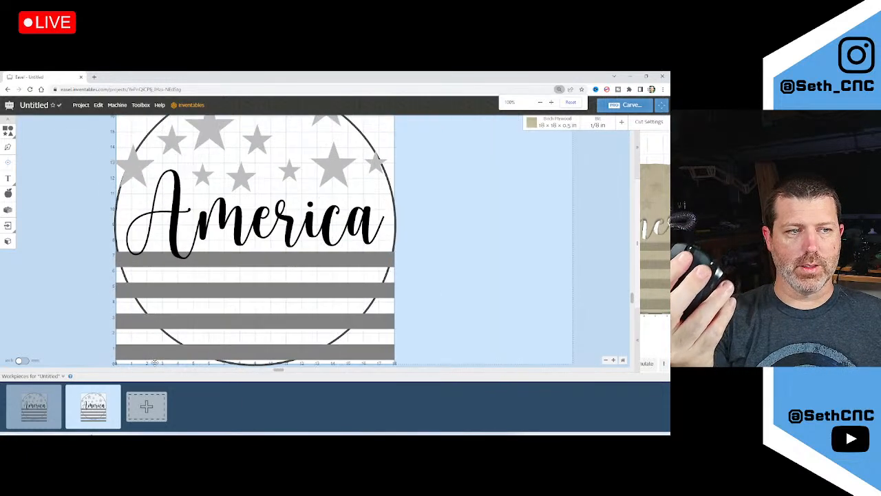
scroll(155, 363, down, 1)
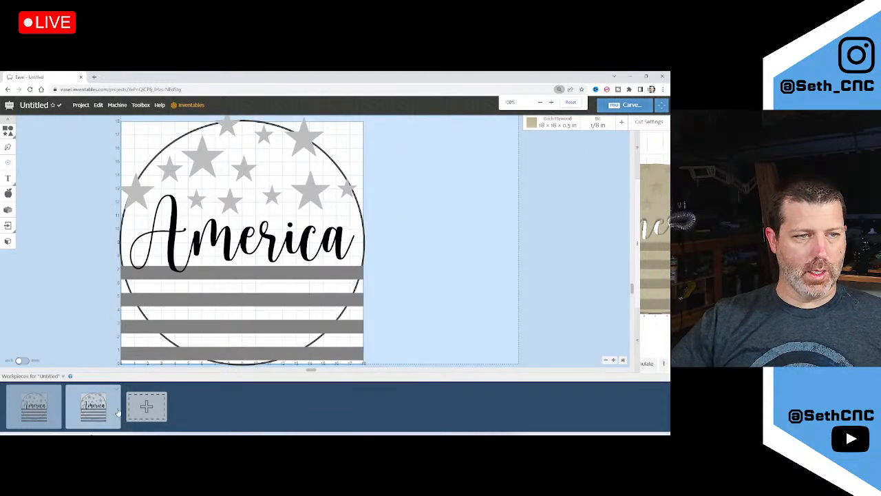
ctrl+scroll(114, 411, down, 2)
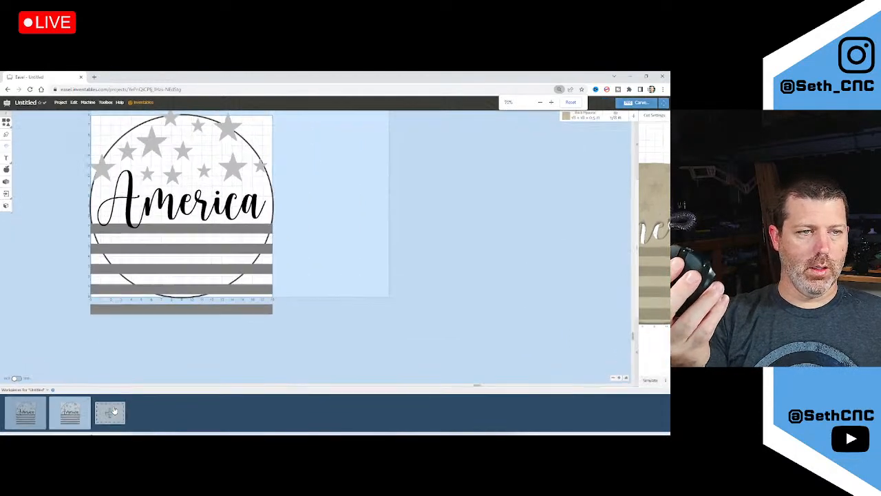
ctrl+scroll(114, 411, up, 2)
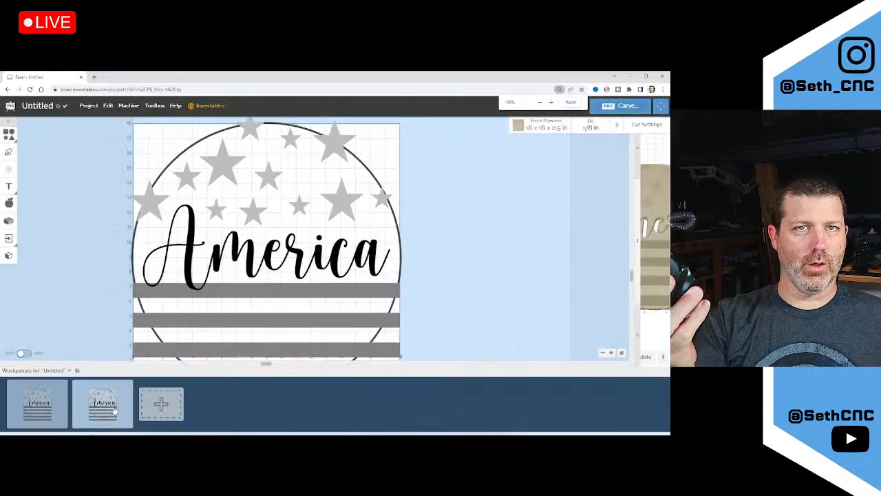
ctrl+scroll(115, 411, down, 1)
ctrl+scroll(115, 411, up, 2)
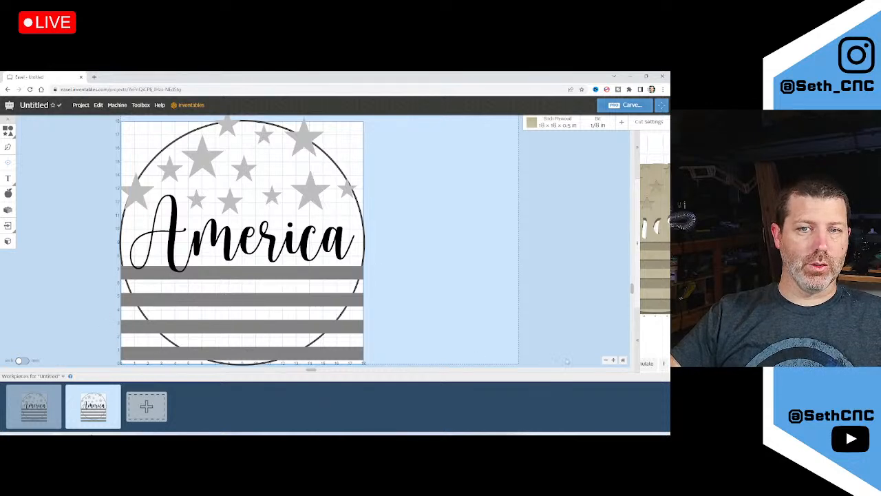
Fit the design in view and set the America lettering's cut depth to 0 in, making it an outline
click(613, 361)
click(613, 361)
click(613, 361)
click(605, 361)
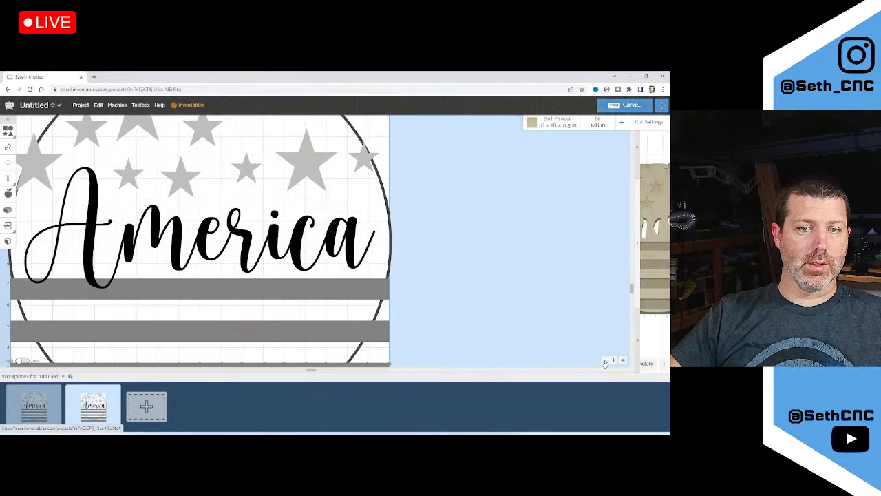
click(605, 361)
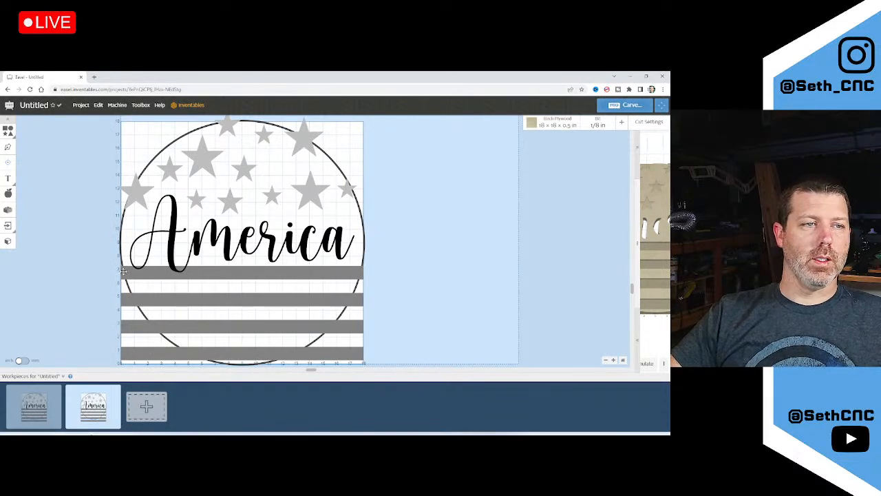
scroll(115, 277, up, 2)
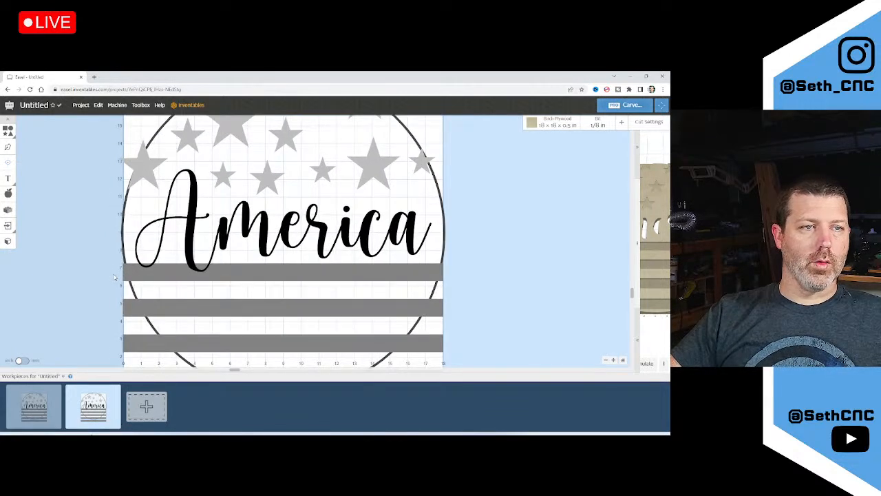
scroll(177, 323, down, 1)
click(185, 259)
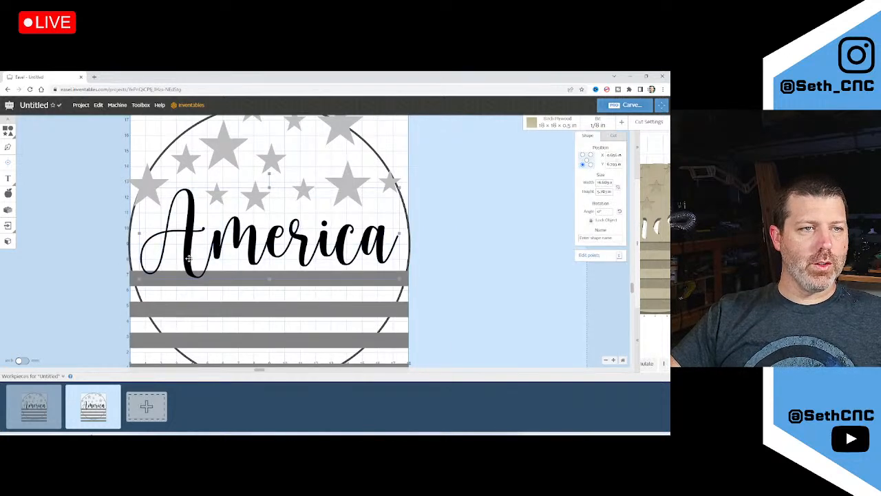
click(615, 137)
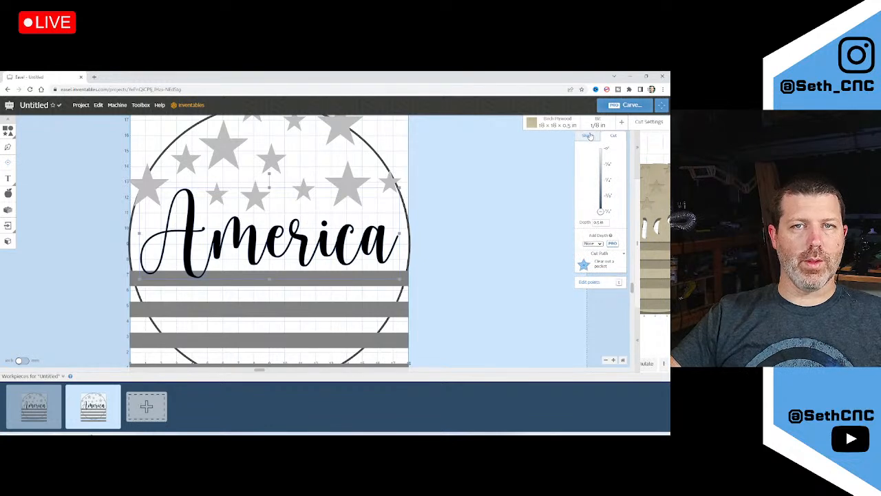
drag(600, 211, 601, 146)
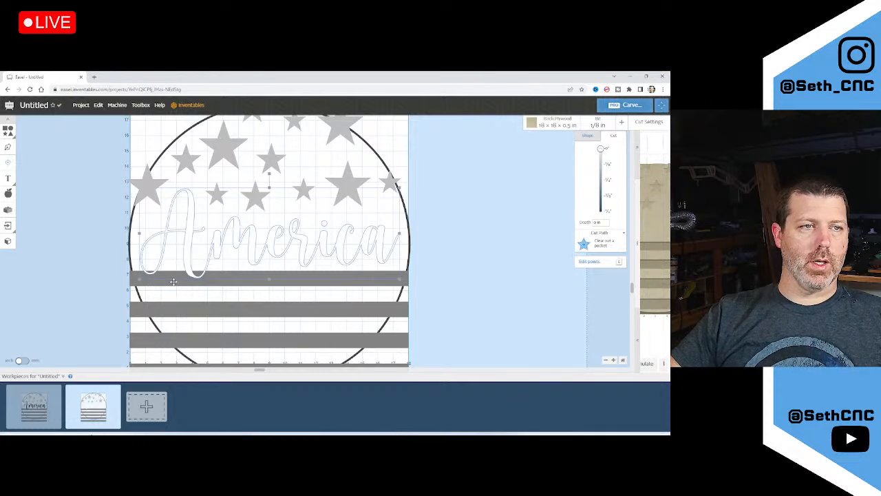
Select the top grey stripe together with the America text
scroll(165, 278, up, 3)
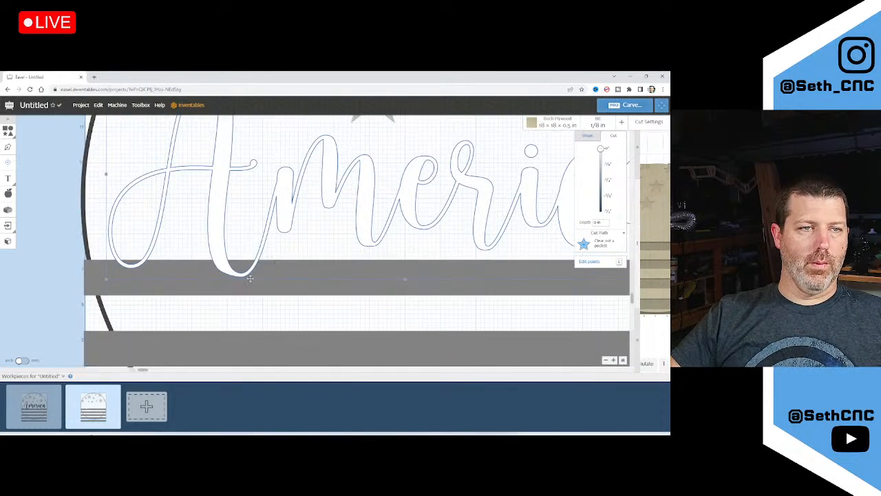
scroll(196, 282, down, 3)
shift+click(179, 280)
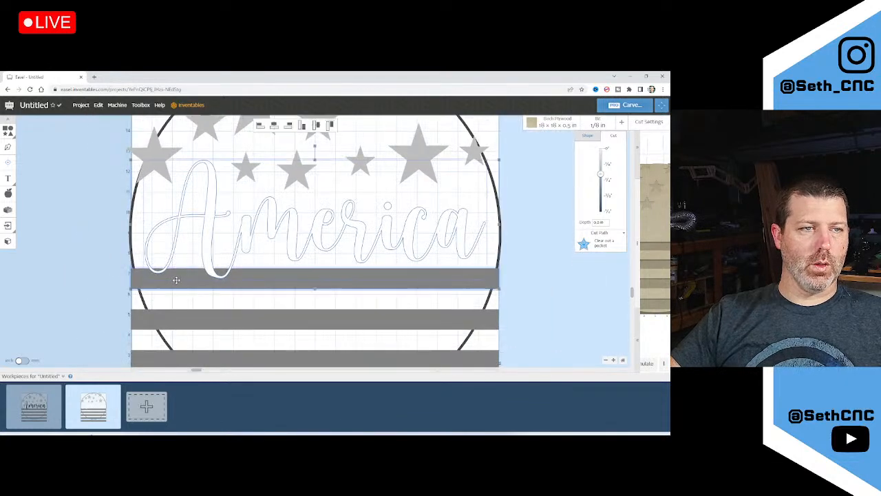
click(100, 277)
click(167, 276)
shift+click(207, 253)
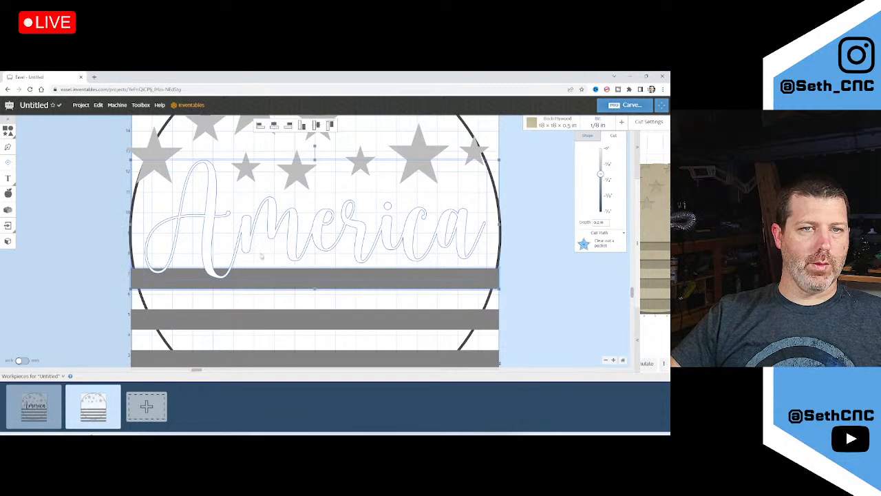
Combine the America text with the top stripe
right_click(209, 265)
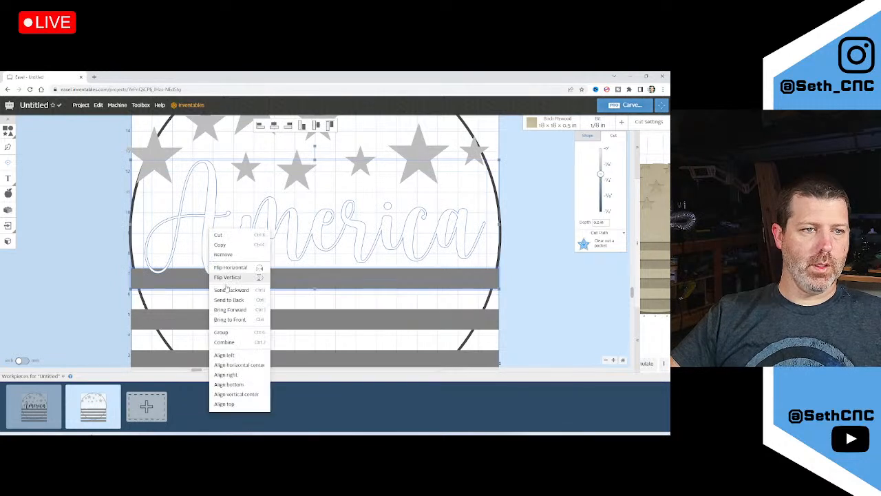
click(234, 340)
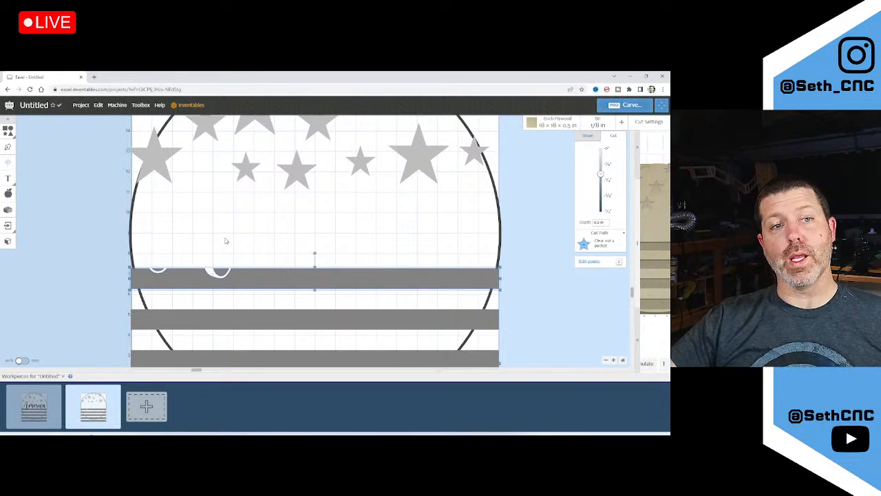
click(281, 216)
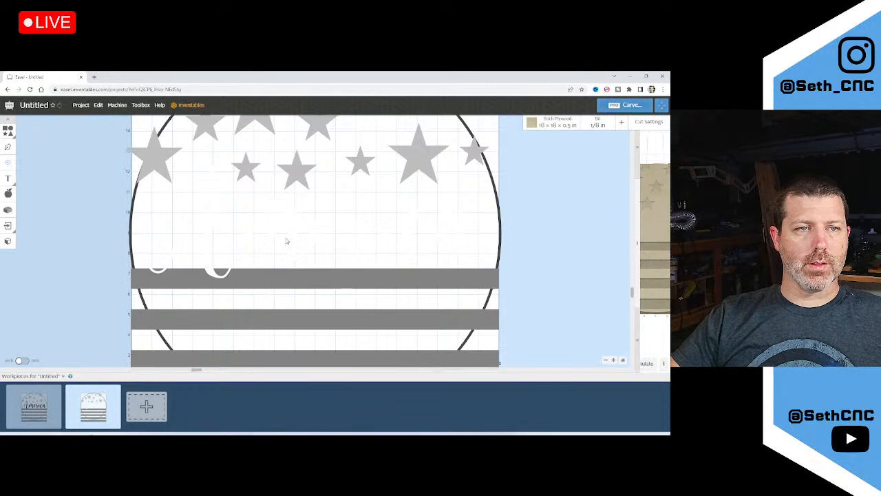
click(276, 236)
click(590, 137)
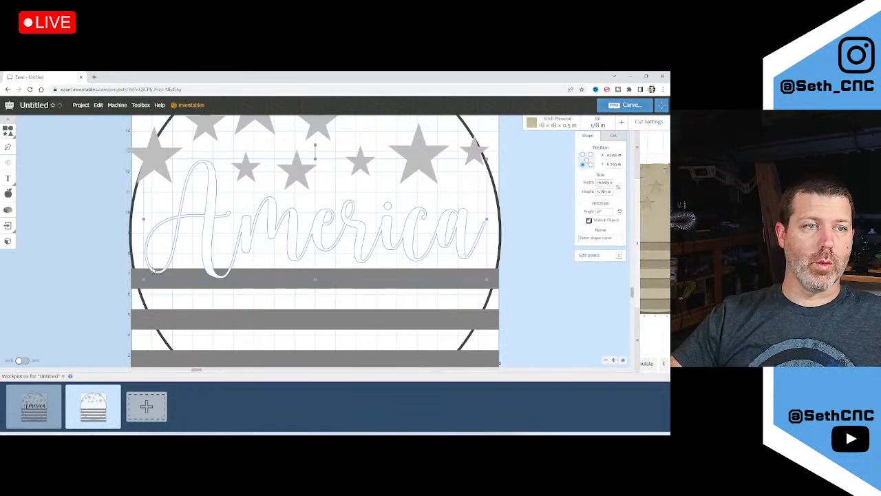
click(95, 268)
click(209, 254)
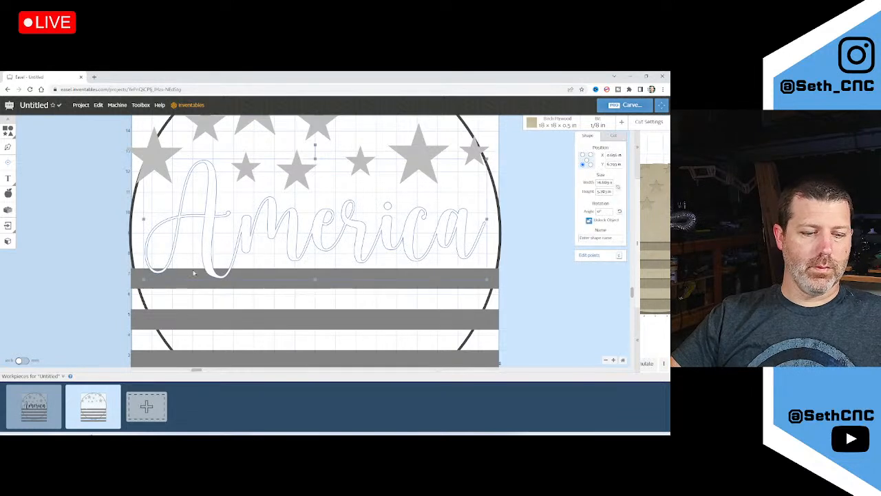
shift+click(189, 276)
right_click(190, 277)
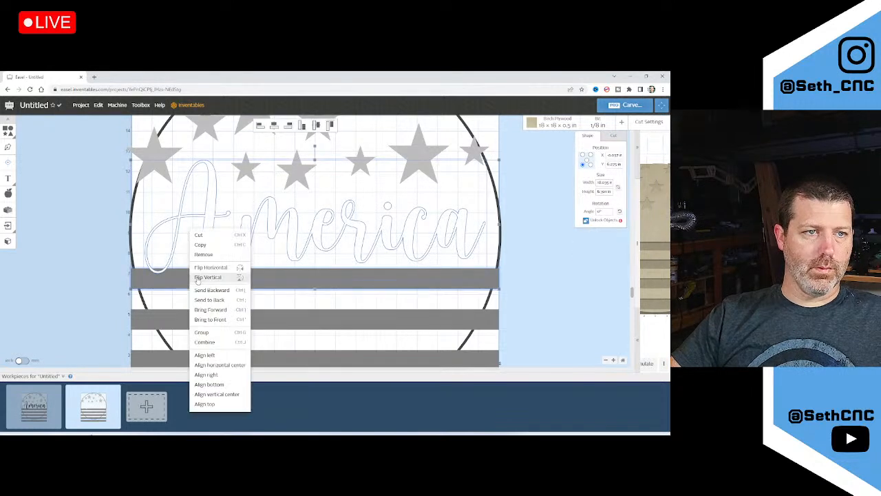
click(215, 342)
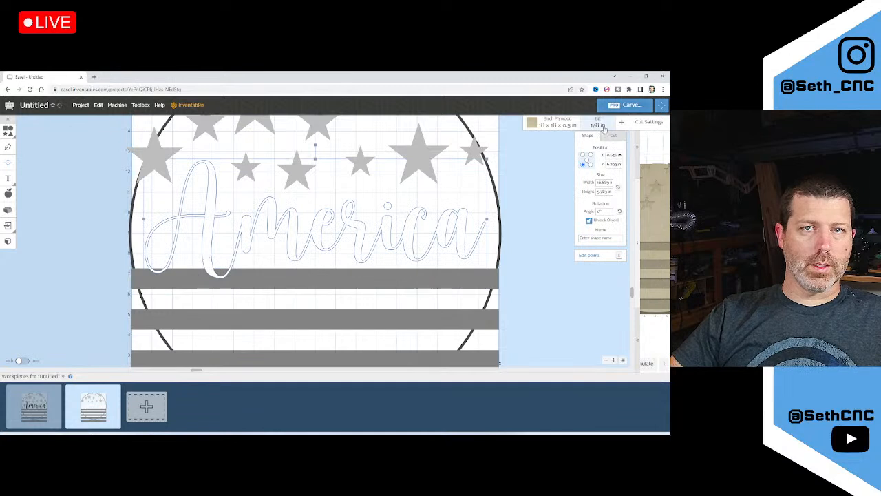
Give the lettering a shallow pocket depth and lower the top stripe slightly
click(612, 135)
drag(603, 149, 600, 164)
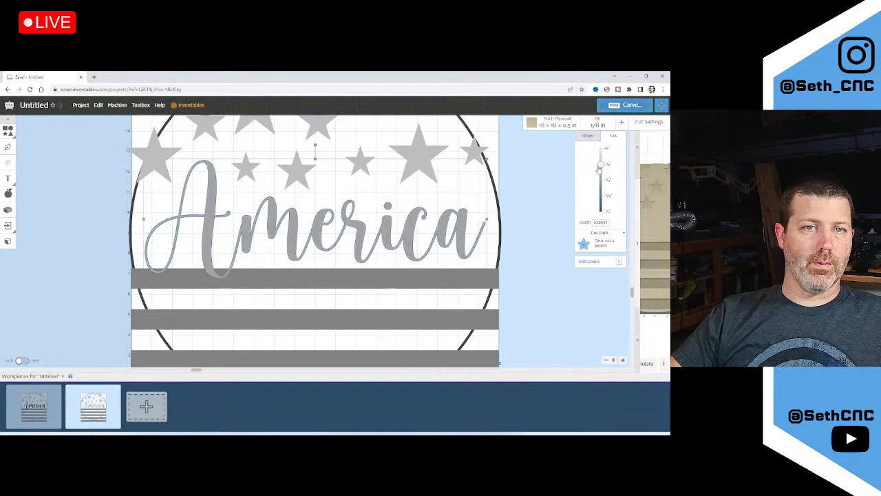
drag(363, 274, 333, 286)
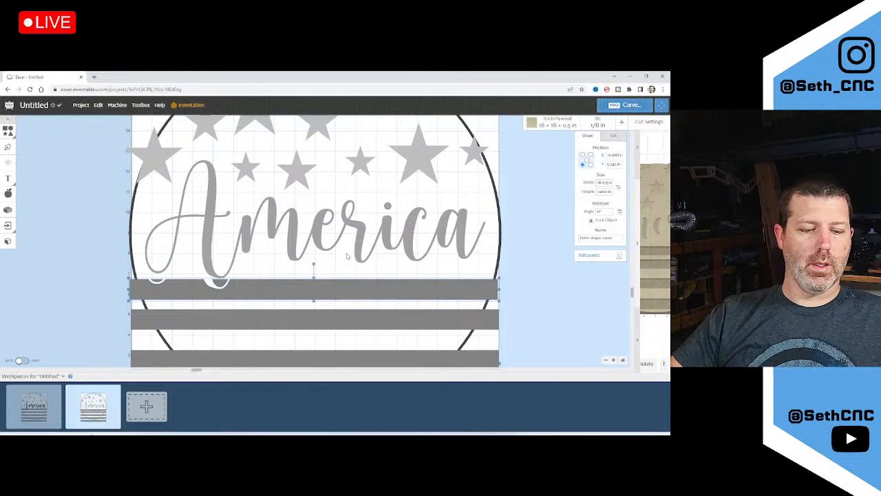
Unlock the America text and drag it off the sign to the right of the material
scroll(204, 289, up, 3)
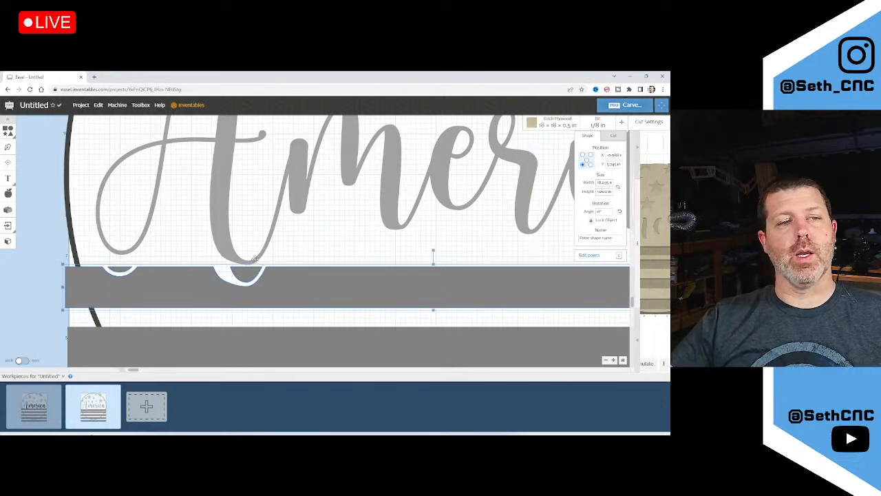
scroll(255, 259, down, 5)
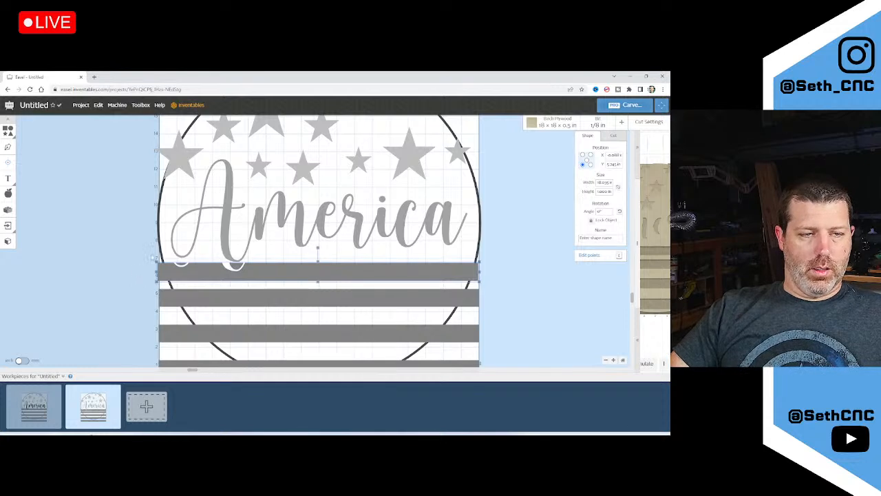
click(103, 255)
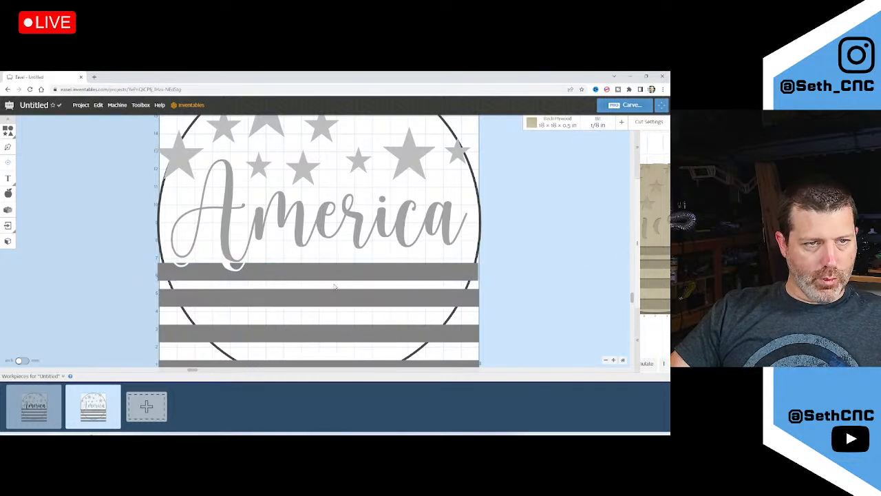
scroll(245, 269, up, 1)
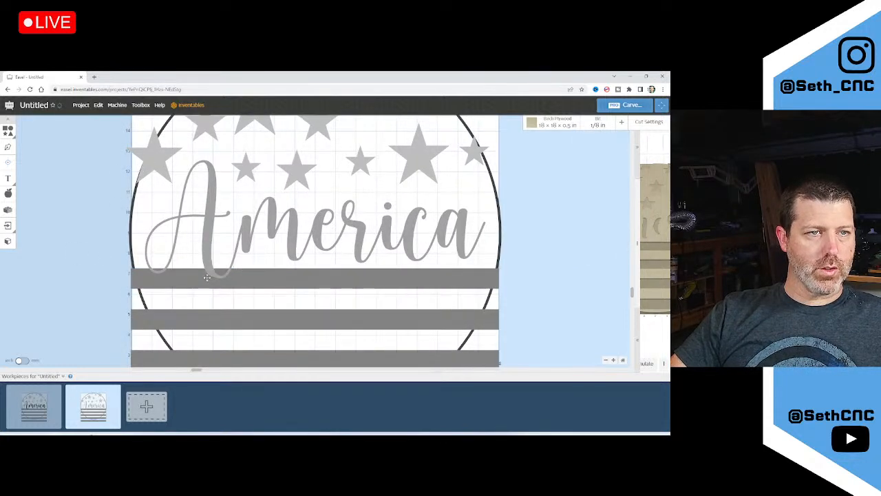
click(203, 277)
click(208, 262)
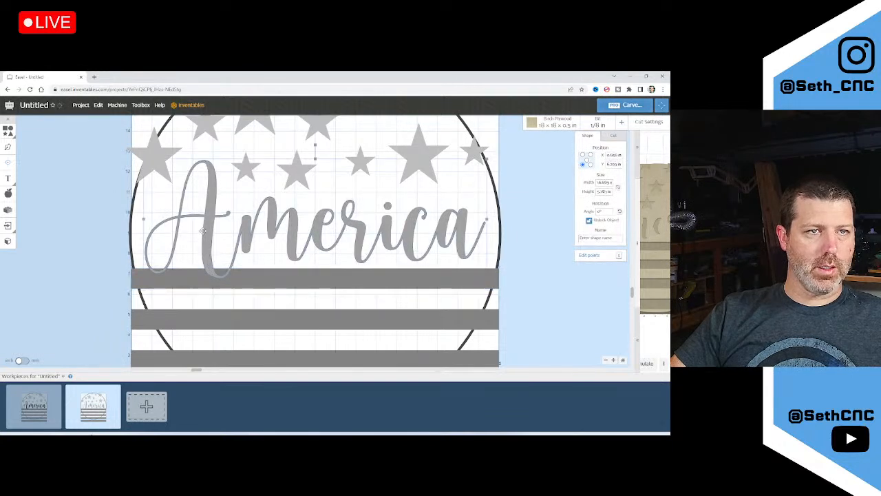
click(588, 221)
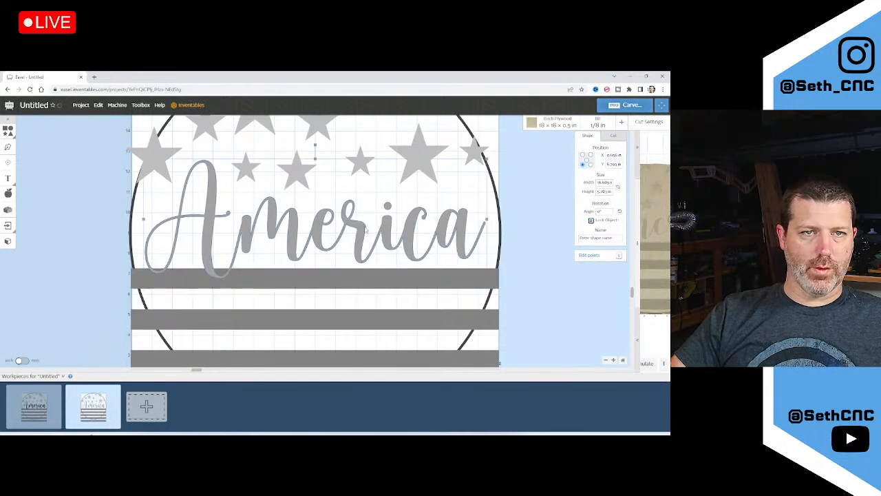
drag(319, 234, 711, 216)
scroll(319, 256, down, 3)
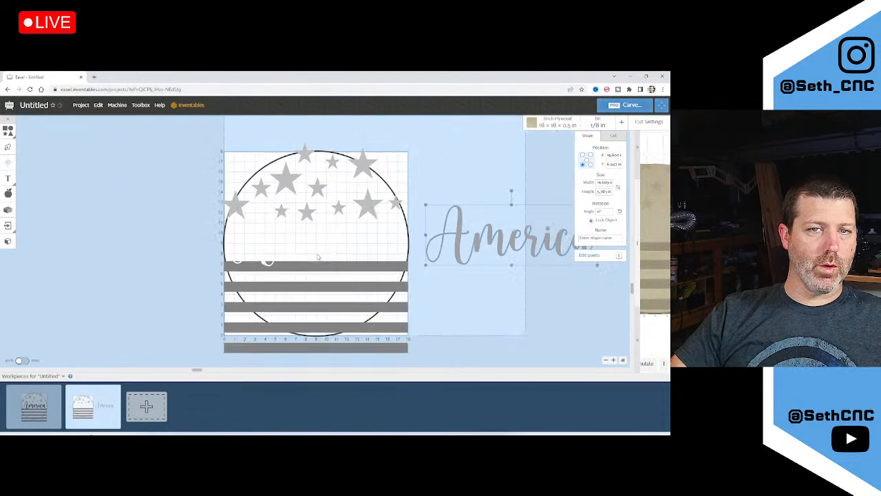
Nudge the America text slightly left and give it a 0.5 in outside-path cut
drag(499, 238, 494, 239)
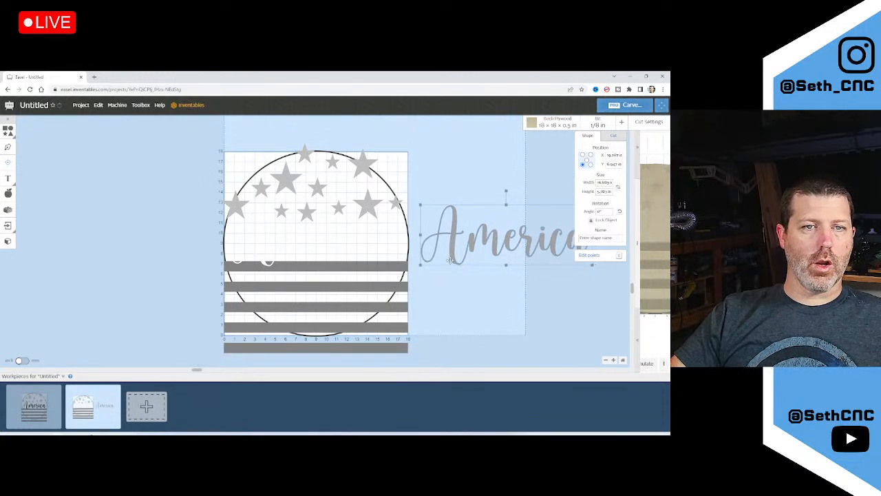
click(614, 136)
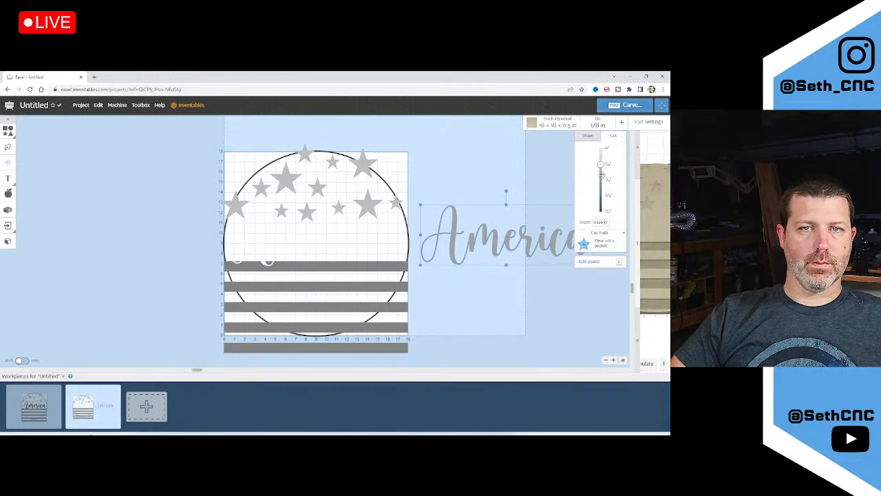
drag(602, 169, 600, 211)
click(595, 263)
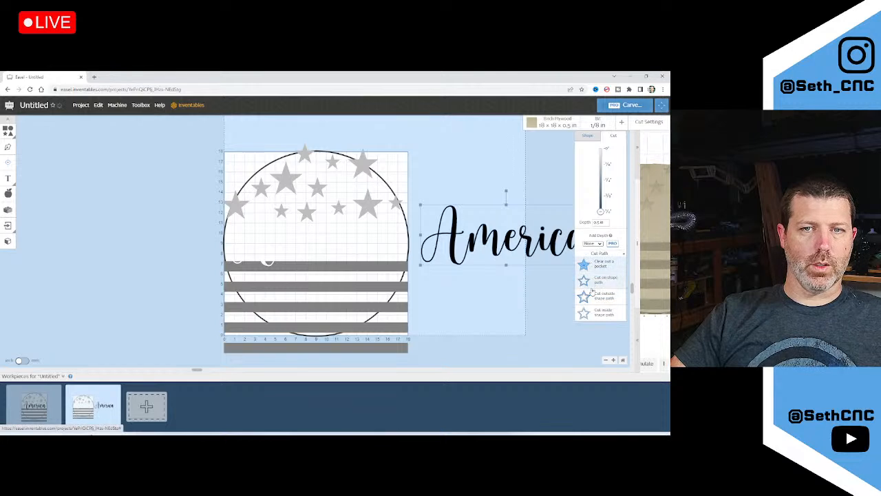
click(593, 294)
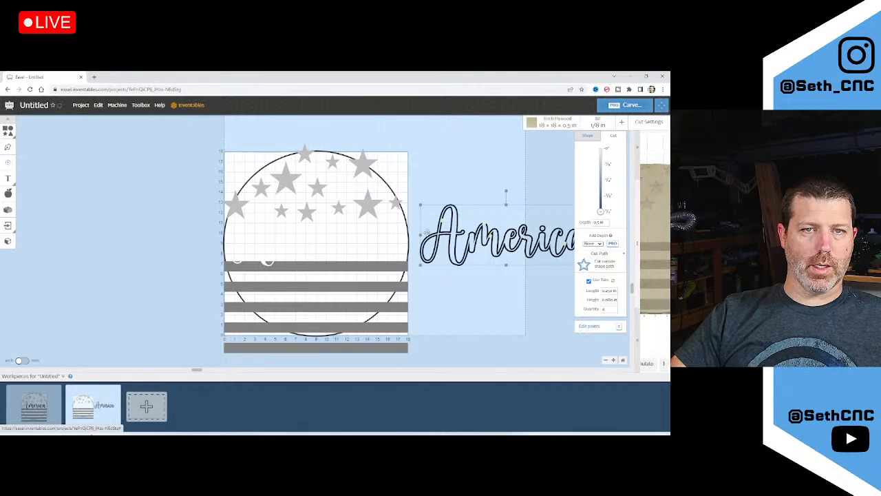
Deselect and reselect the America text to review its outlined cut
click(466, 282)
scroll(516, 242, up, 3)
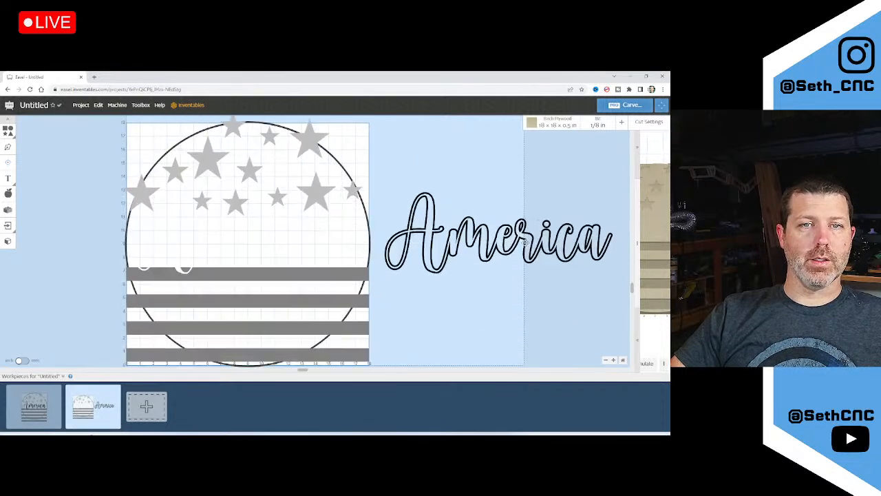
click(525, 241)
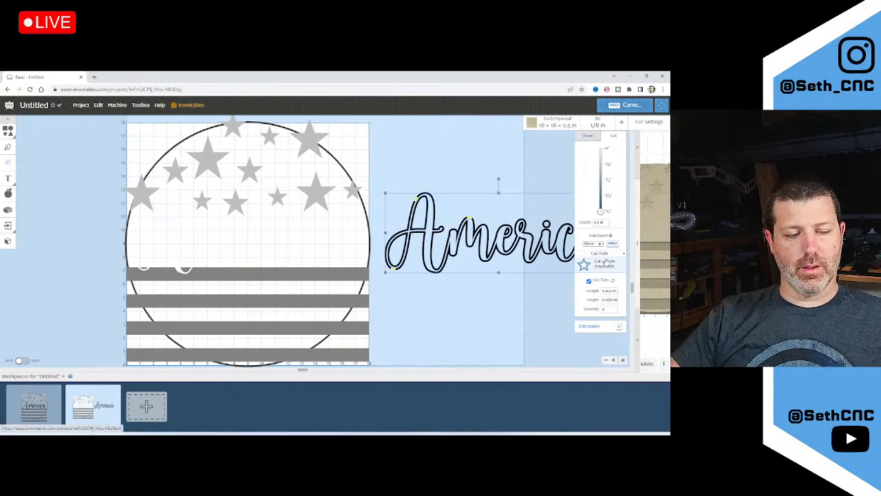
scroll(513, 252, up, 3)
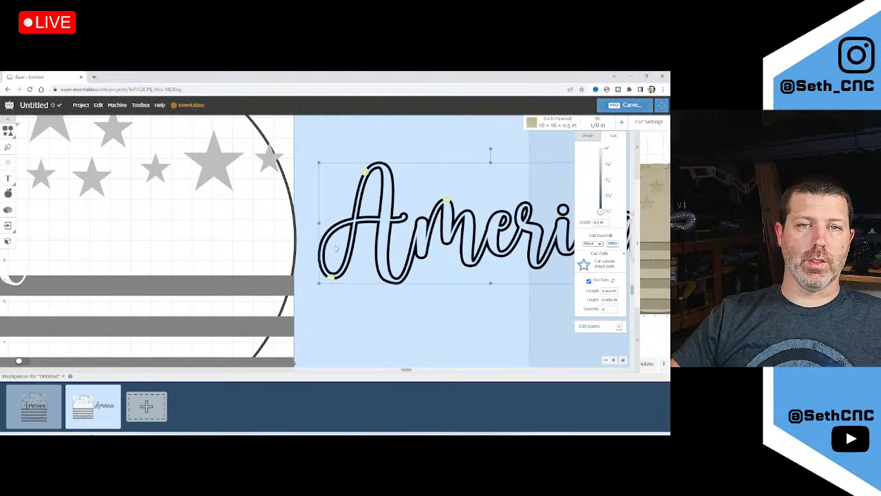
scroll(365, 285, down, 2)
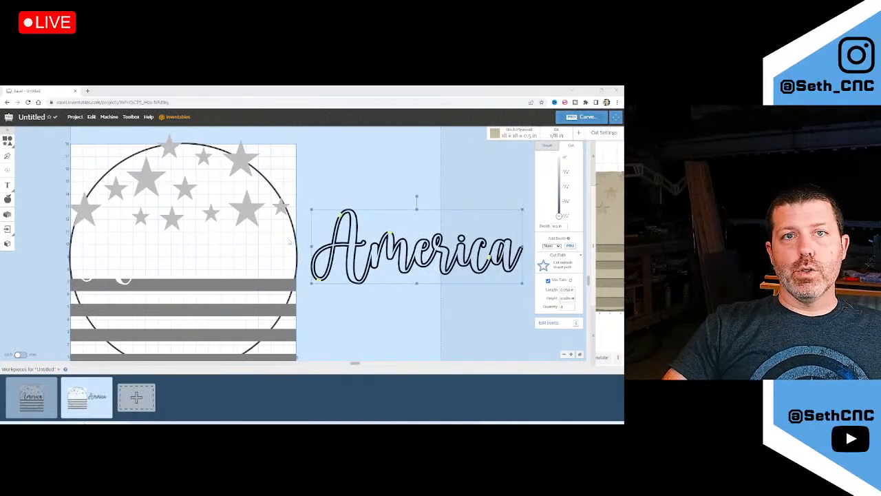
click(138, 282)
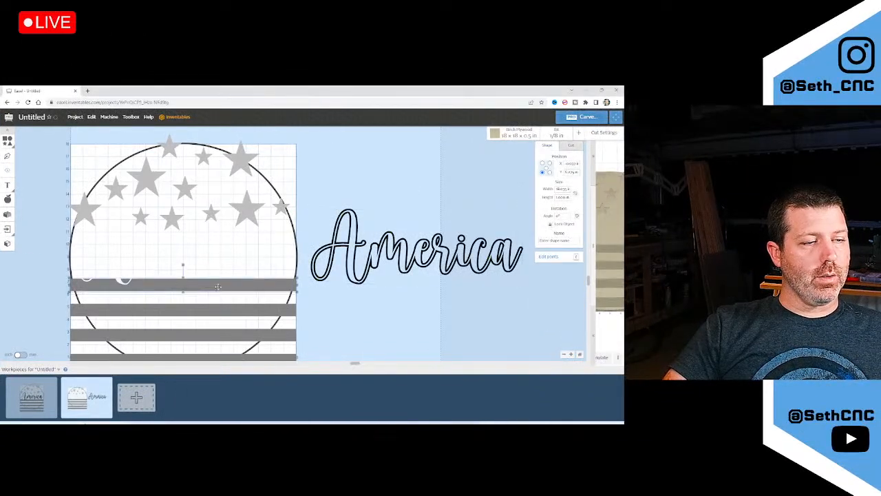
scroll(261, 289, up, 3)
scroll(77, 281, down, 3)
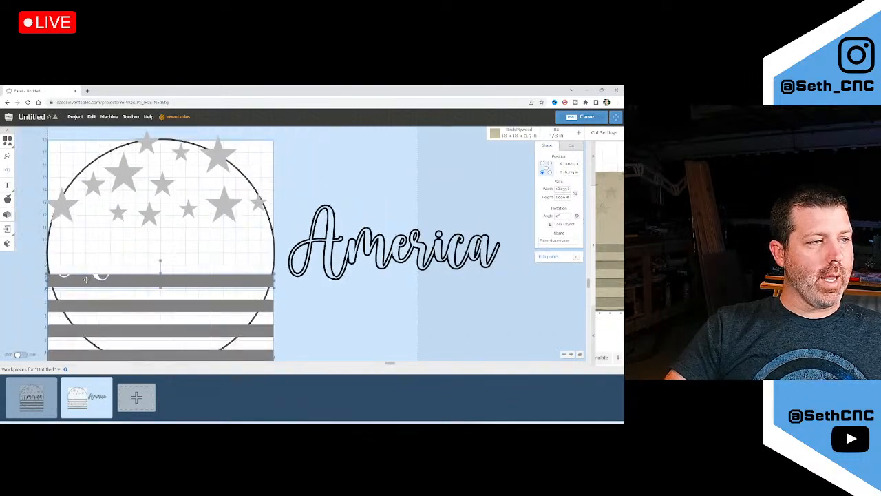
scroll(97, 276, up, 3)
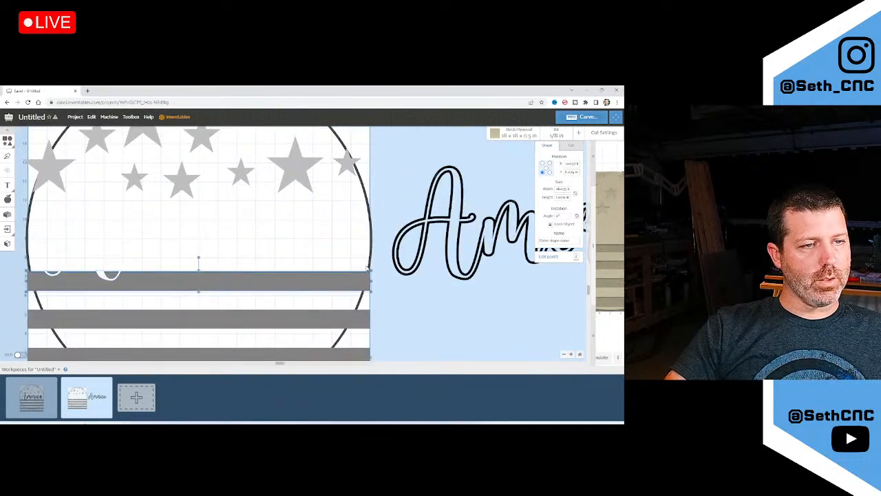
scroll(353, 323, down, 3)
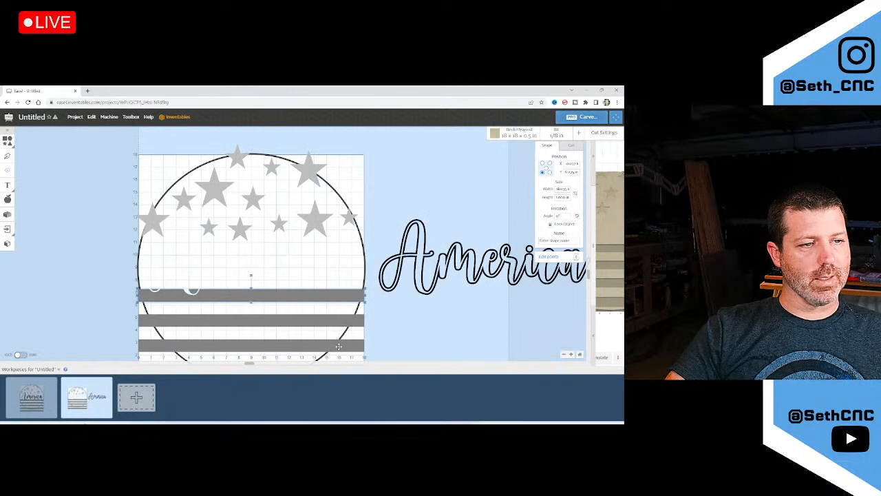
scroll(279, 275, down, 2)
scroll(274, 303, up, 1)
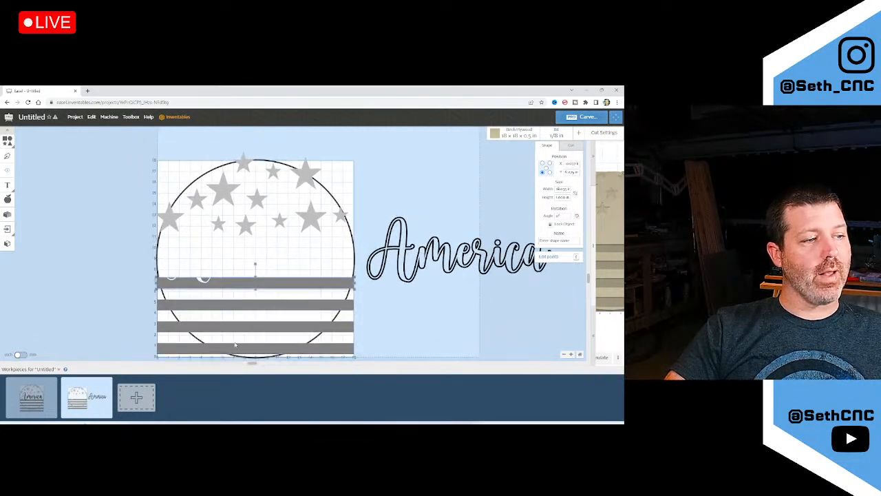
click(53, 393)
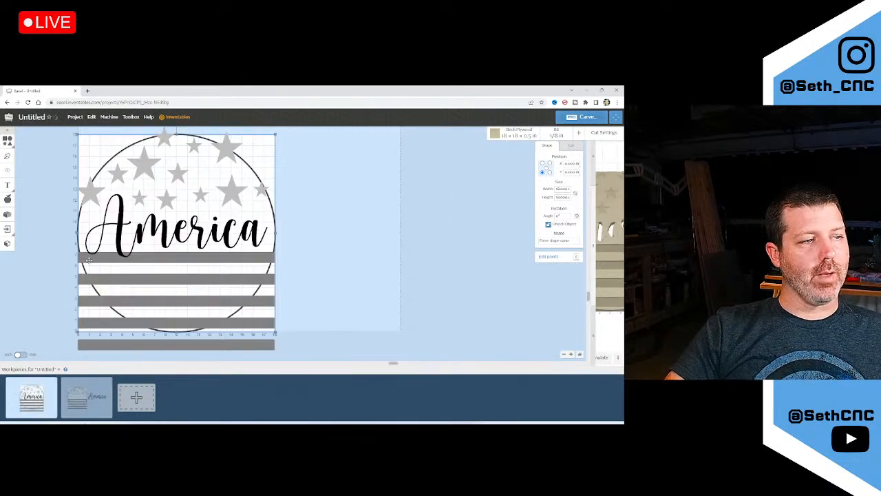
click(317, 308)
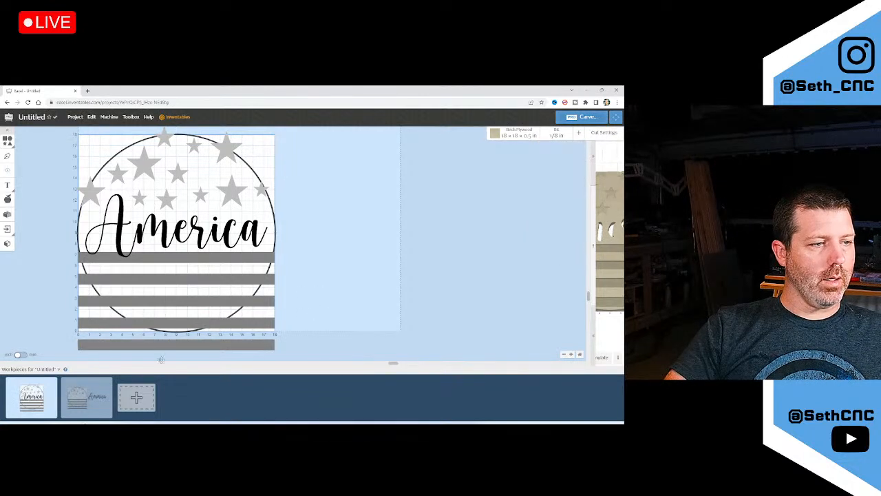
click(77, 394)
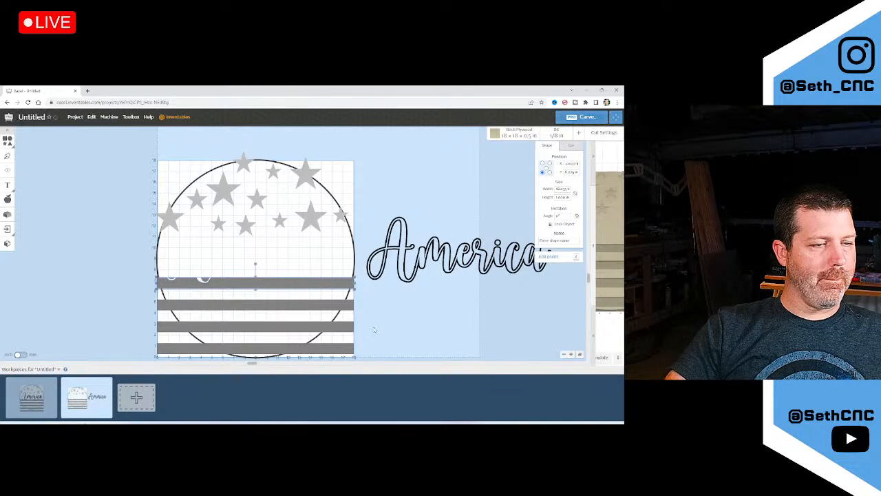
scroll(375, 329, down, 2)
scroll(373, 337, up, 4)
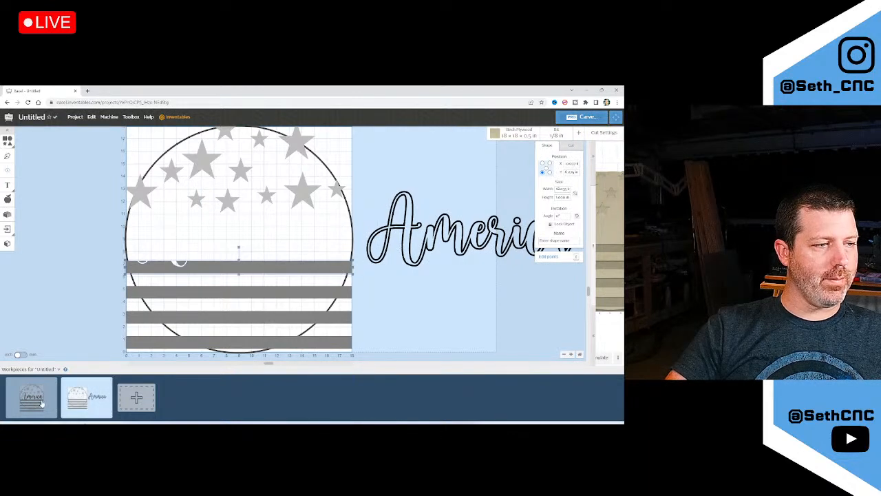
Select all four flag stripes and nudge them down two arrow-key steps
click(293, 345)
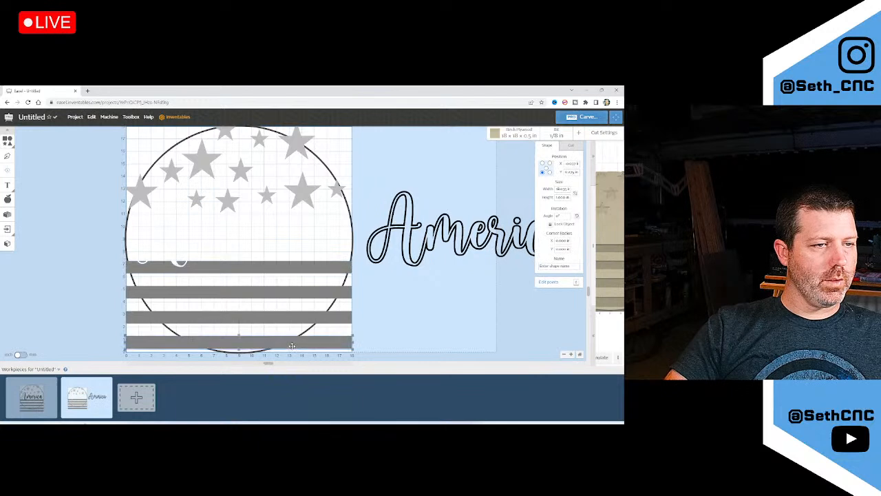
shift+click(305, 312)
shift+click(305, 289)
shift+click(304, 271)
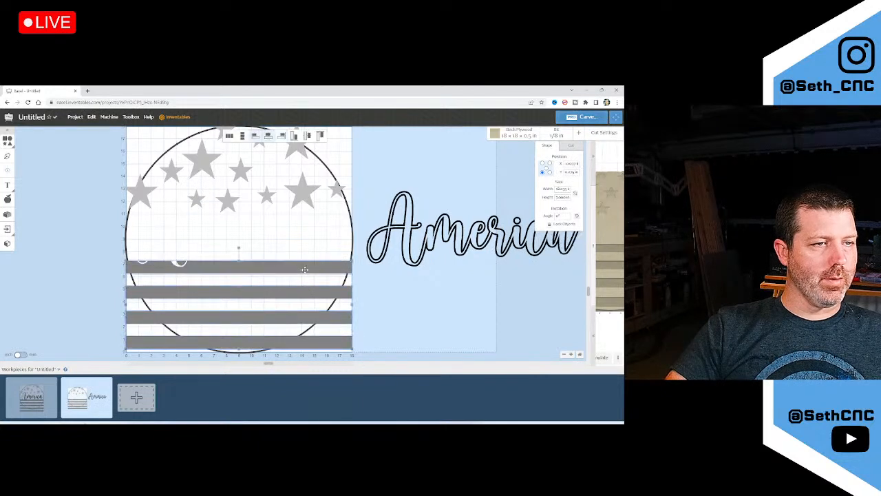
scroll(305, 271, down, 2)
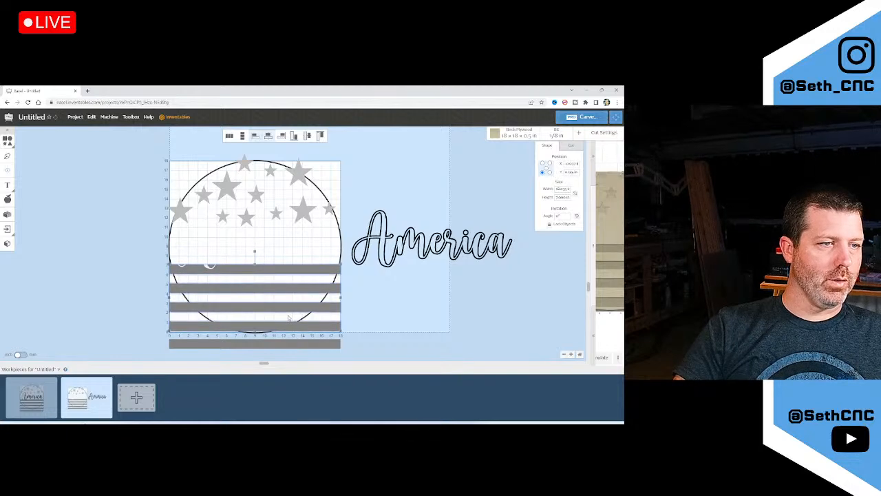
scroll(255, 354, up, 5)
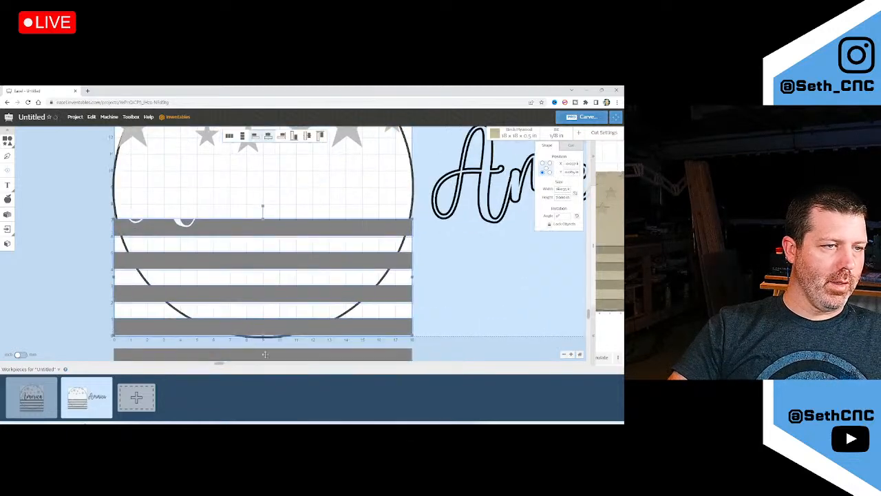
key(Down)
key(Down)
key(Down)
key(Down)
key(Down)
key(Down)
key(Down)
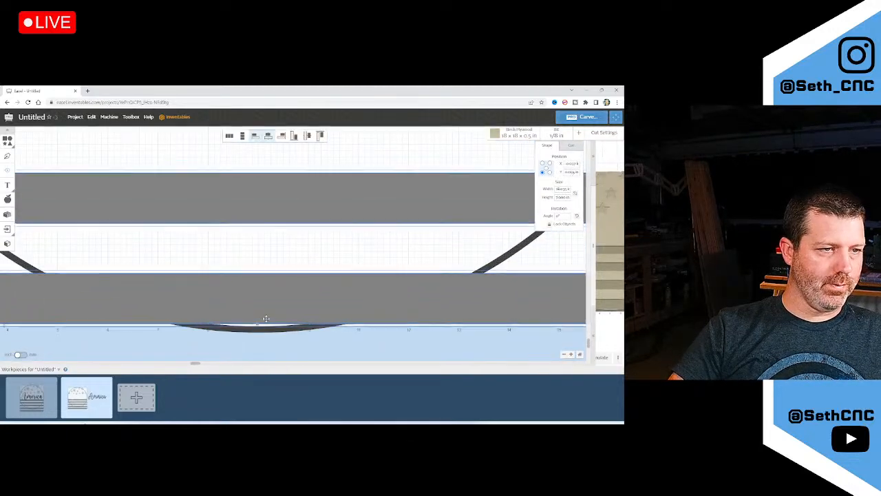
key(Down)
key(Down)
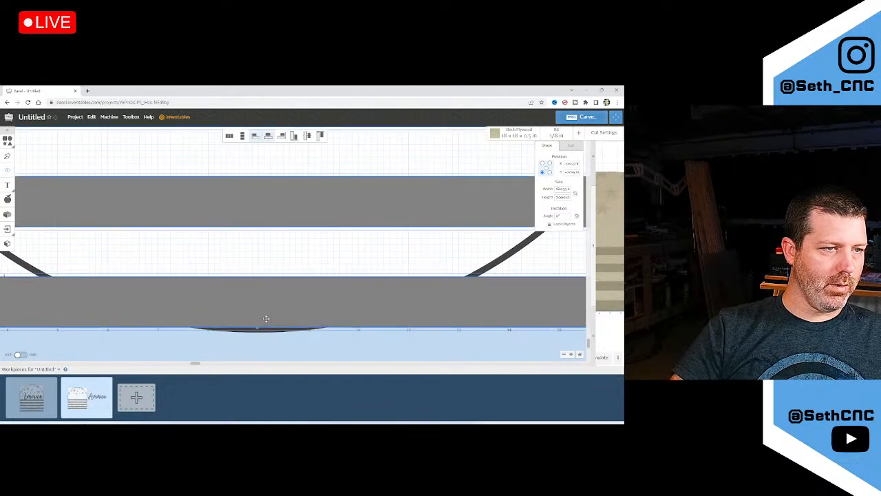
Bring the circle's bottom arc forward, then the grey stripe over it, and edit the arc's points
click(523, 253)
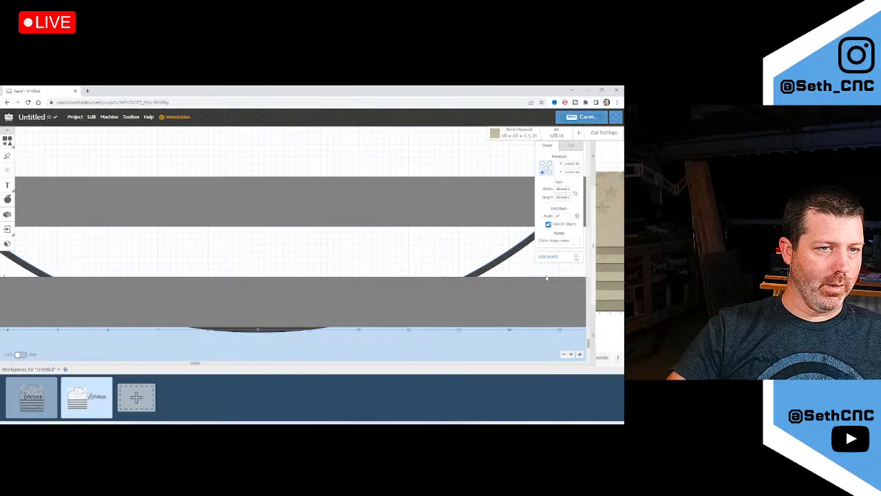
right_click(487, 268)
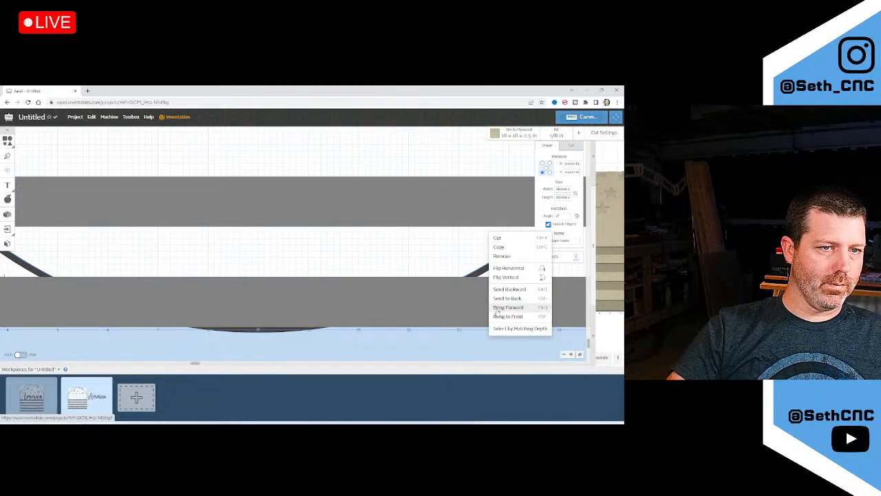
click(508, 316)
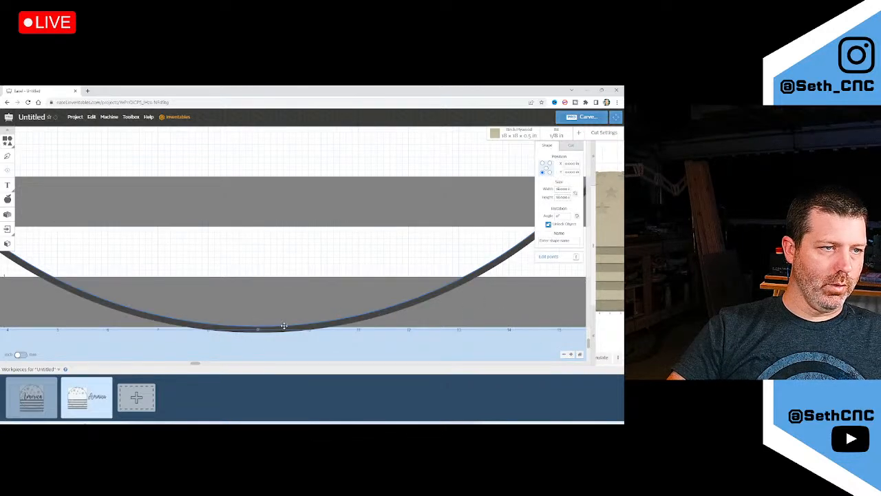
click(313, 317)
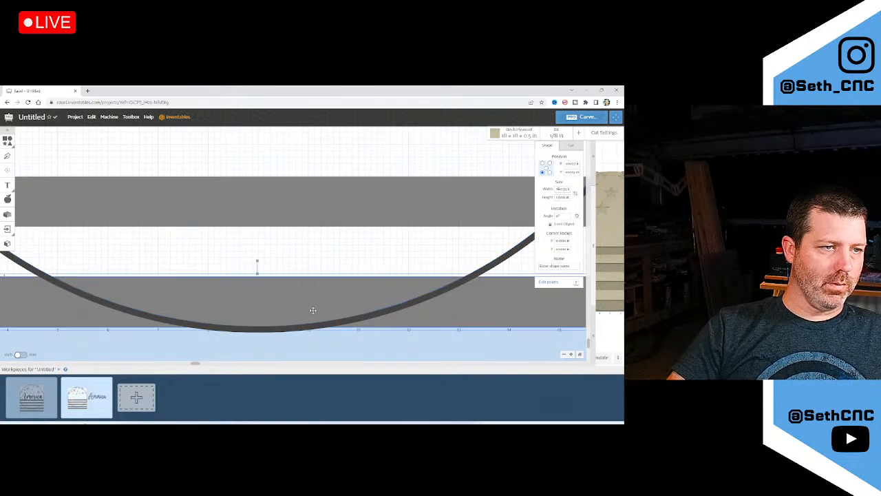
right_click(313, 316)
click(322, 316)
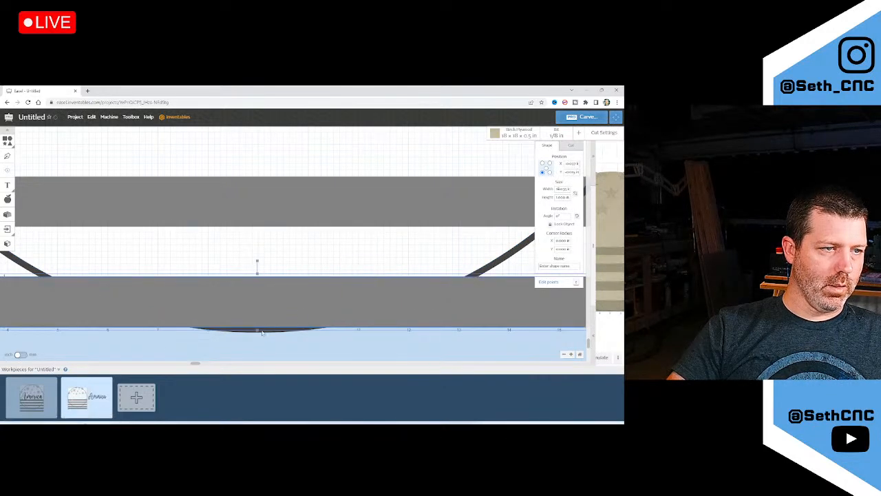
click(262, 333)
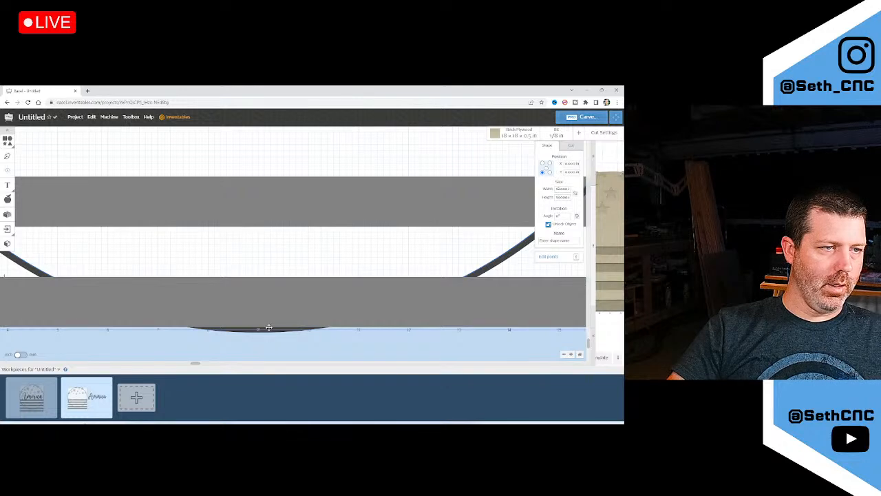
double_click(268, 326)
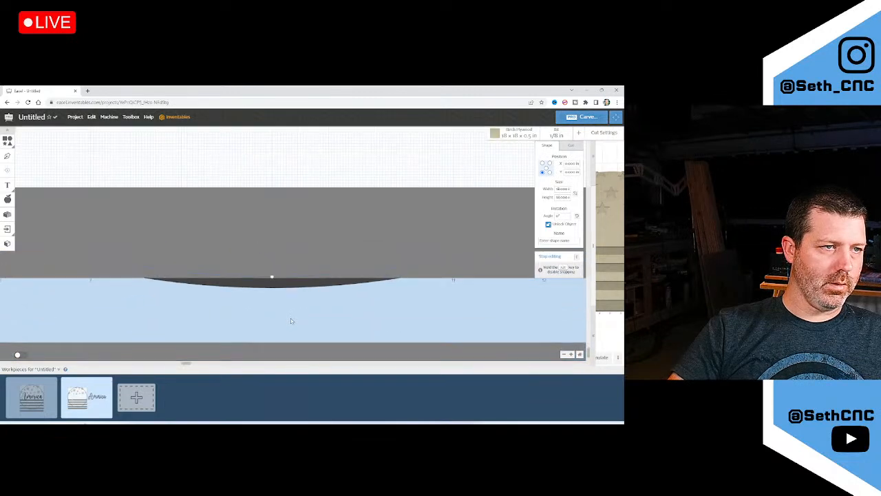
click(280, 310)
scroll(279, 310, down, 3)
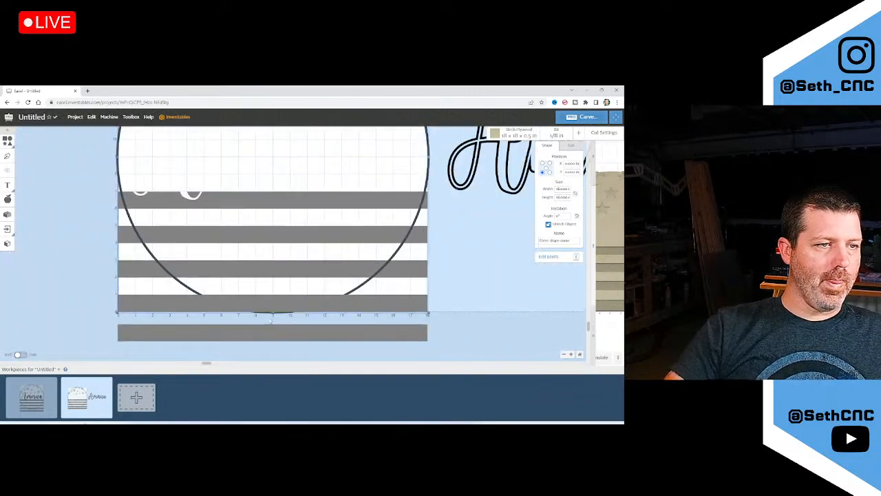
click(289, 299)
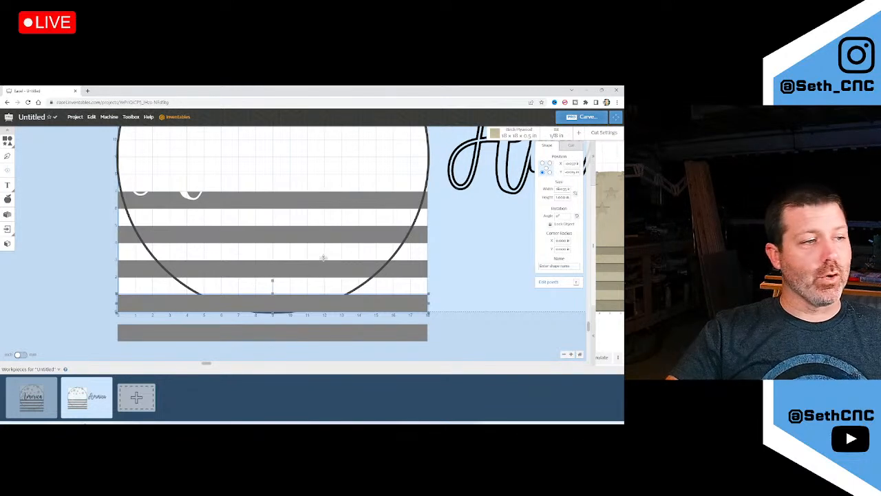
scroll(318, 262, down, 2)
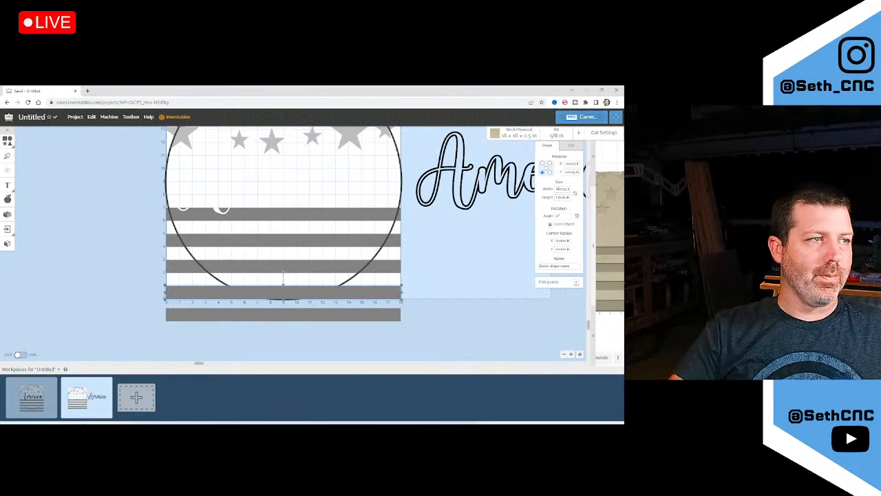
scroll(361, 272, down, 2)
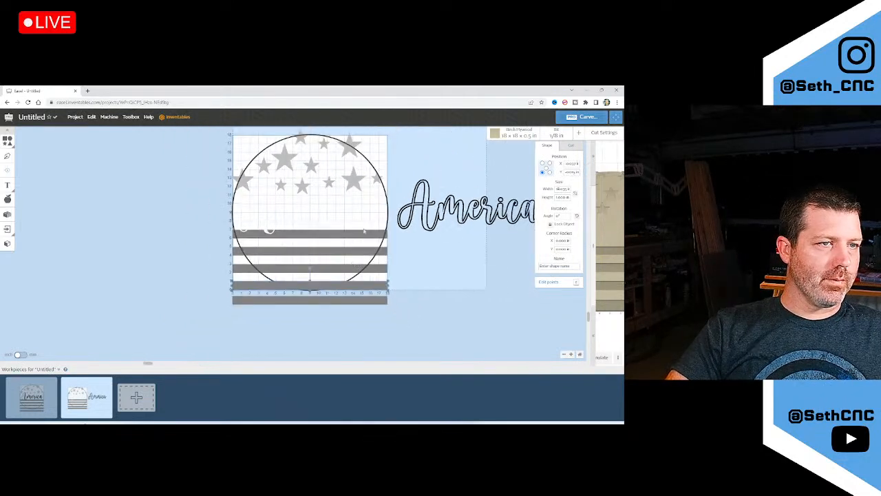
scroll(404, 179, up, 1)
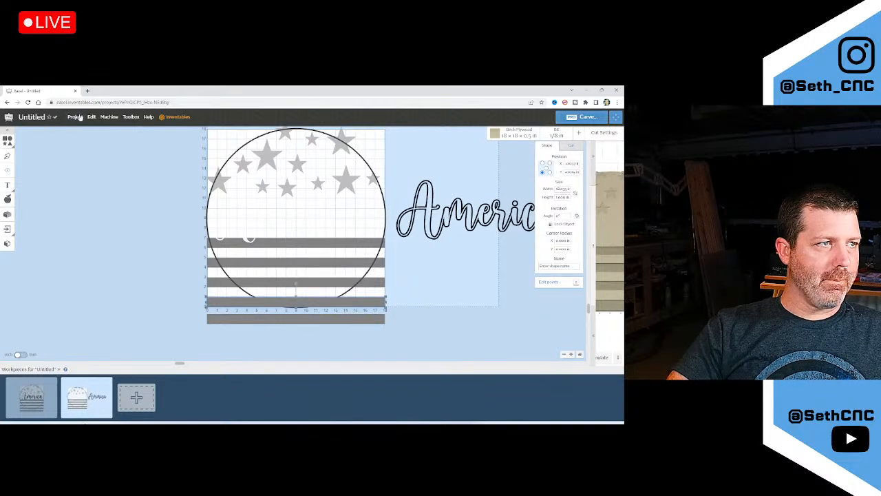
Share the project as an unlisted link and copy that link
click(75, 116)
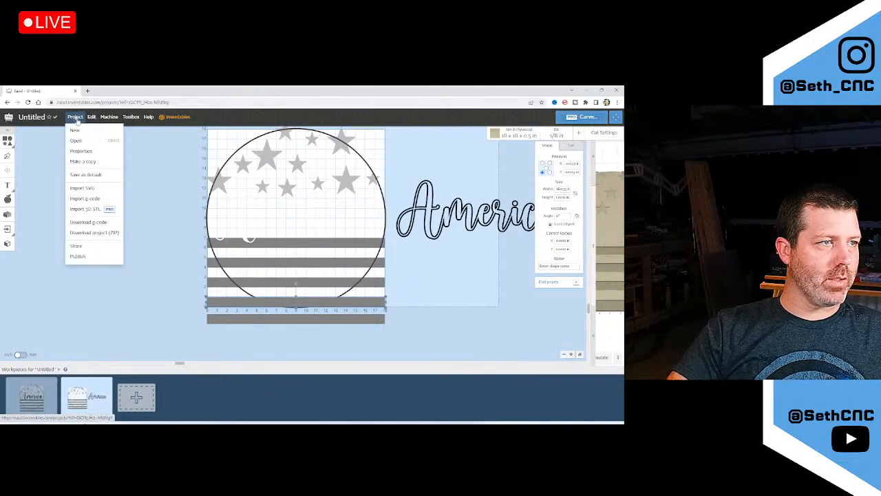
click(88, 246)
click(301, 203)
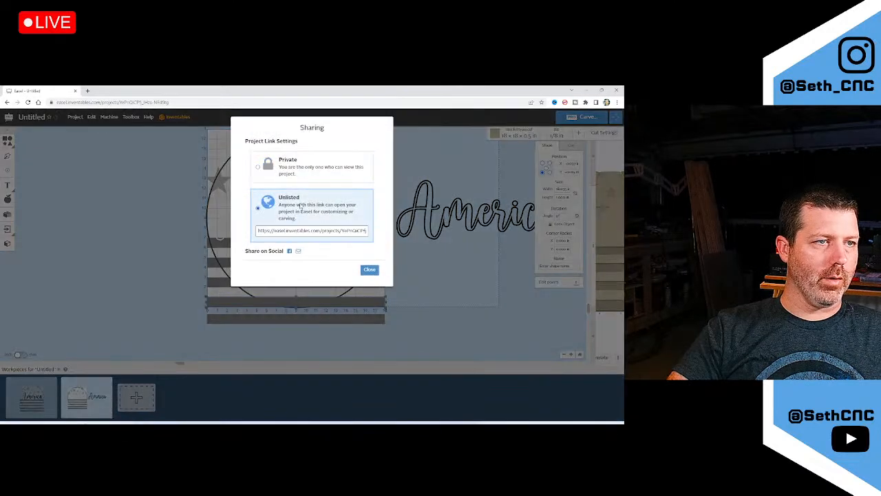
click(323, 230)
right_click(323, 229)
click(347, 290)
Rename the project to 'America Door Hanger Live!'
click(161, 189)
click(32, 117)
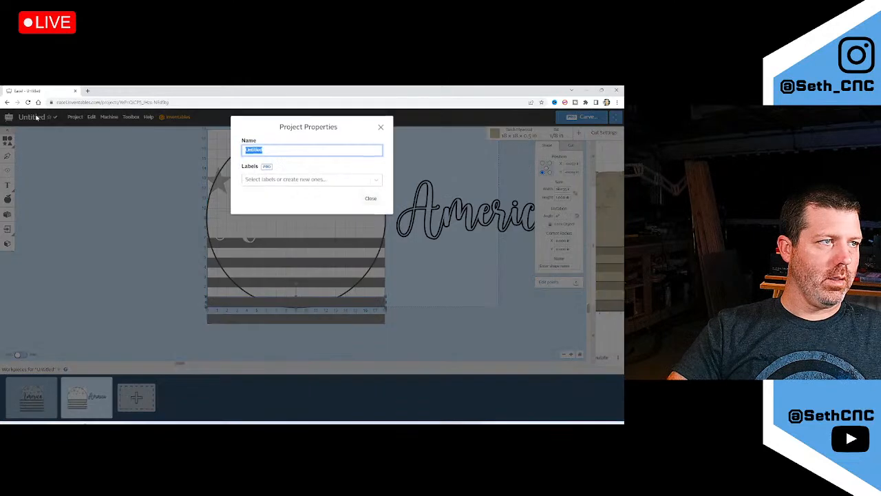
text(Americ)
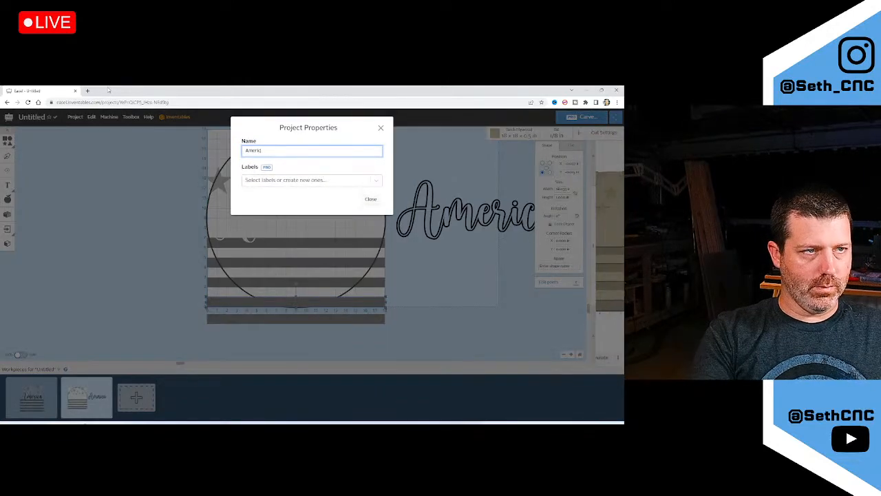
text(a Door Hanger)
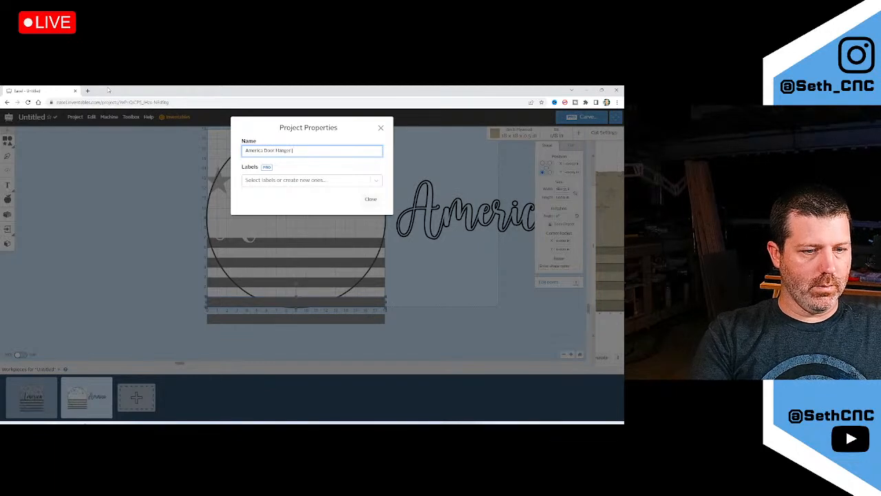
text( Live!)
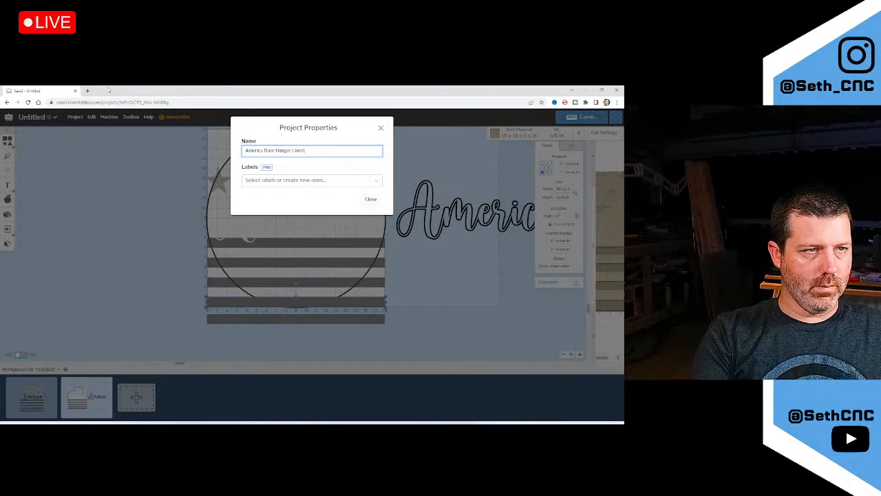
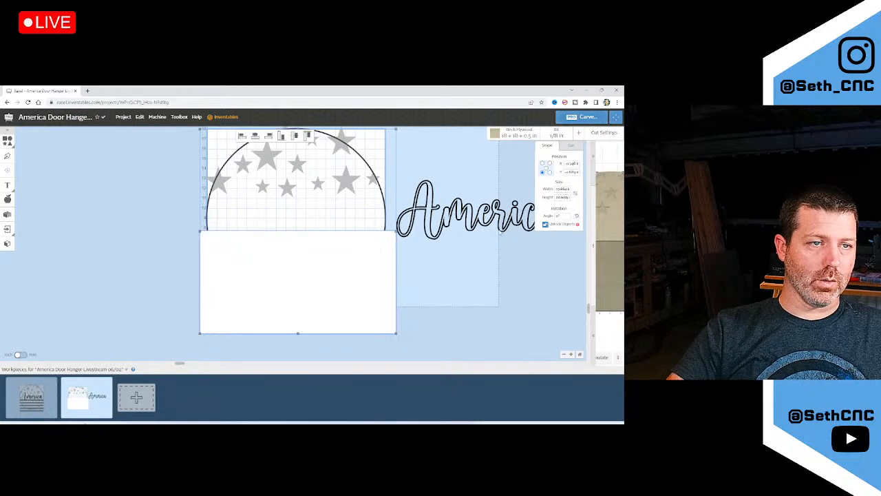
Combine the half-circle and rectangle, then undo the merge
right_click(379, 261)
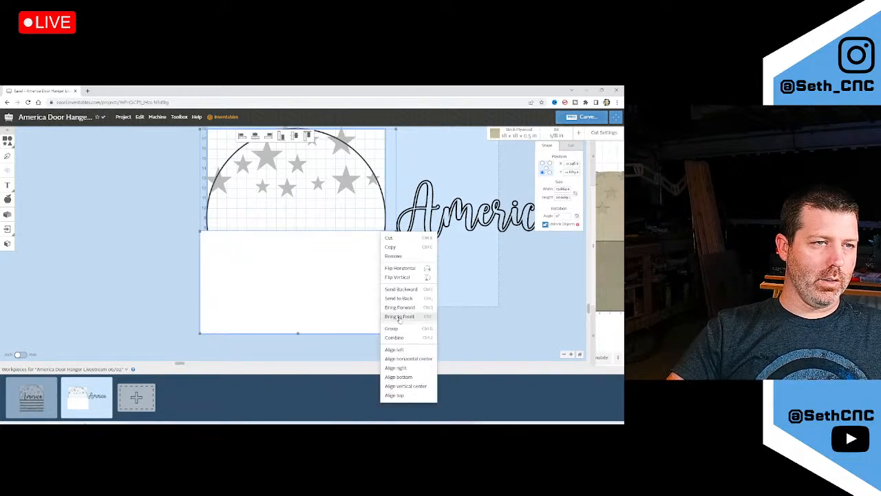
click(404, 338)
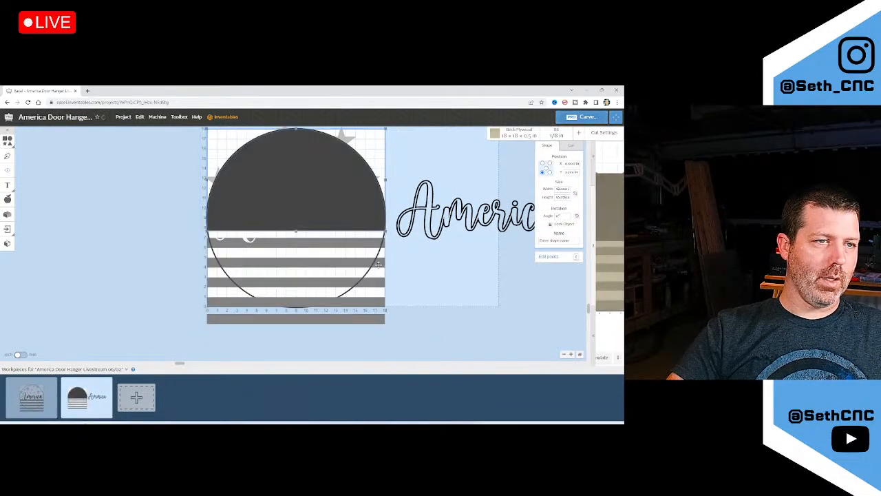
click(404, 271)
scroll(372, 219, up, 3)
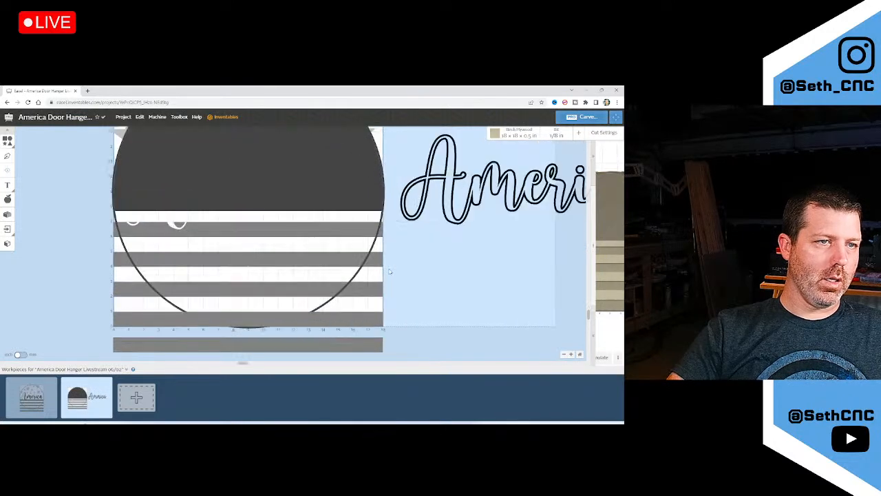
scroll(368, 219, down, 2)
key(ctrl+z)
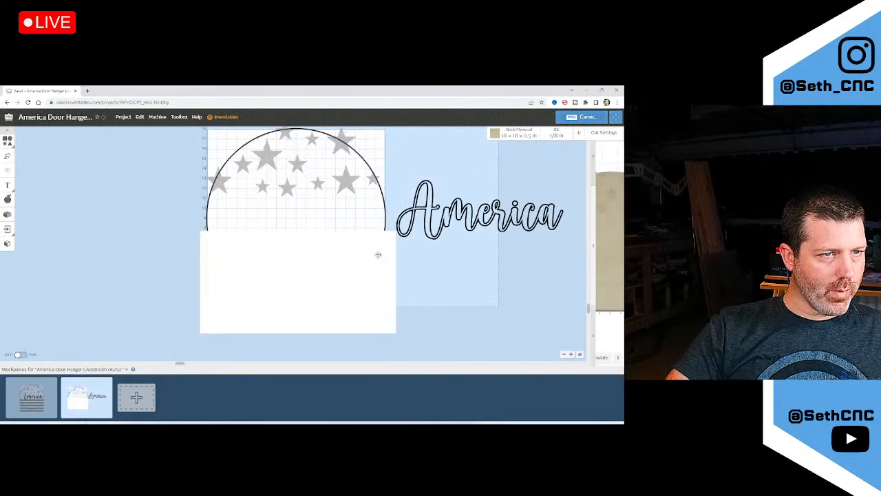
Give the white rectangle a cut depth and bring the striped rectangle to the front
click(379, 254)
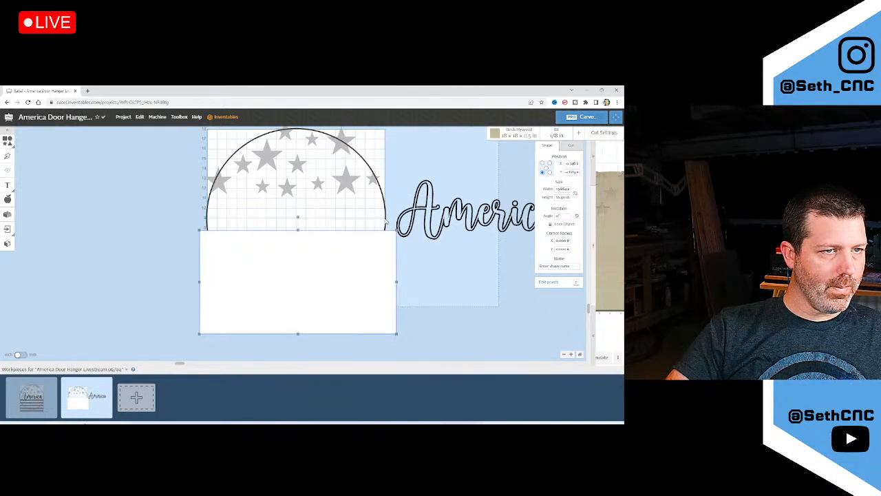
click(569, 146)
mouse_move(558, 160)
mouse_down()
mouse_move(558, 174)
mouse_move(560, 158)
mouse_up()
click(386, 214)
right_click(374, 234)
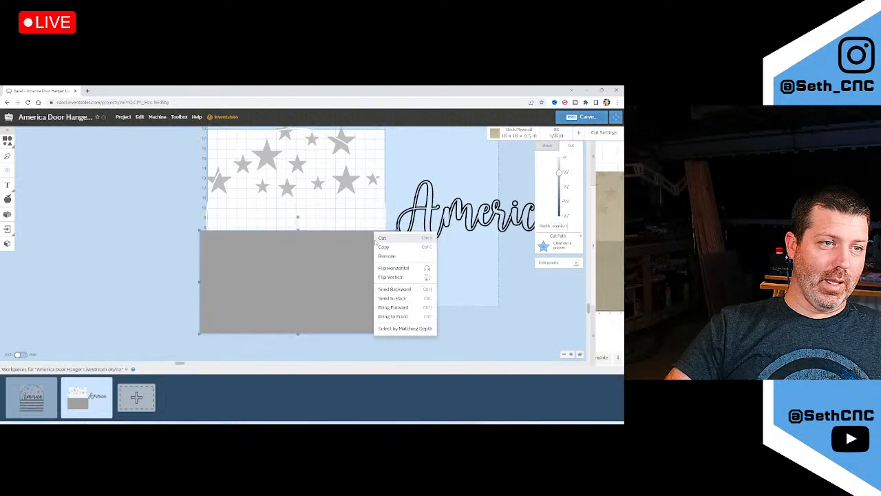
click(402, 316)
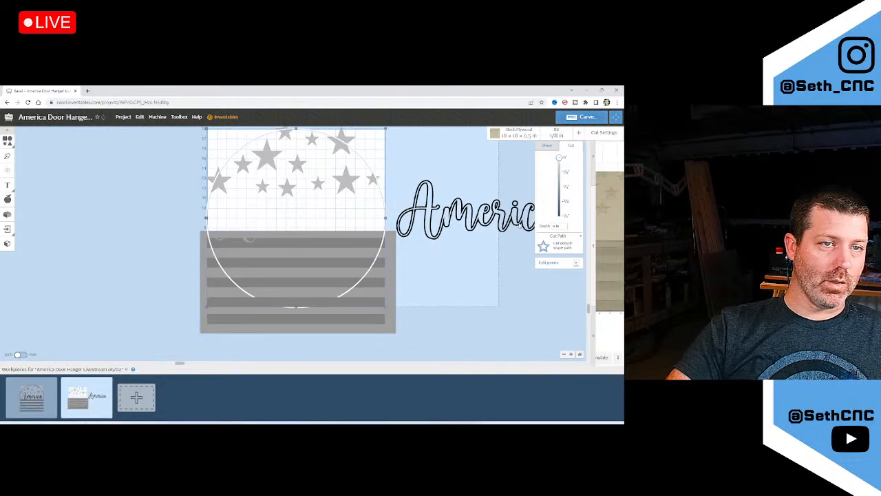
Make the circle a pocket cut and subtract it from the striped rectangle, undoing a stray move
click(551, 246)
click(554, 247)
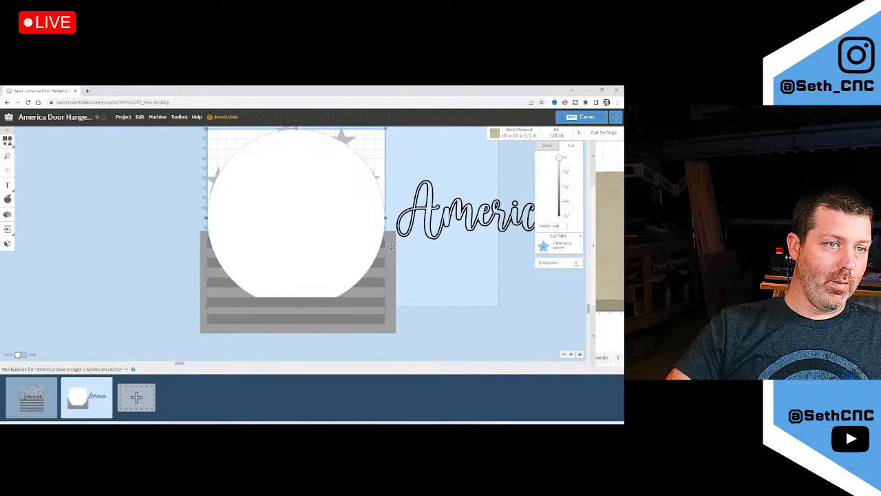
shift+click(391, 250)
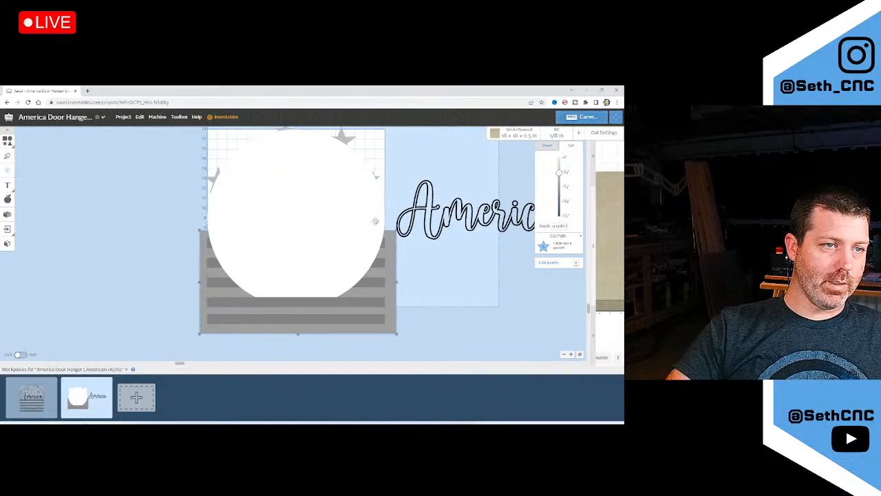
right_click(377, 221)
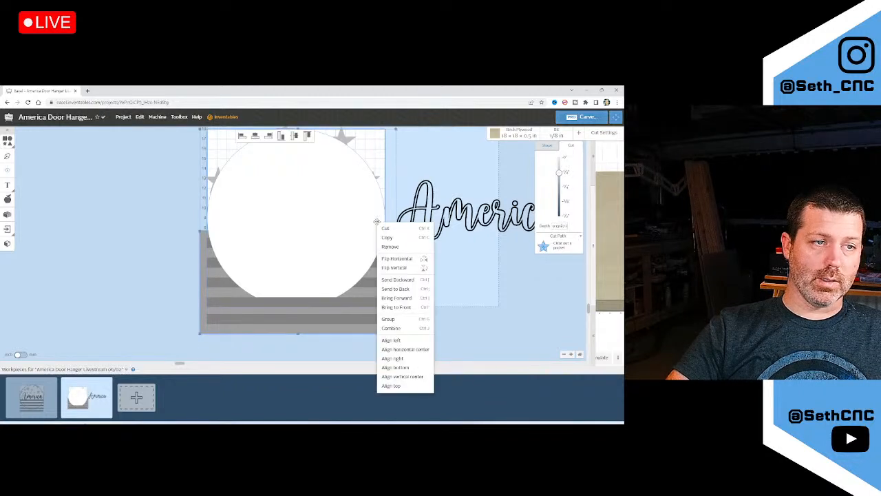
click(398, 324)
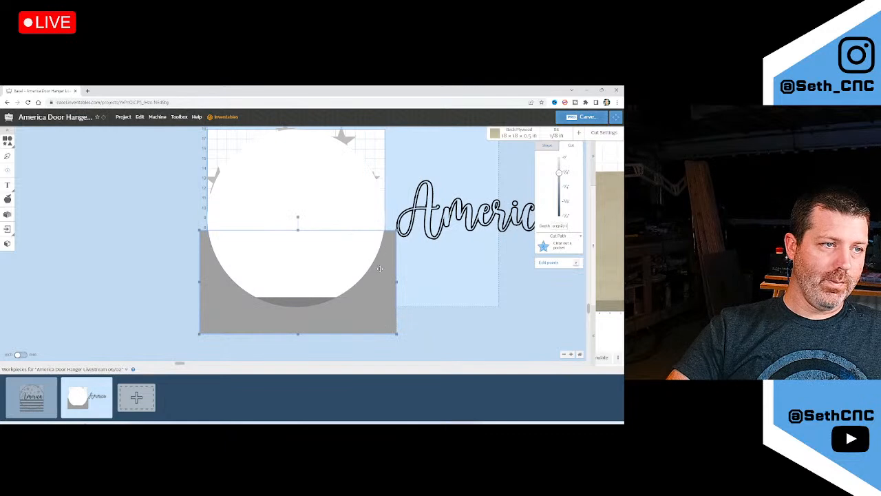
drag(389, 258, 447, 285)
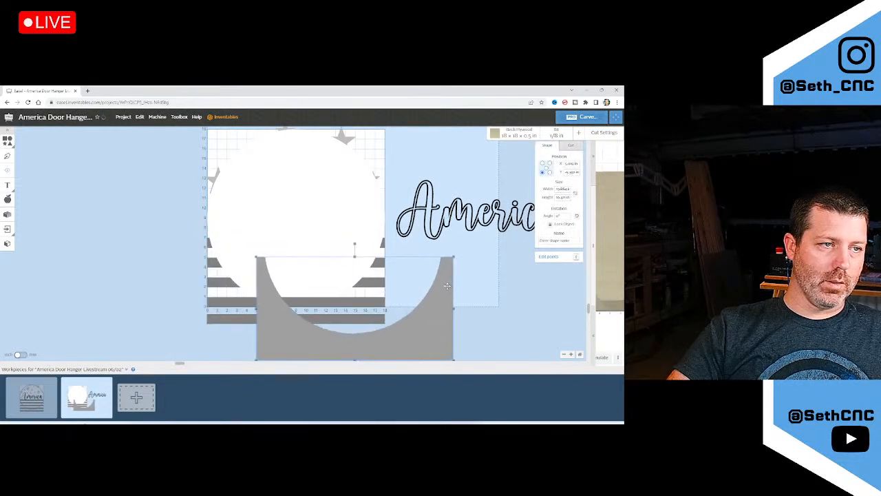
key(ctrl+z)
Give the circle a 0.23 depth cut outside its path and set the rectangle's depth to 0
click(368, 208)
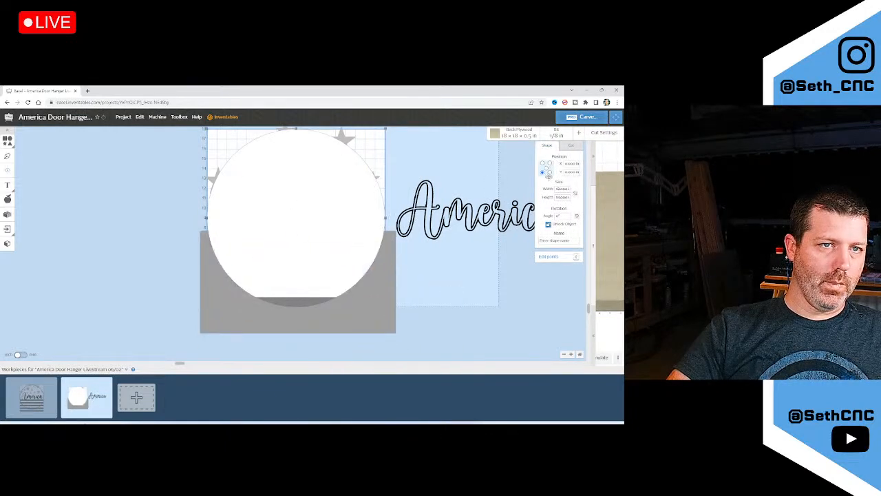
click(570, 148)
drag(559, 158, 559, 184)
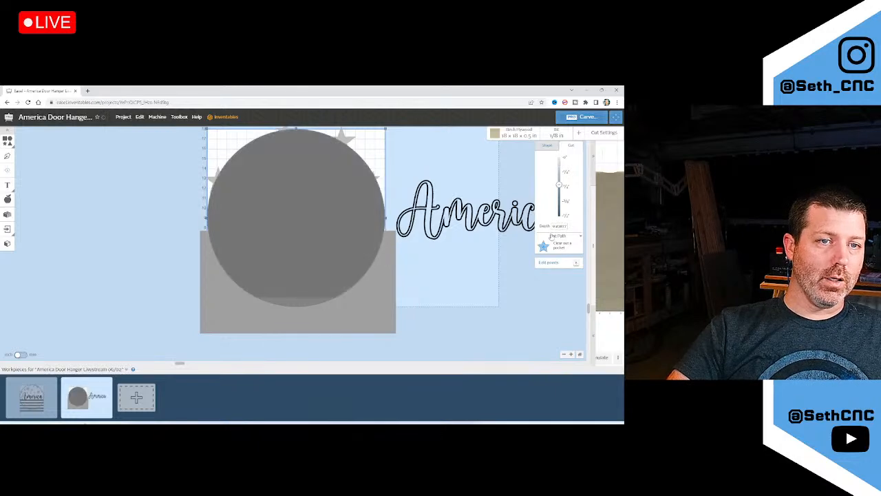
click(557, 237)
click(555, 276)
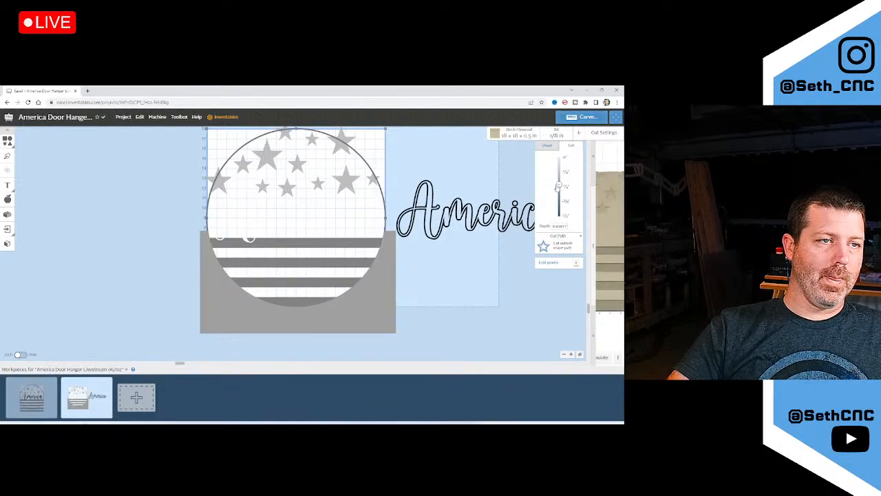
click(391, 256)
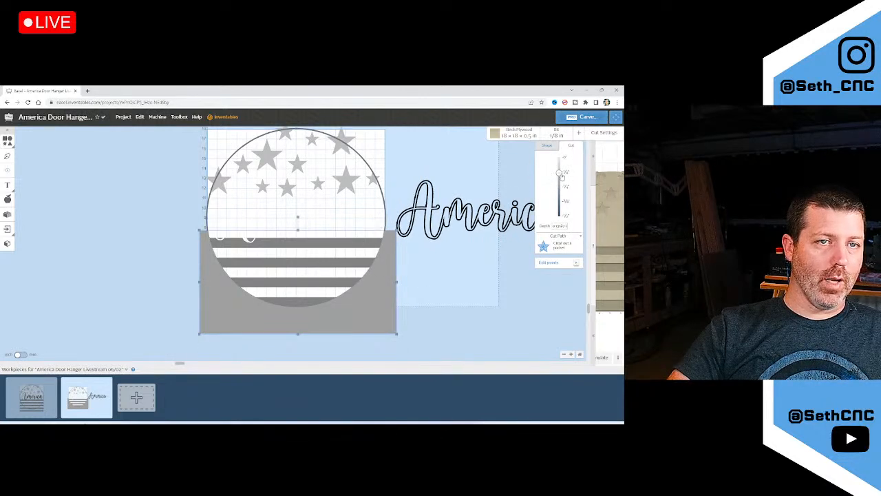
drag(559, 172, 559, 157)
Select the four flag stripes and combine them into one object
click(307, 256)
scroll(305, 257, up, 3)
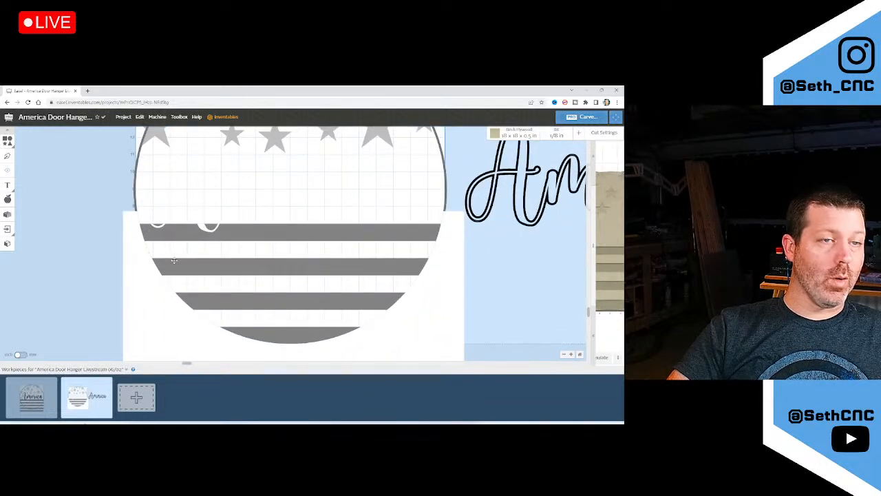
click(421, 230)
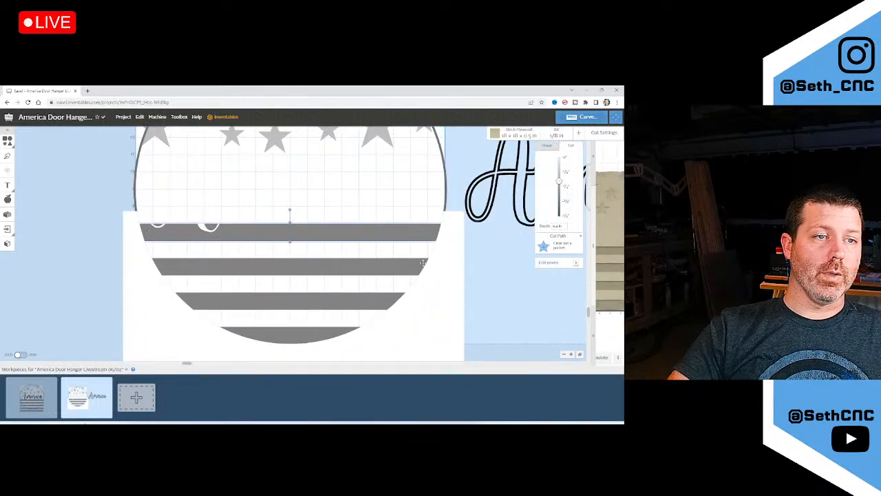
scroll(457, 267, down, 3)
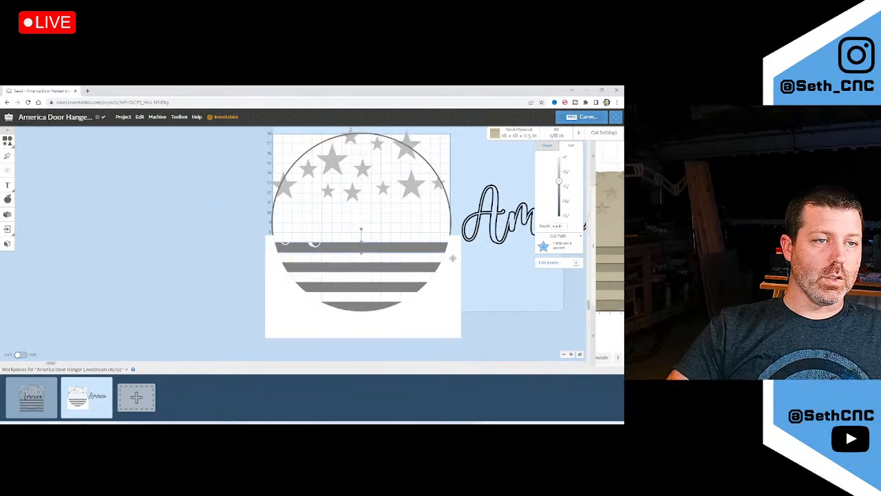
scroll(452, 258, up, 3)
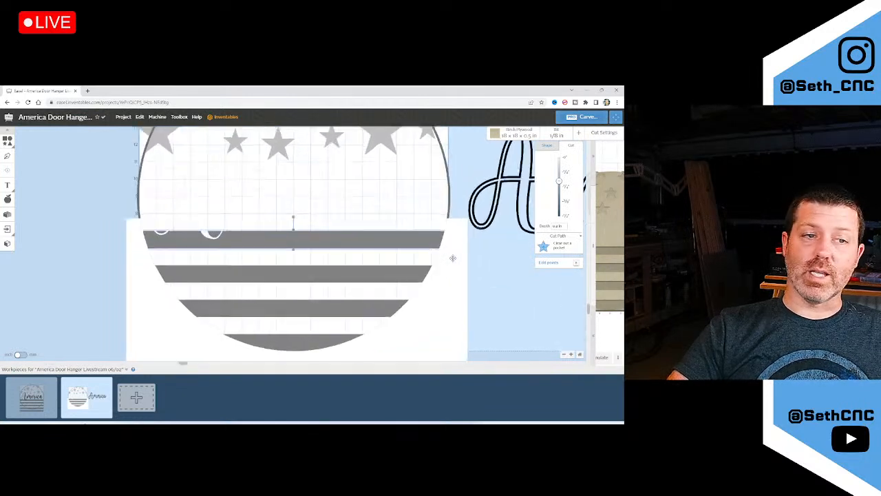
shift+click(410, 280)
shift+click(370, 308)
shift+click(317, 337)
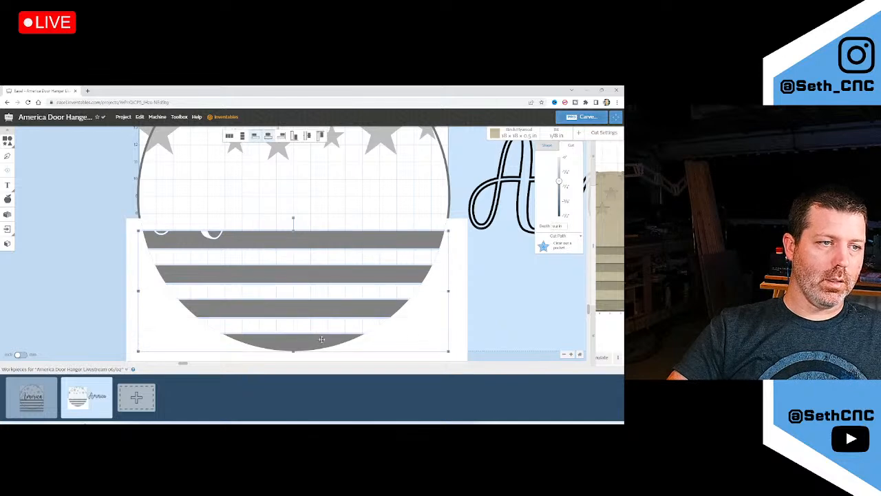
right_click(424, 331)
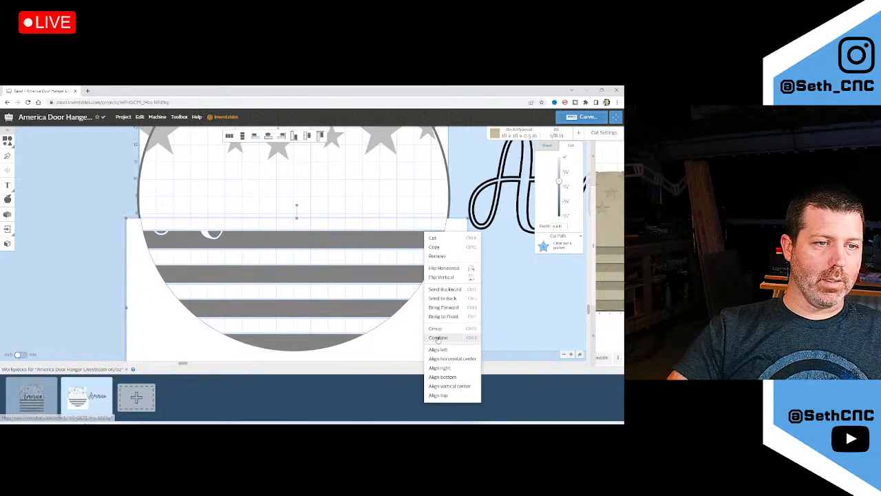
click(437, 337)
Delete the grey bar below the circle and select the combined stripes
scroll(420, 244, down, 3)
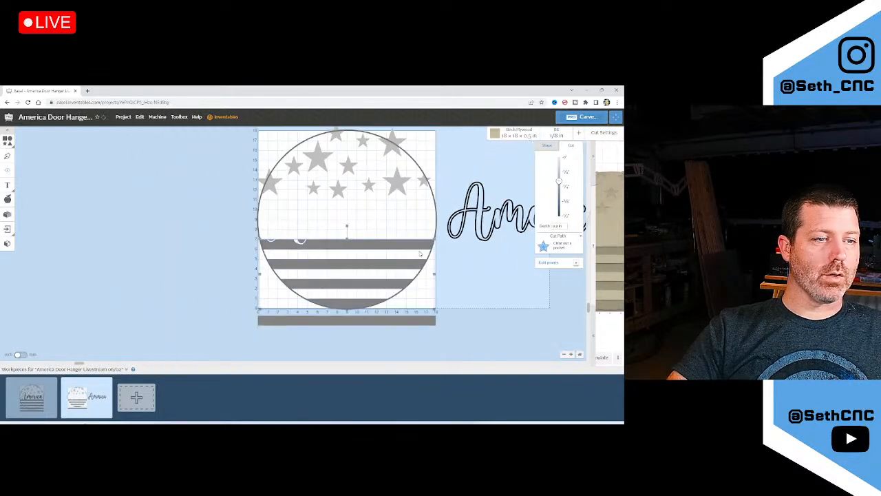
click(416, 320)
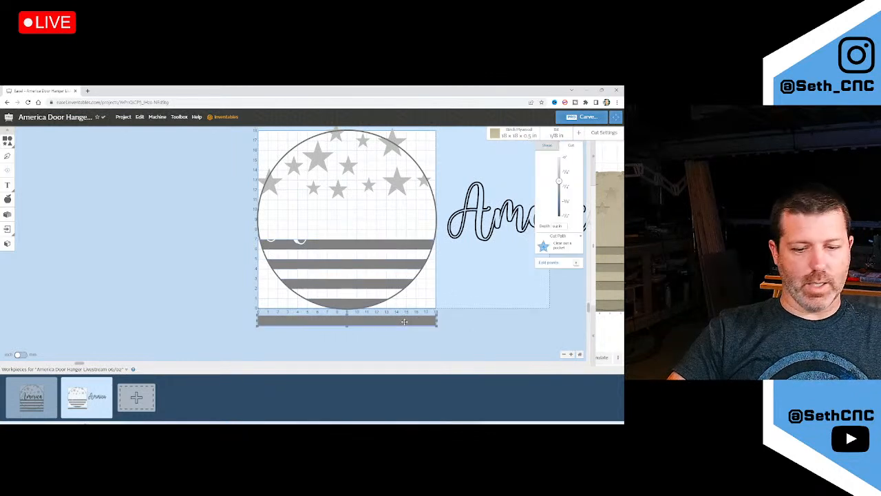
key(Delete)
click(362, 300)
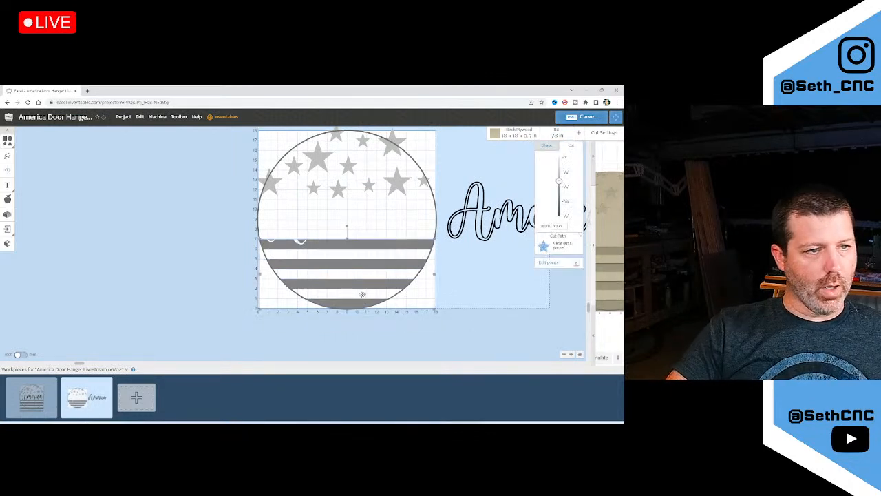
Zoom around the star-and-stripe circle to inspect it and select the grey bar beneath it
scroll(397, 257, up, 5)
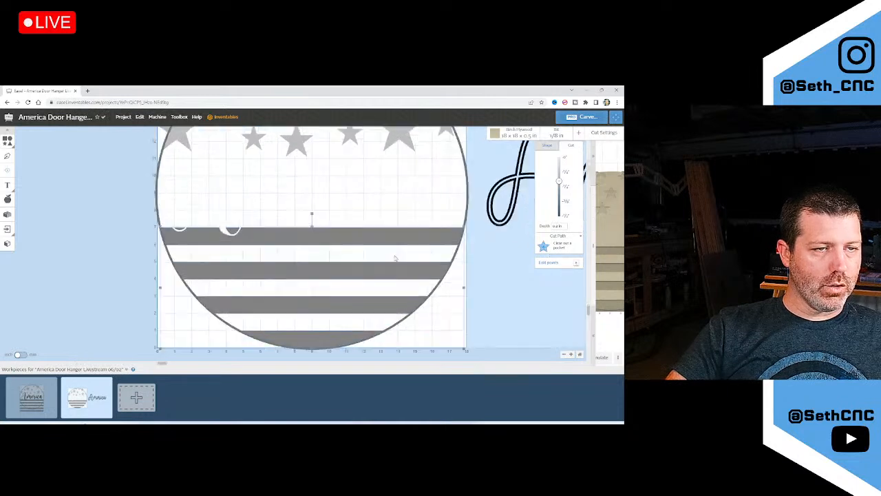
scroll(470, 228, up, 2)
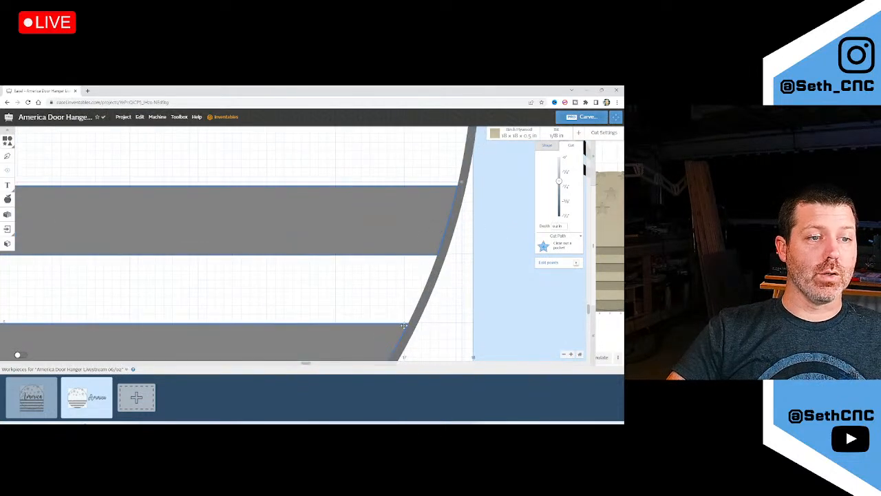
scroll(404, 325, down, 2)
scroll(375, 215, down, 1)
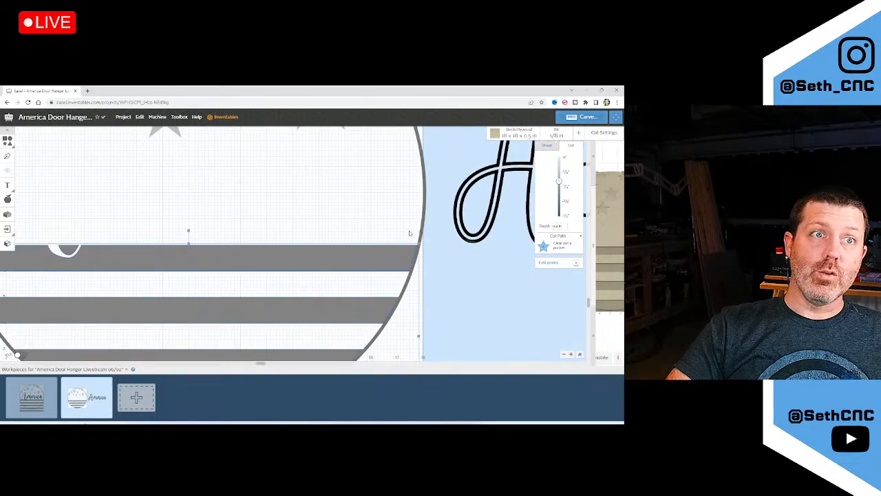
scroll(403, 259, down, 1)
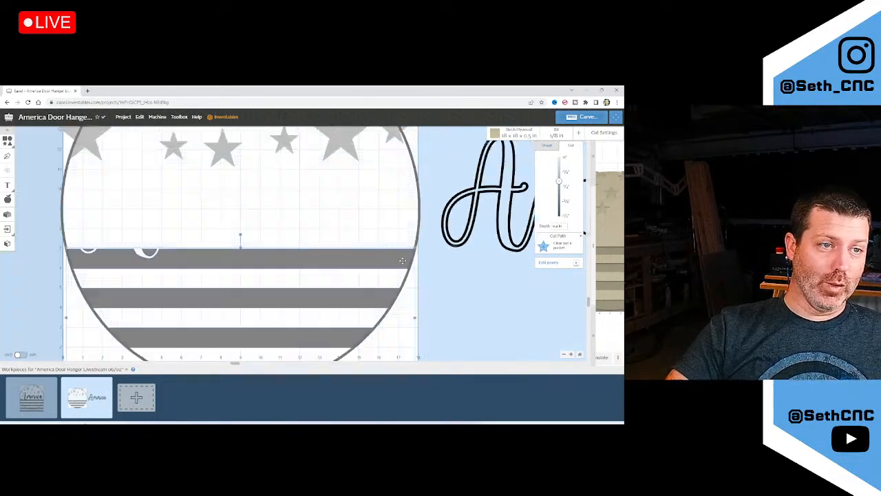
scroll(403, 260, down, 1)
scroll(244, 282, down, 1)
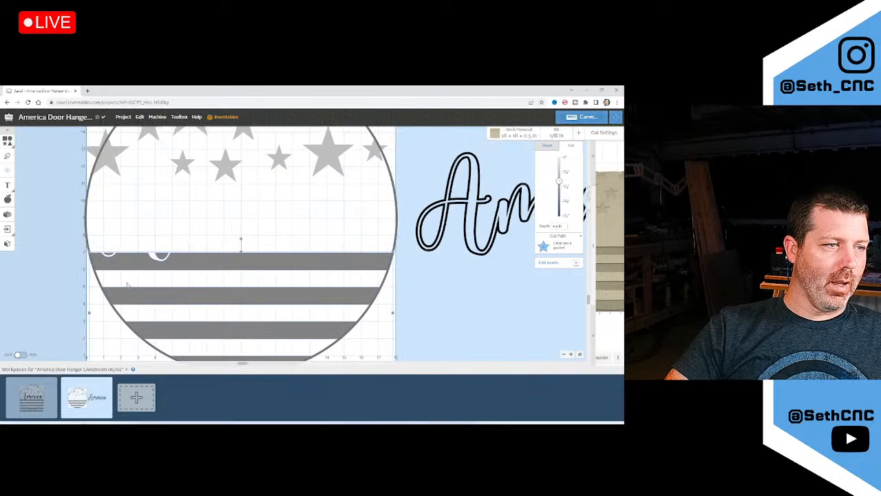
scroll(192, 317, down, 2)
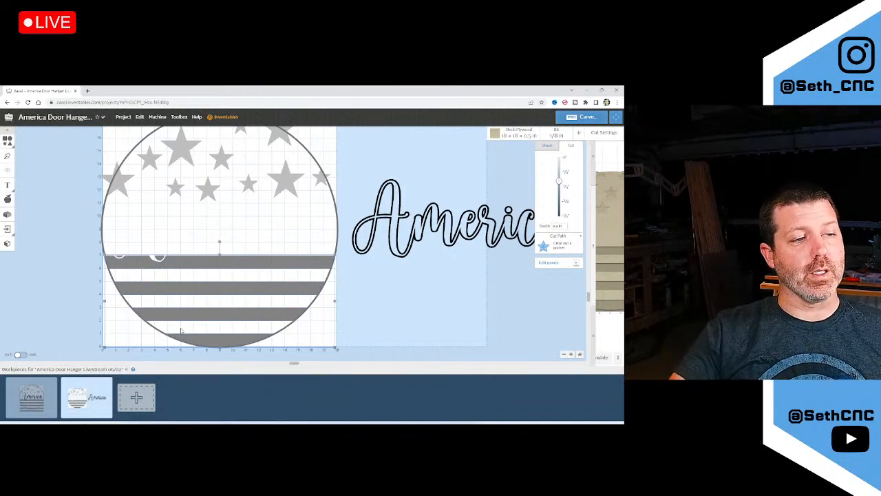
scroll(165, 318, down, 3)
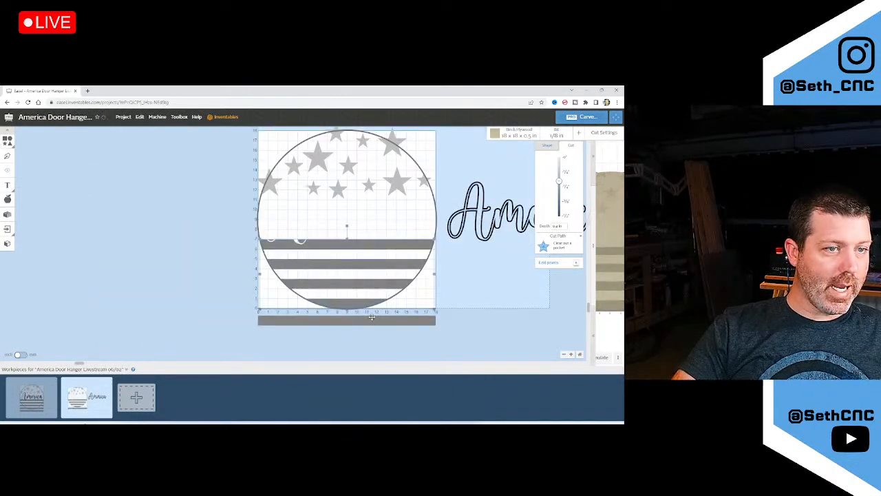
click(371, 316)
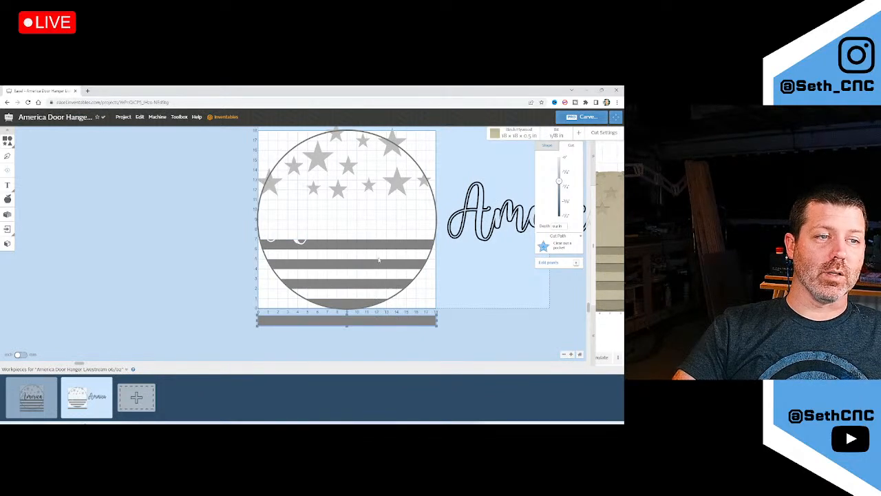
scroll(404, 259, up, 3)
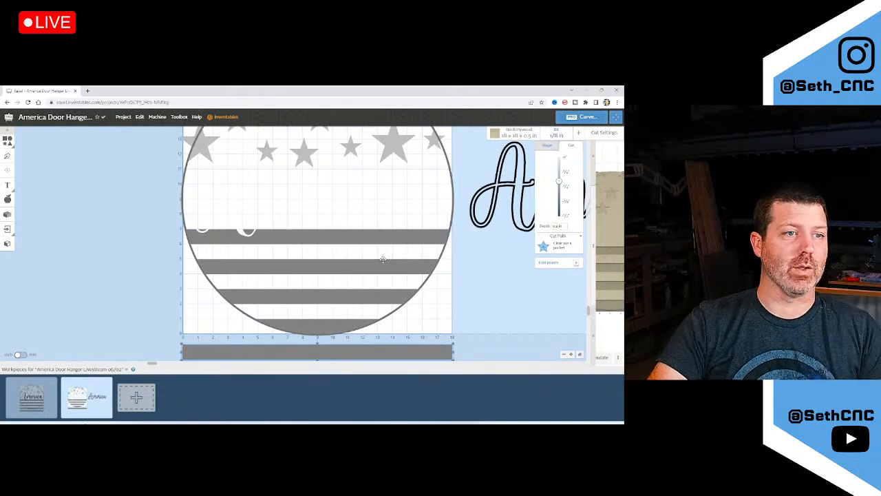
scroll(434, 307, down, 2)
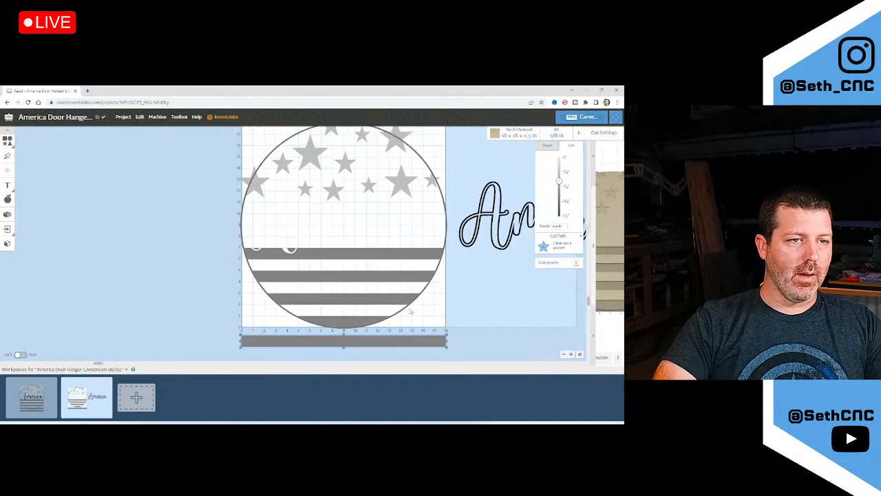
scroll(401, 242, up, 2)
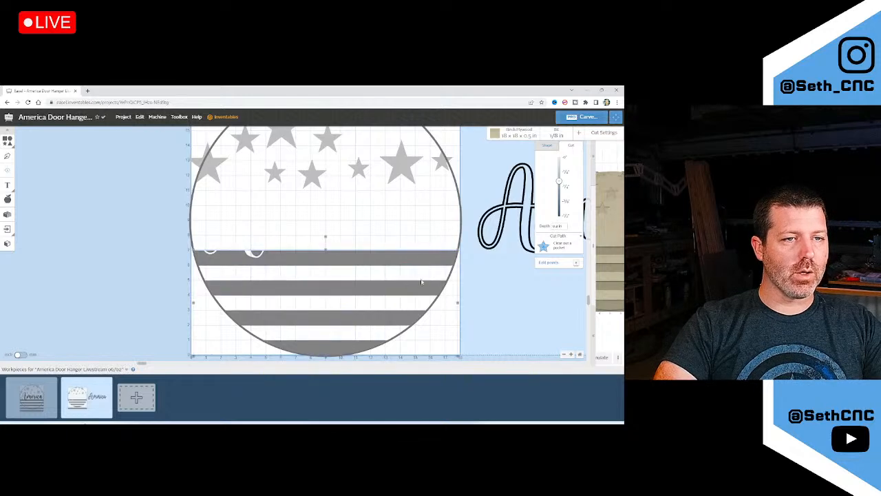
scroll(413, 303, down, 3)
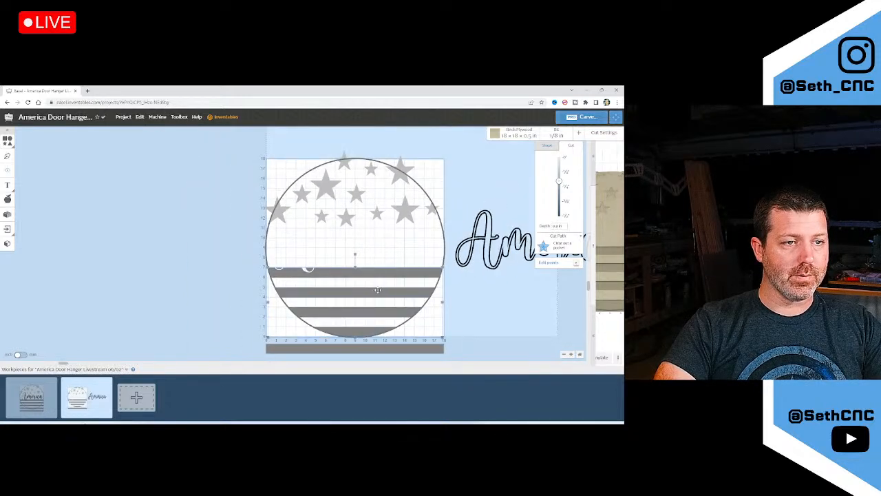
Pull the striped half-circle out of the circle and give it an outside cut about 0.5 in deep
drag(377, 290, 563, 297)
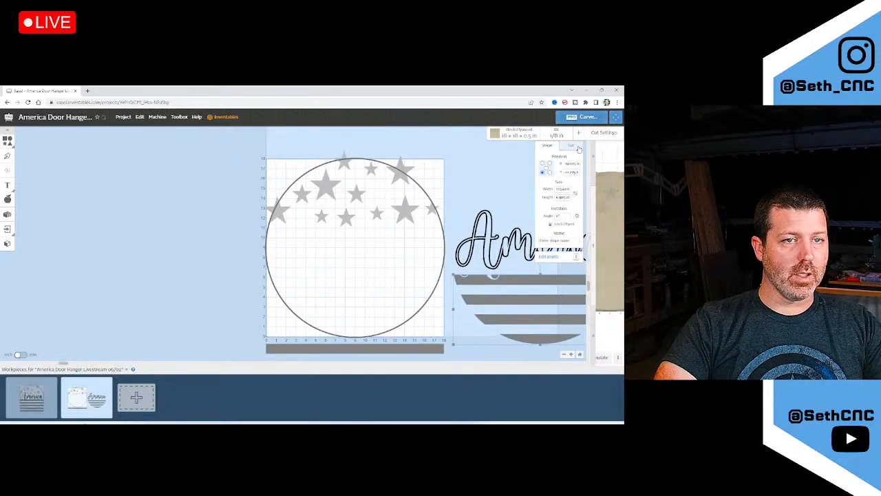
click(571, 145)
click(559, 246)
click(544, 274)
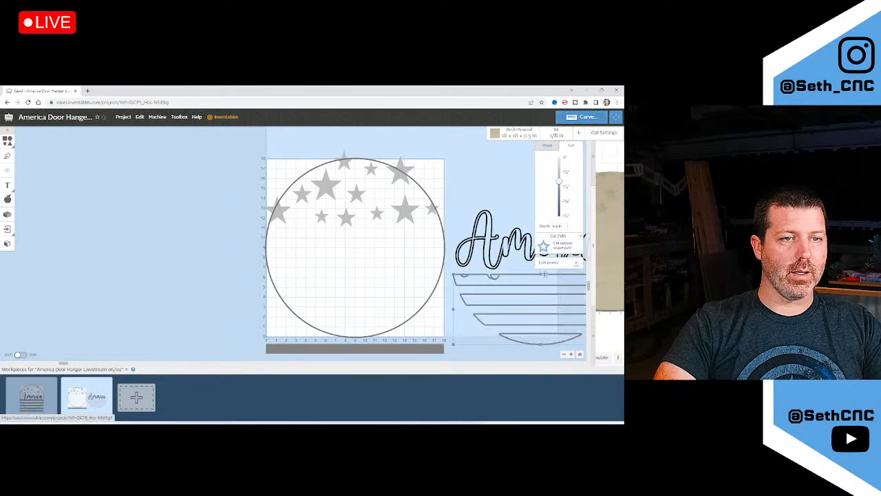
scroll(372, 278, down, 2)
drag(560, 182, 566, 215)
Shift the stripes toward the circle and inspect their cuts in a widened 3D preview
scroll(458, 277, up, 5)
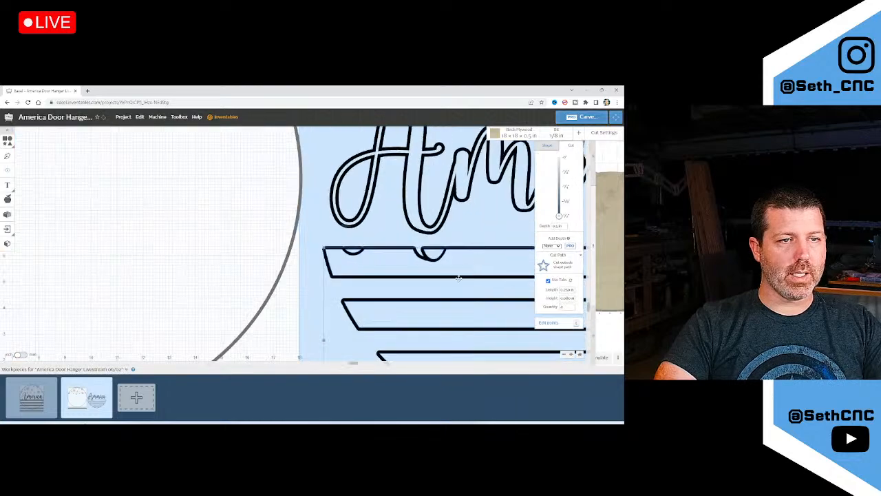
scroll(459, 277, up, 3)
scroll(415, 243, up, 2)
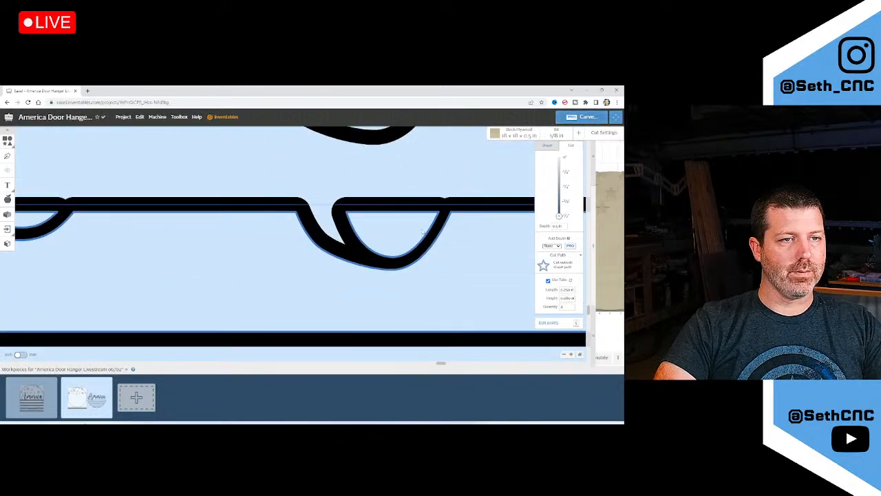
scroll(422, 231, down, 5)
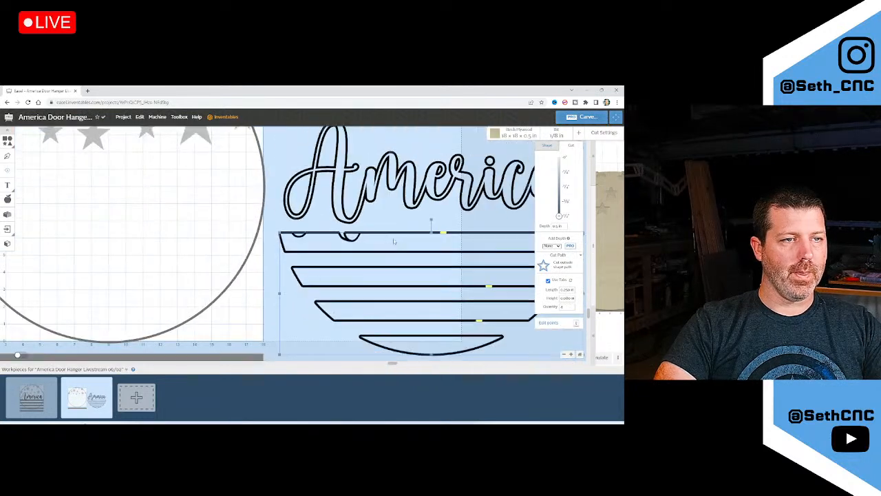
drag(383, 234, 248, 234)
drag(591, 223, 300, 229)
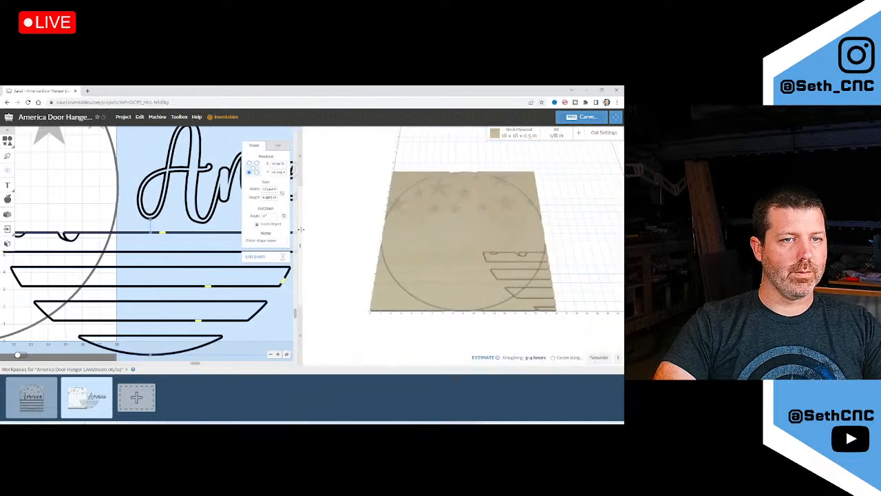
scroll(535, 256, up, 5)
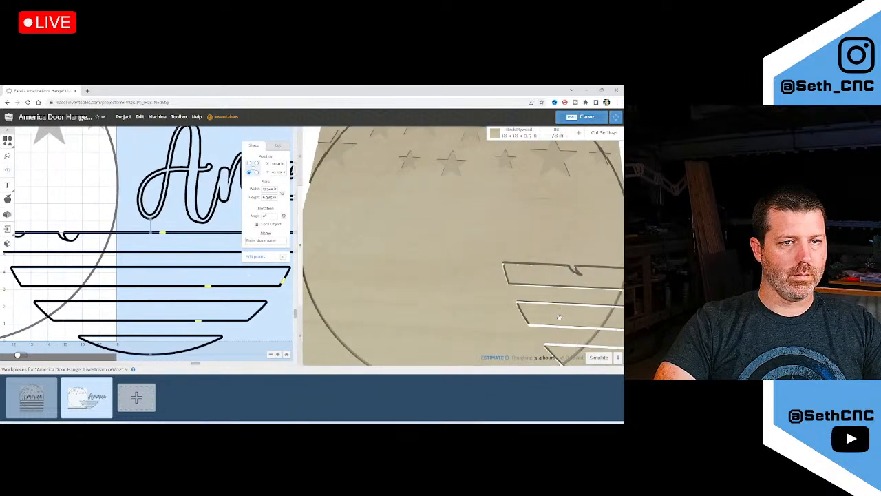
drag(559, 317, 500, 307)
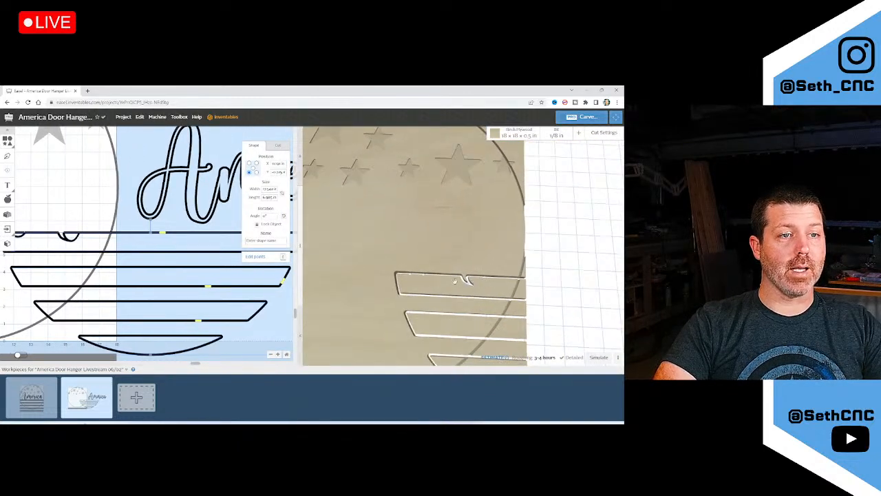
scroll(179, 254, down, 3)
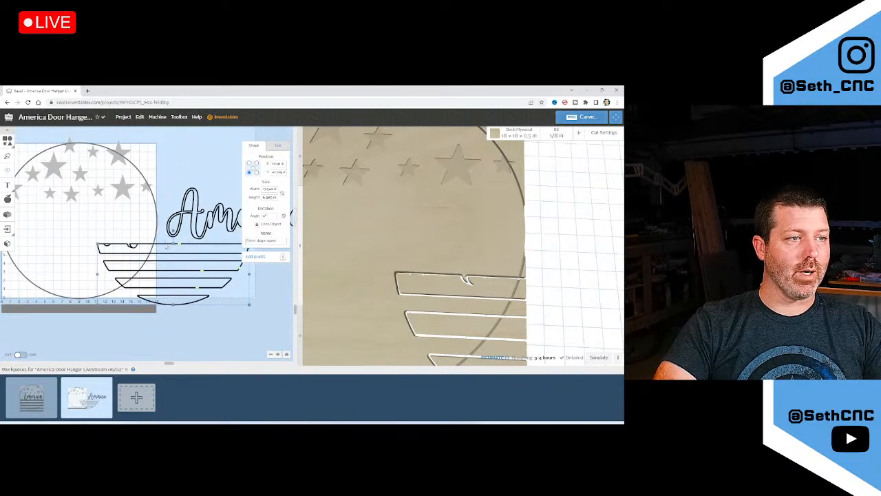
Move the stripes and lettering off the circle, then collapse the 3D preview and workpieces strip
drag(166, 246, 233, 246)
scroll(168, 263, down, 2)
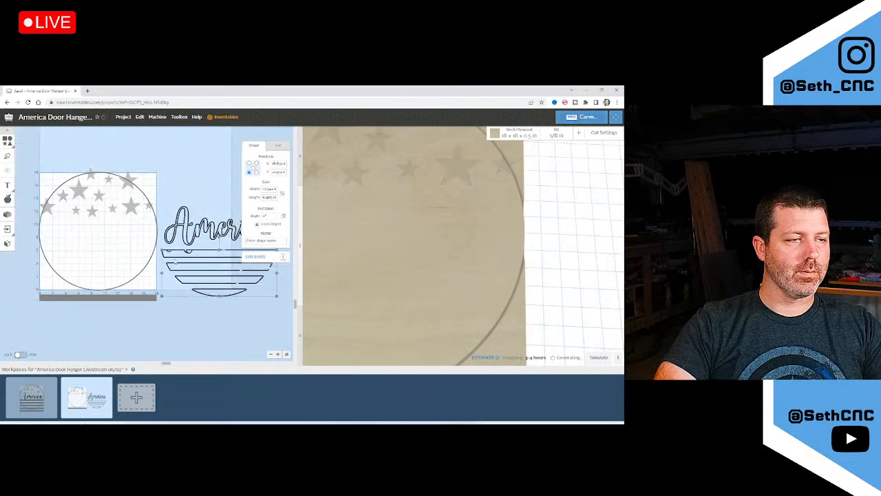
scroll(213, 259, up, 5)
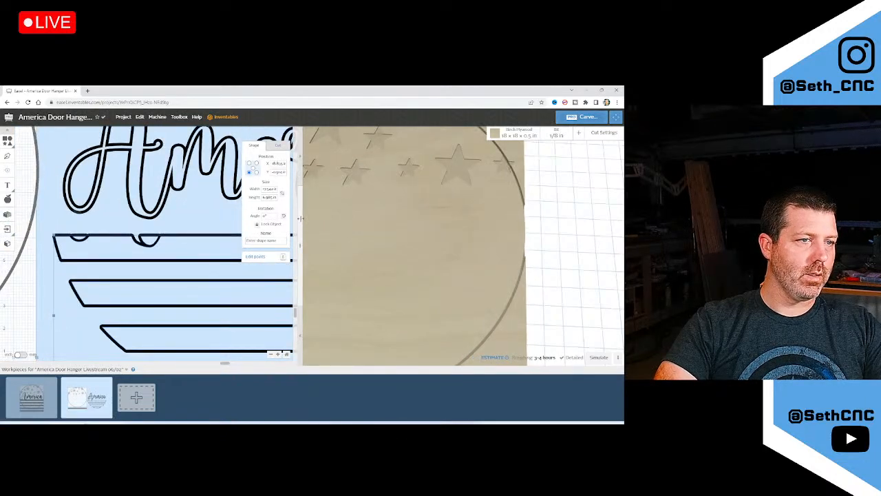
drag(300, 218, 596, 218)
click(134, 369)
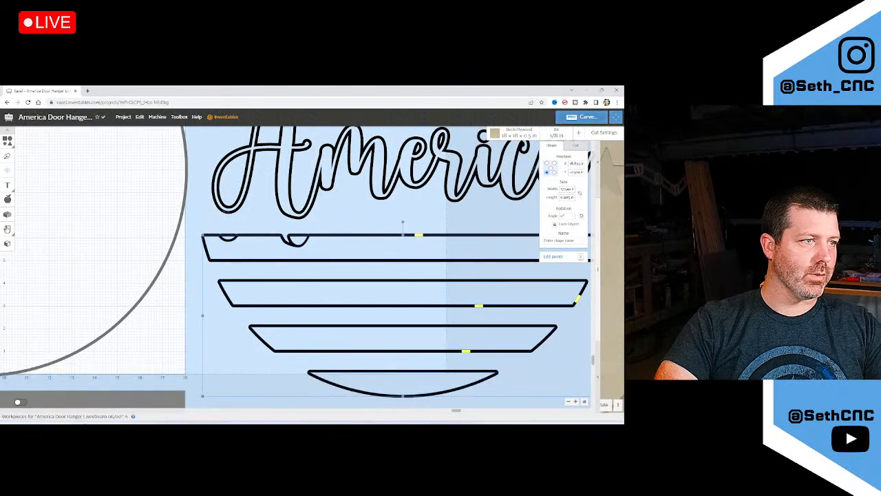
click(8, 230)
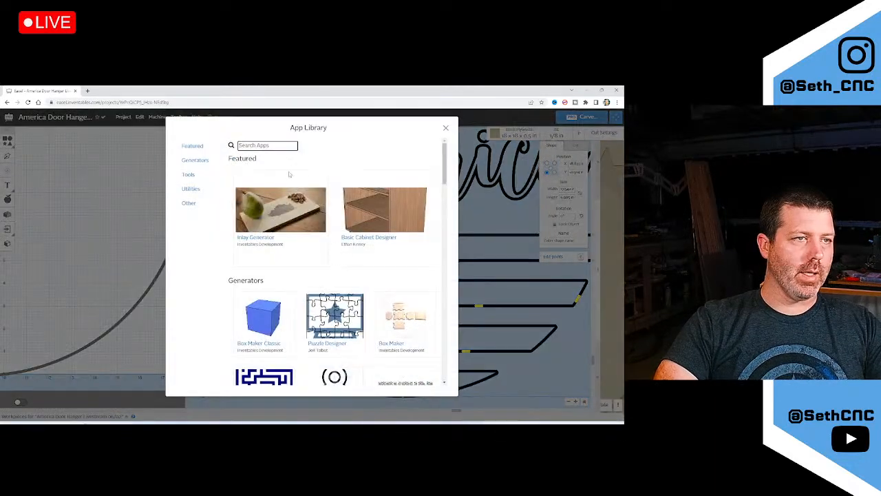
Find the Shape Exploder app with the search 'shape' and explode the selected stripes
text(shape)
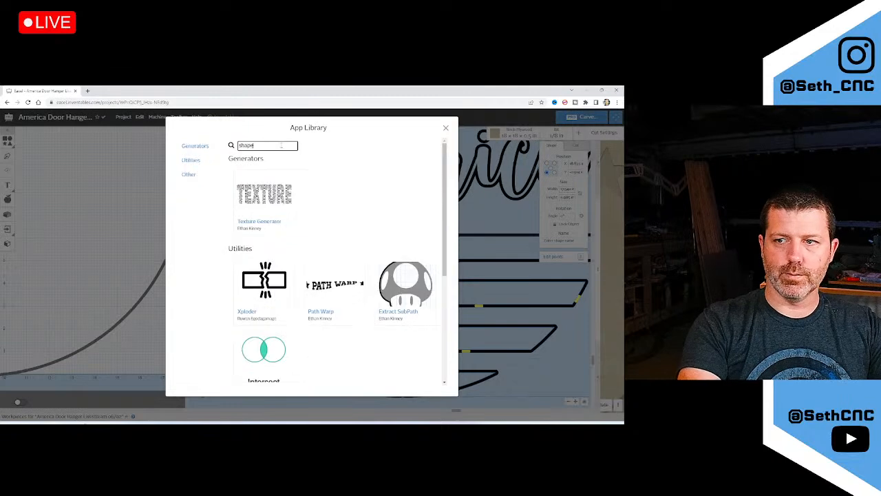
scroll(281, 249, down, 3)
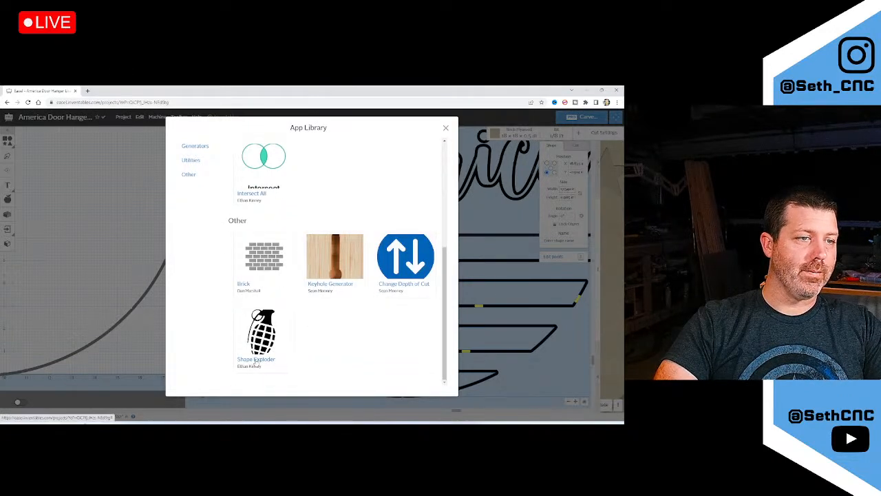
click(257, 365)
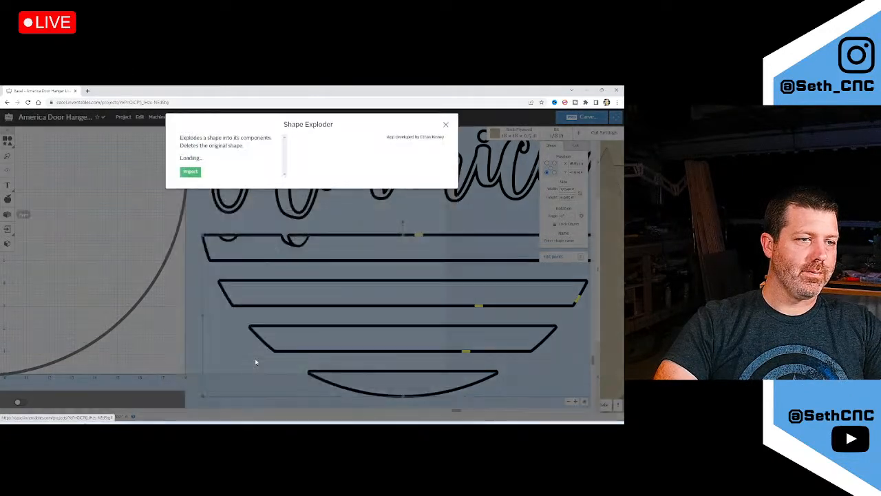
click(190, 162)
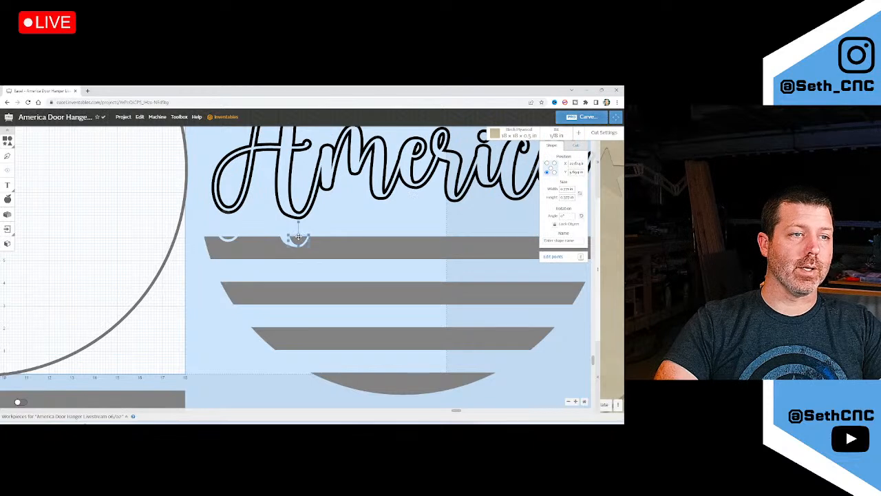
Stack the second, third and curved bottom stripes tightly under the top stripe
drag(298, 237, 334, 222)
drag(228, 237, 250, 228)
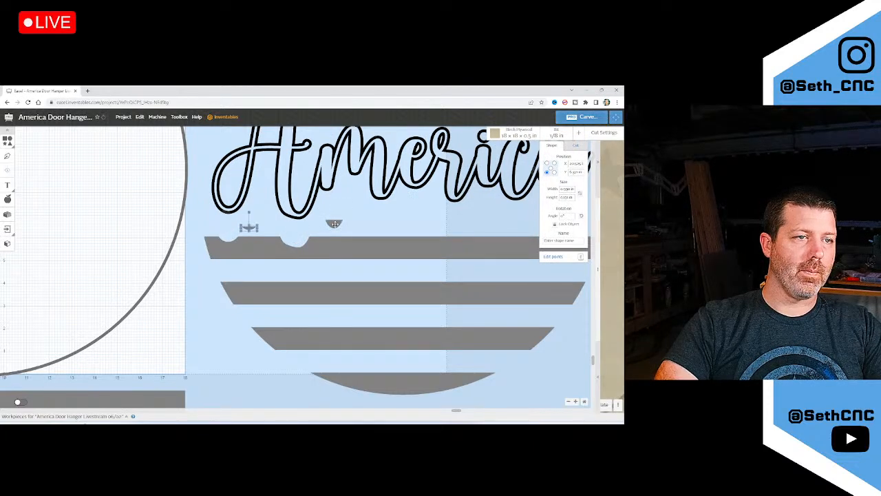
drag(334, 223, 299, 231)
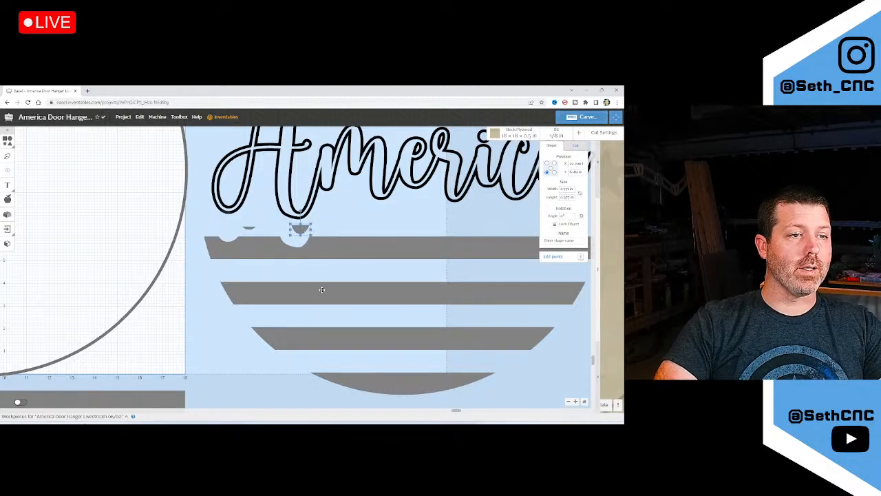
drag(322, 290, 317, 271)
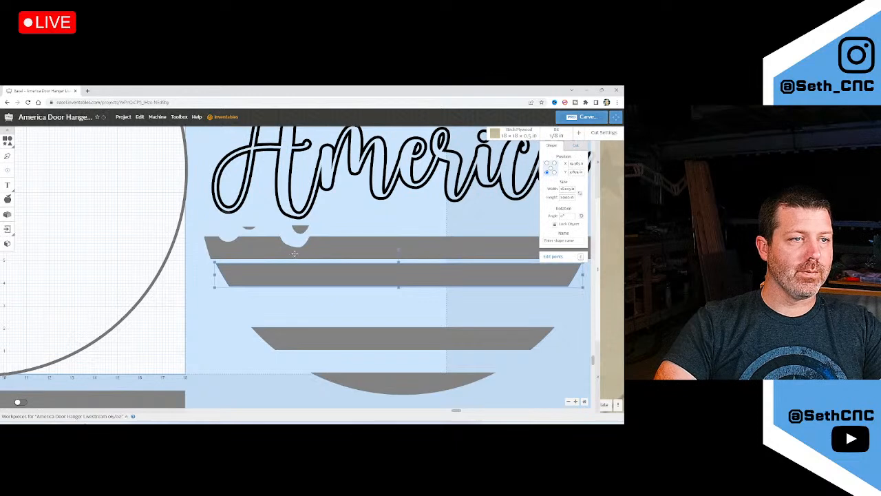
drag(308, 340, 298, 304)
drag(378, 389, 371, 339)
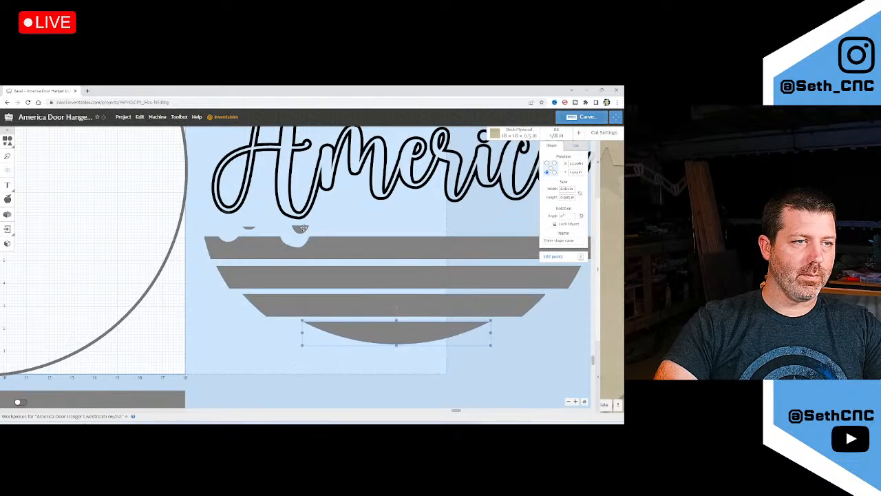
Place the two small notch pieces beside the bottom stripe and select all the pieces
drag(303, 227, 295, 329)
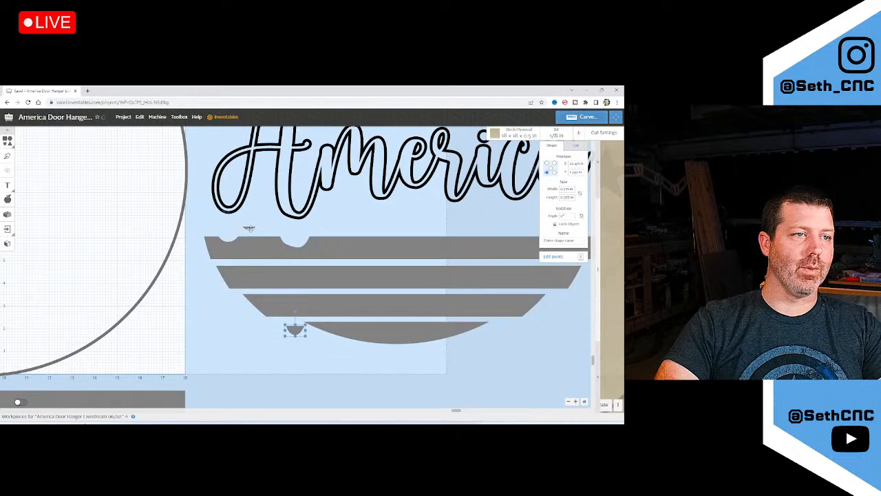
drag(249, 227, 267, 326)
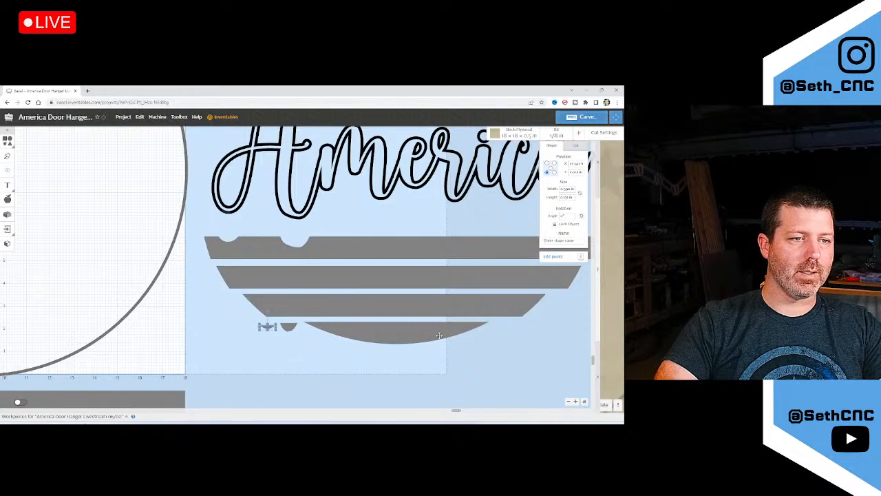
drag(197, 236, 590, 348)
click(575, 145)
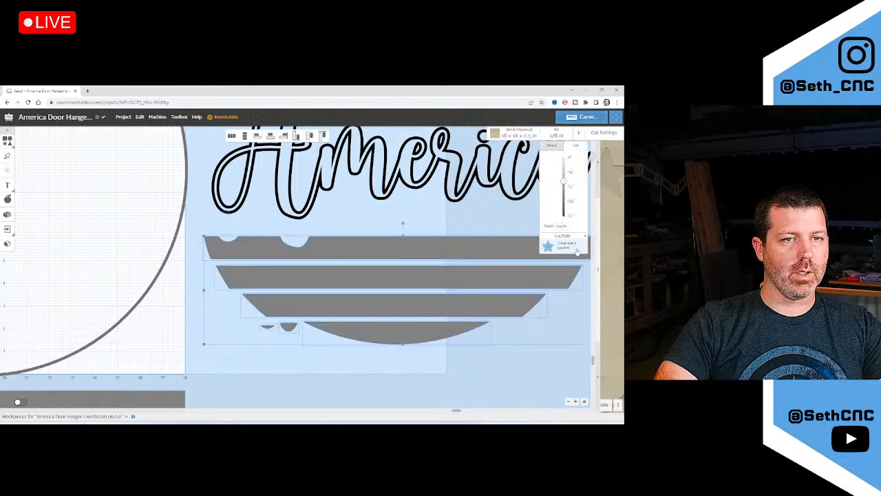
click(563, 242)
click(563, 275)
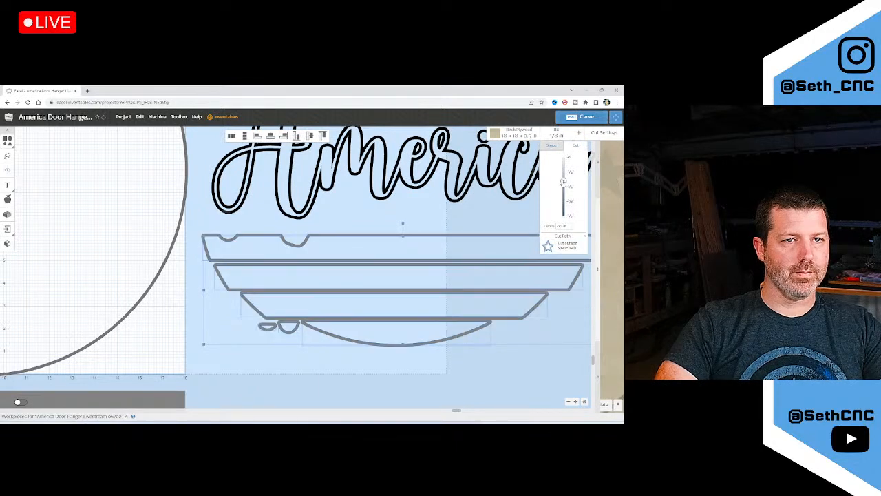
drag(563, 181, 563, 221)
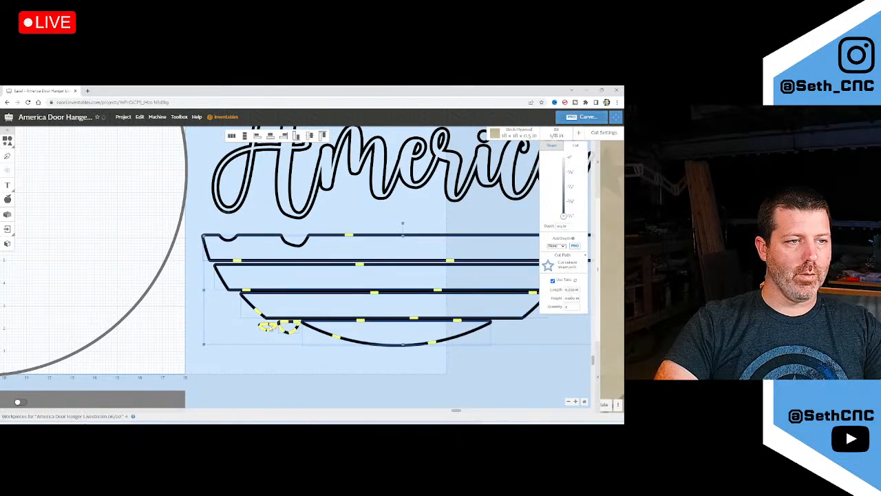
scroll(268, 325, up, 3)
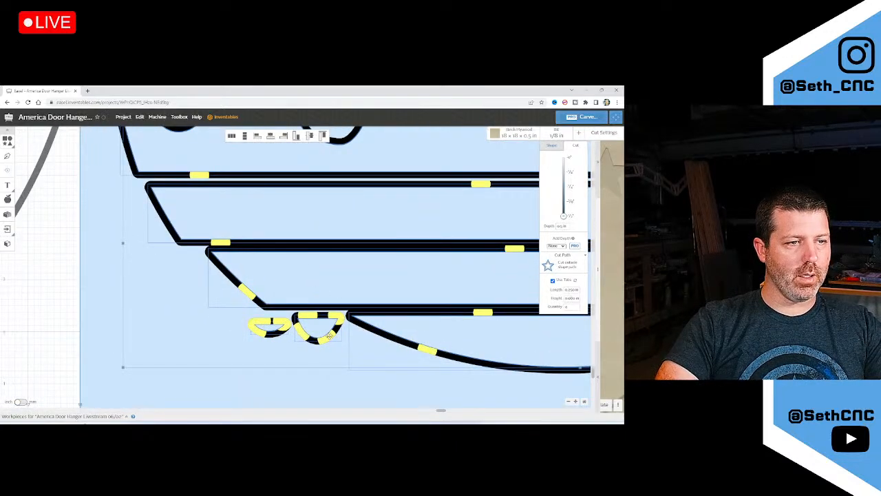
scroll(329, 335, down, 5)
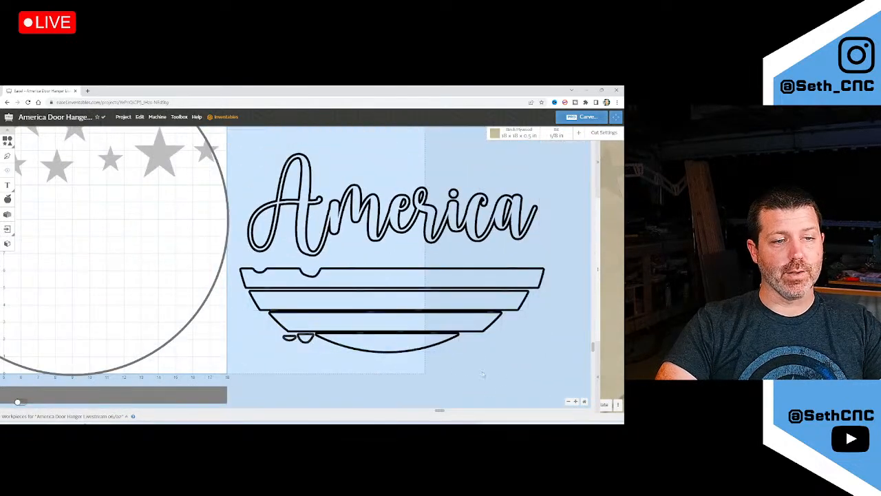
Nudge the stripes into line so they stack without gaps
drag(493, 375, 324, 272)
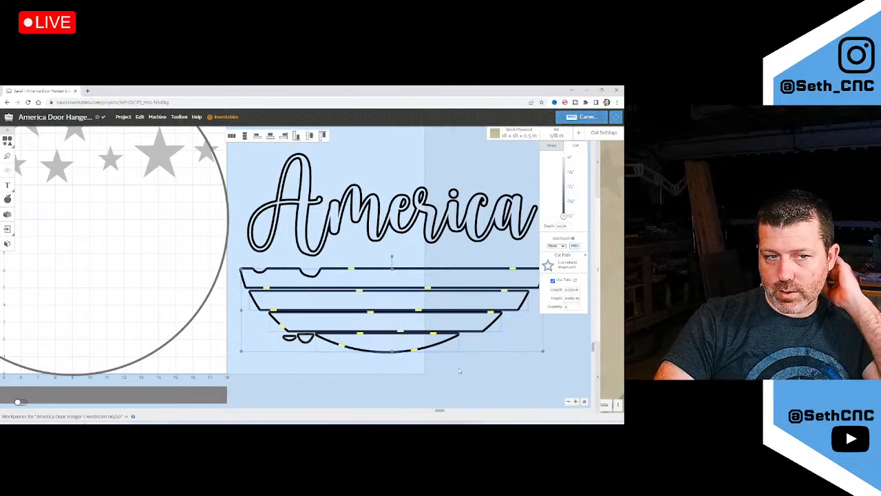
click(436, 353)
scroll(377, 256, up, 10)
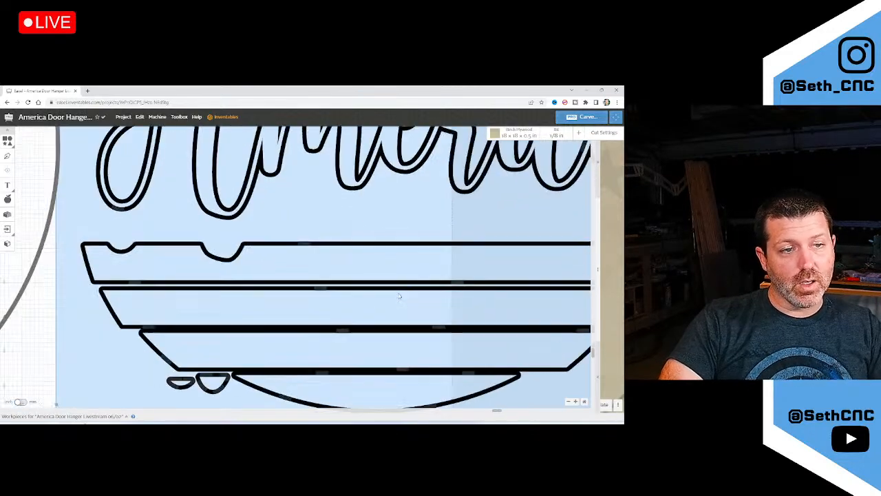
click(389, 274)
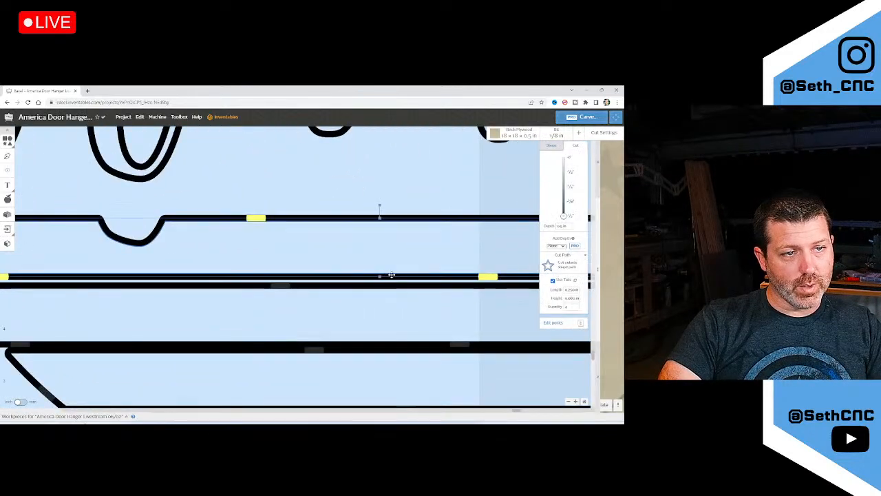
drag(390, 274, 391, 282)
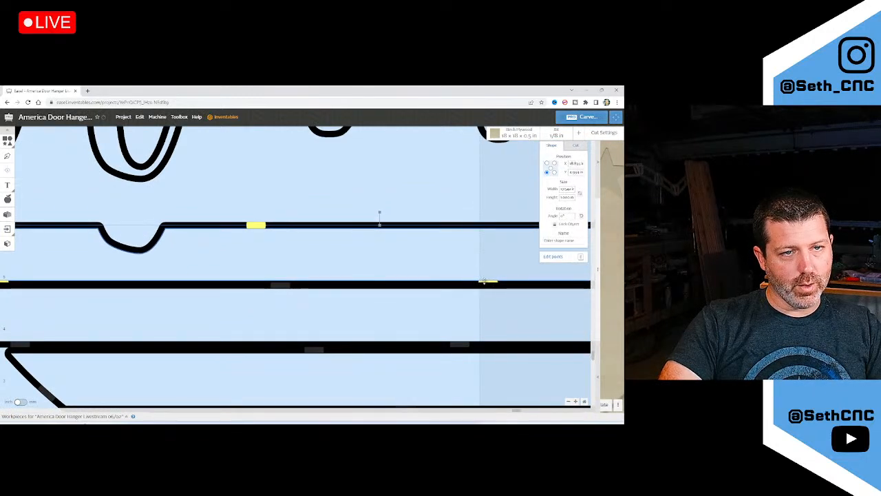
click(411, 340)
scroll(410, 350, down, 3)
click(412, 349)
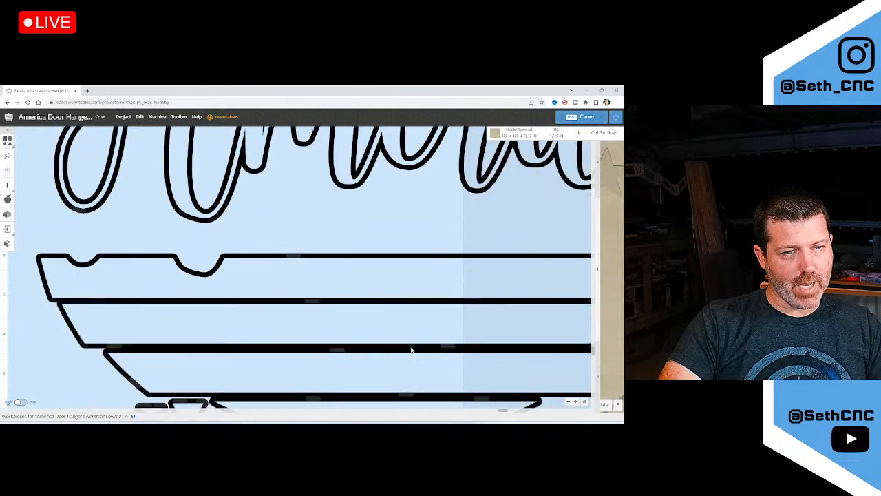
drag(399, 350, 399, 346)
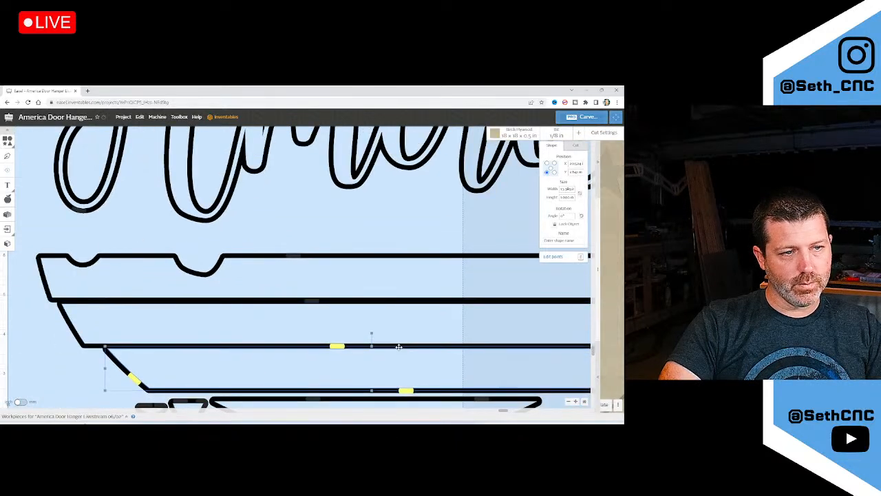
scroll(283, 346, down, 3)
scroll(283, 346, up, 5)
Stretch the small D-shaped piece taller by its top handle
click(324, 363)
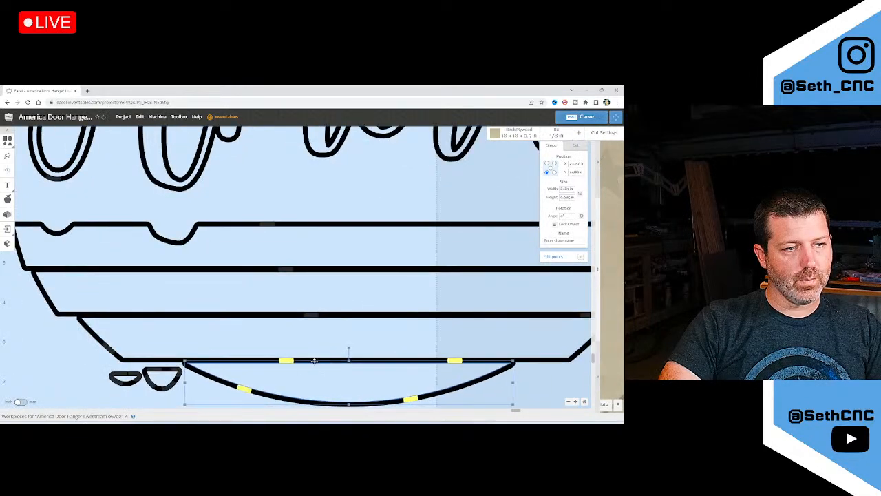
scroll(300, 367, up, 3)
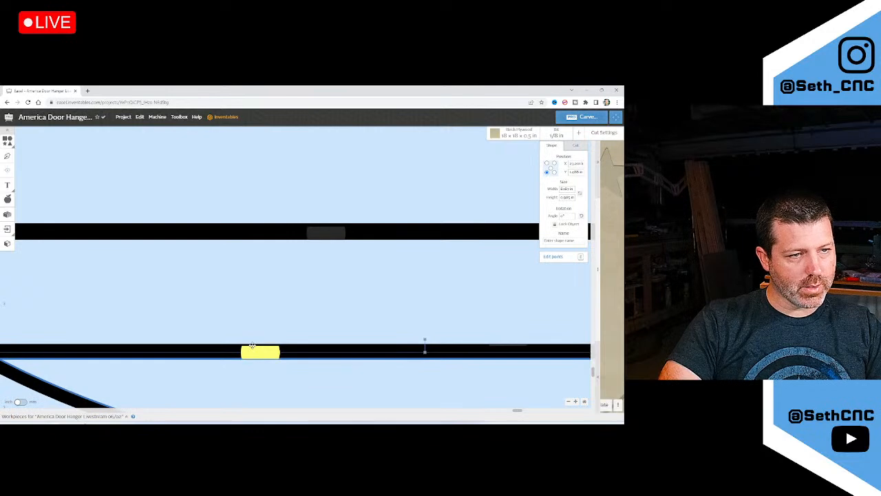
scroll(268, 354, down, 5)
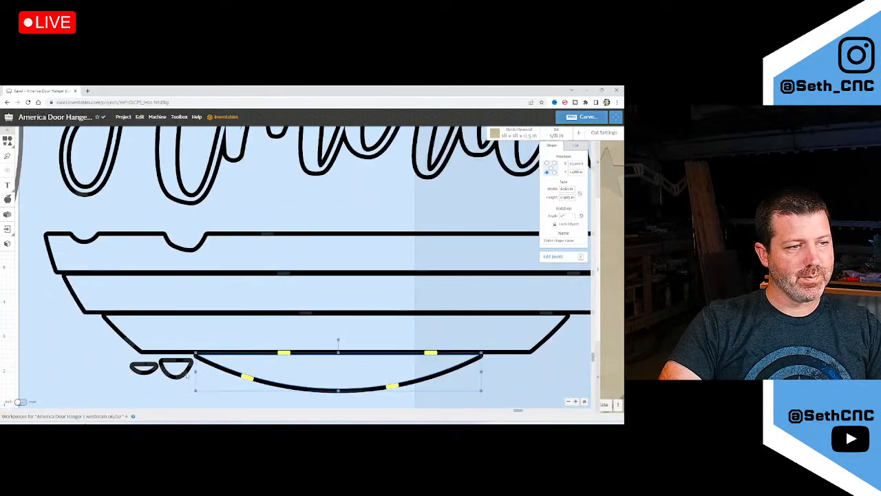
click(176, 364)
drag(176, 360, 177, 359)
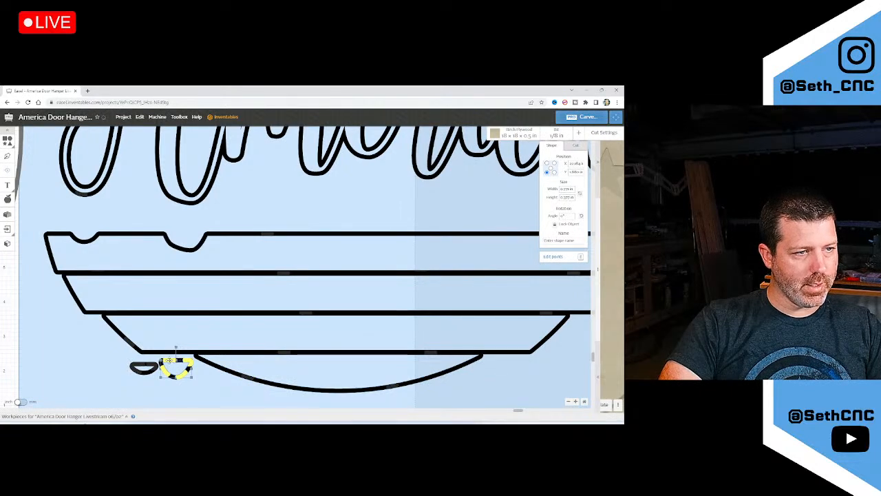
drag(442, 397, 517, 385)
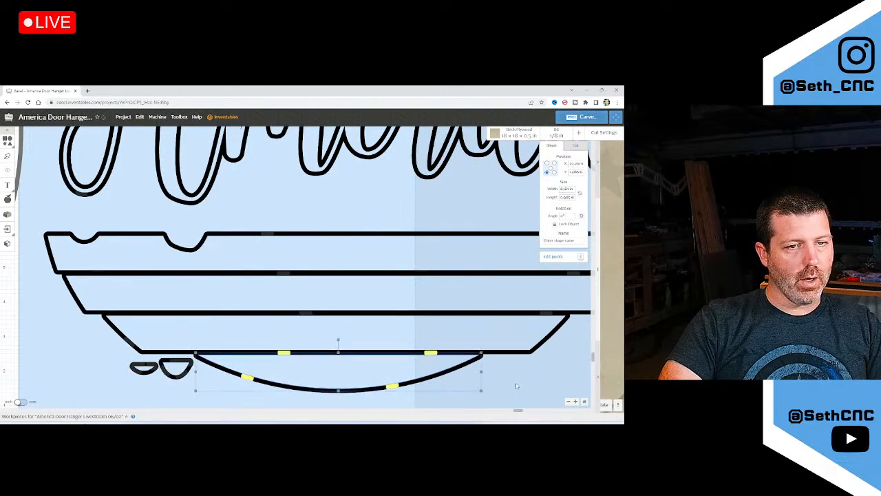
Raise the D-shaped pieces to touch the bottom stripe, then marquee-select all pieces
click(174, 376)
drag(175, 376, 132, 366)
click(147, 375)
click(171, 368)
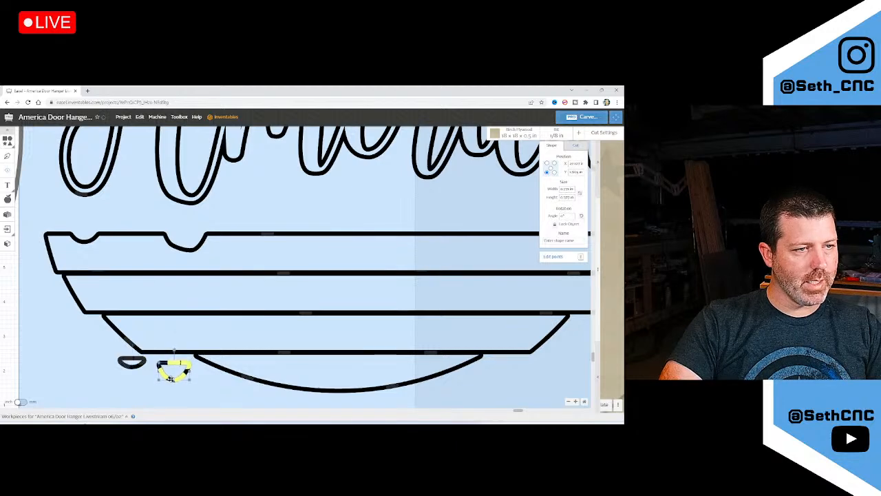
scroll(427, 368, down, 2)
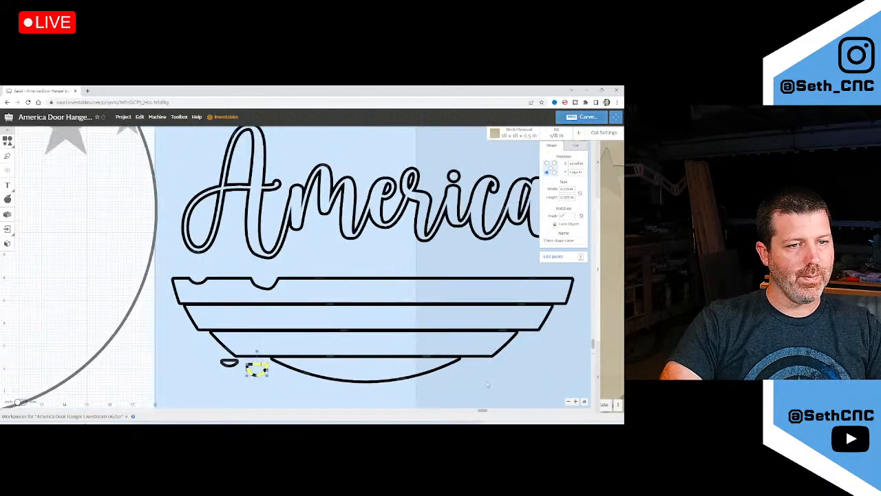
drag(552, 394, 196, 279)
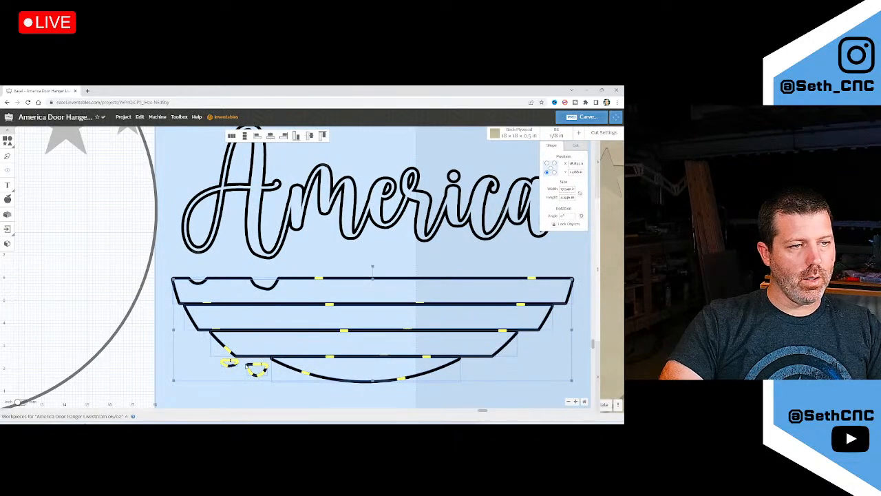
Deselect the two D-pieces and combine the stripes and bottom arc into one shape
shift+click(250, 366)
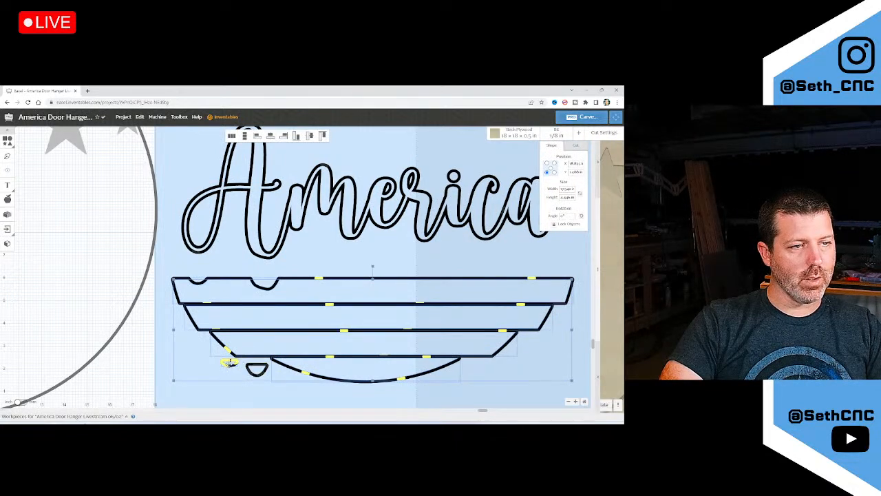
shift+click(229, 363)
right_click(247, 359)
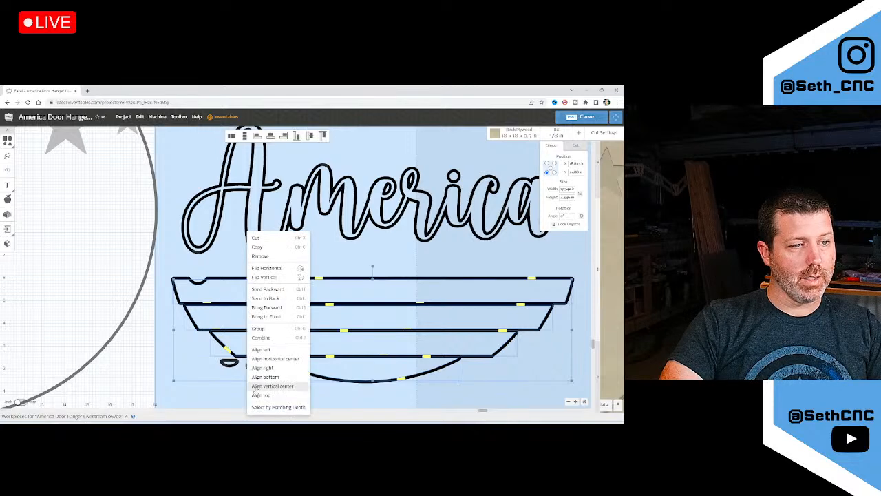
click(265, 340)
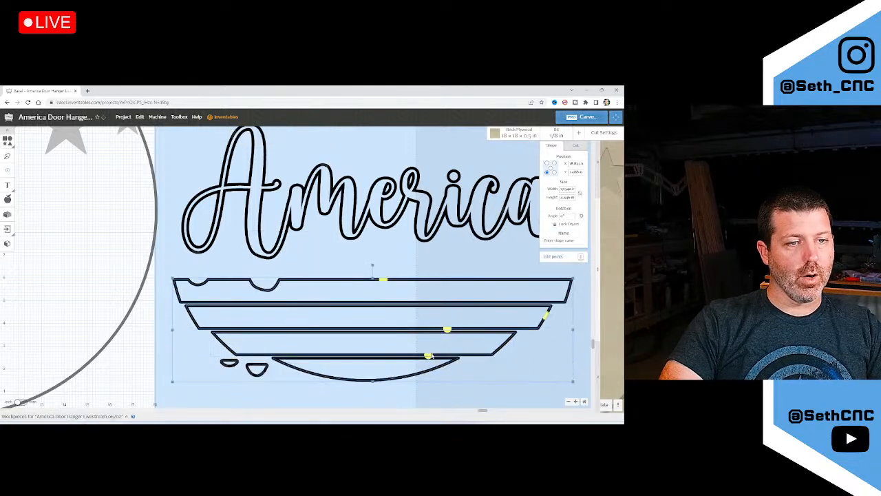
Review the Cut Path options for the combined stripe shape
click(576, 145)
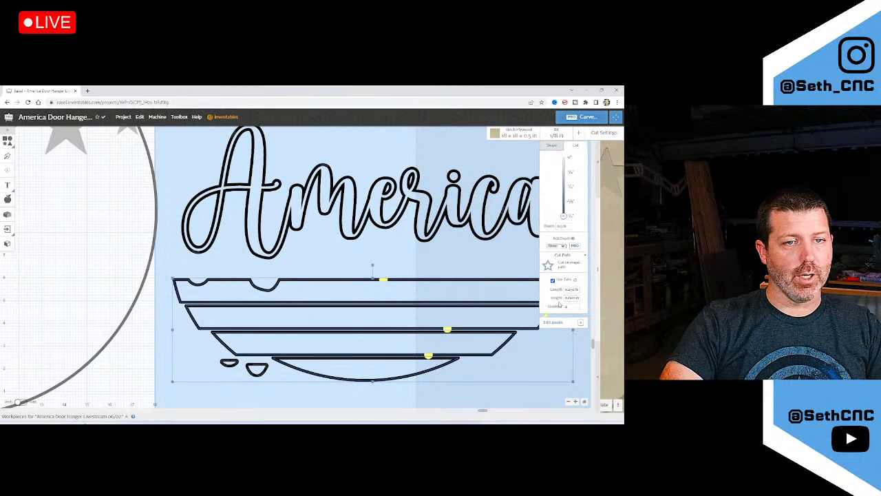
click(564, 267)
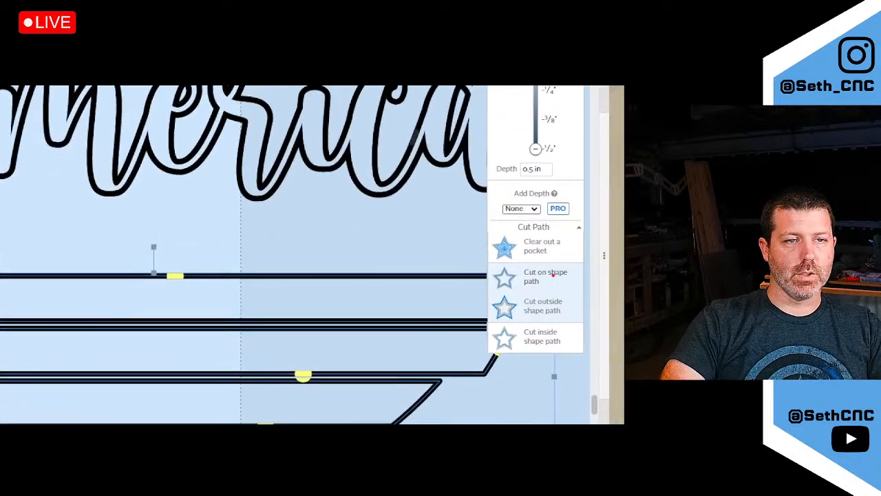
mouse_move(575, 264)
mouse_down()
mouse_move(477, 268)
mouse_move(553, 292)
mouse_move(583, 262)
mouse_up()
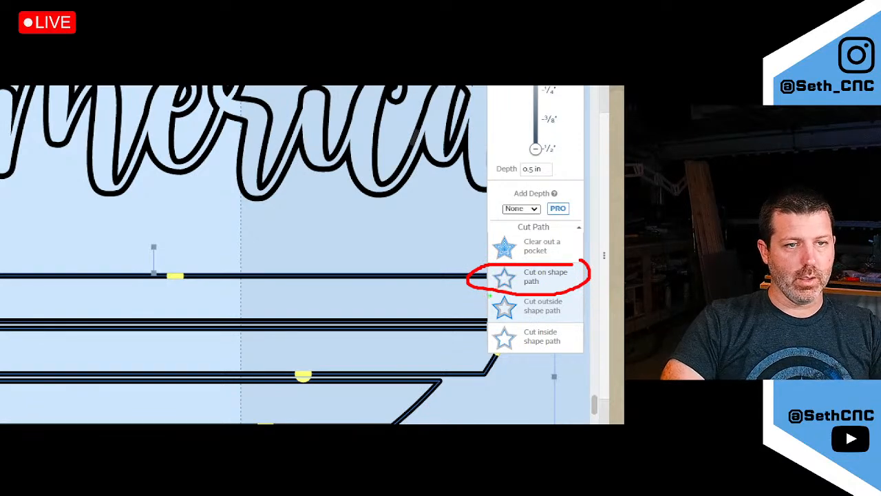
mouse_move(493, 290)
mouse_down()
mouse_move(482, 324)
mouse_move(576, 314)
mouse_move(539, 288)
mouse_move(469, 291)
mouse_up()
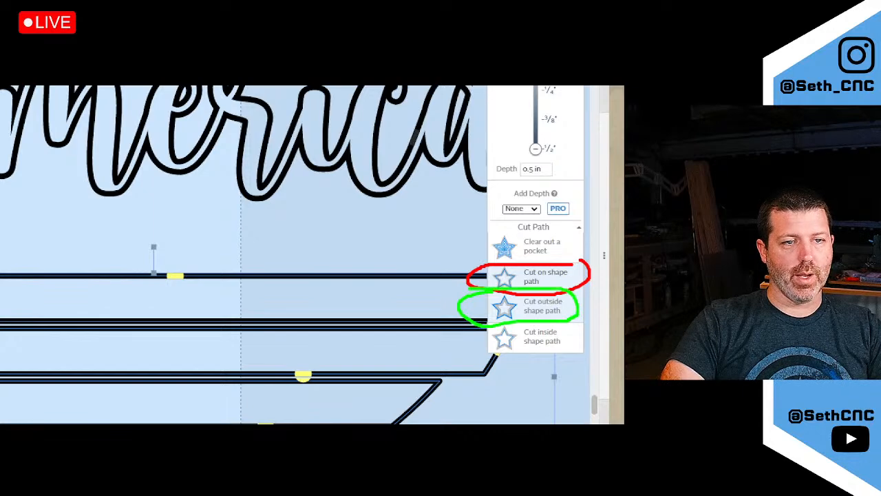
click(479, 356)
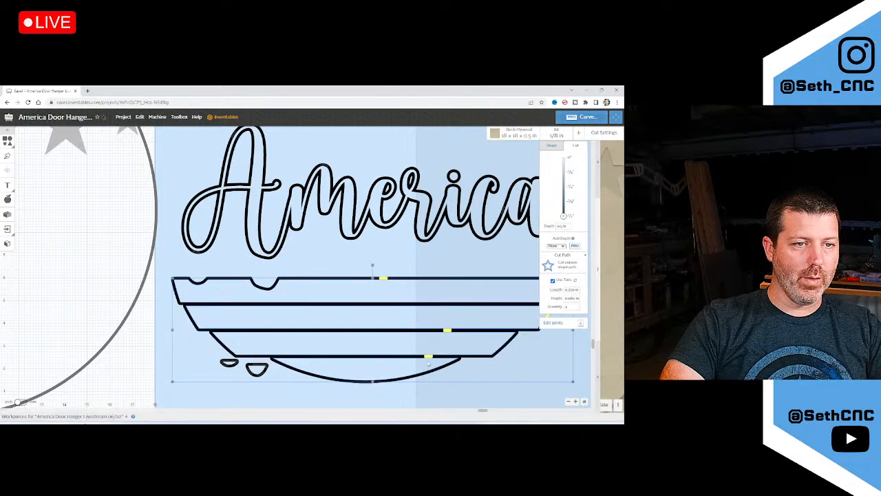
Set the holding tab quantity to 12, after first trying 10
scroll(426, 355, down, 2)
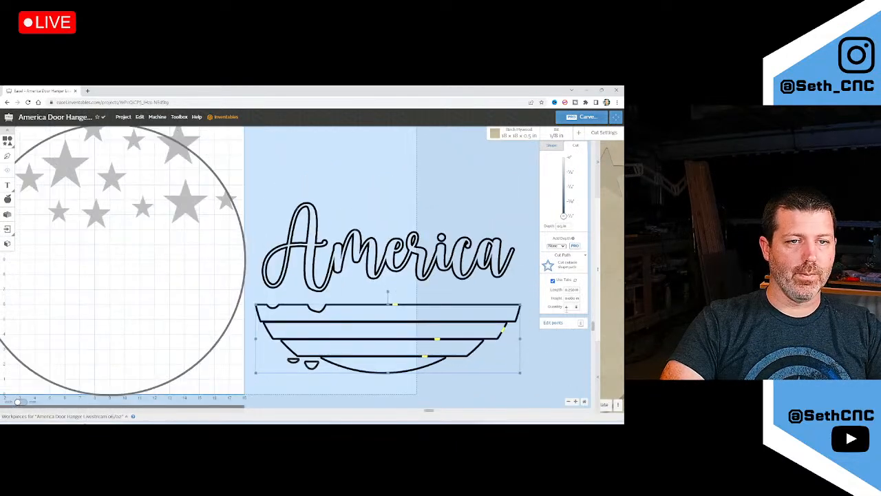
click(567, 306)
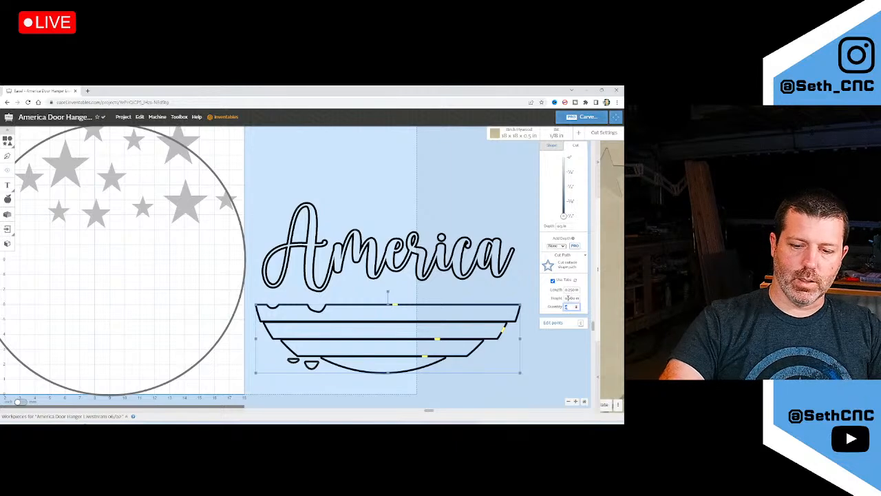
text(10)
key(Tab)
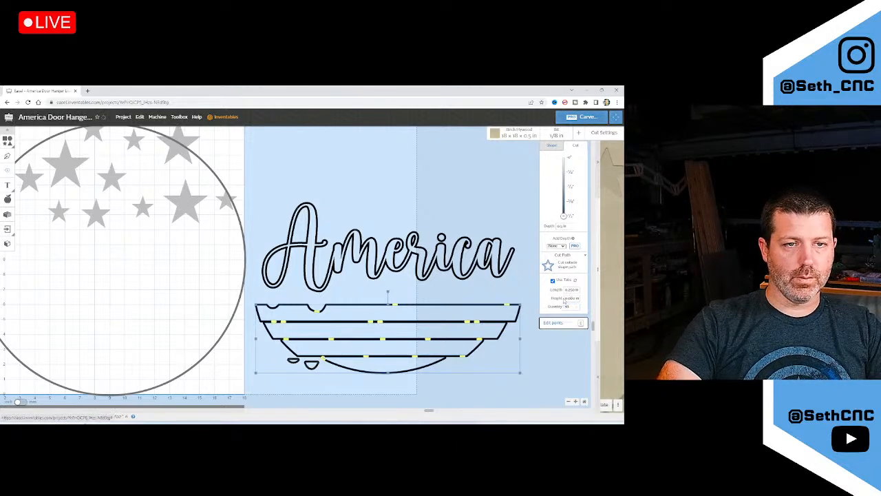
drag(572, 306, 562, 308)
text(12)
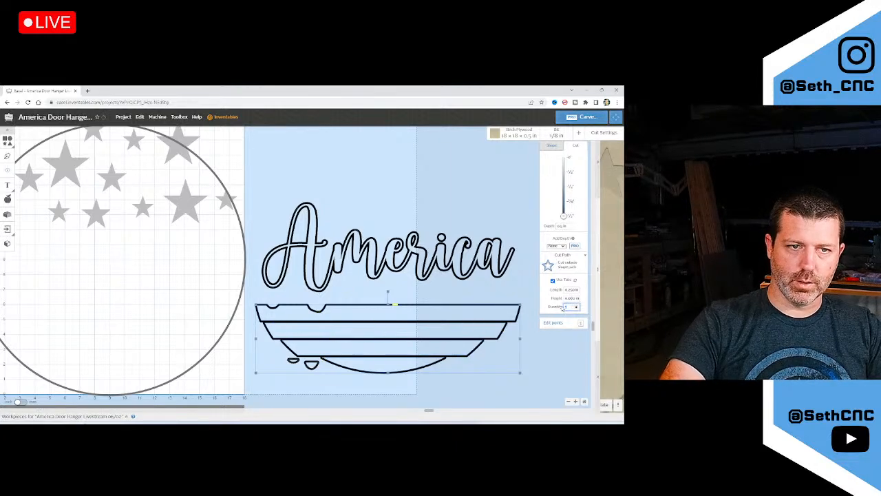
key(Tab)
scroll(390, 378, up, 3)
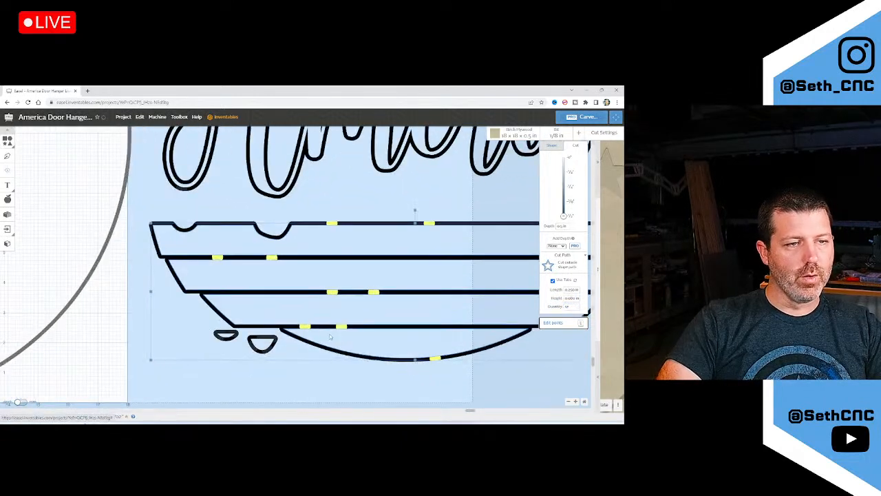
Spread the holding tabs along the bottom, third and second stripe cut lines
drag(341, 327, 487, 325)
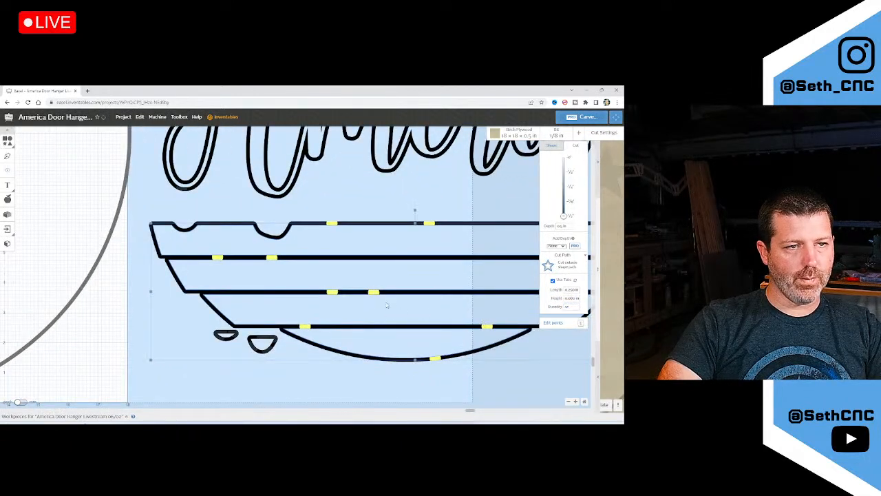
drag(373, 292, 506, 291)
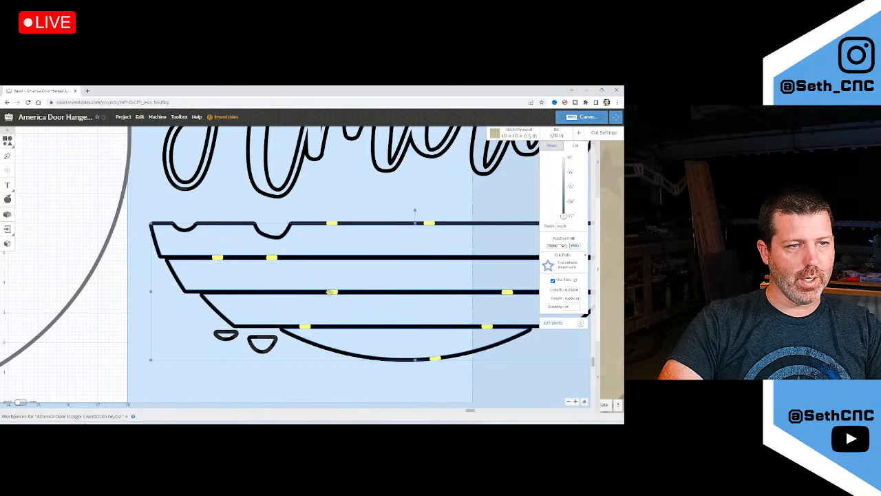
drag(330, 291, 281, 292)
drag(272, 256, 508, 255)
scroll(441, 281, down, 2)
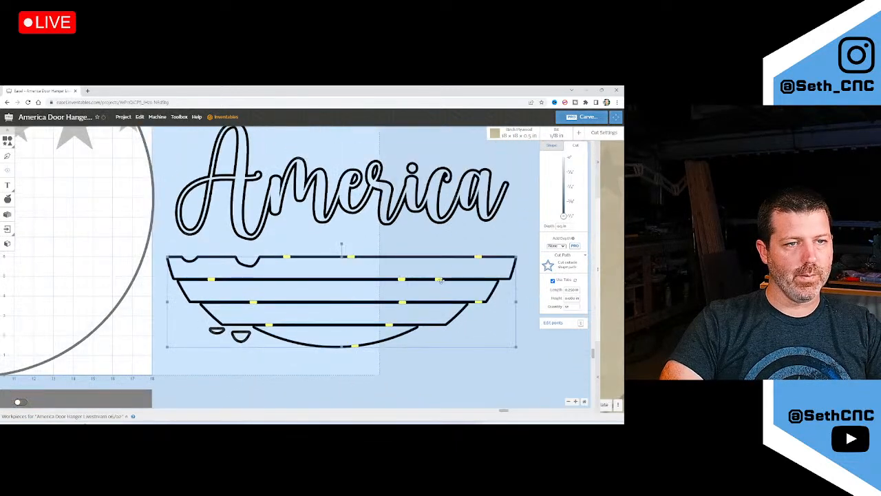
drag(439, 281, 320, 281)
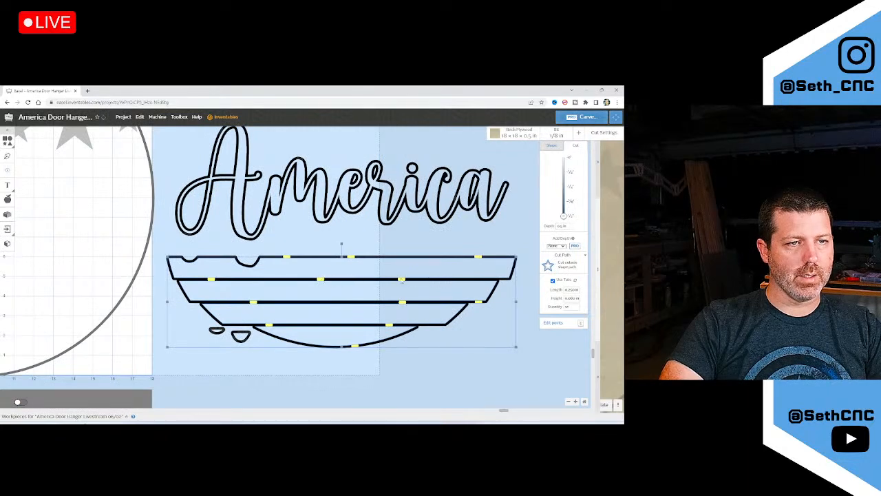
drag(401, 280, 466, 280)
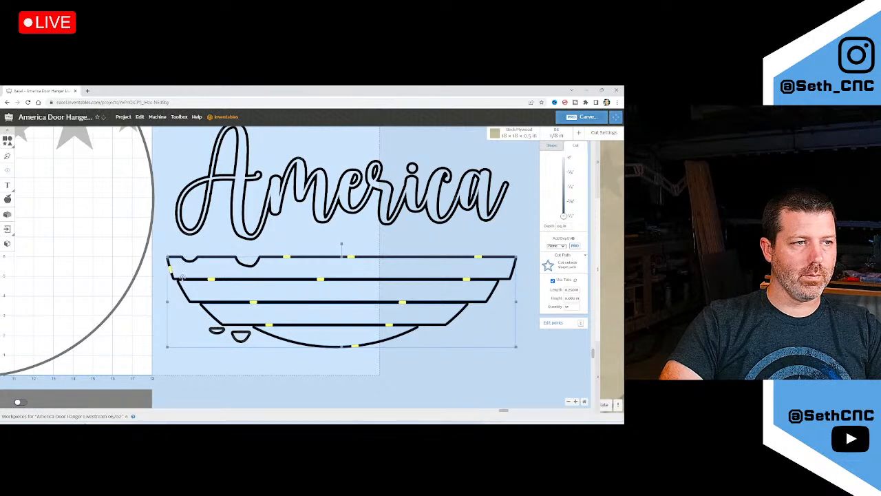
mouse_move(173, 273)
mouse_down()
mouse_move(184, 259)
mouse_move(210, 256)
mouse_up()
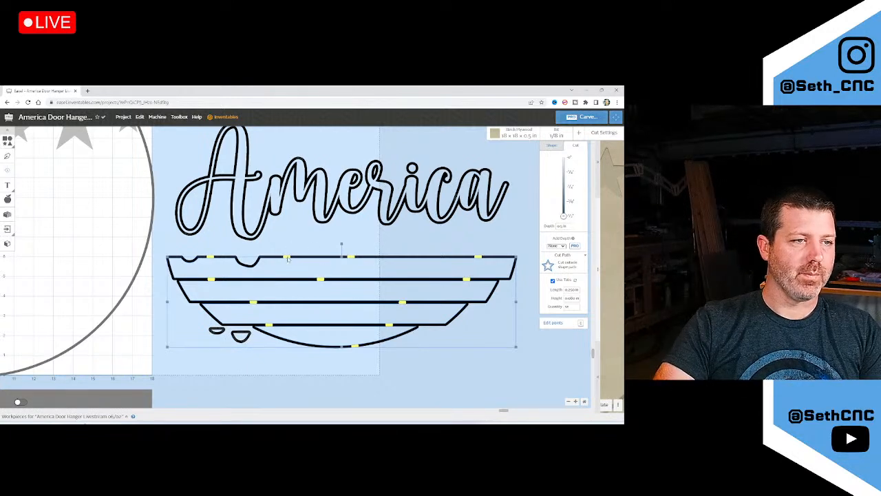
Move a top-line tab rightward and separate the overlapping tabs on the top line
scroll(316, 262, up, 3)
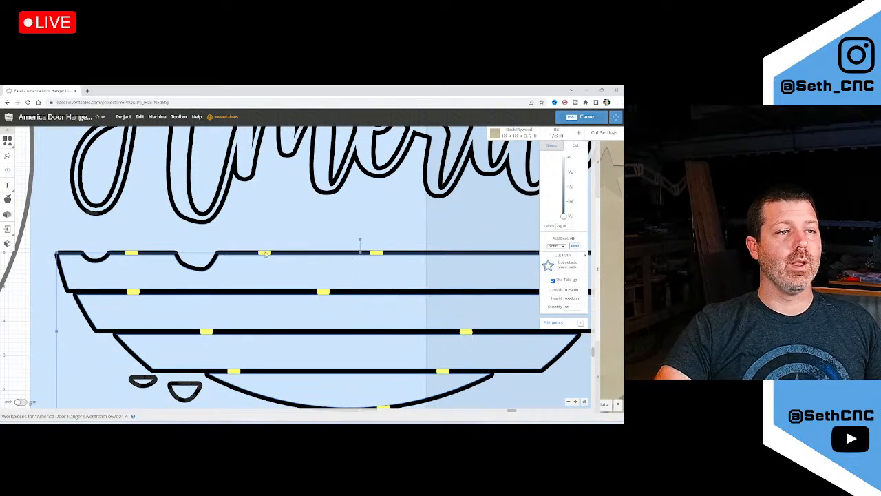
drag(264, 254, 376, 254)
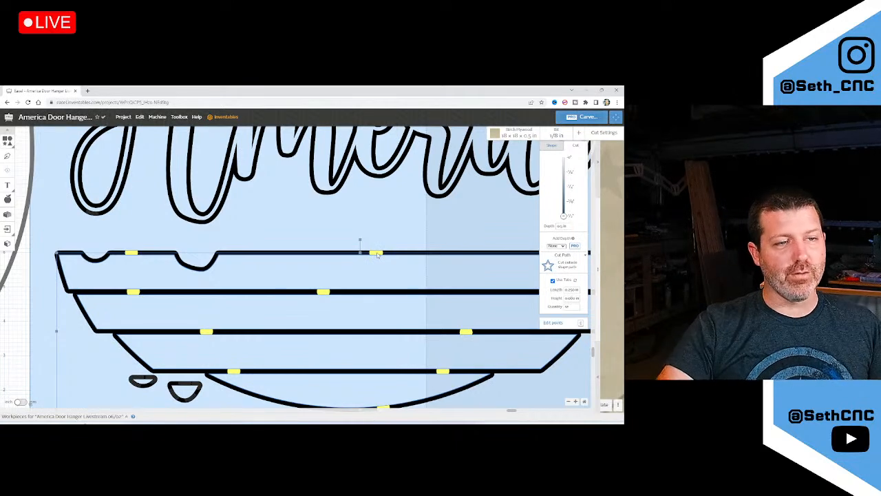
scroll(377, 255, up, 6)
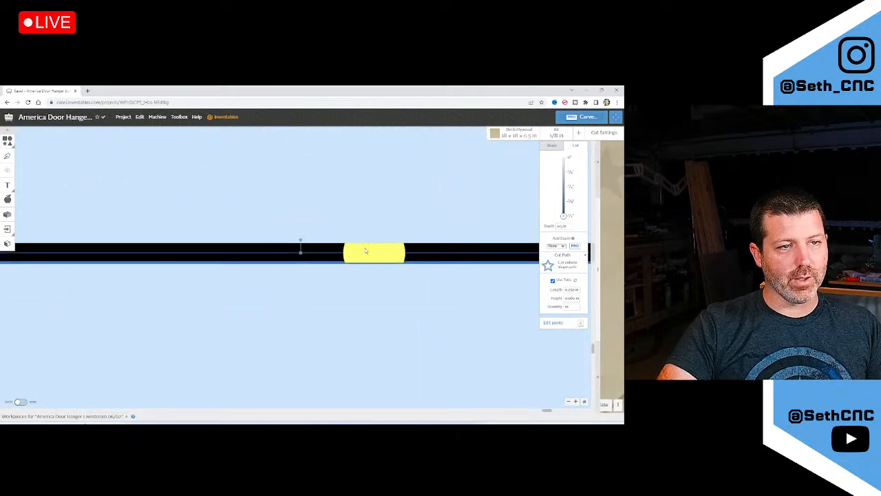
click(351, 250)
mouse_move(357, 252)
mouse_down()
mouse_move(285, 257)
mouse_move(368, 258)
mouse_up()
scroll(323, 238, down, 6)
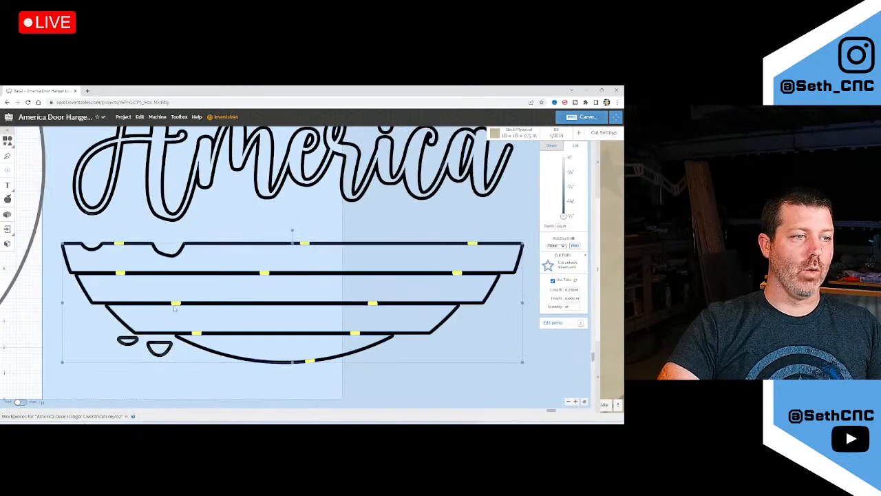
scroll(256, 316, down, 4)
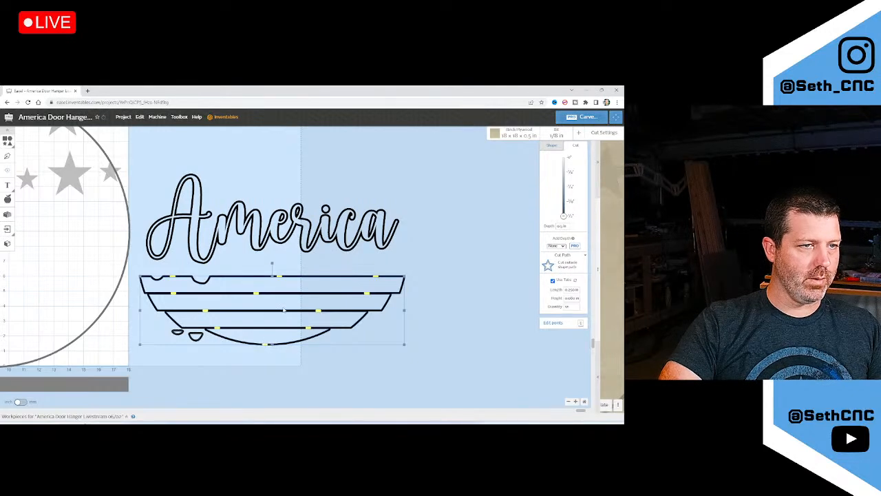
Give the D-shaped piece 2 tabs and move its tab toward the top centre
scroll(284, 310, down, 2)
scroll(268, 289, up, 8)
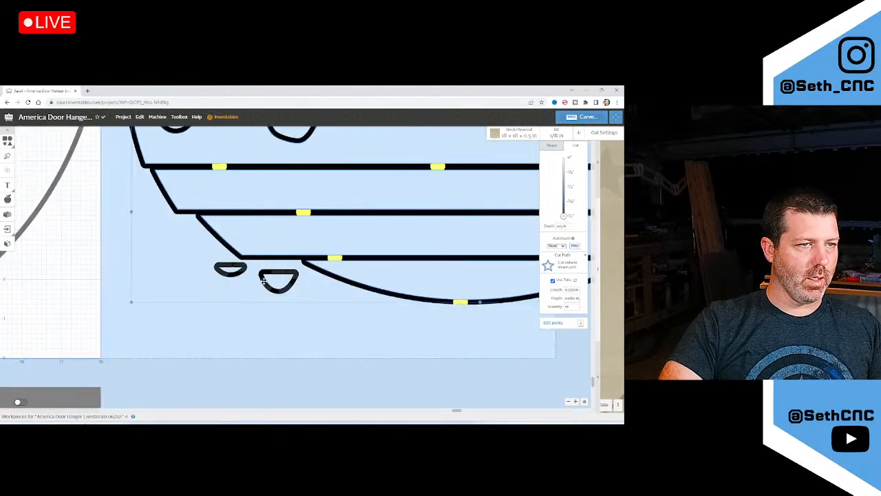
click(263, 280)
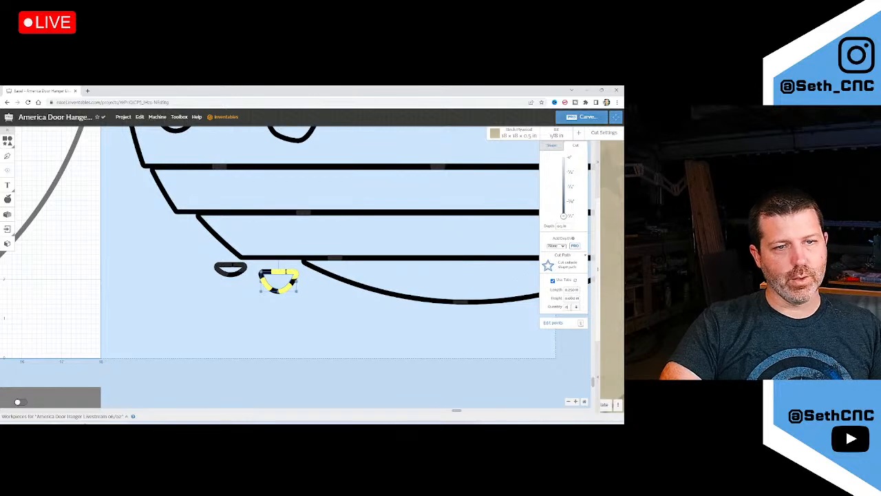
drag(570, 306, 549, 310)
text(2)
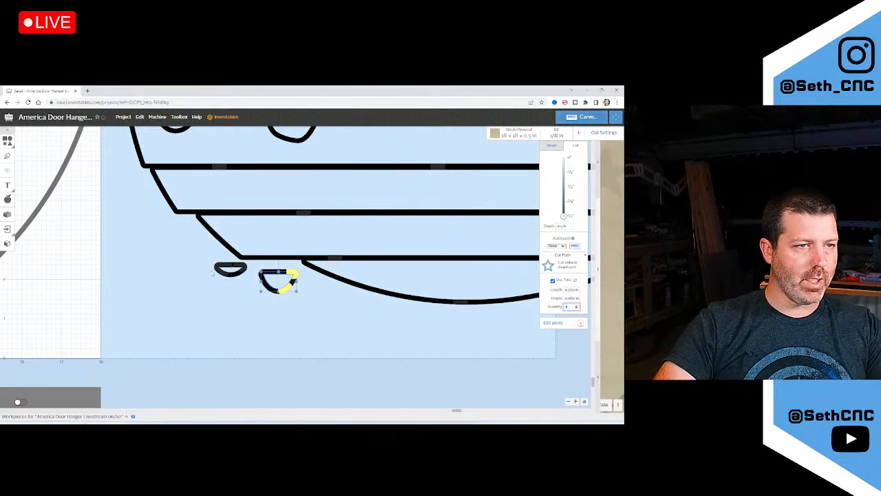
drag(294, 275, 277, 271)
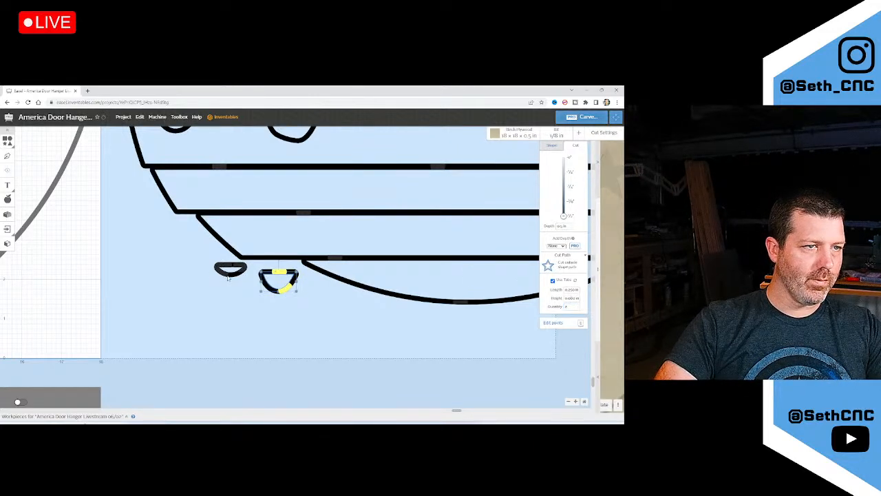
Set the left drip shape to Cut outside shape path with 1 tab at its right corner
click(228, 277)
click(230, 269)
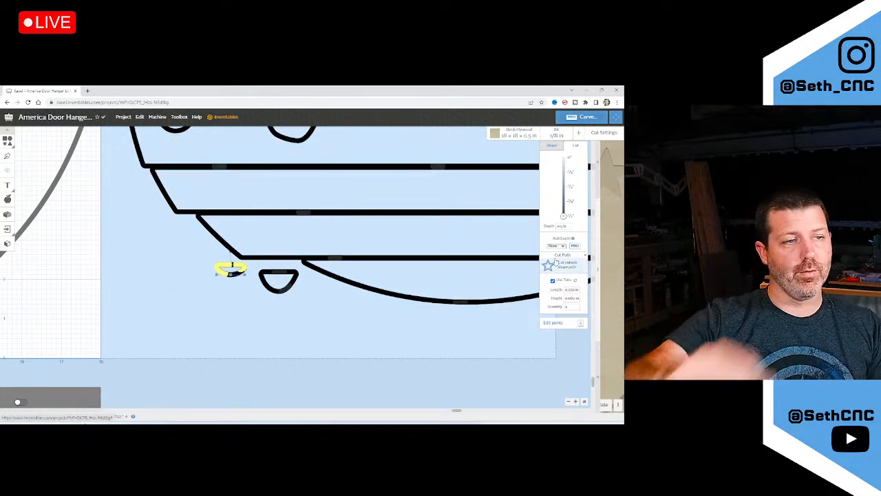
click(562, 265)
click(563, 281)
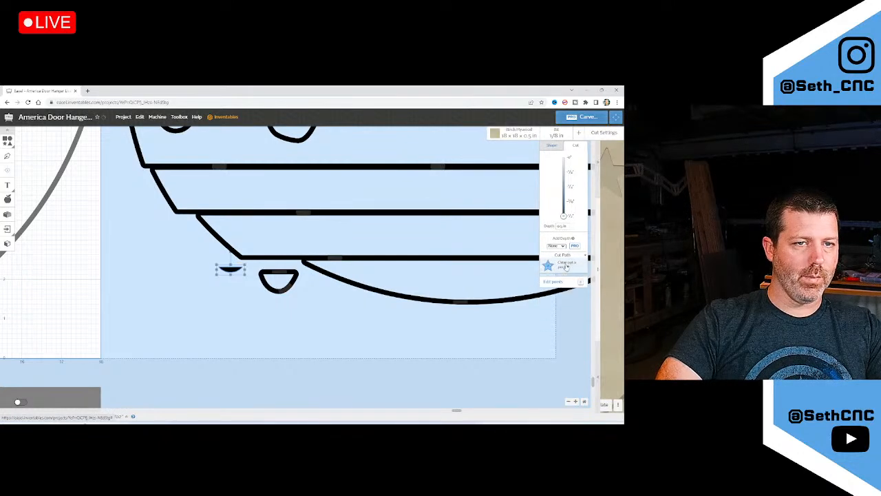
click(561, 265)
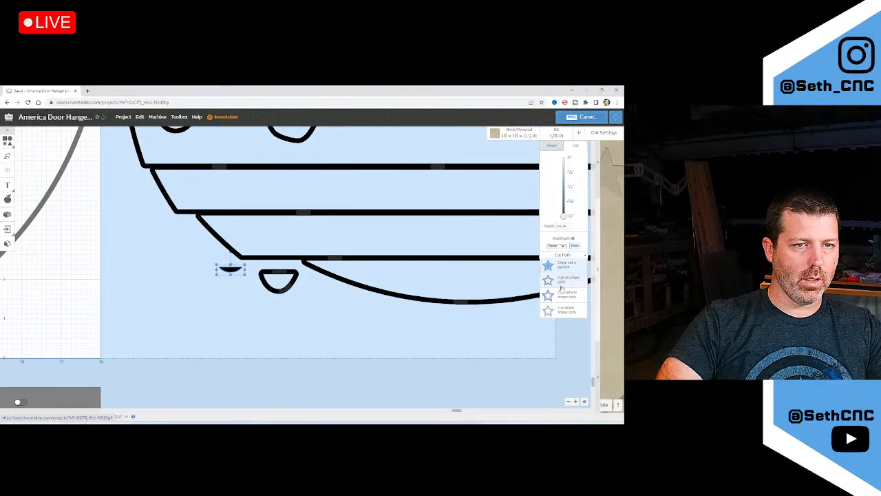
click(561, 293)
drag(570, 305, 547, 305)
text(1)
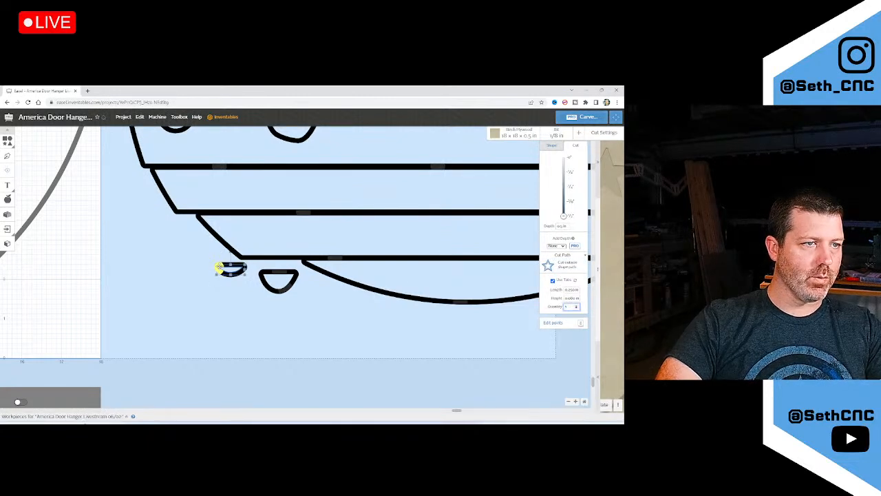
drag(219, 268, 251, 236)
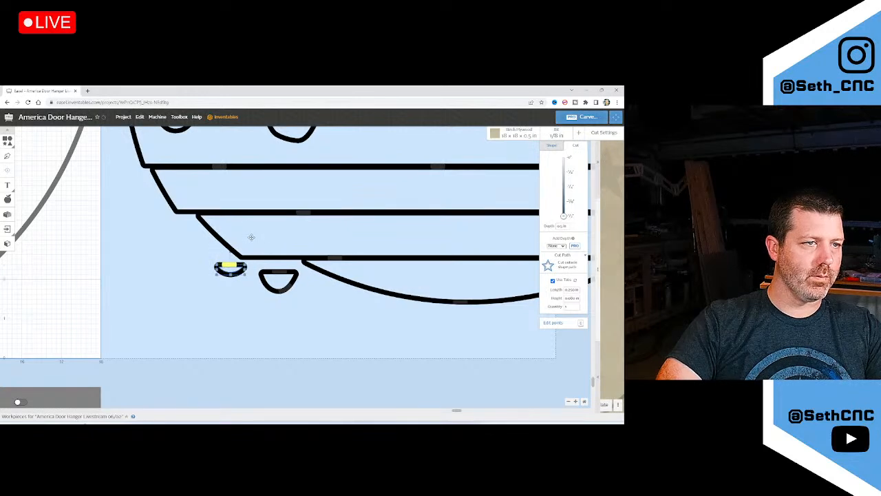
Reduce the D-shaped piece to 1 tab placed on its top edge
click(263, 278)
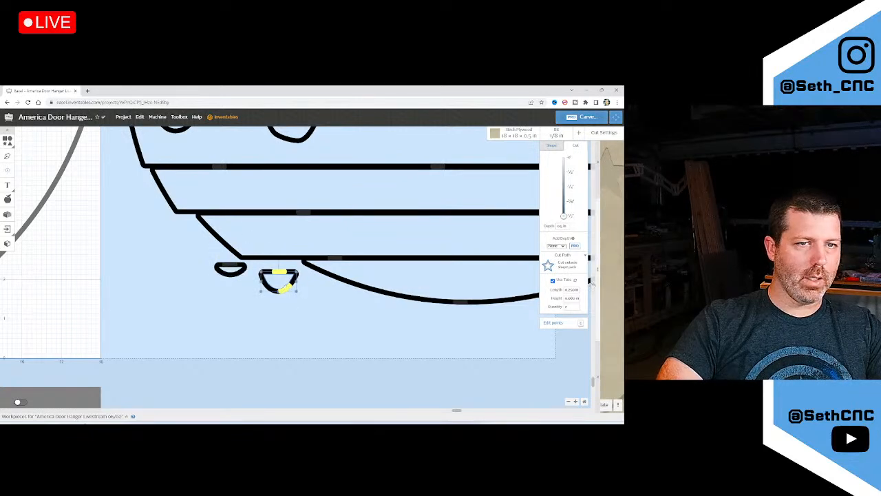
double_click(565, 307)
text(1)
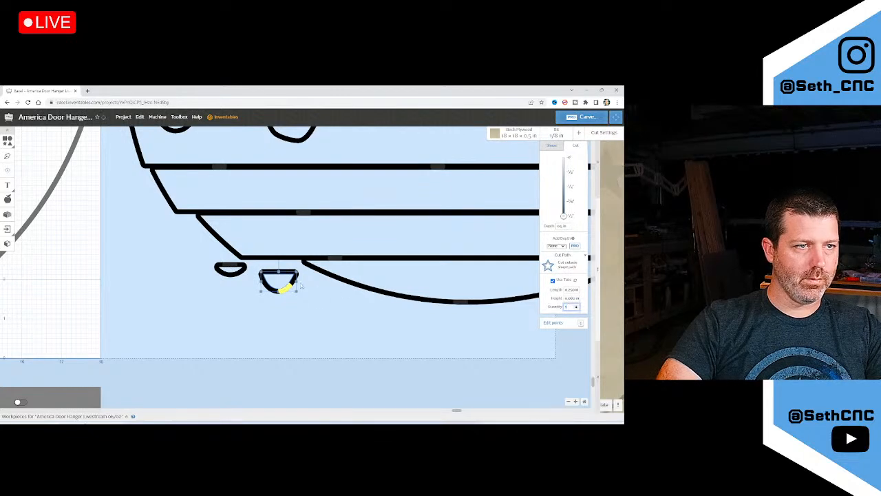
drag(282, 289, 280, 271)
scroll(227, 291, down, 6)
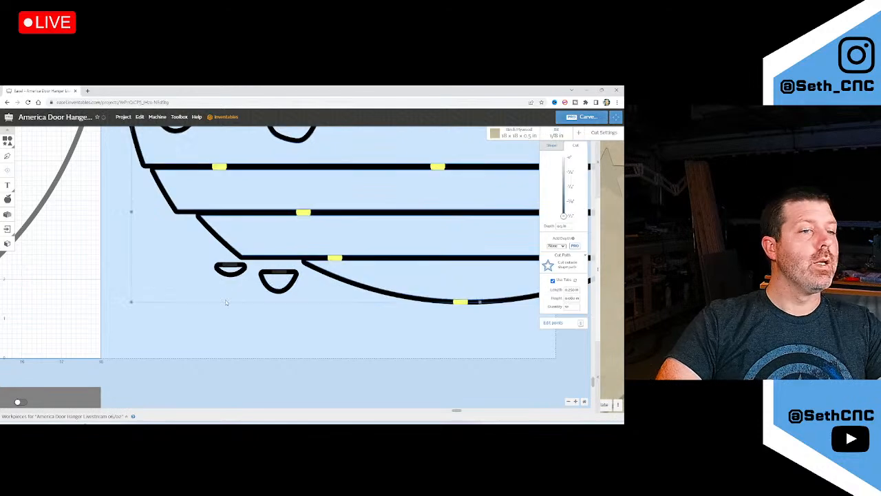
scroll(209, 296, down, 2)
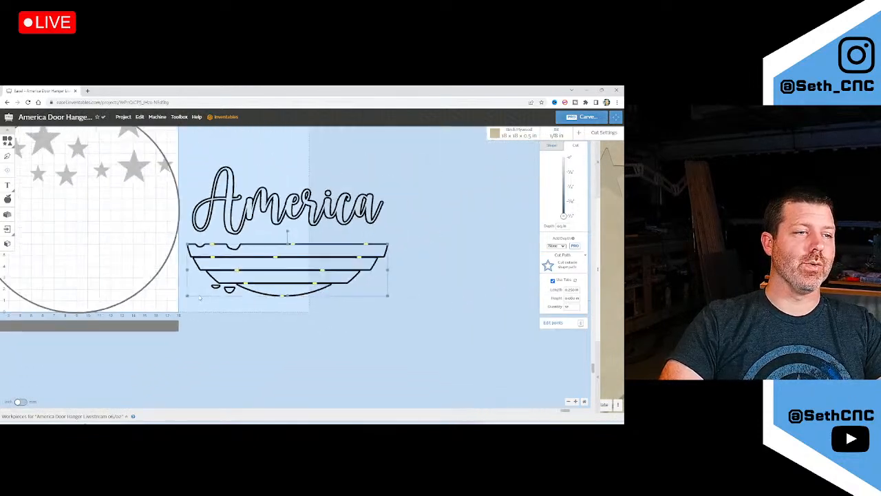
scroll(140, 375, up, 3)
click(140, 375)
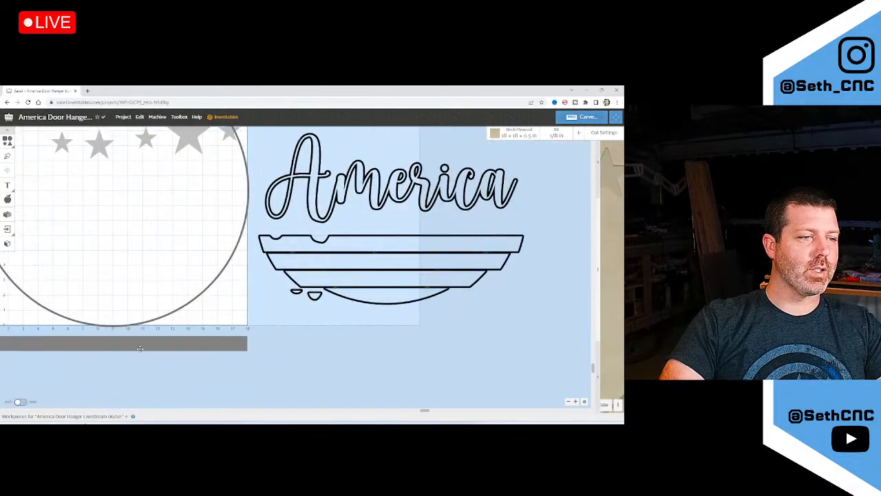
drag(127, 342, 413, 350)
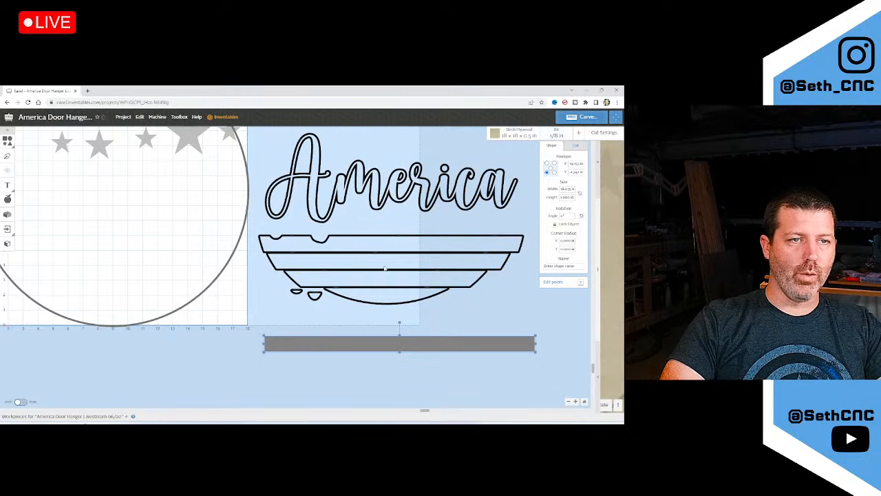
click(575, 145)
click(559, 273)
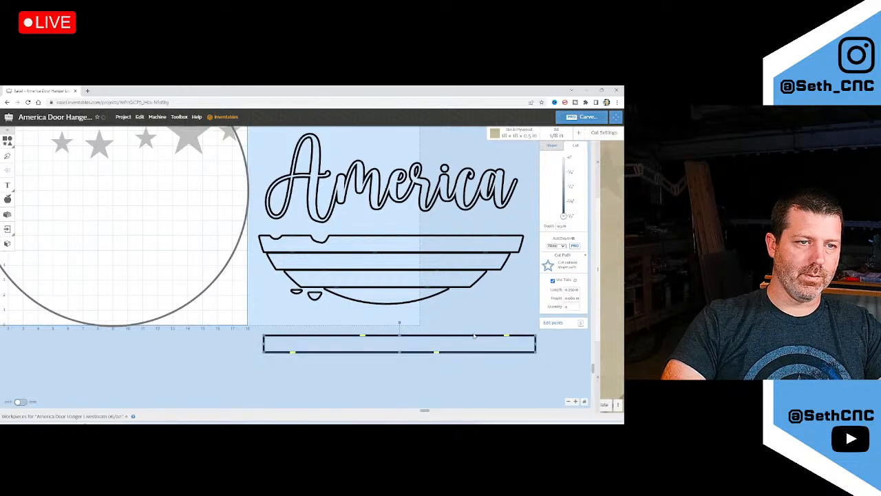
drag(471, 338, 457, 218)
scroll(405, 236, up, 1)
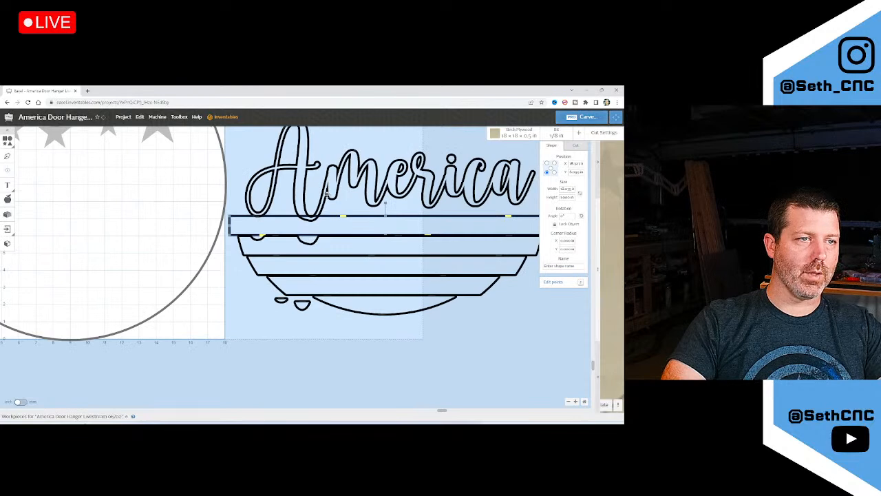
drag(329, 195, 326, 181)
scroll(354, 247, up, 3)
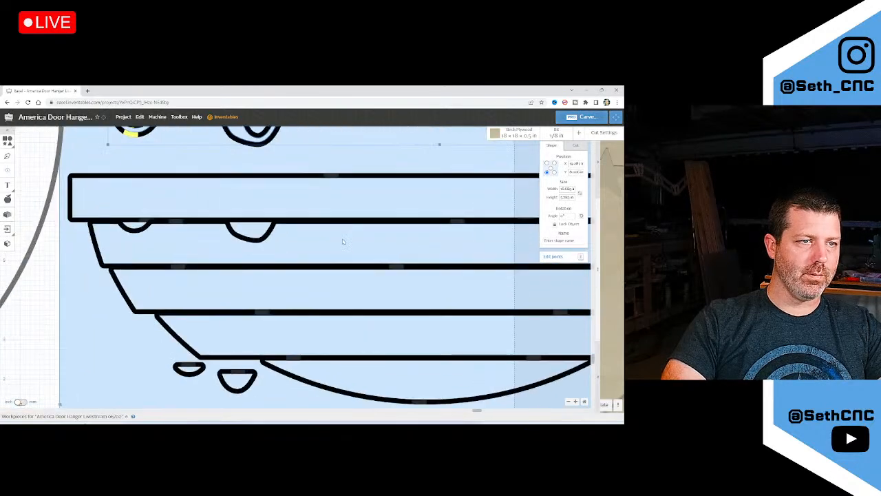
drag(344, 243, 309, 211)
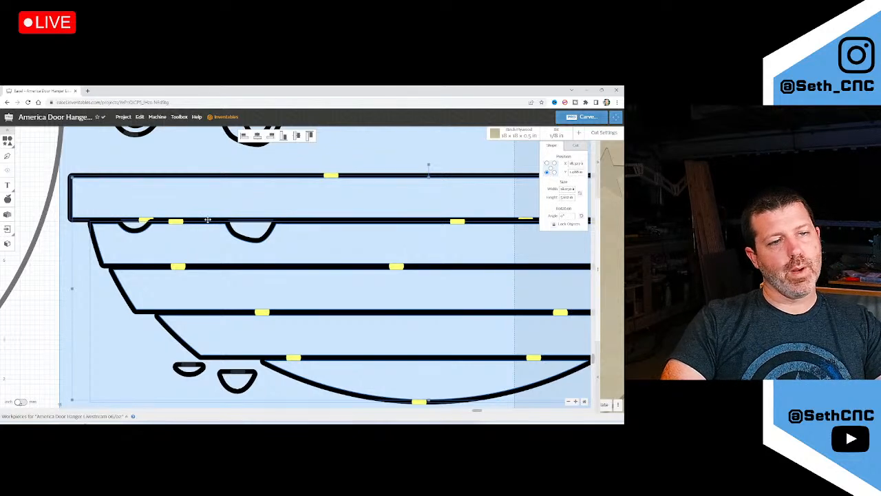
scroll(74, 242, down, 1)
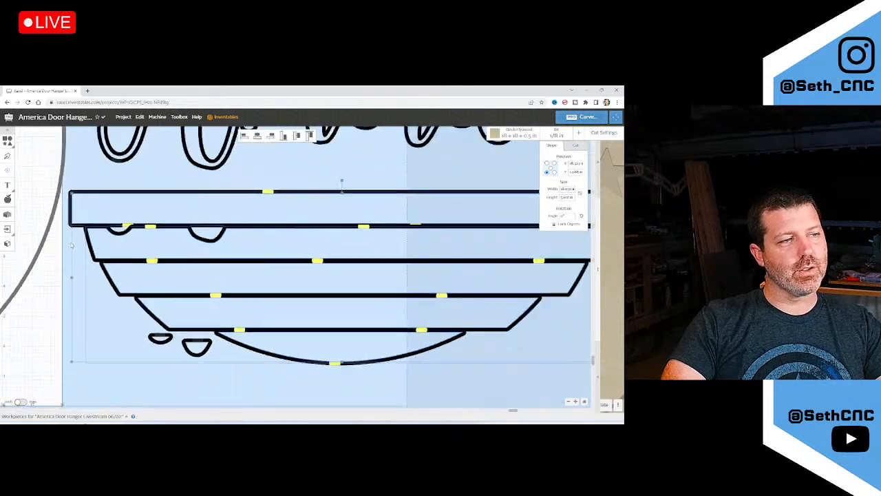
click(73, 246)
drag(112, 227, 114, 218)
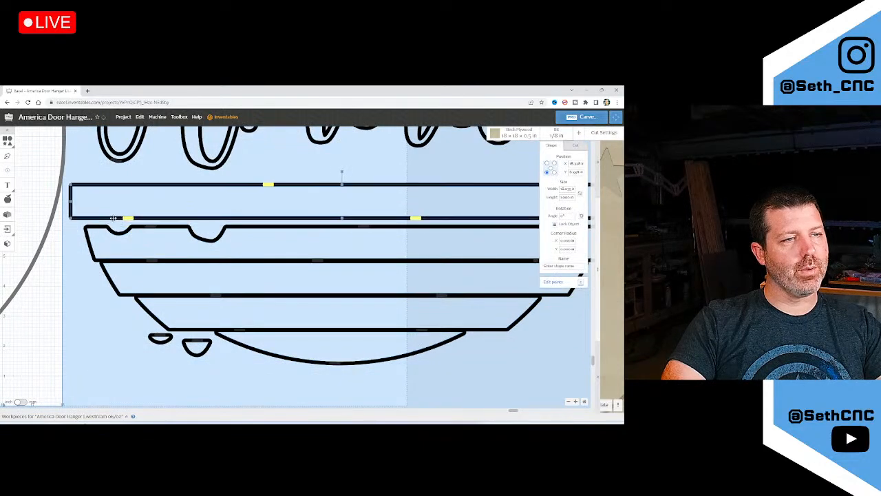
scroll(113, 218, down, 3)
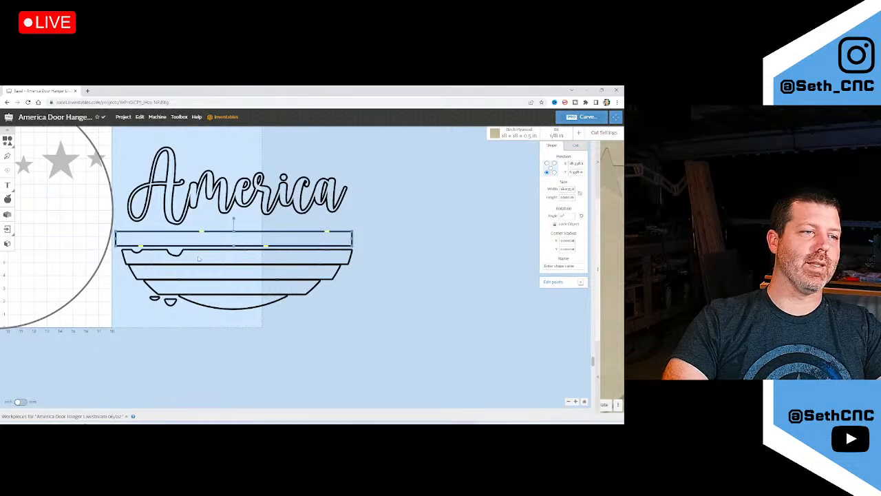
scroll(333, 278, down, 4)
scroll(162, 206, up, 3)
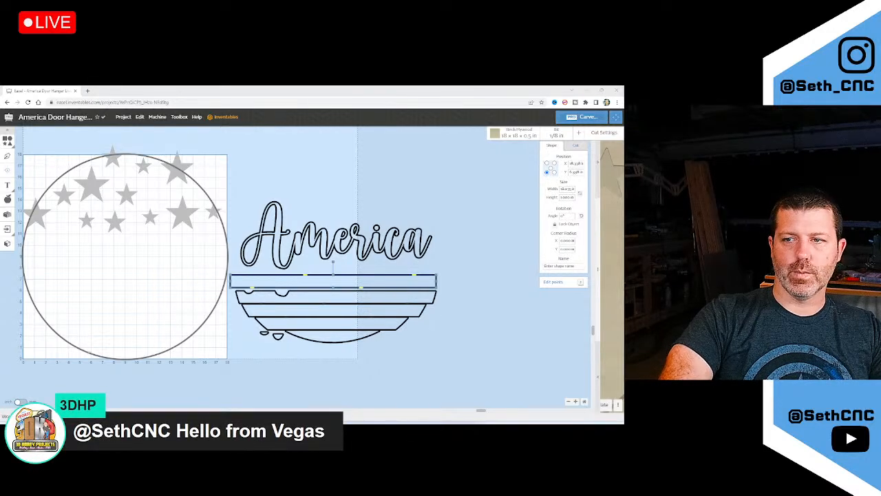
scroll(283, 268, down, 2)
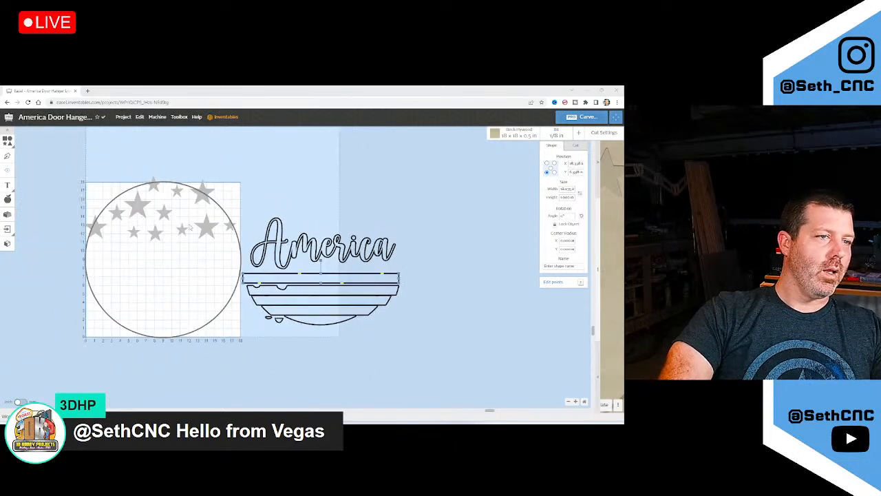
scroll(190, 226, up, 4)
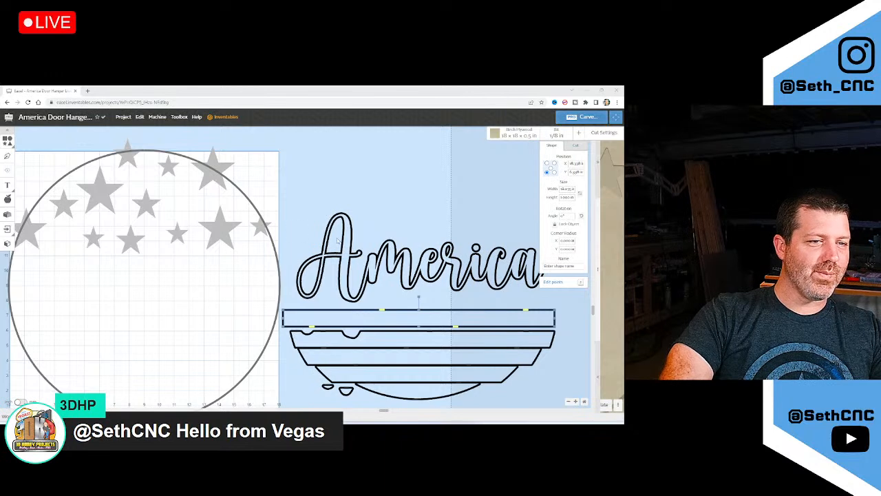
scroll(413, 341, down, 2)
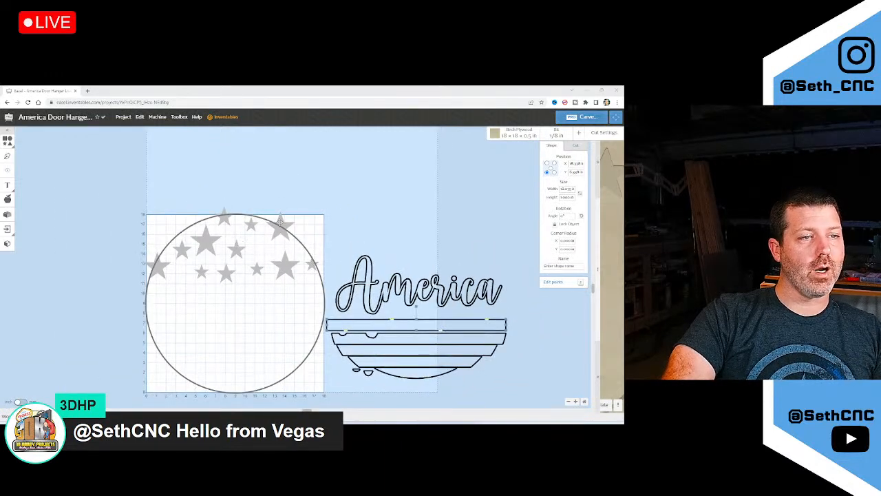
Select the seven stars inside the circle and move them above the America lettering
click(184, 250)
shift+click(198, 272)
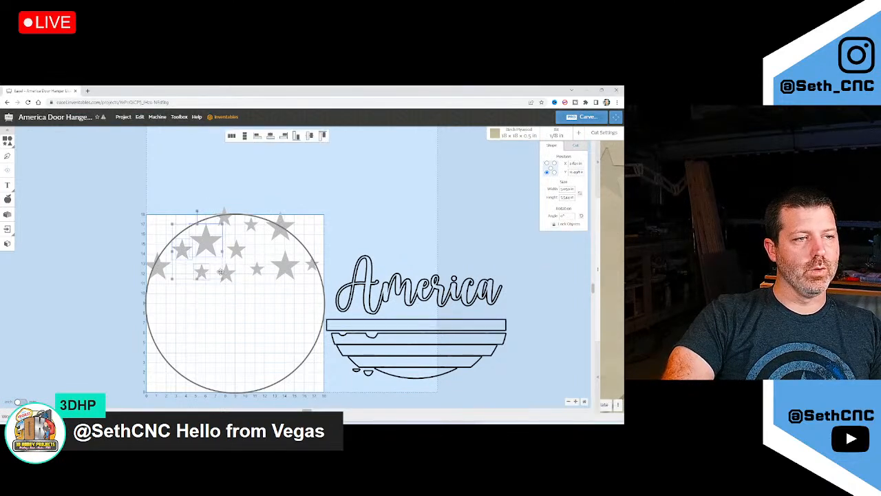
shift+click(221, 272)
shift+click(234, 249)
shift+click(252, 224)
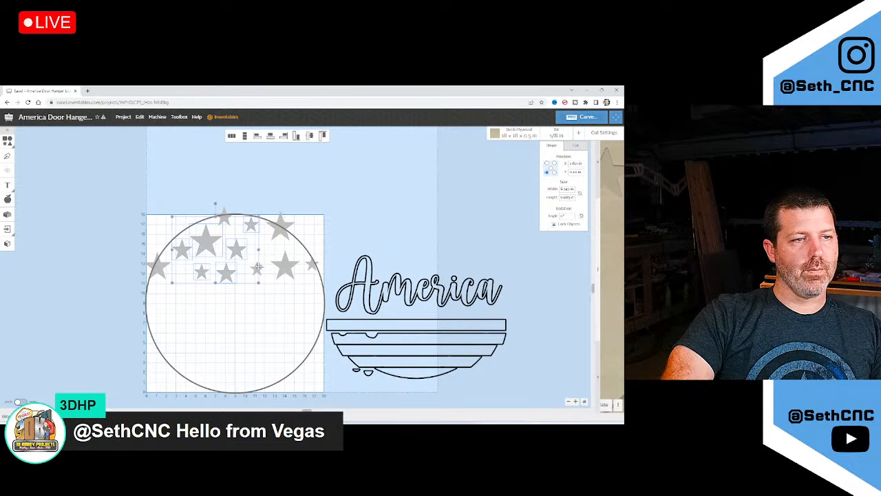
shift+click(258, 268)
shift+click(284, 266)
drag(284, 266, 442, 239)
Set the stars to Cut outside shape path at the full 0.5 in depth
click(576, 146)
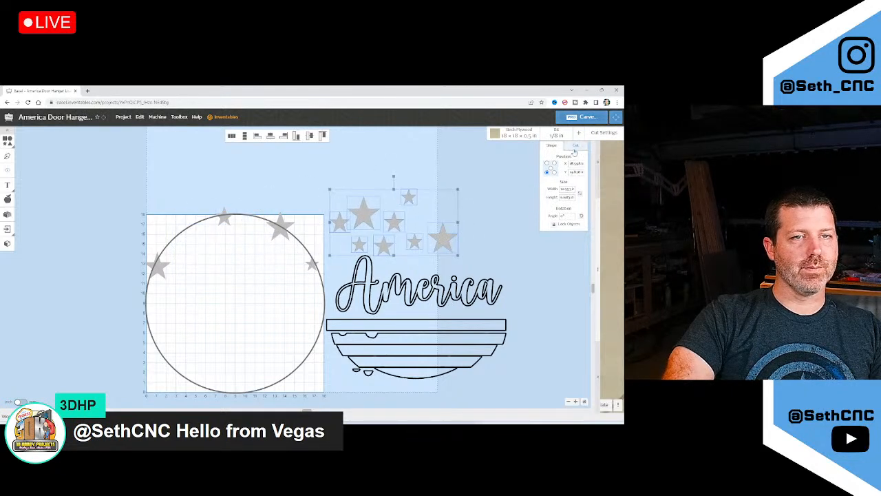
click(561, 275)
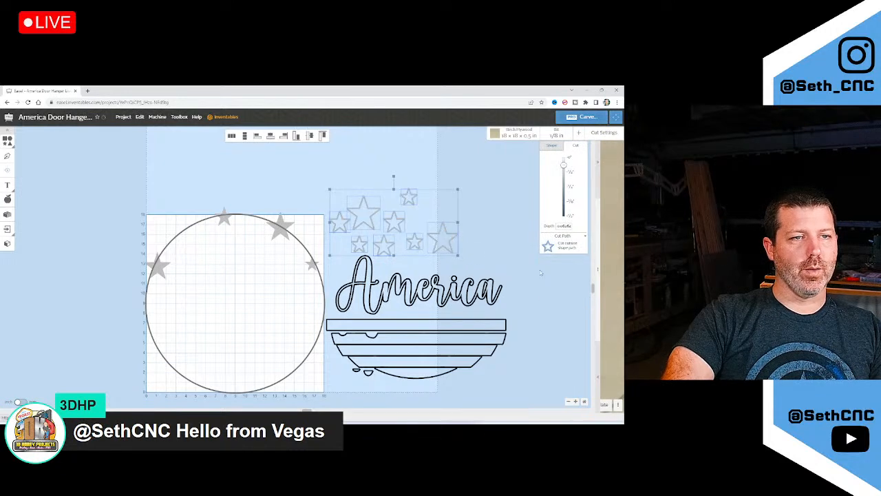
drag(563, 178, 563, 227)
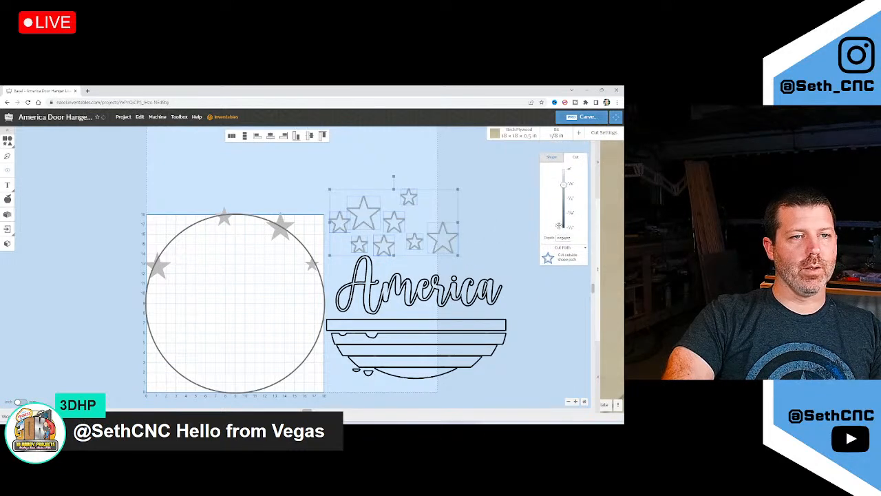
scroll(396, 229, up, 3)
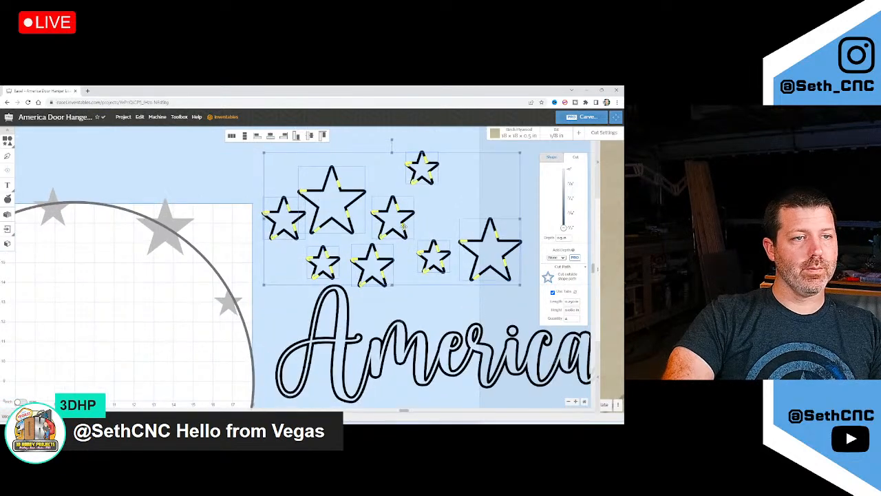
scroll(403, 227, down, 2)
click(484, 243)
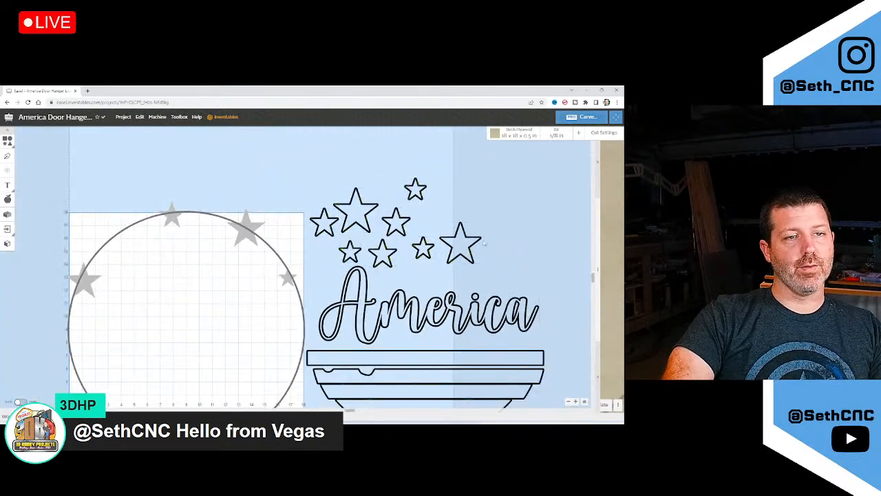
Drag five stars closer into a compact cluster, then marquee-select the whole cluster
drag(467, 236, 445, 200)
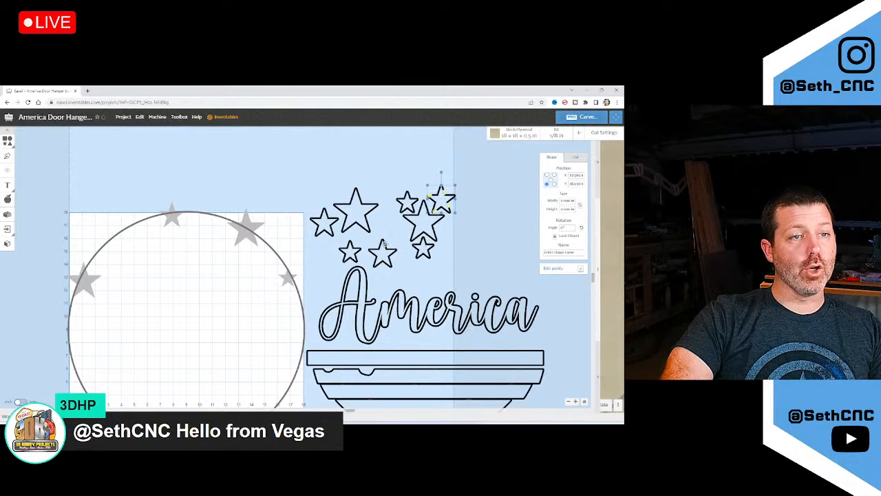
drag(384, 249, 448, 227)
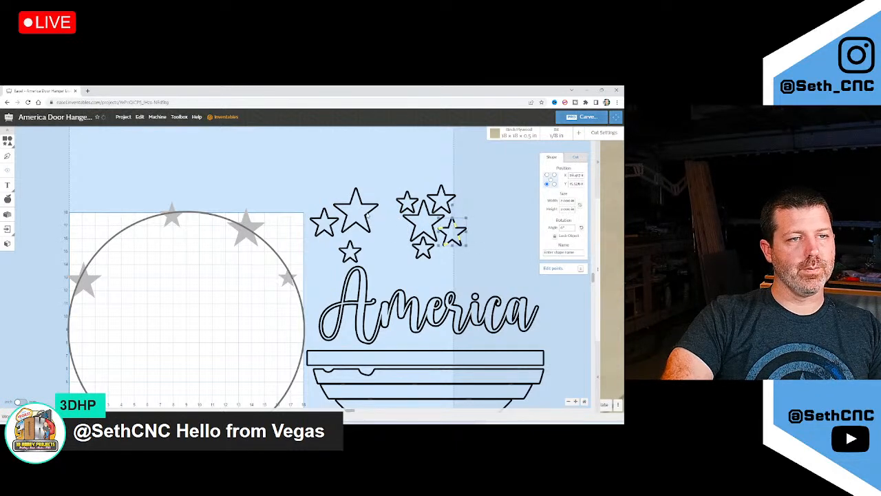
drag(369, 216, 400, 234)
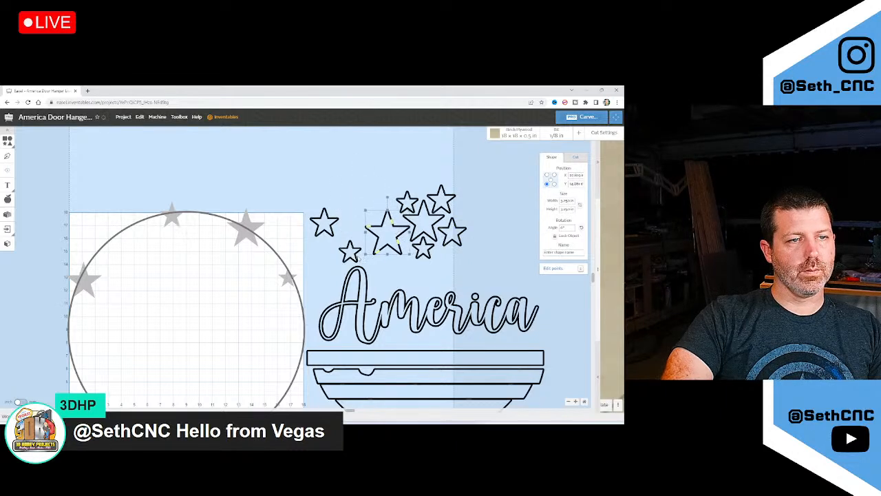
drag(352, 254, 377, 210)
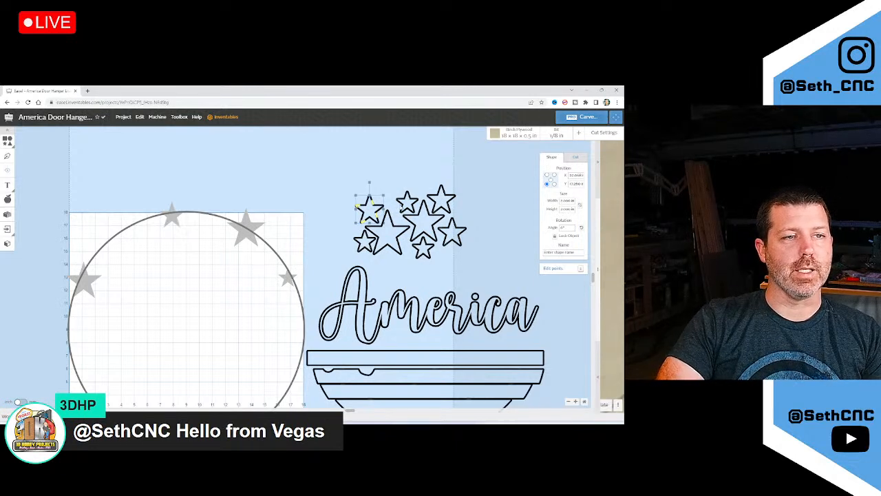
drag(403, 204, 396, 200)
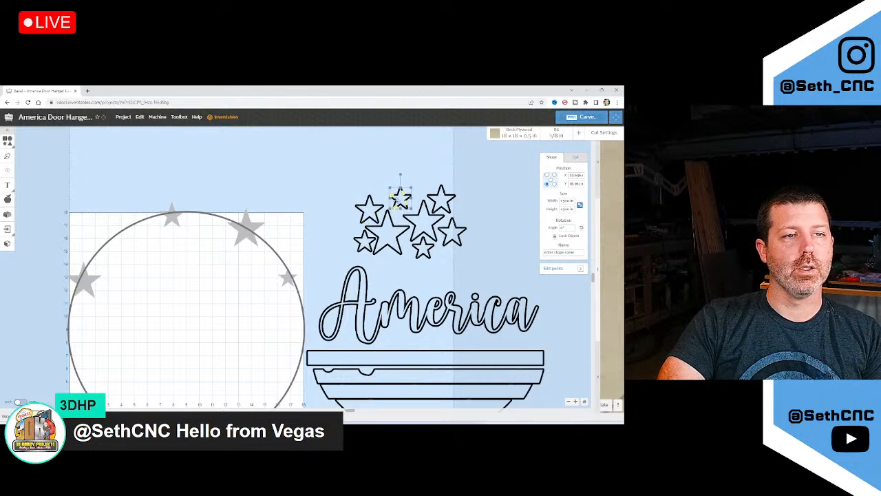
click(442, 198)
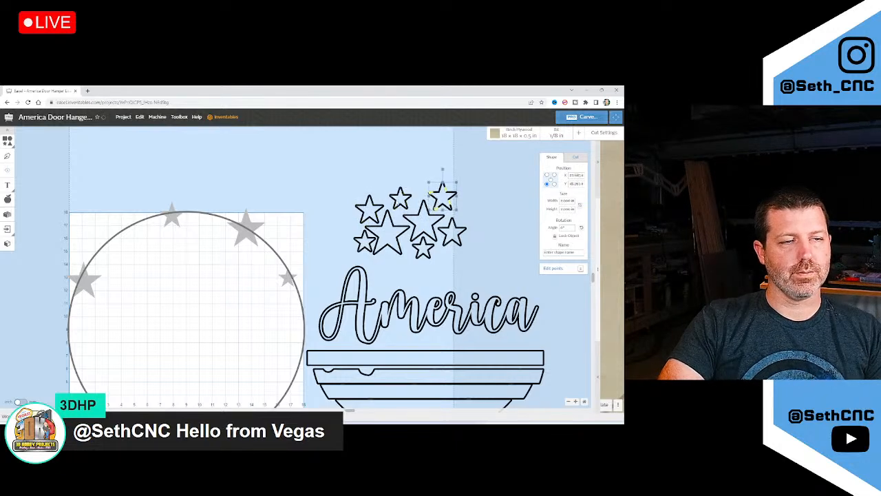
drag(346, 178, 516, 257)
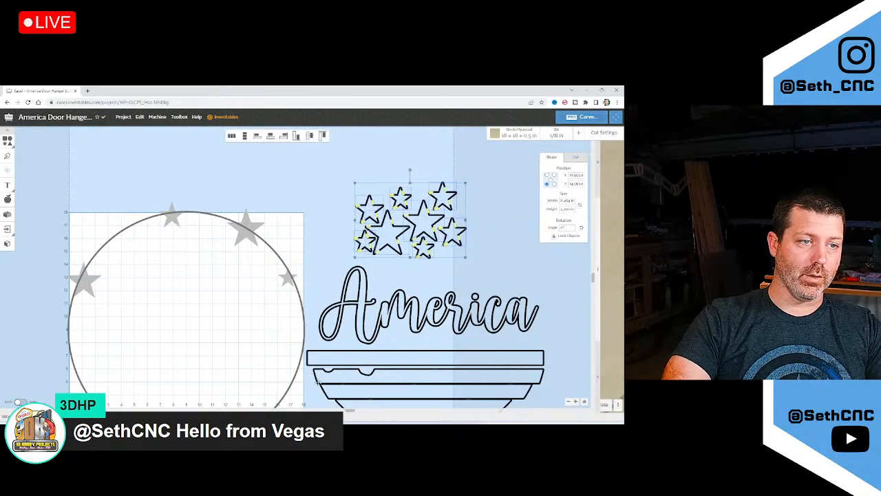
scroll(124, 299, down, 5)
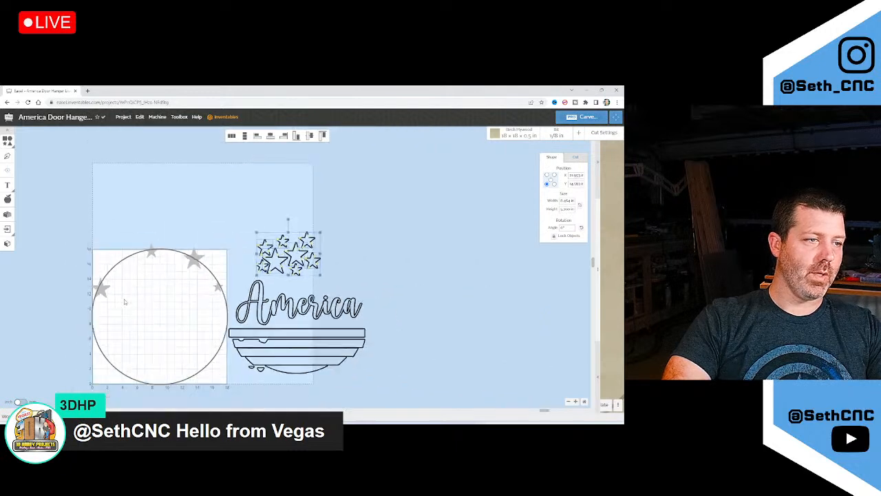
Add a square and stretch it into a wide rectangle across the circle's top
click(9, 141)
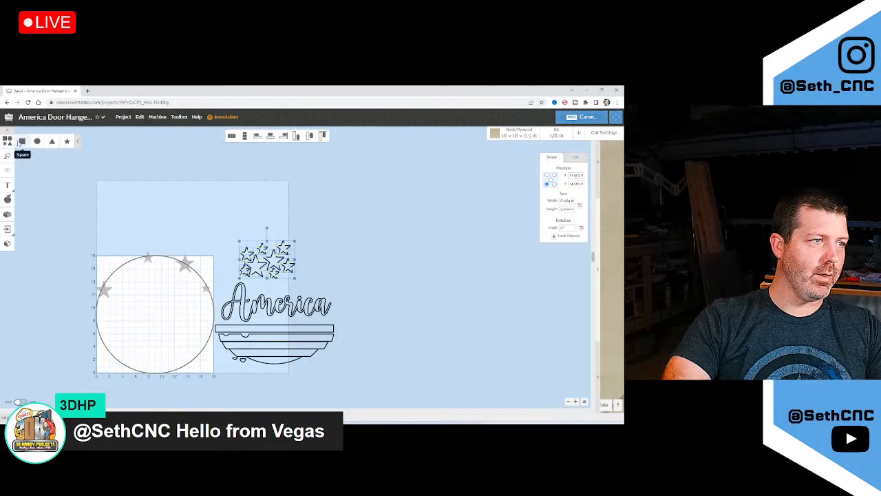
click(22, 140)
drag(108, 361, 97, 240)
drag(103, 277, 225, 277)
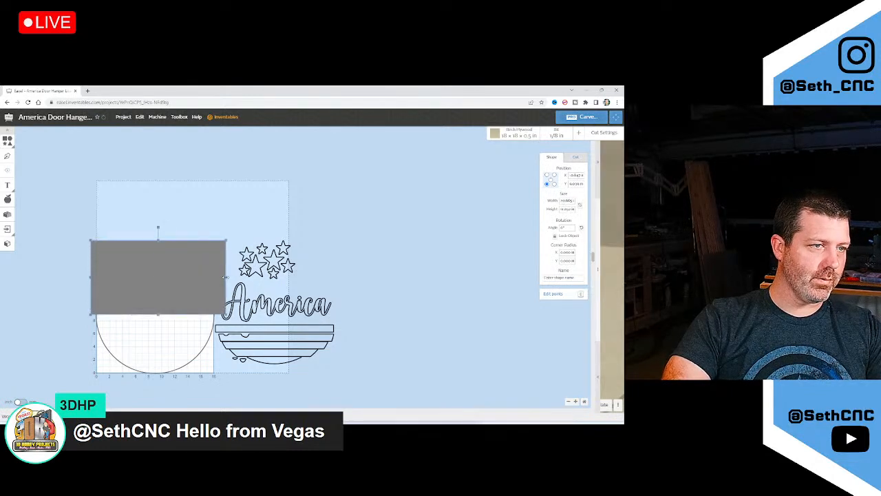
Make the circle a Clear out a pocket cut and bring it in front of the rectangle
click(207, 347)
click(575, 156)
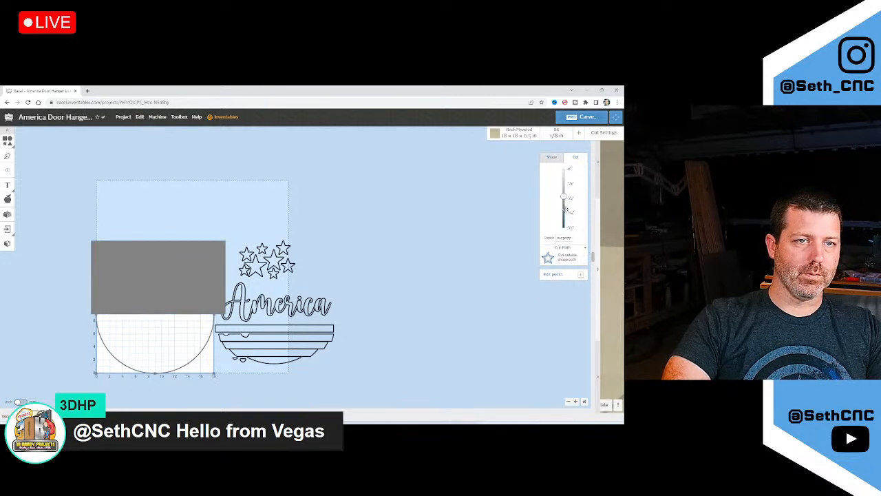
click(554, 257)
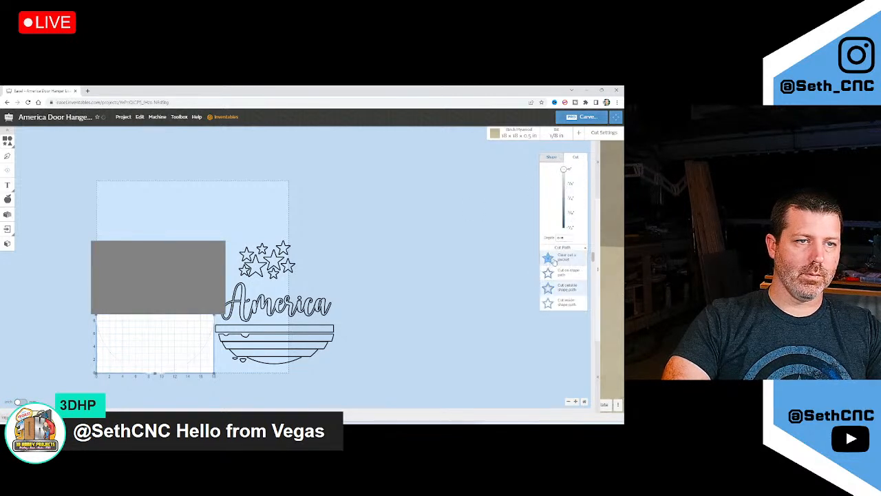
click(548, 268)
right_click(195, 344)
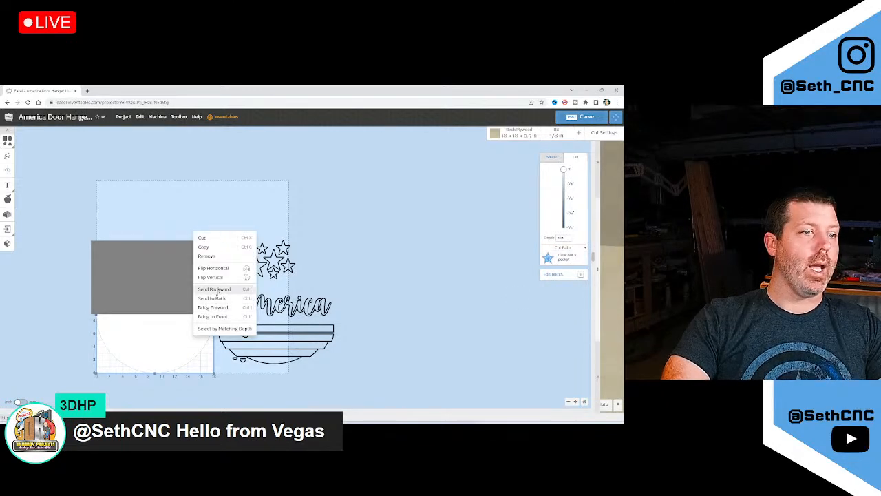
click(213, 316)
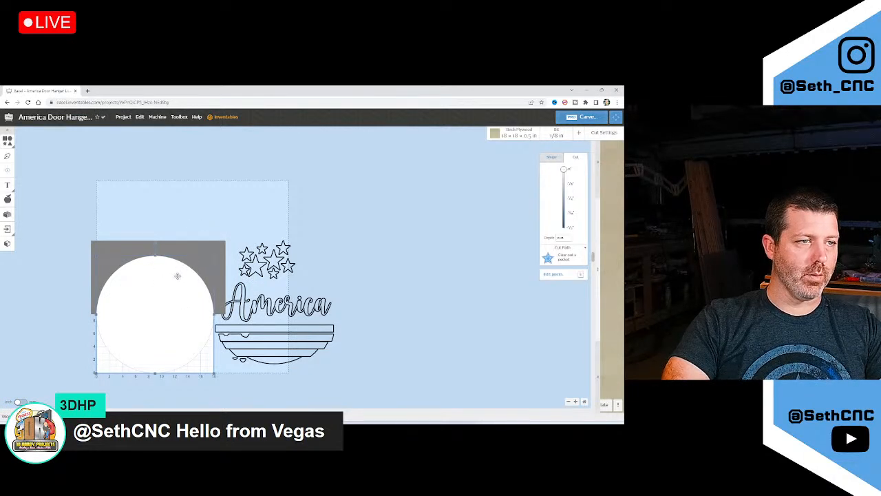
click(195, 261)
Set the rectangle's depth to 0 and the circle to a shallow Cut outside shape path
right_click(194, 261)
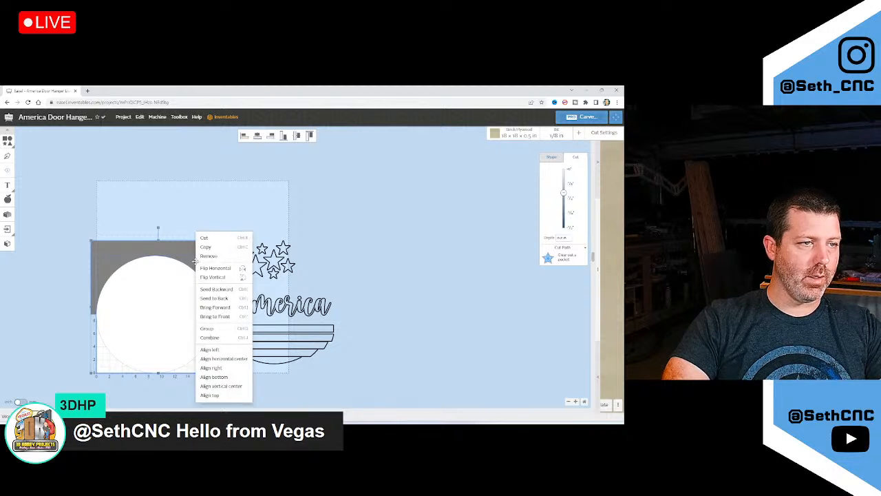
click(214, 339)
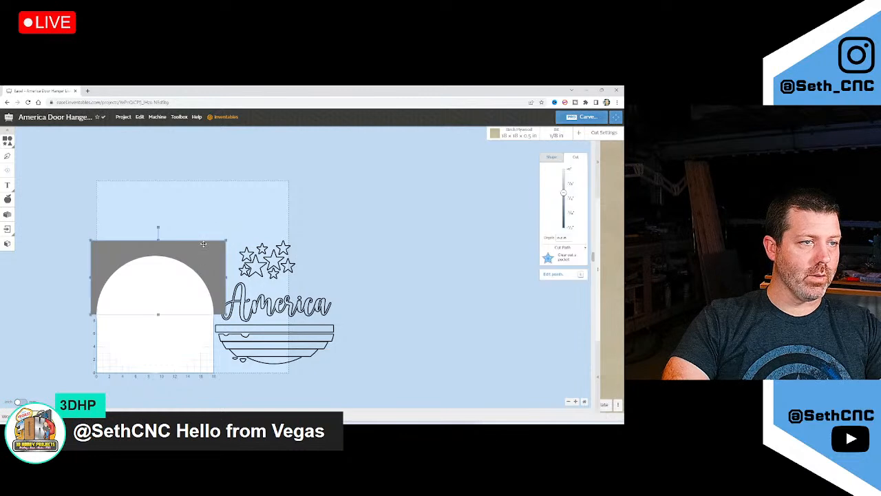
drag(563, 194, 564, 168)
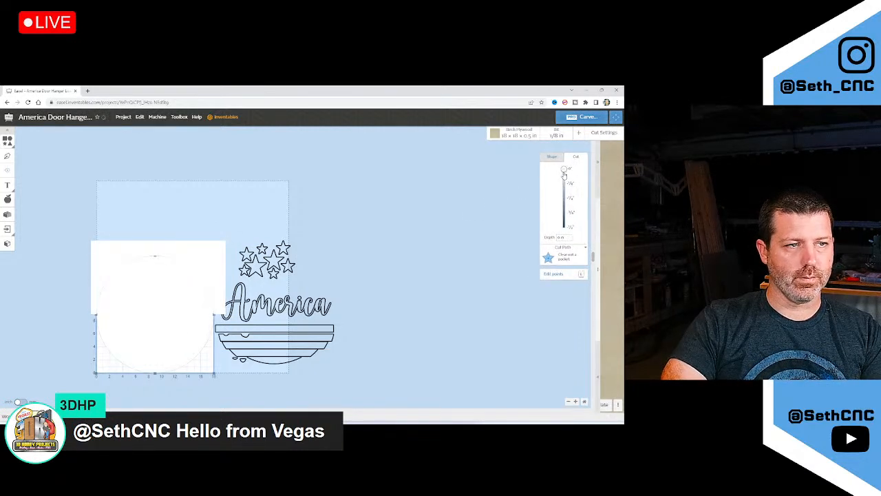
drag(563, 170, 561, 186)
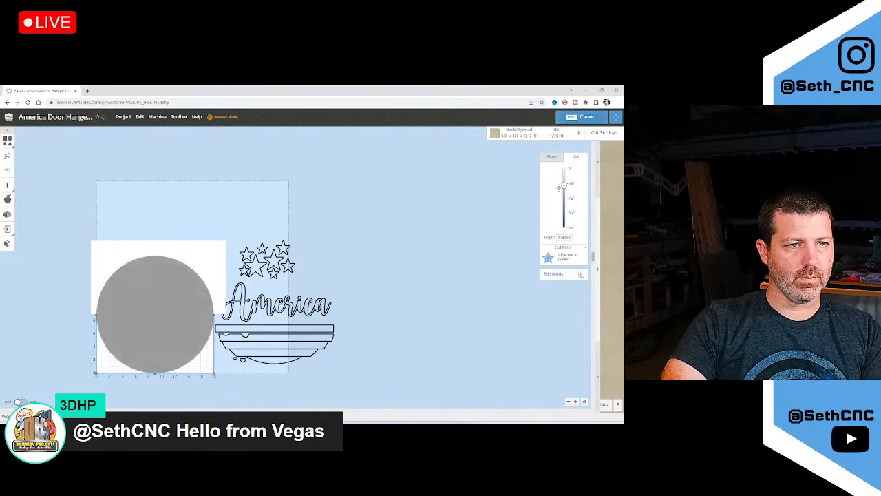
click(562, 256)
click(564, 285)
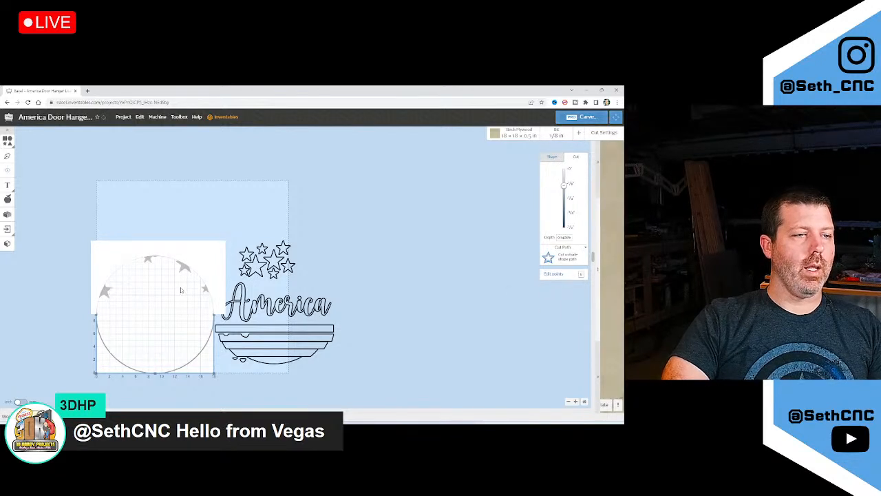
Select the rectangle with the surrounding stars and remove the rectangle, keeping the circle shape
click(192, 261)
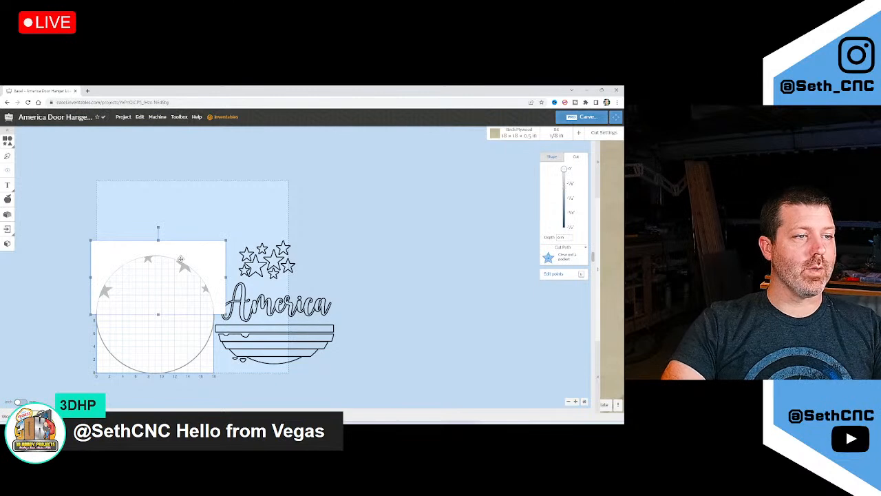
scroll(179, 260, up, 3)
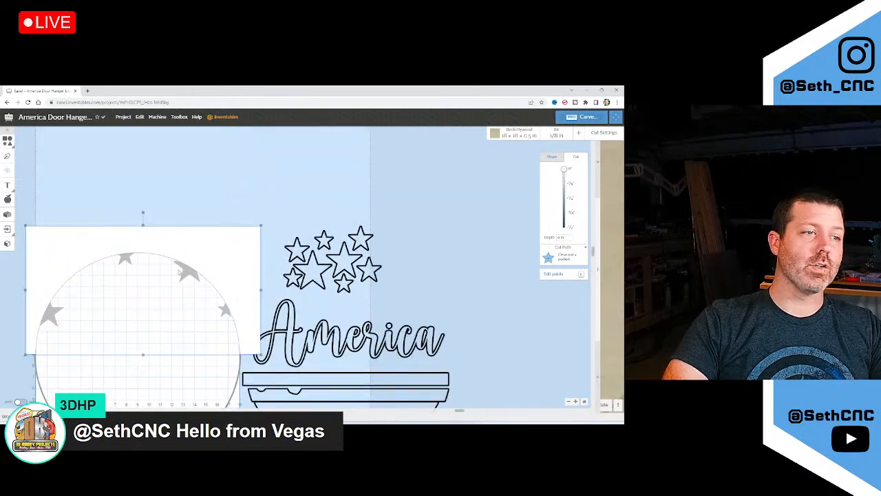
shift+click(188, 269)
shift+click(124, 259)
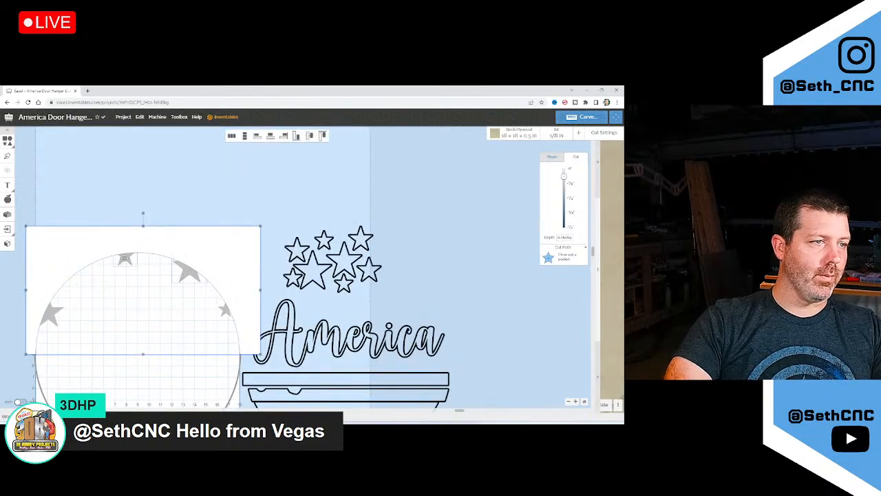
shift+click(54, 310)
shift+click(225, 310)
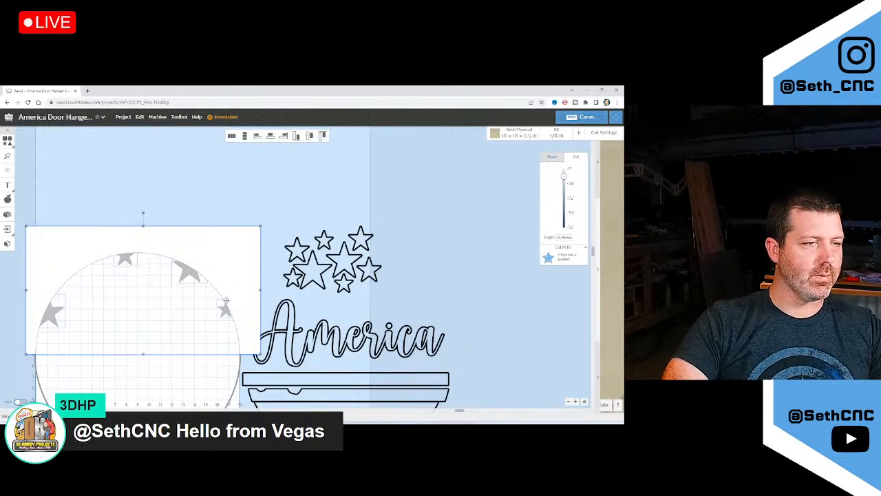
right_click(229, 274)
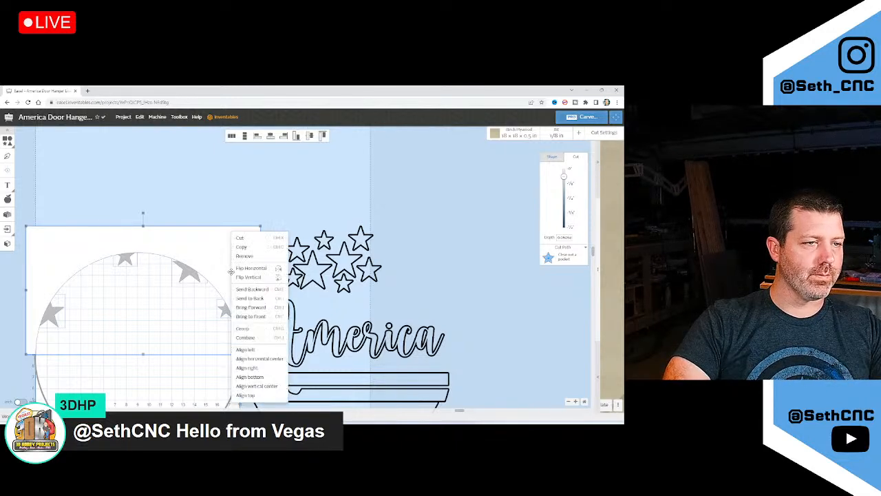
click(260, 336)
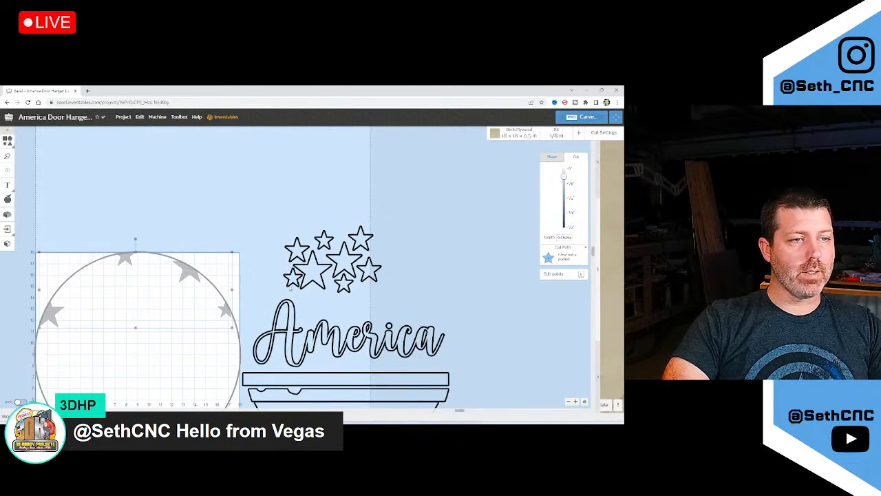
Move the grey star group above the stars and split it with the Shape Exploder app
drag(184, 273, 367, 195)
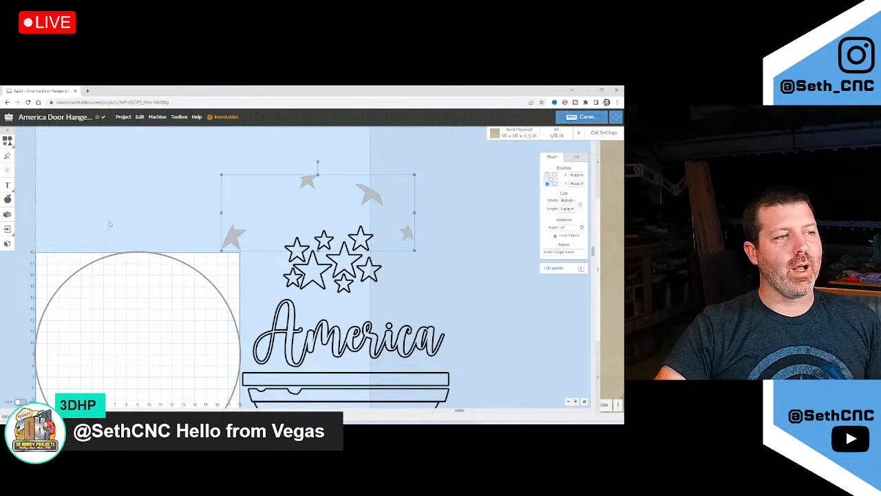
click(8, 215)
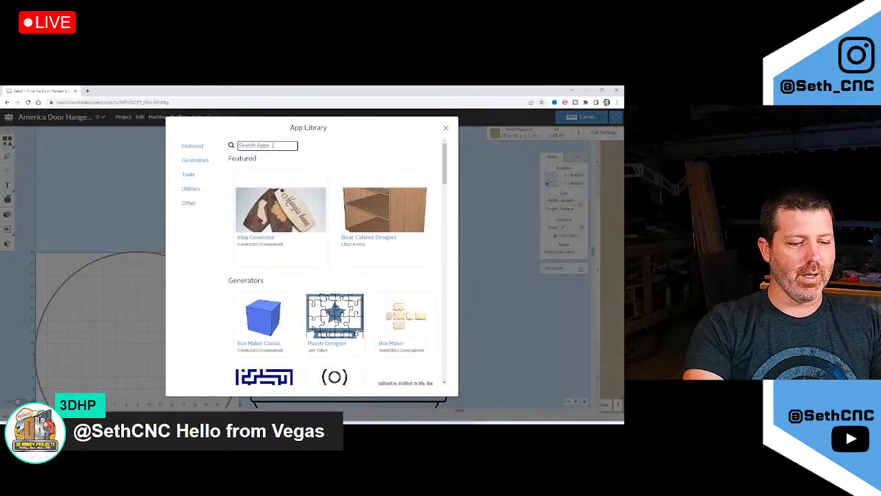
text(expl)
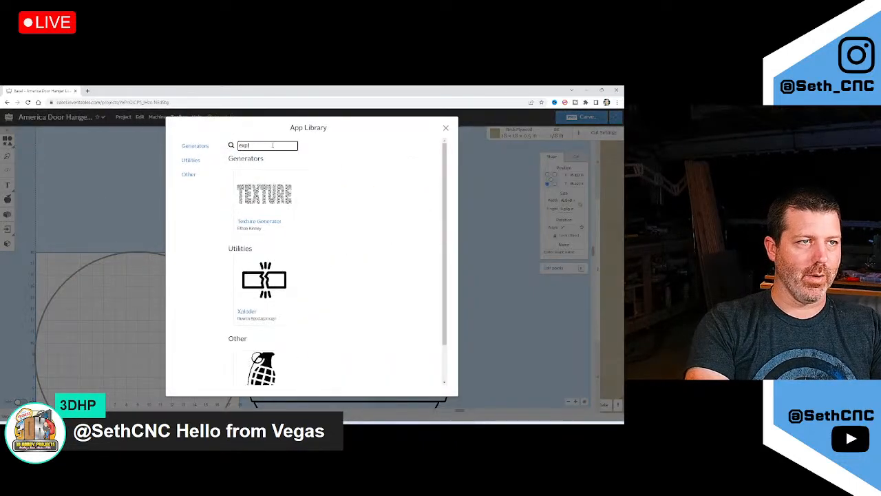
text(o)
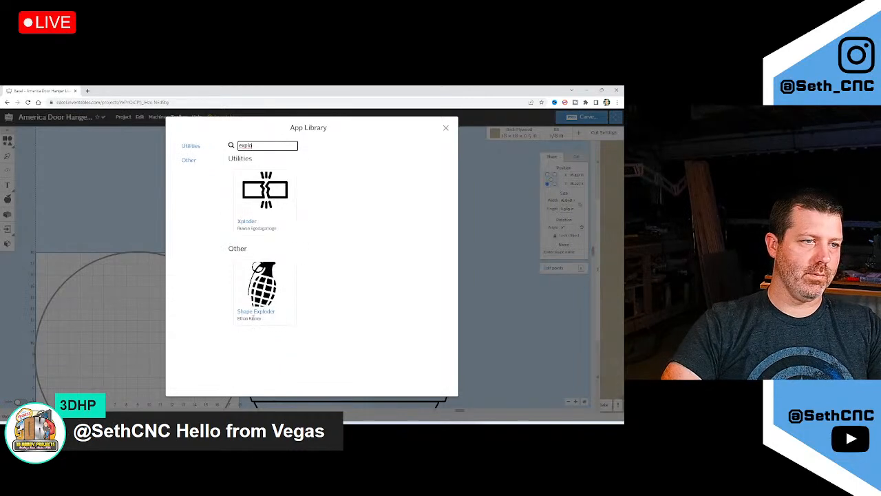
click(255, 315)
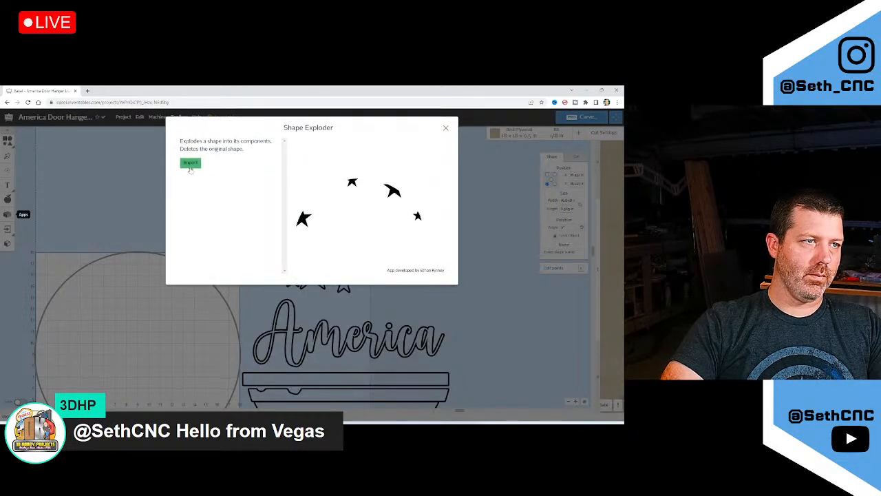
click(190, 163)
drag(232, 242, 272, 267)
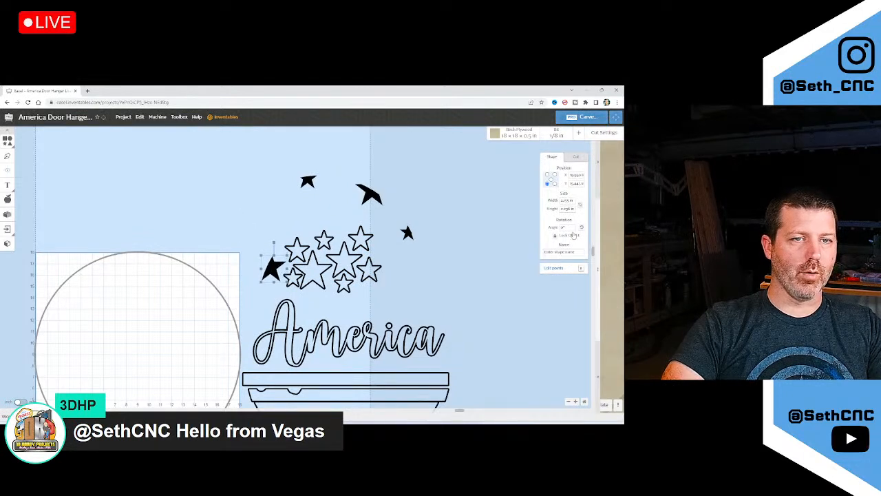
Set the four separated black stars to Cut outside shape path
click(576, 157)
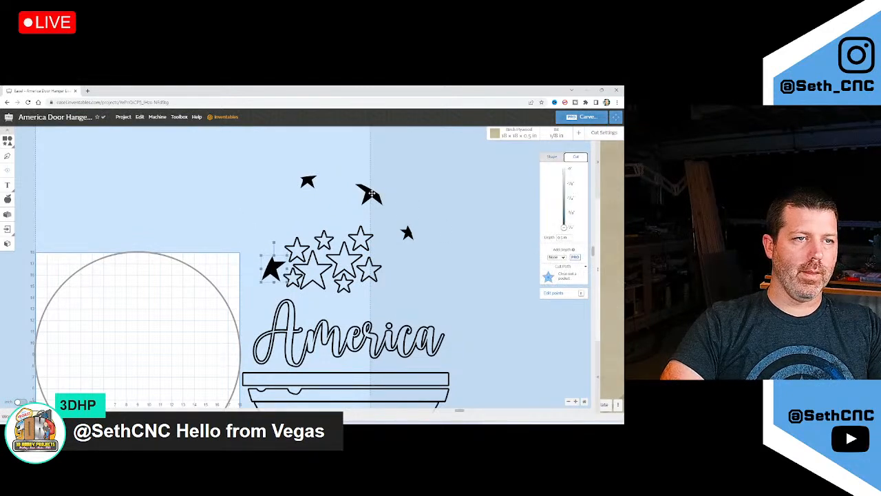
shift+click(371, 193)
shift+click(307, 181)
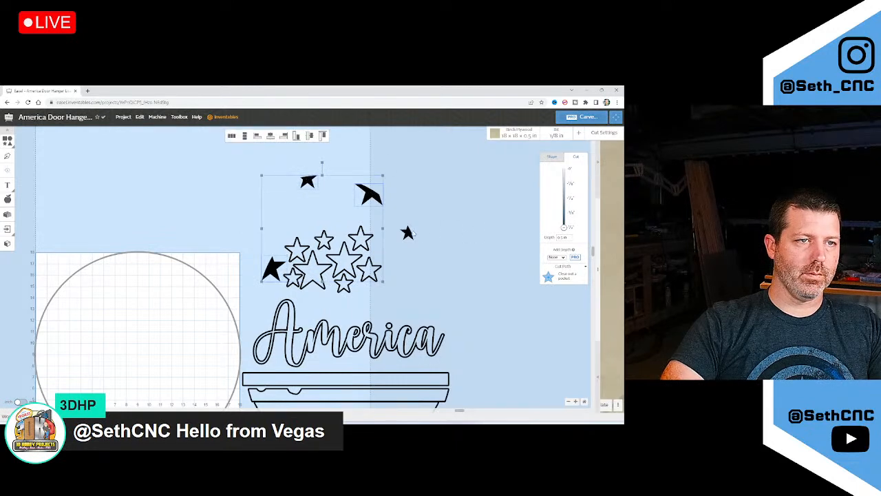
shift+click(407, 233)
click(560, 276)
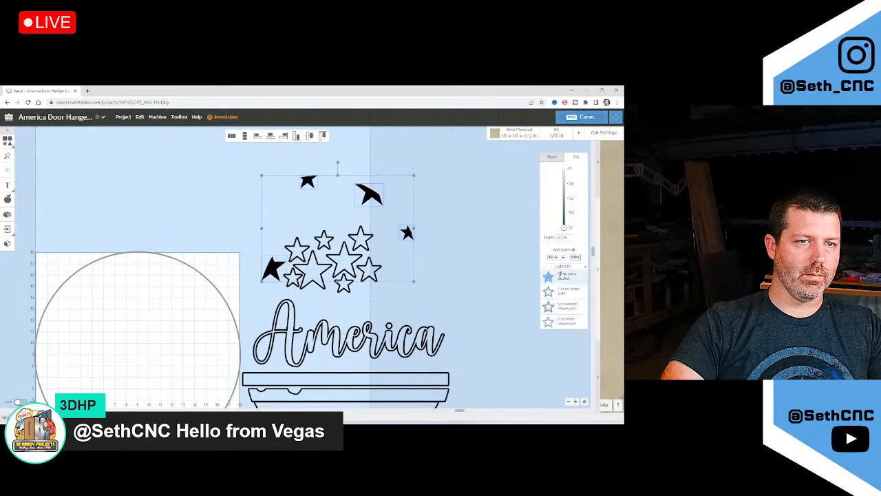
click(564, 310)
Arrange three of the separated stars among the cluster above America
click(391, 197)
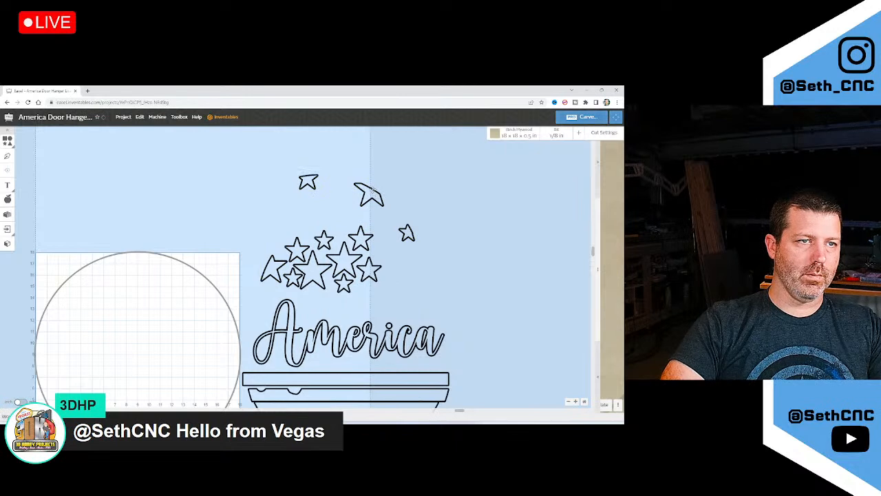
drag(372, 191, 395, 264)
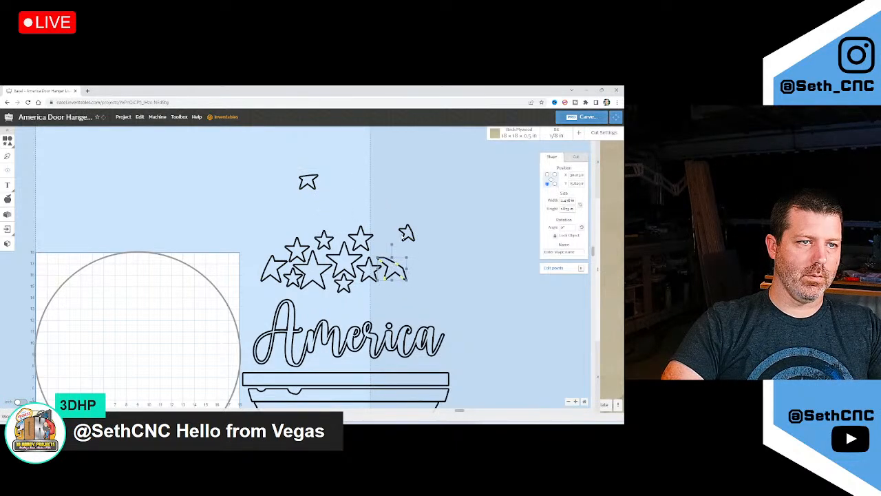
drag(404, 234, 388, 245)
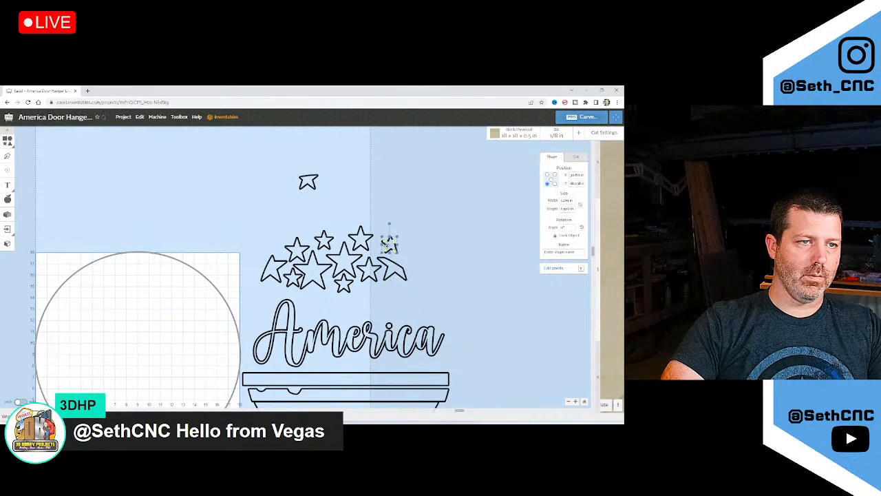
drag(308, 183, 271, 243)
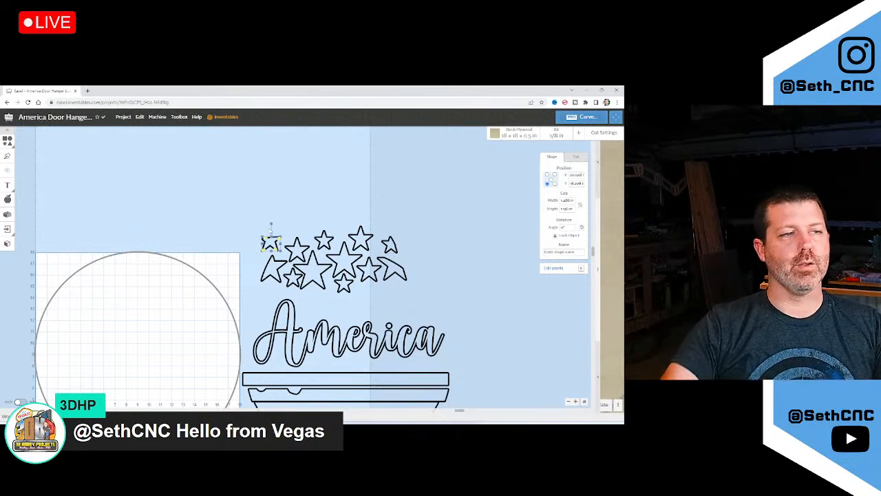
scroll(277, 231, down, 1)
click(8, 141)
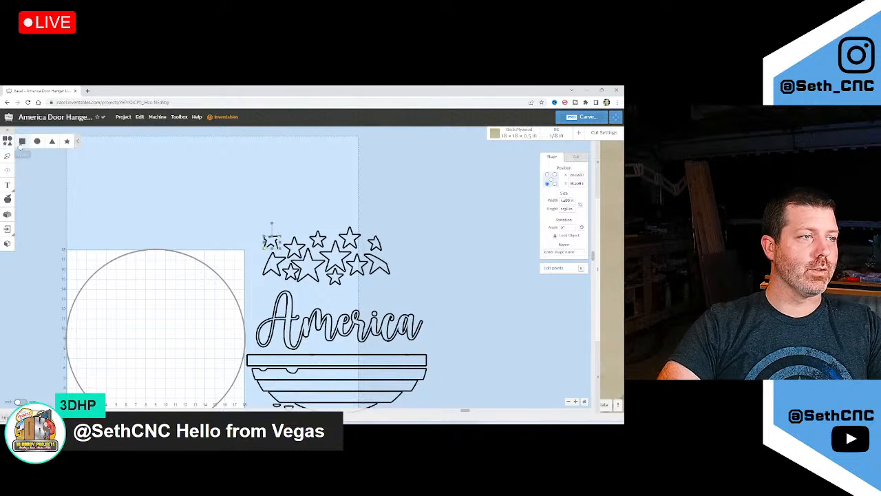
Add a rectangle stretched over the star cluster, cutting inside its path at 0 in depth
click(21, 142)
drag(274, 249, 308, 284)
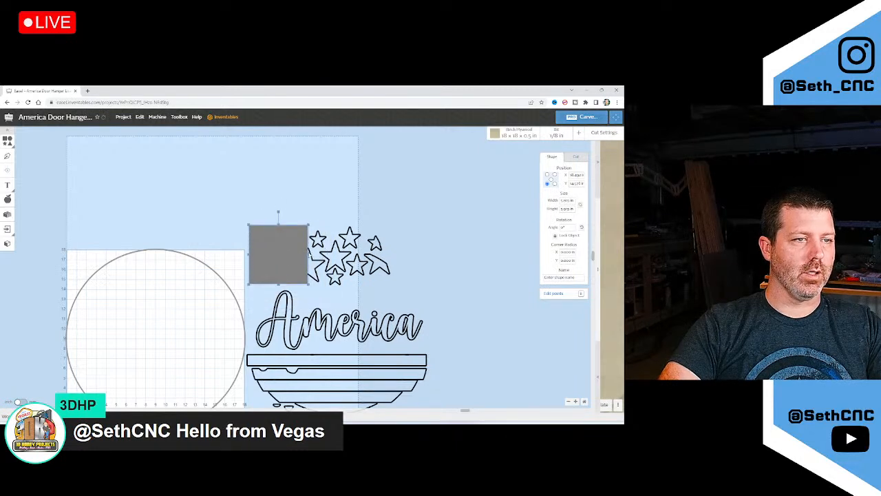
drag(308, 253, 377, 254)
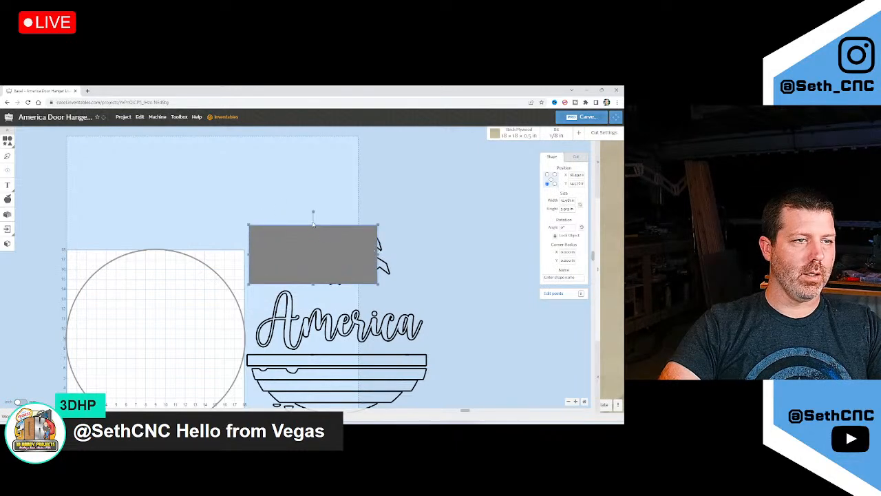
drag(314, 226, 314, 203)
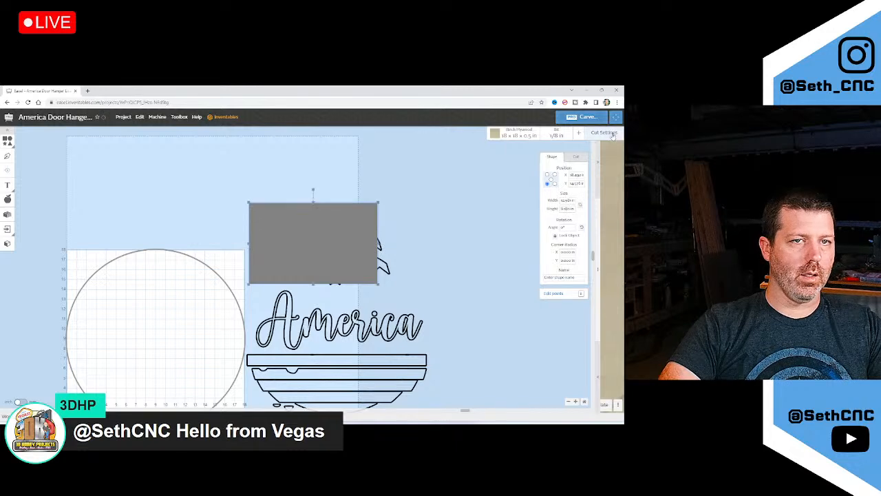
click(576, 157)
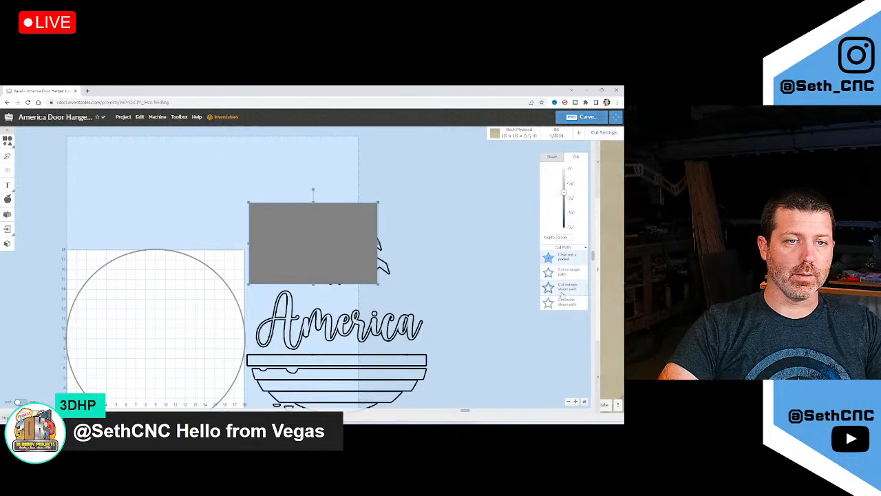
click(563, 302)
drag(563, 197, 564, 168)
scroll(381, 234, down, 2)
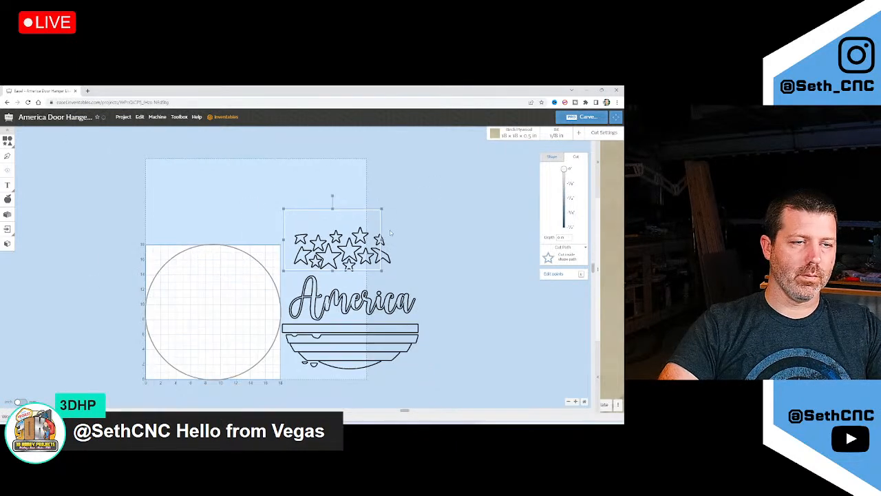
Move the clipped, bottom and edge stars into the top row and nudge the frame down
scroll(376, 249, up, 5)
click(380, 251)
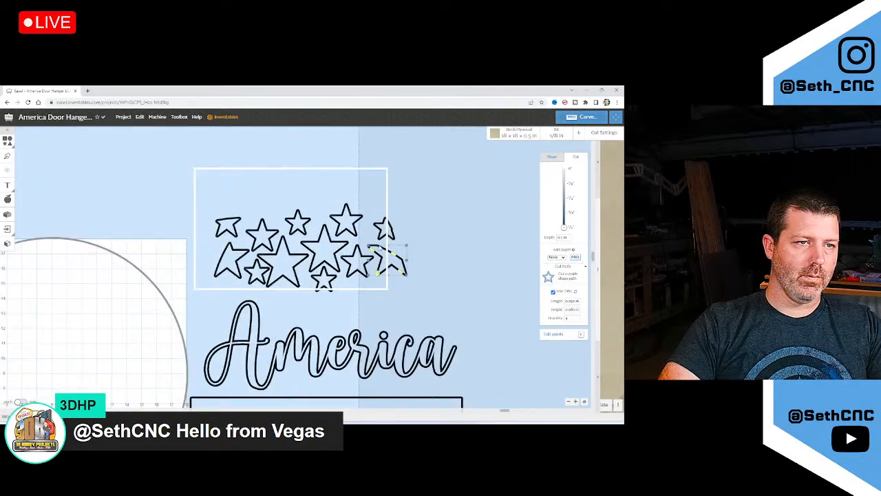
drag(383, 252, 236, 199)
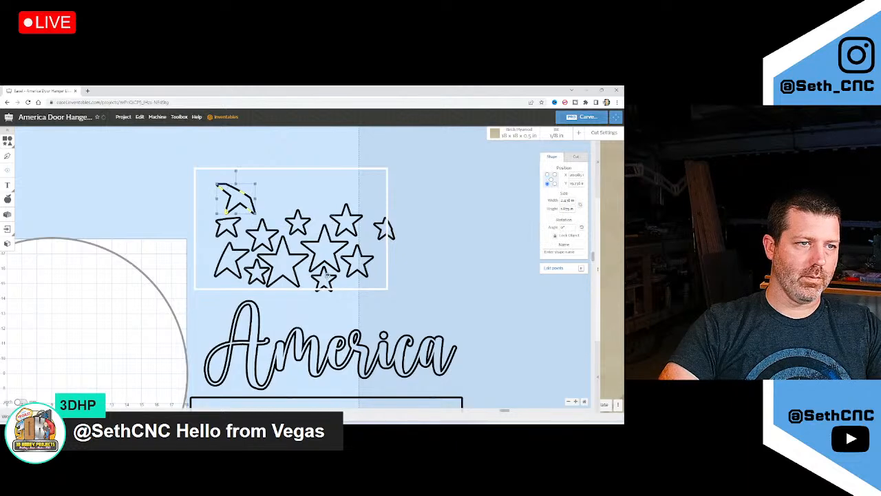
drag(325, 277, 274, 198)
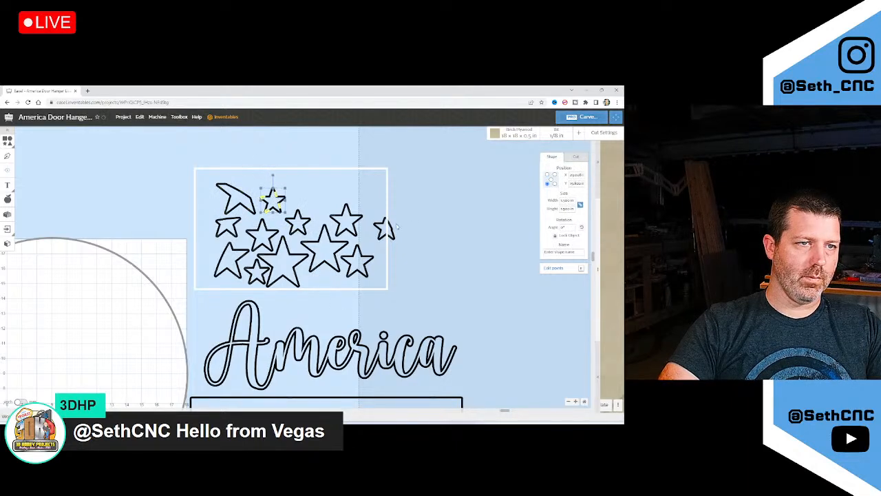
drag(383, 225, 312, 199)
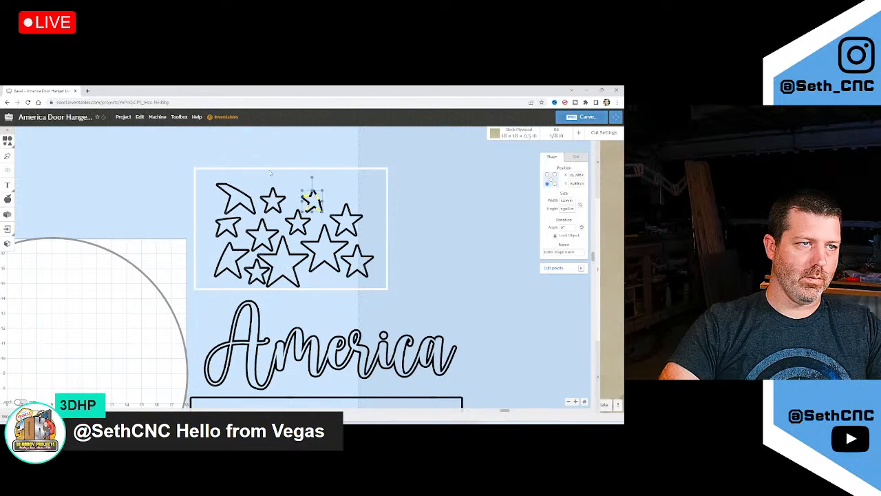
drag(269, 168, 270, 175)
click(318, 162)
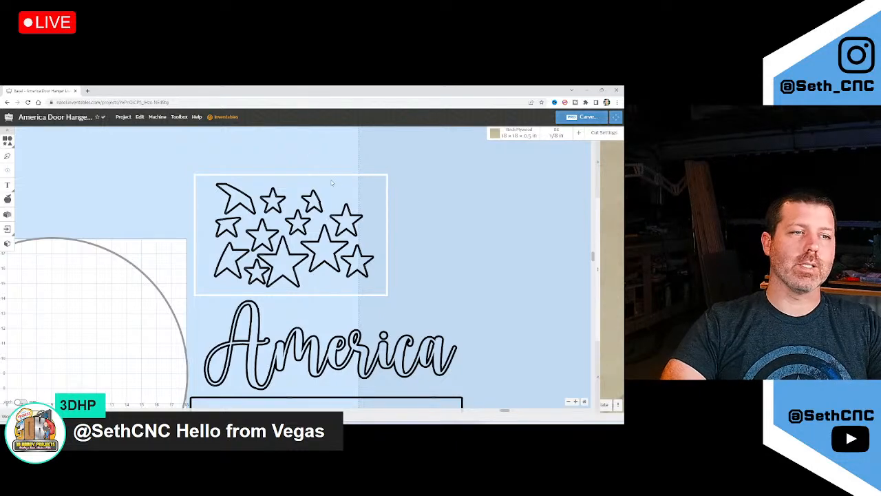
scroll(338, 201, down, 2)
scroll(238, 263, up, 3)
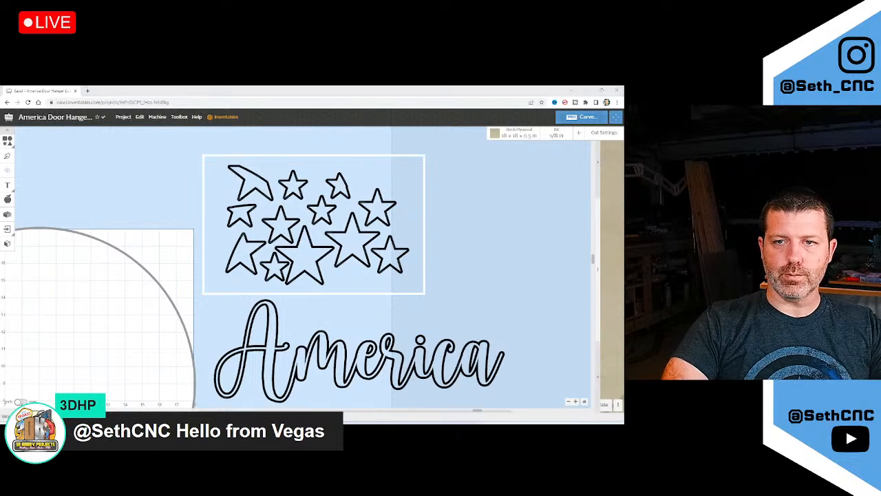
scroll(415, 187, down, 3)
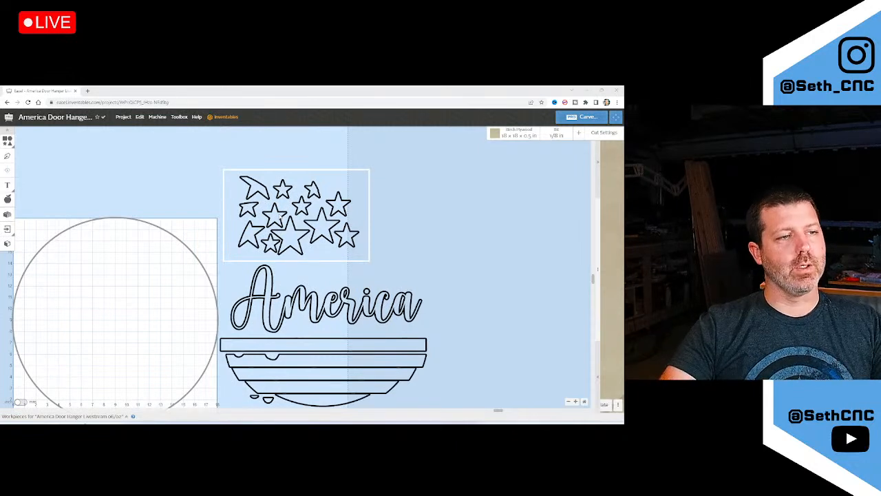
Set the large circle to Cut outside shape path, then deselect it
click(132, 258)
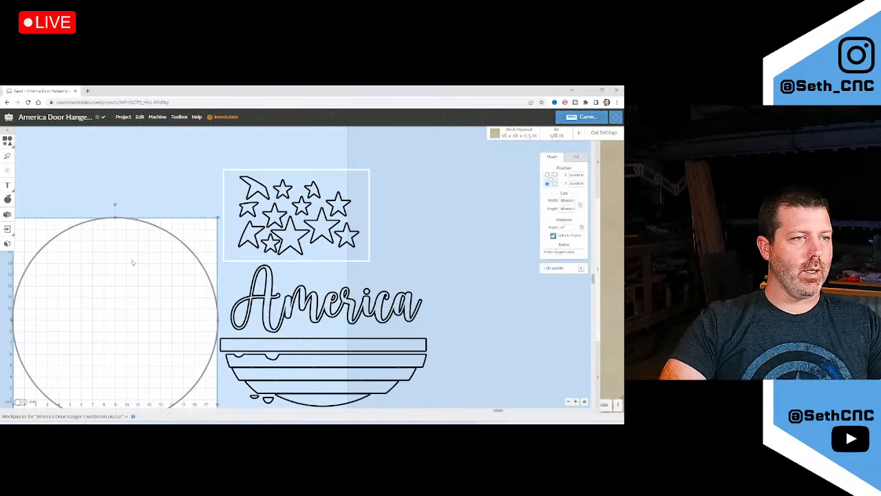
click(575, 157)
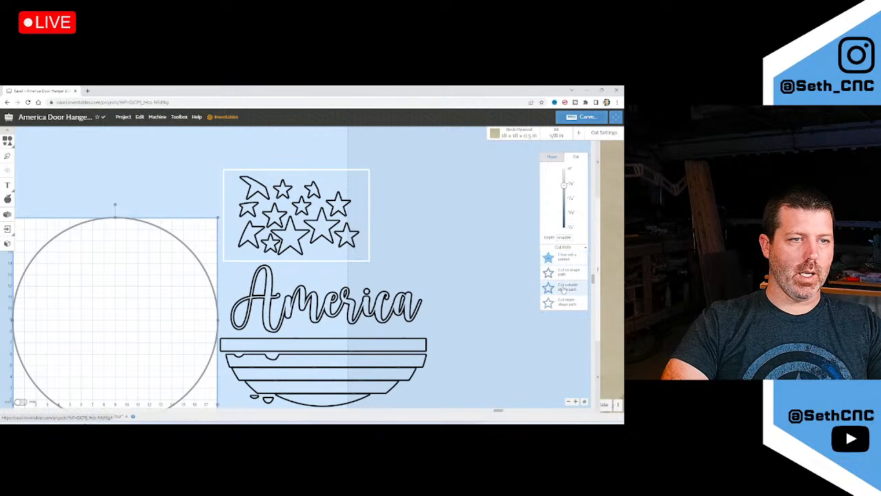
click(563, 288)
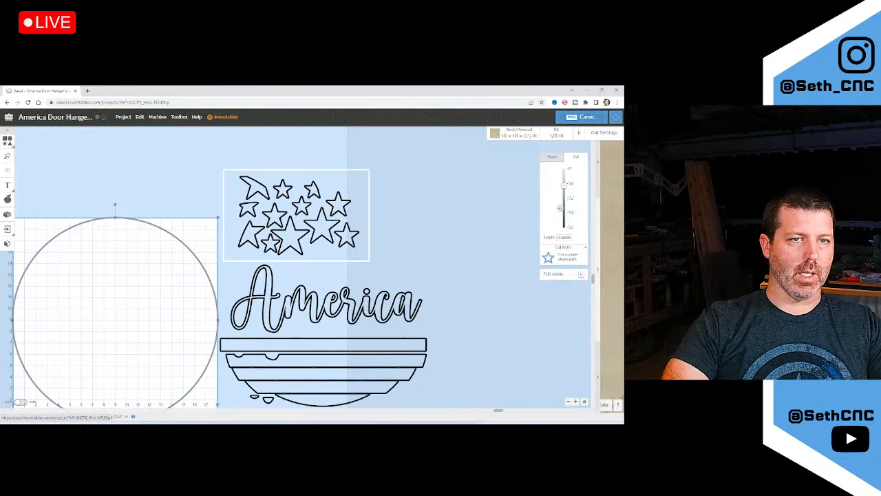
click(454, 241)
scroll(454, 241, down, 3)
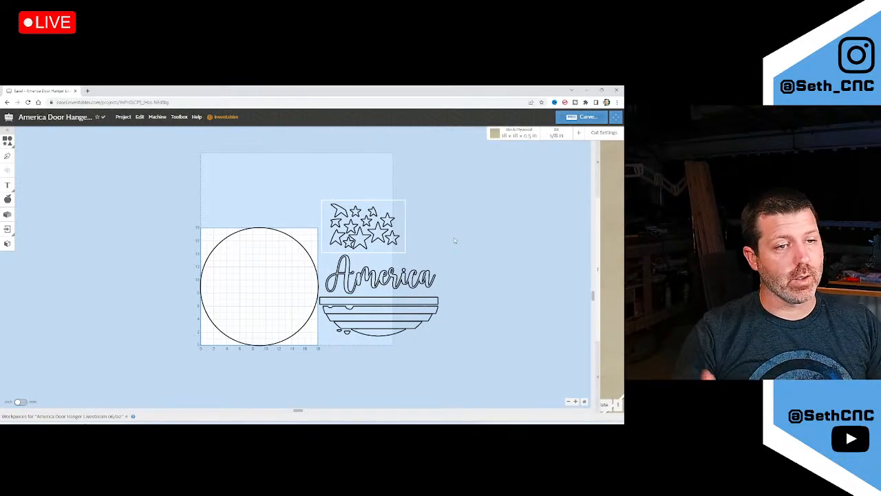
Download only the current workpiece of the America door hanger project as a ZIP file
click(123, 116)
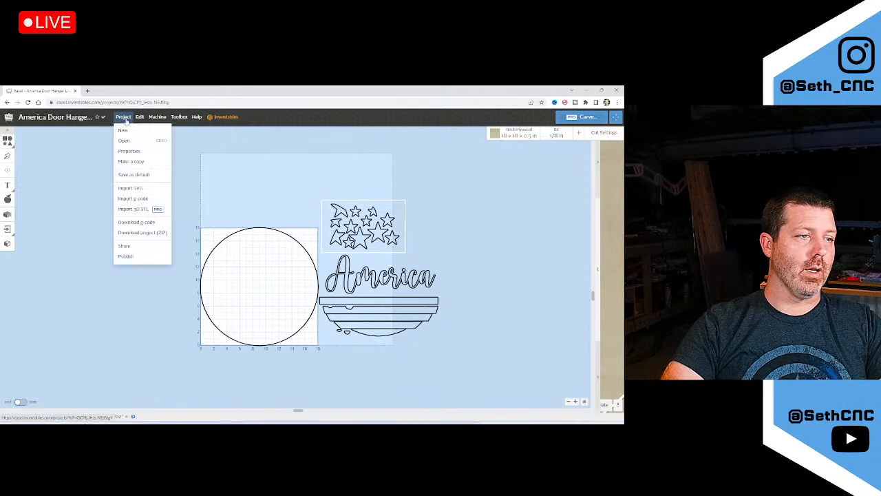
click(140, 233)
click(273, 176)
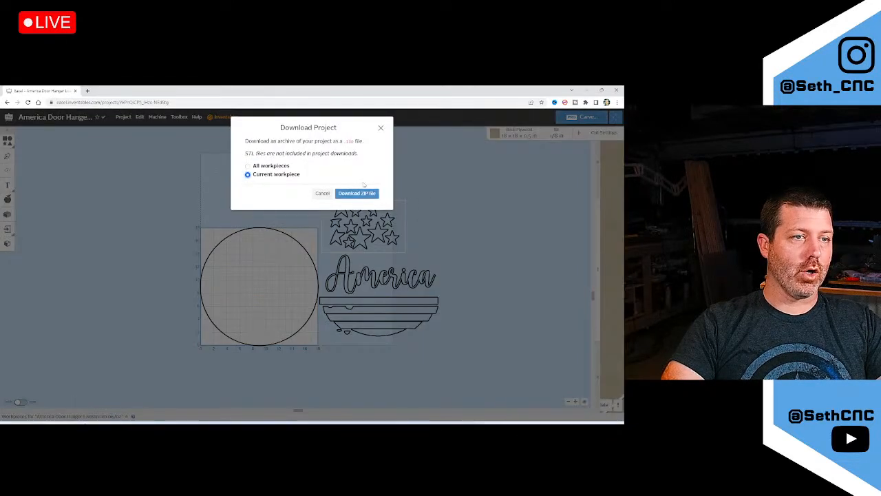
click(359, 192)
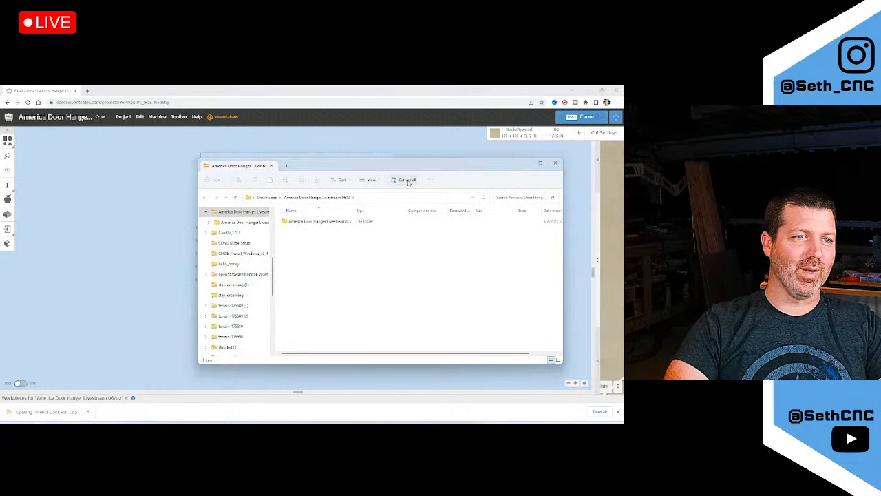
Extract the downloaded ZIP and open Workpiece 1's design.svg in Google Chrome
click(404, 182)
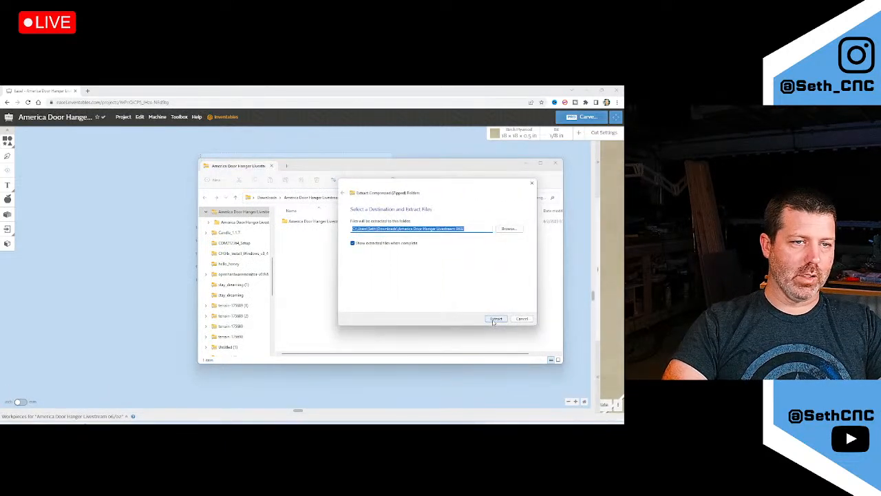
click(495, 319)
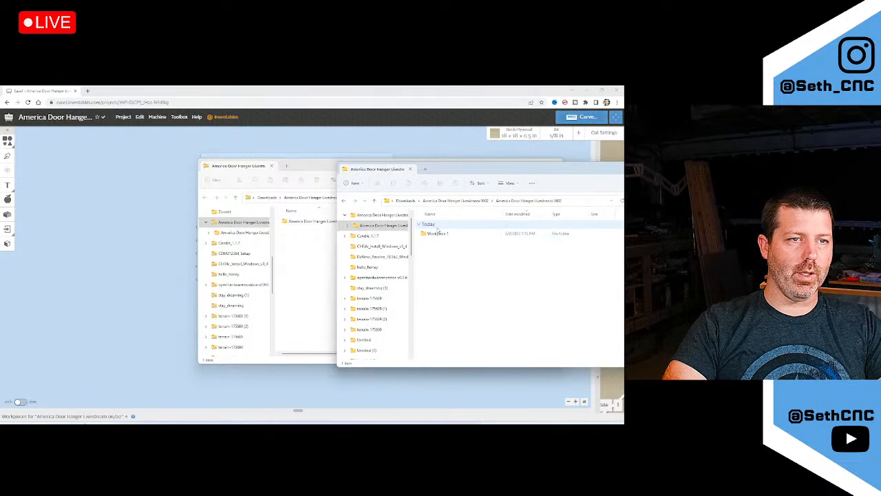
double_click(438, 232)
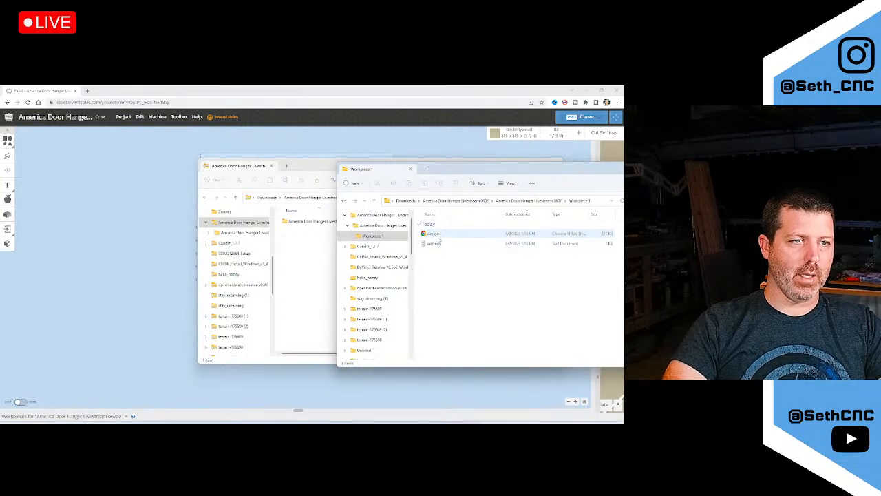
double_click(432, 234)
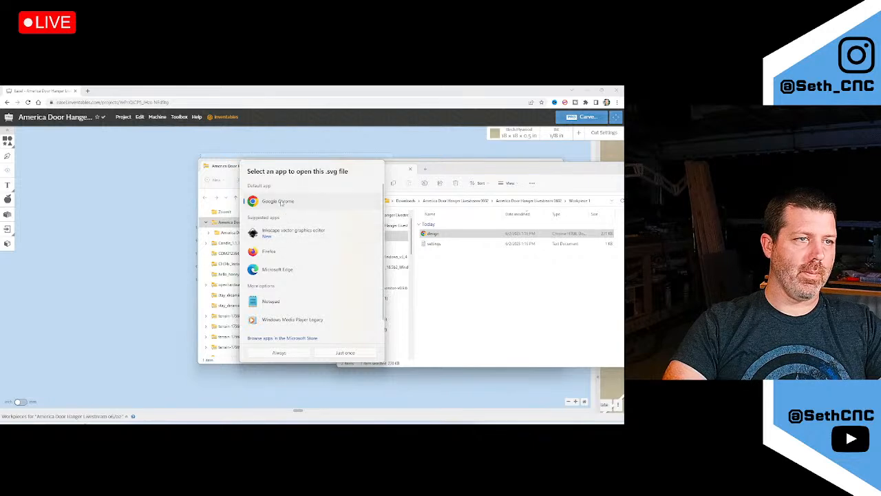
double_click(283, 205)
ctrl+scroll(296, 232, down, 3)
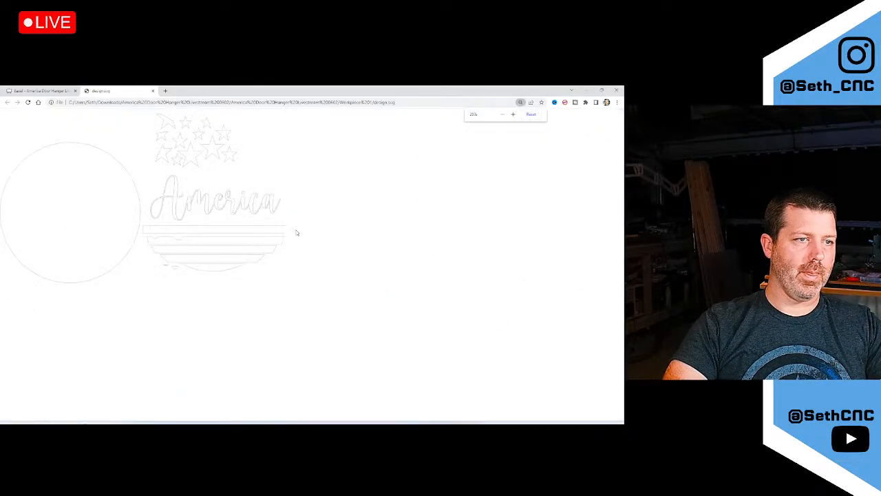
Zoom over the design.svg preview, then go back to the Easel project tab
ctrl+scroll(296, 233, up, 1)
ctrl+scroll(296, 233, down, 1)
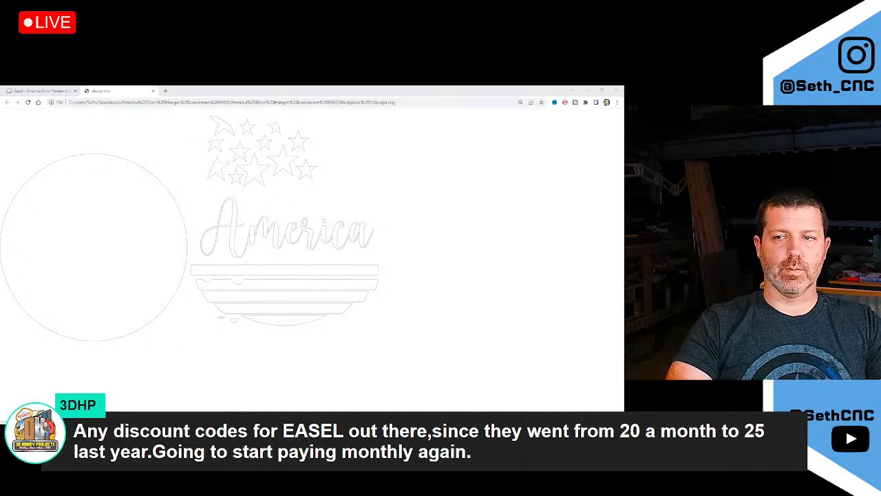
click(58, 91)
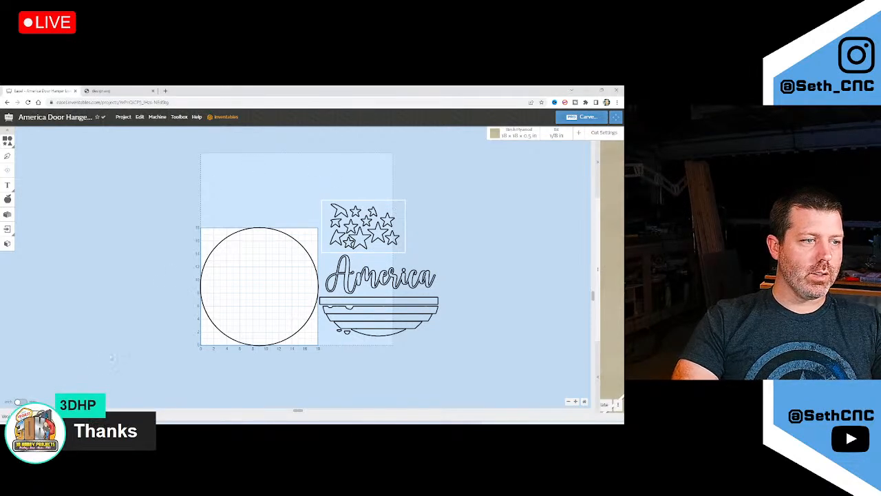
Launch LightBurn from the Windows search
key(super)
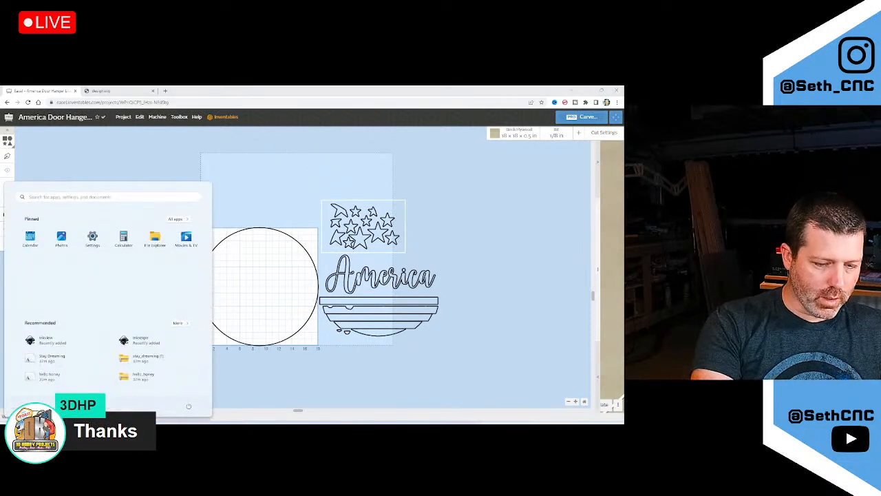
text(lightburn)
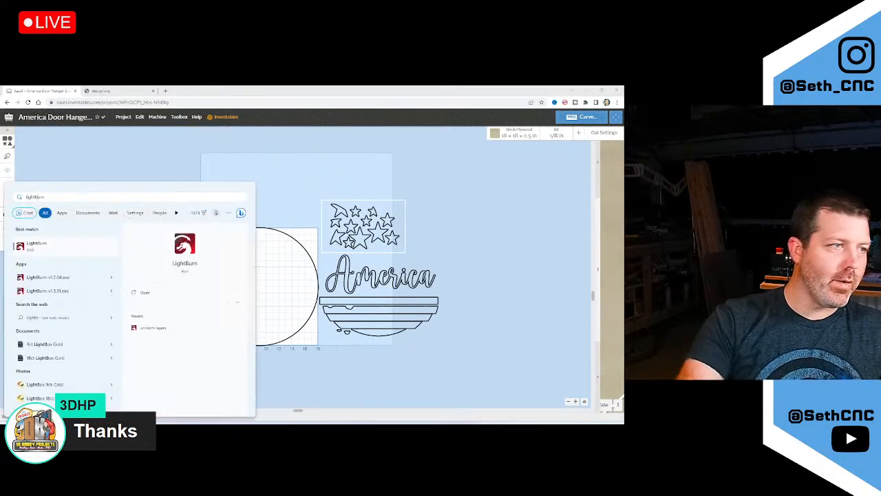
click(52, 249)
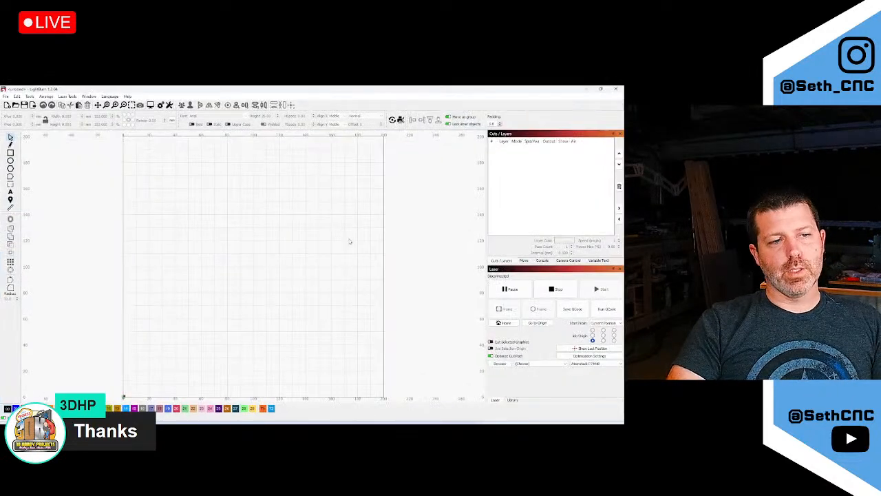
Import the Workpiece design from Downloads > America Door Hanger Livestream 0602 onto the canvas
click(6, 96)
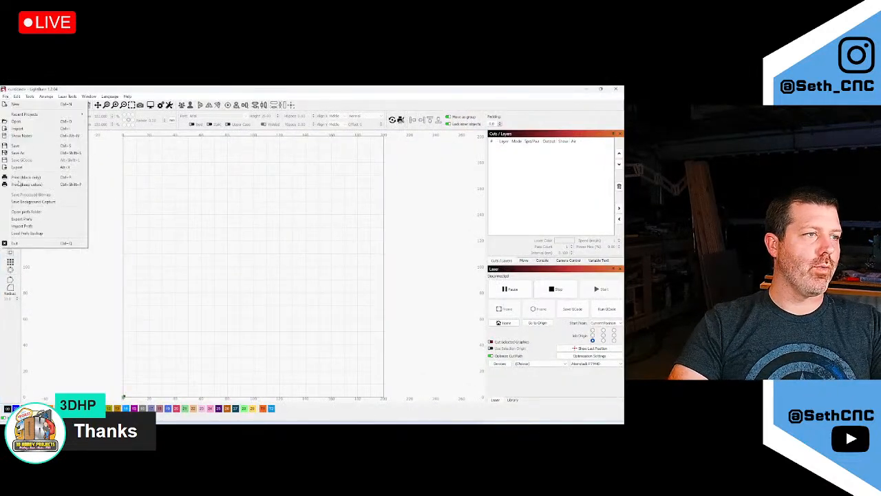
click(17, 128)
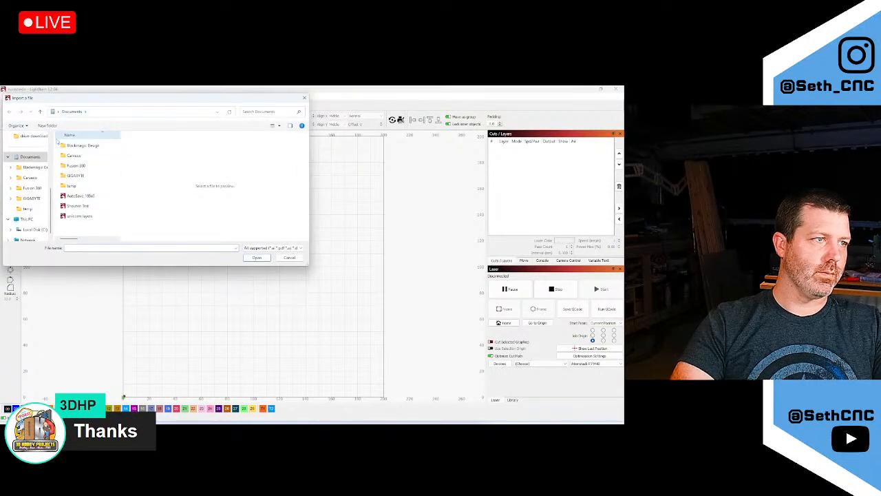
click(8, 158)
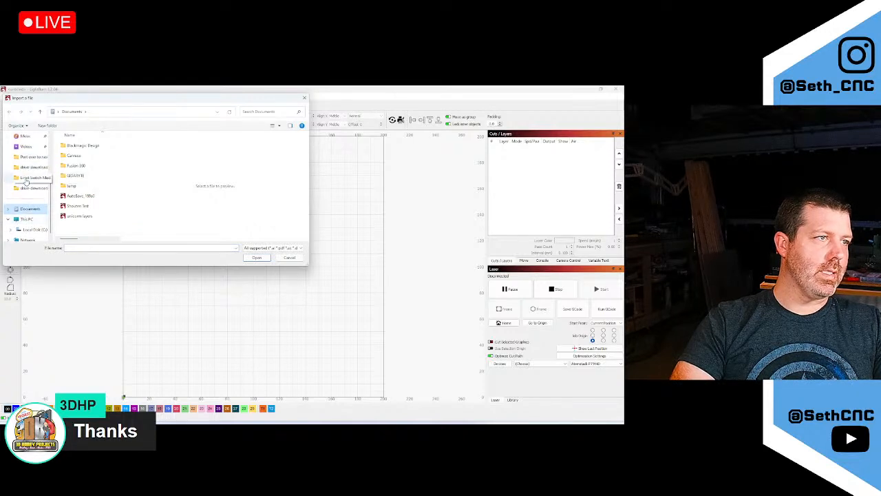
scroll(26, 179, up, 1)
click(29, 158)
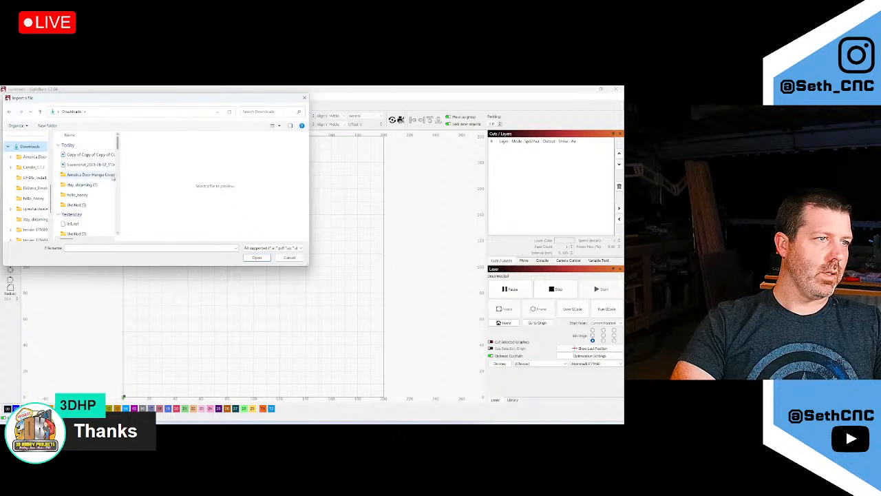
click(112, 176)
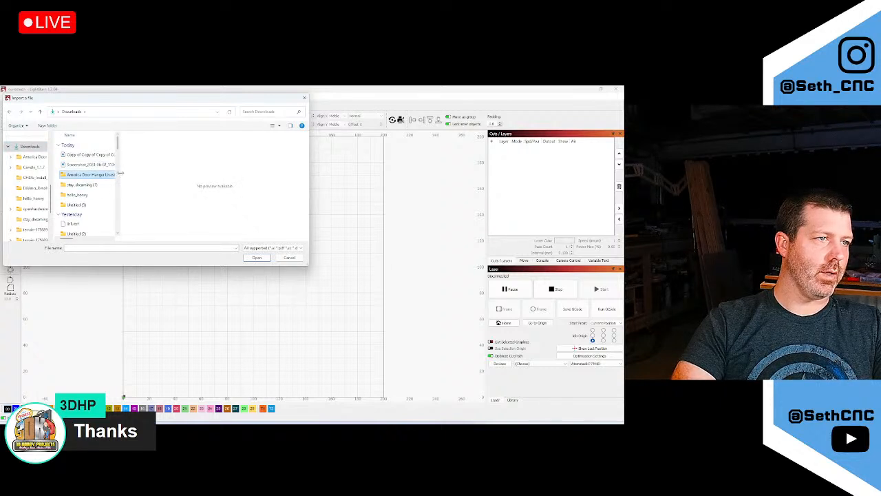
drag(120, 176, 200, 176)
double_click(137, 177)
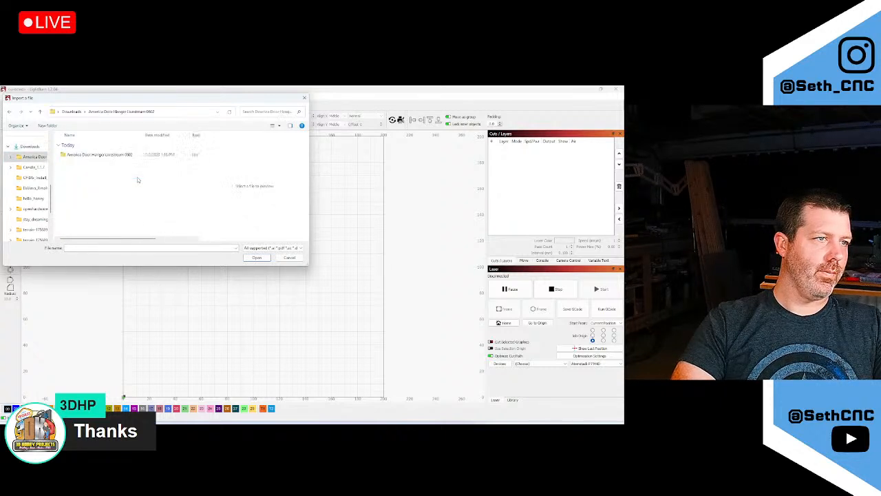
double_click(101, 157)
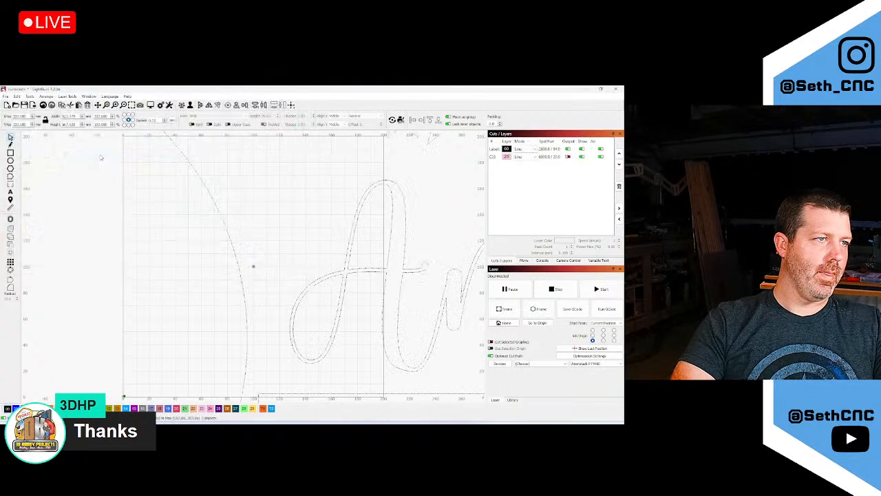
Move the imported design beside the workpiece square and ungroup it
scroll(117, 272, down, 2)
scroll(117, 272, down, 5)
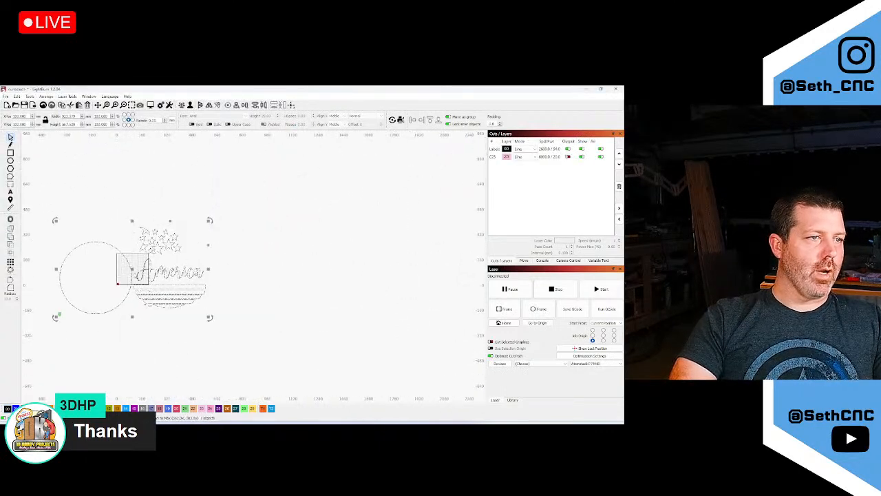
drag(93, 296, 121, 279)
scroll(152, 236, up, 3)
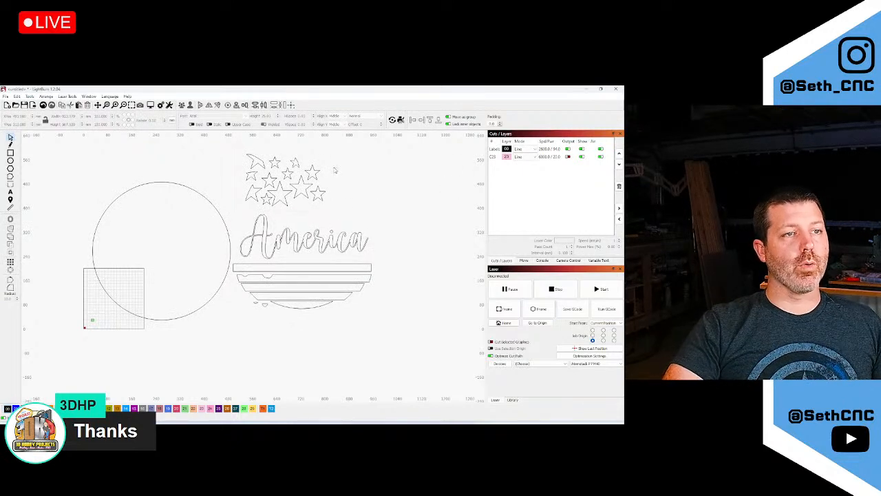
key(ctrl+a)
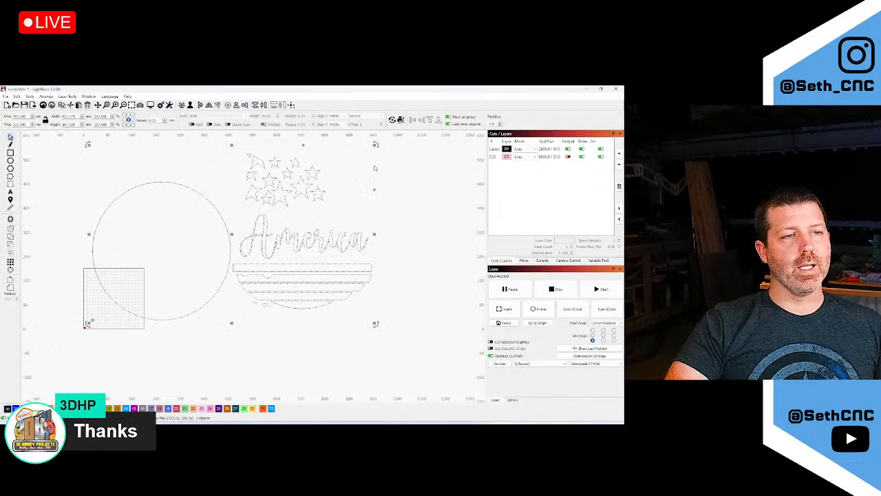
scroll(330, 163, up, 3)
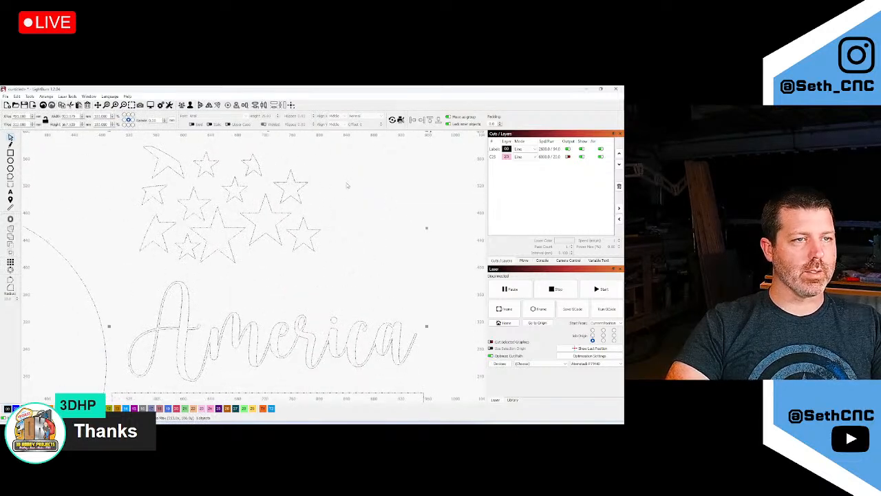
scroll(358, 186, down, 3)
click(387, 183)
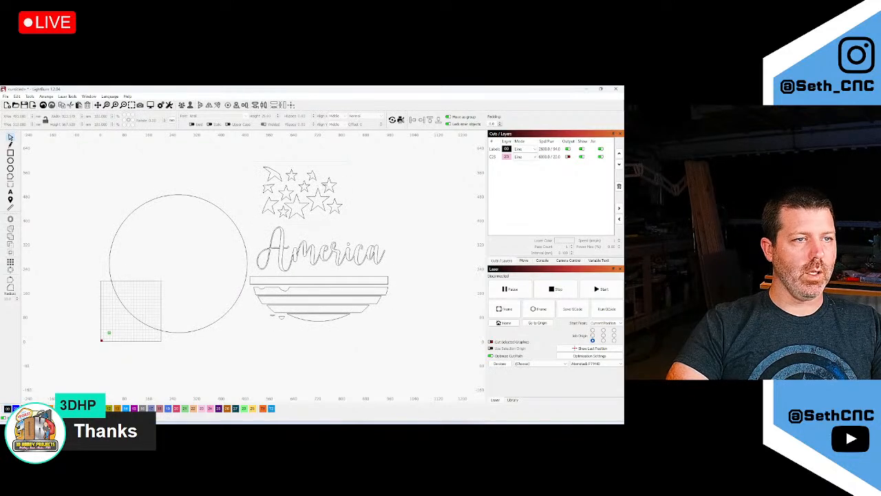
key(ctrl+a)
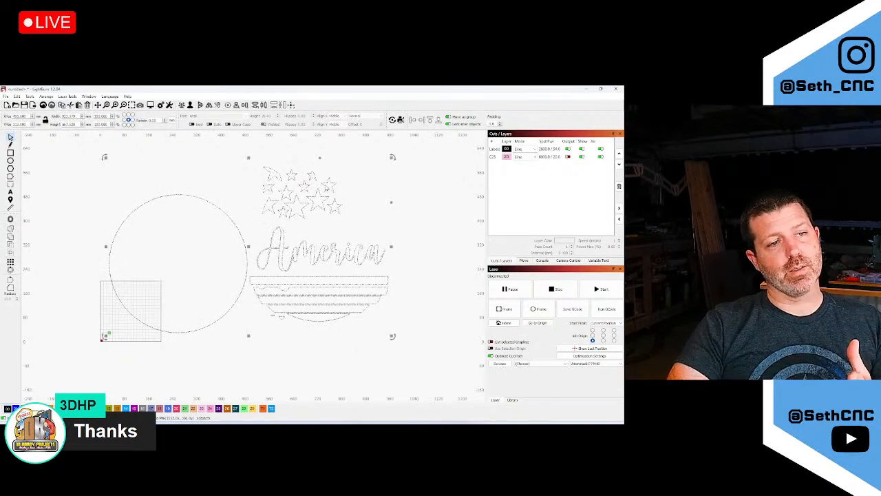
right_click(326, 186)
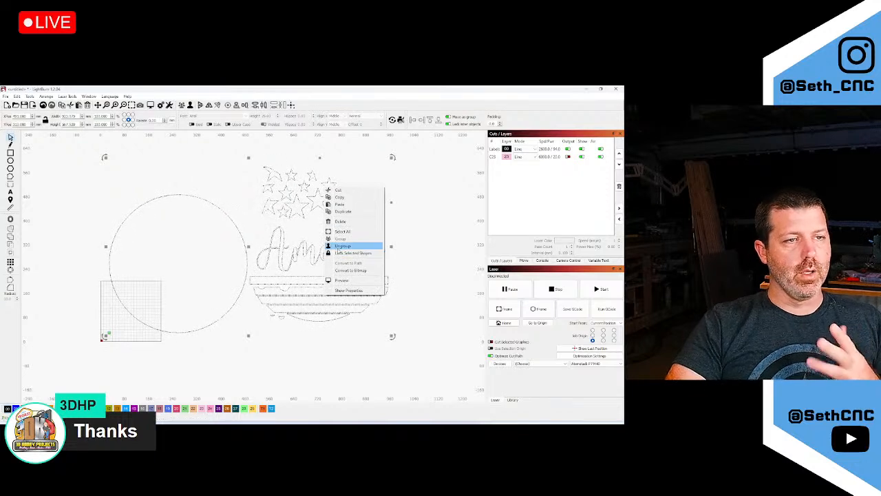
click(337, 246)
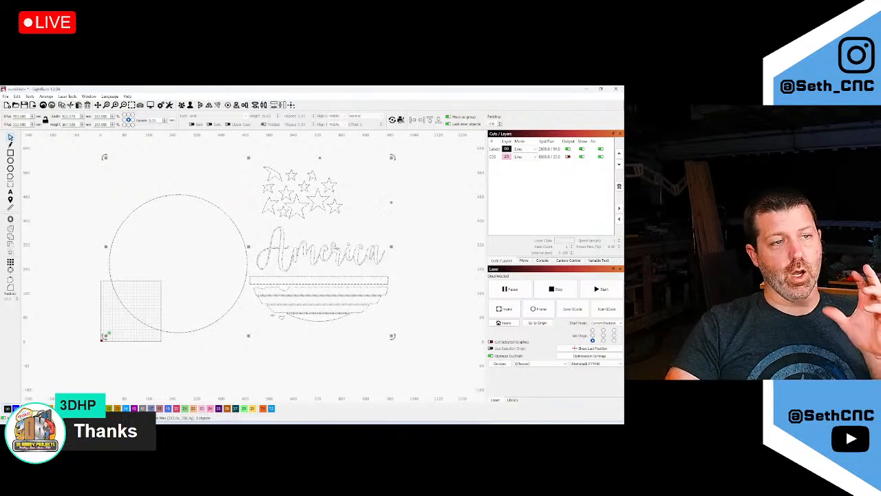
Delete the duplicate stars sitting on layer C23
click(351, 174)
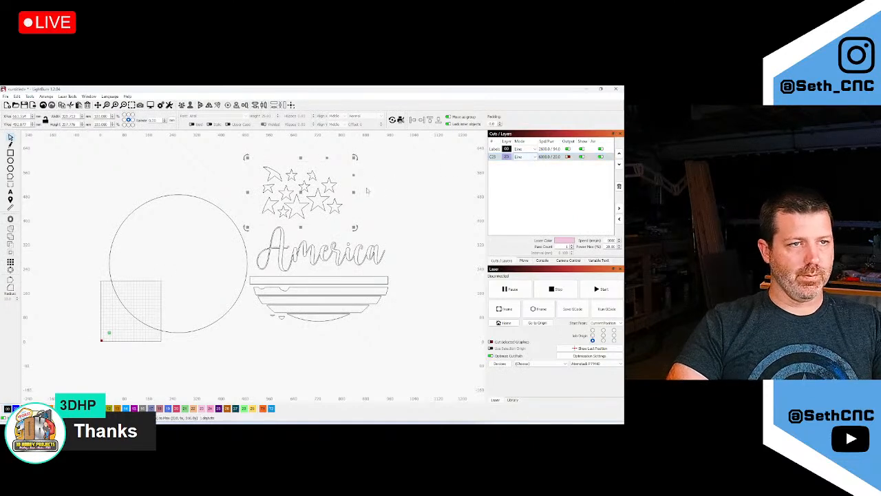
click(369, 182)
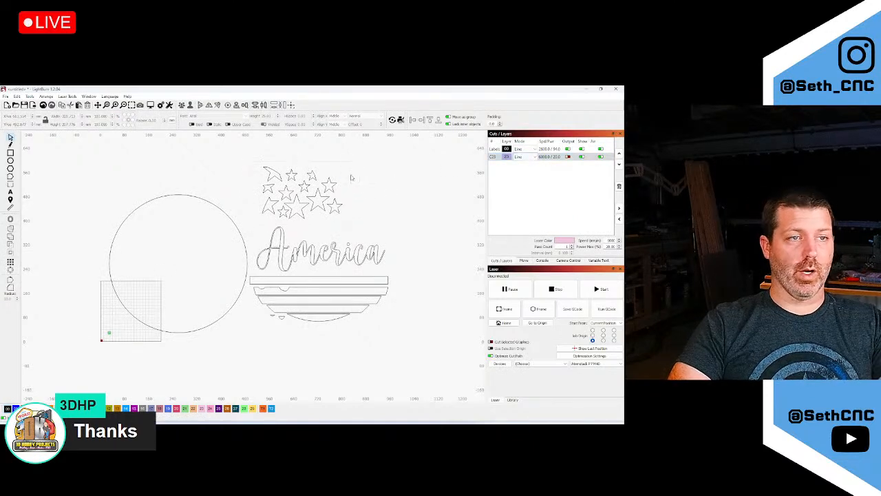
click(350, 174)
key(Delete)
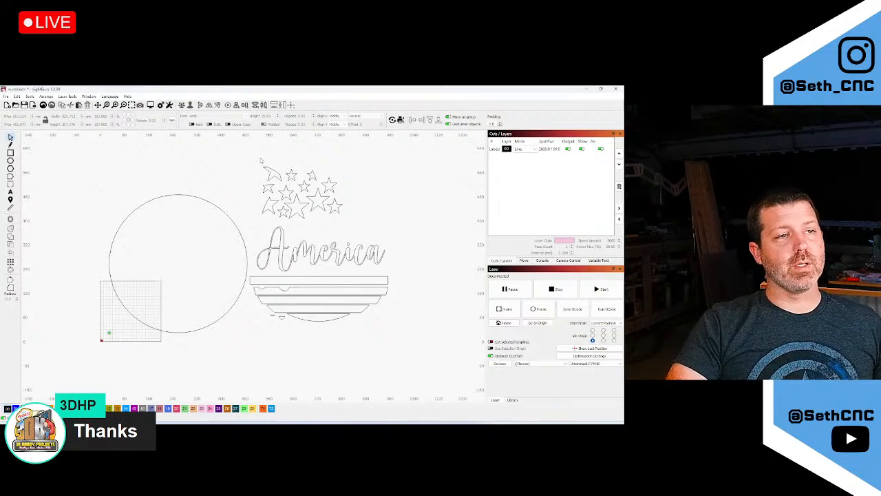
Put the stars and America text on new layer C07 with output turned off
click(234, 212)
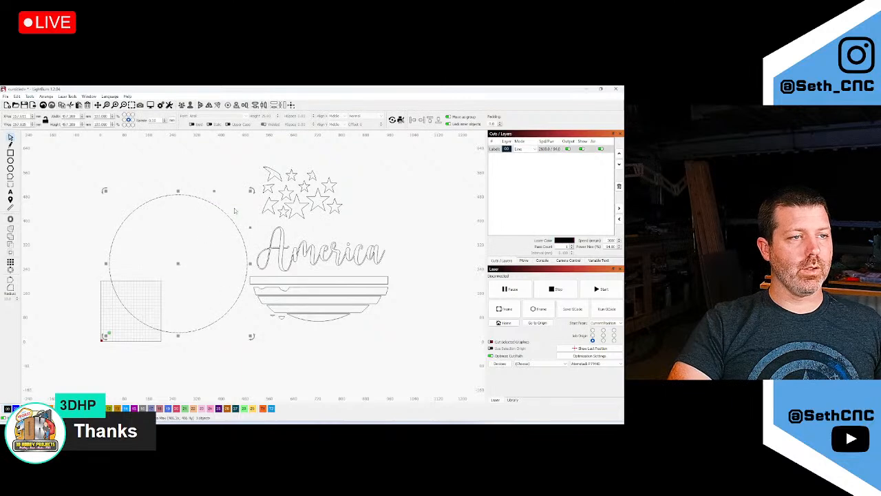
drag(255, 158, 384, 330)
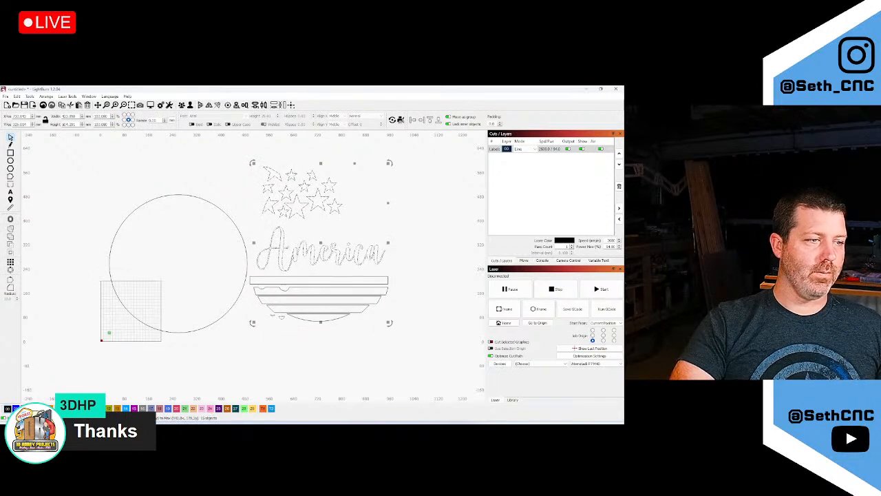
click(67, 408)
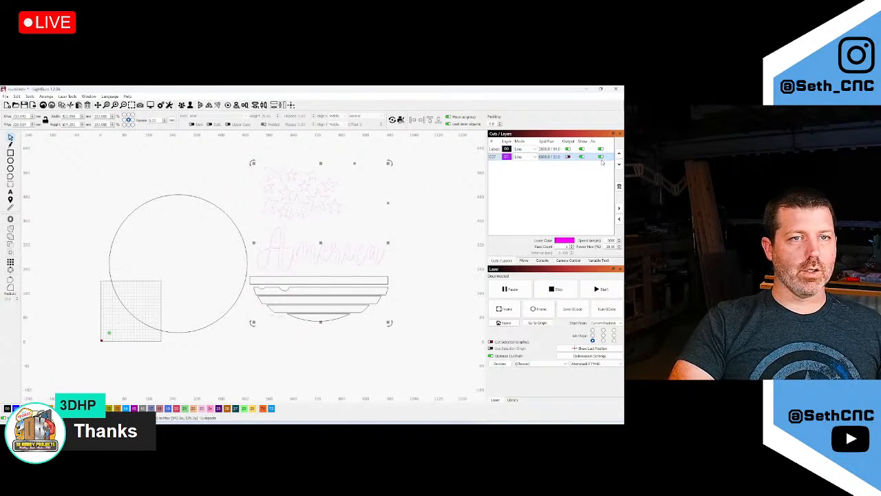
click(568, 158)
Move the stripes onto layer C07 as well and preview the job
drag(407, 347, 246, 274)
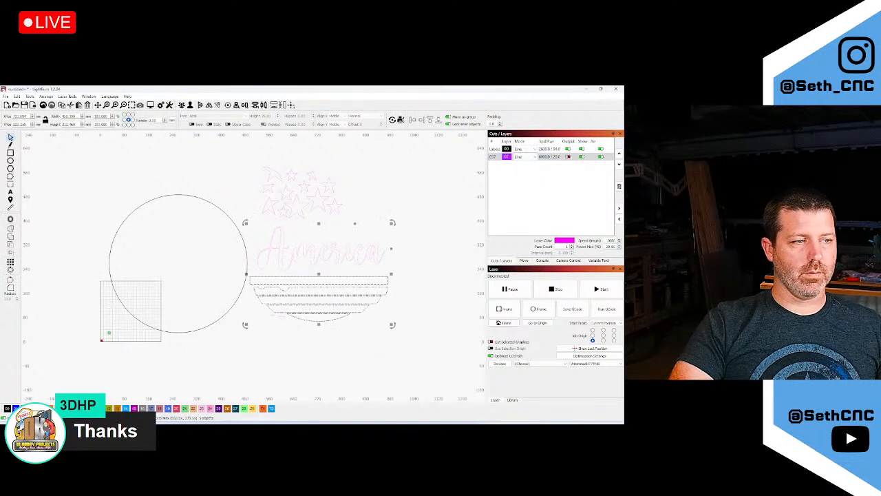
click(66, 409)
click(432, 284)
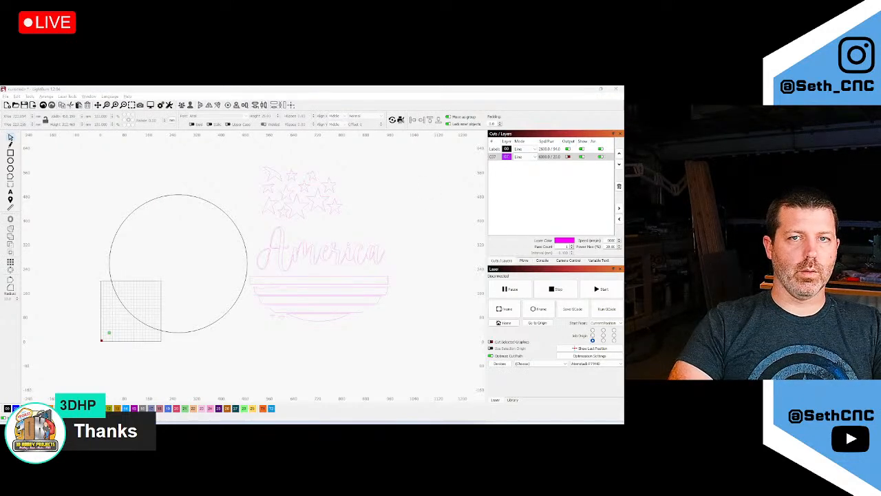
key(alt+p)
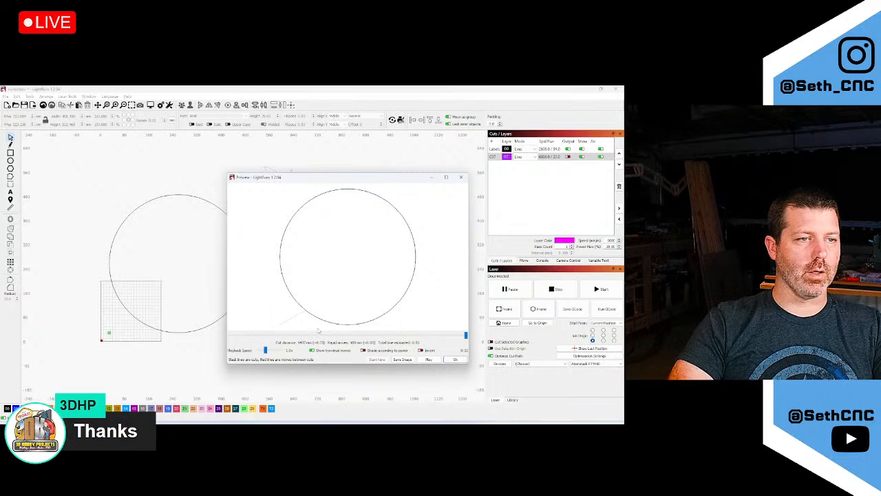
scroll(308, 302, up, 3)
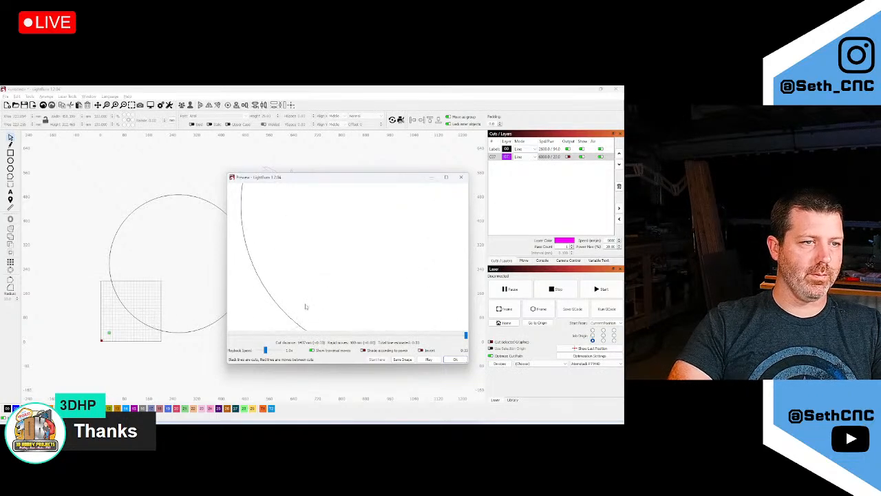
scroll(299, 324, down, 5)
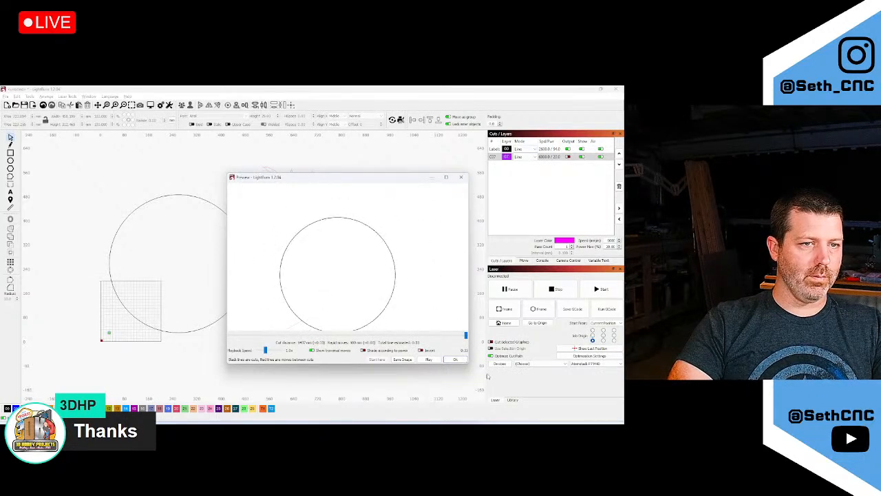
click(461, 177)
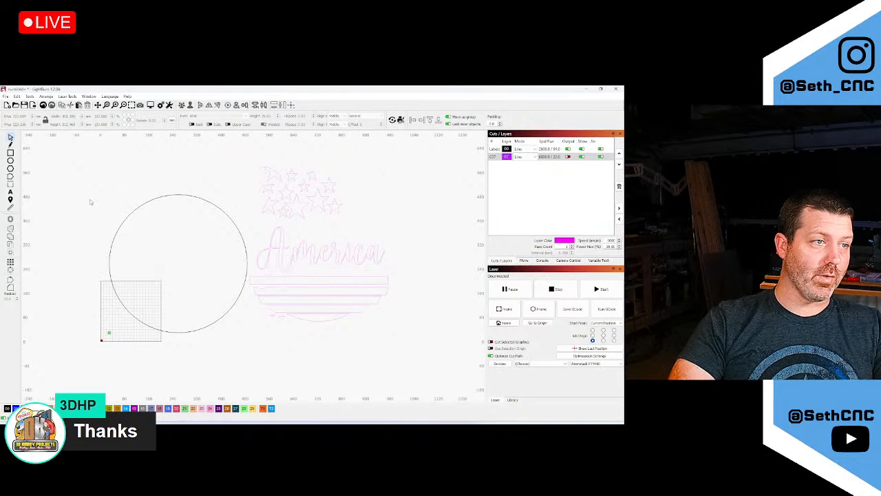
Assign the circle to cut layer 27
drag(89, 201, 162, 266)
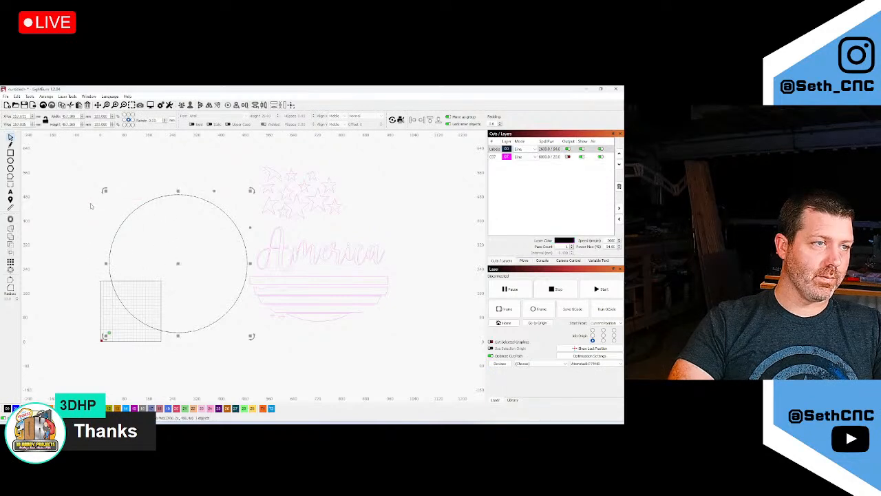
click(244, 409)
click(235, 408)
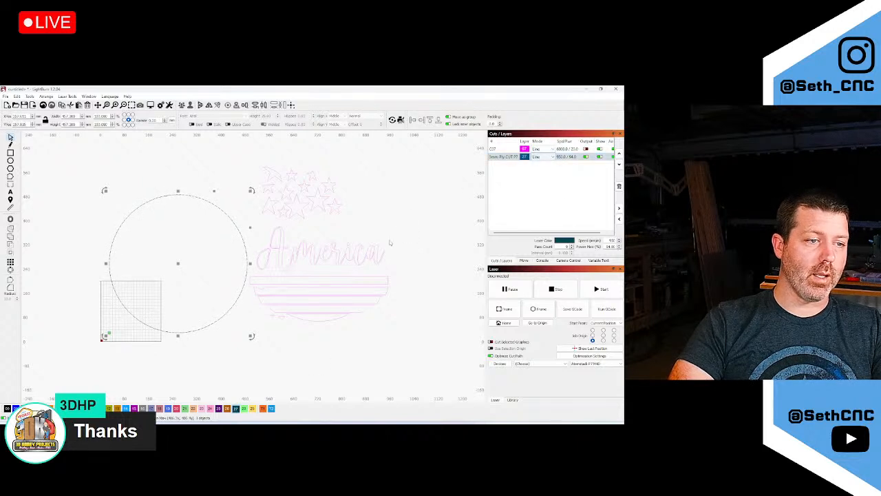
click(226, 409)
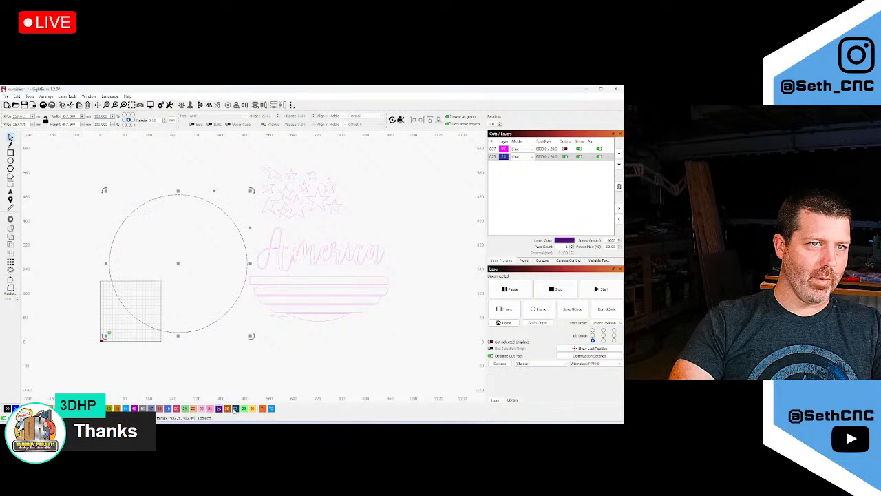
click(234, 409)
click(402, 203)
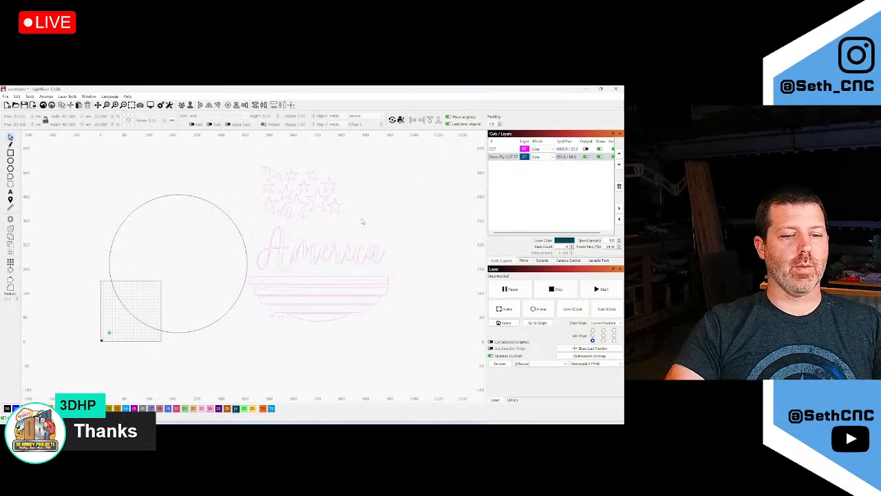
Move the whole design onto layer 27 and preview the job
drag(392, 335, 226, 155)
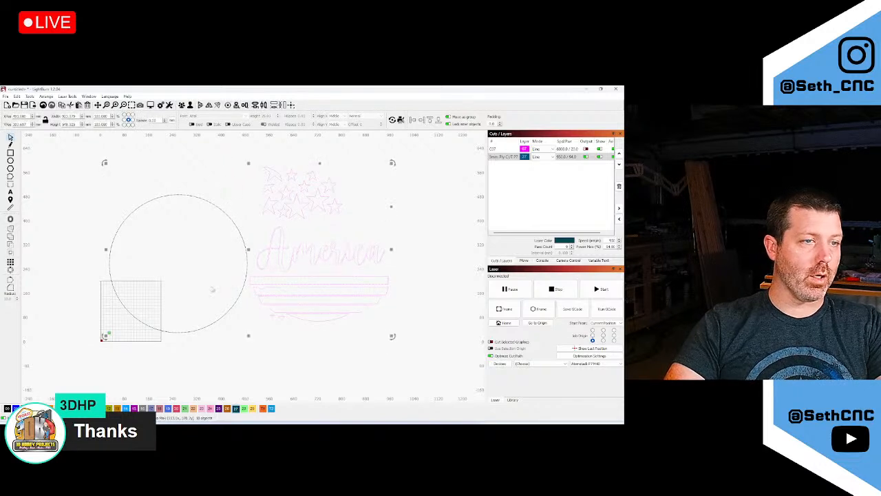
click(235, 408)
click(406, 363)
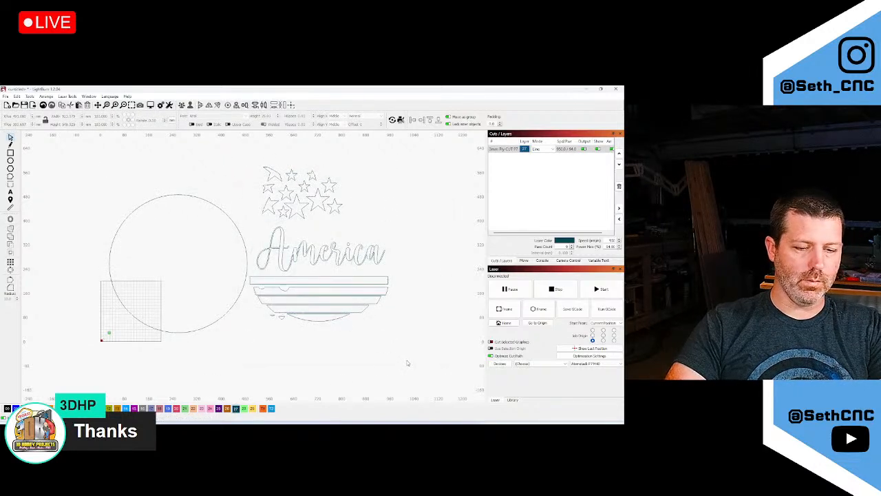
key(alt+p)
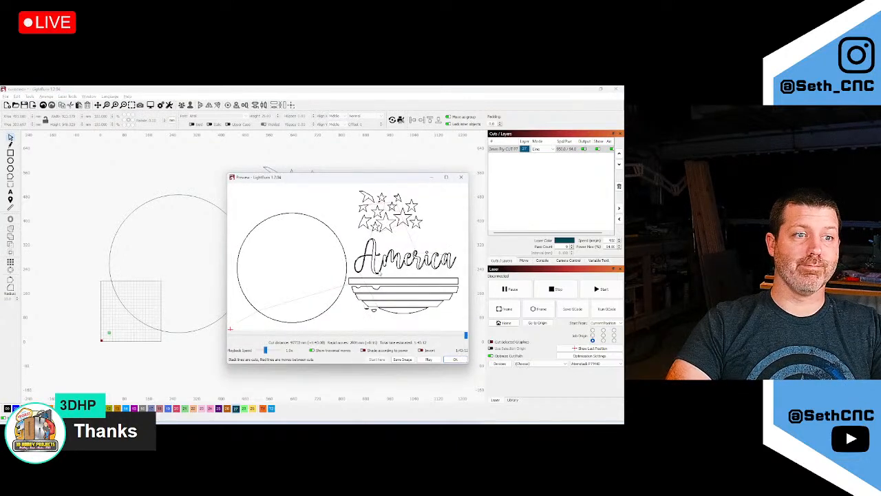
Zoom through the preview of the single-layer design, then close the Preview window
scroll(419, 262, up, 3)
scroll(418, 263, down, 5)
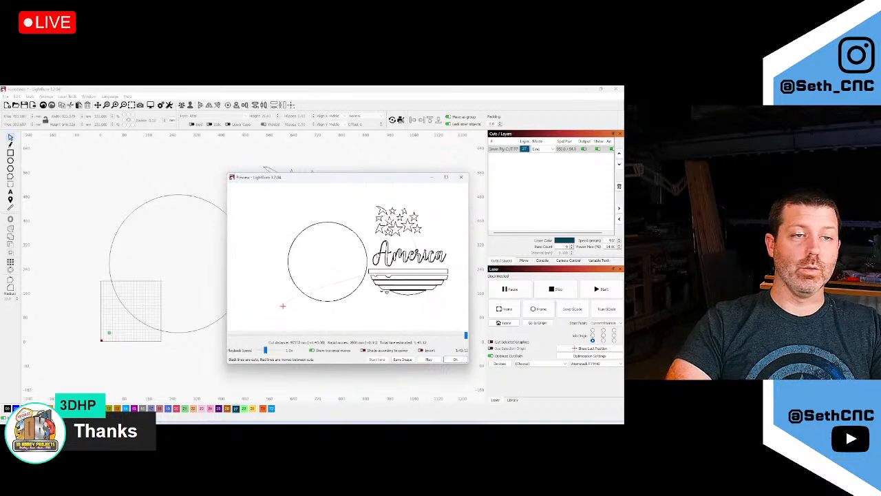
click(460, 178)
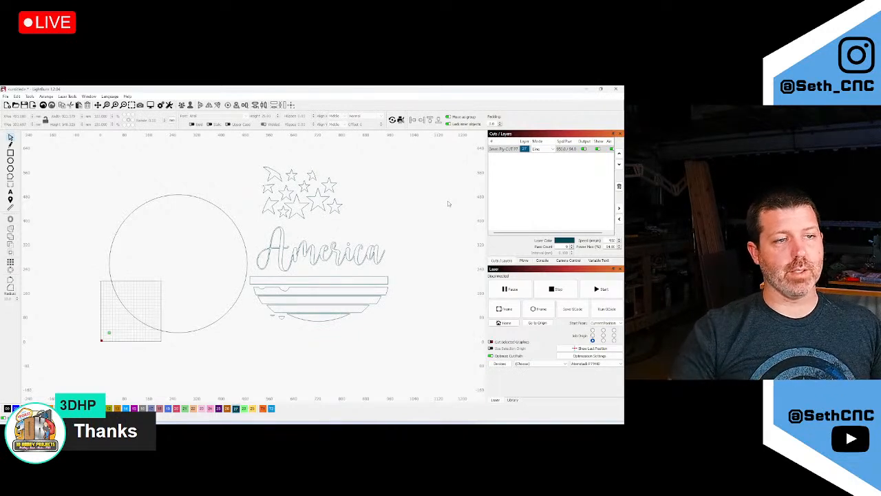
Back in Easel, duplicate the second workpiece and switch to the new copy
click(590, 89)
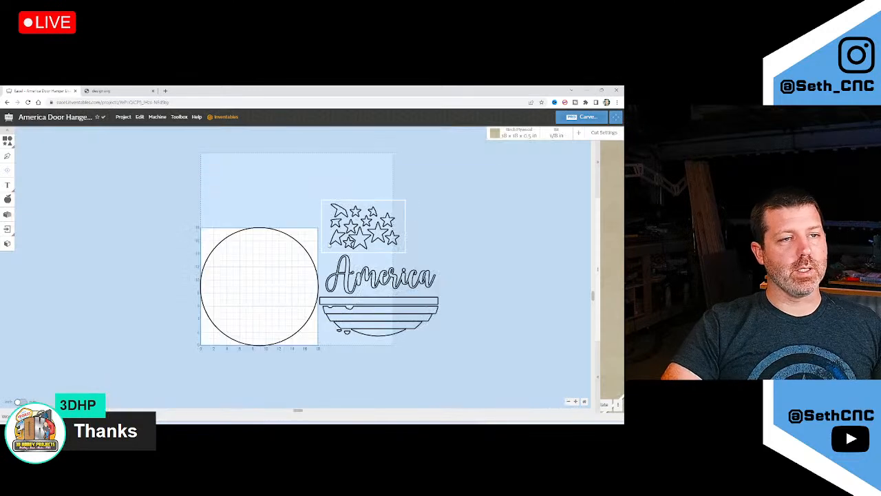
click(404, 198)
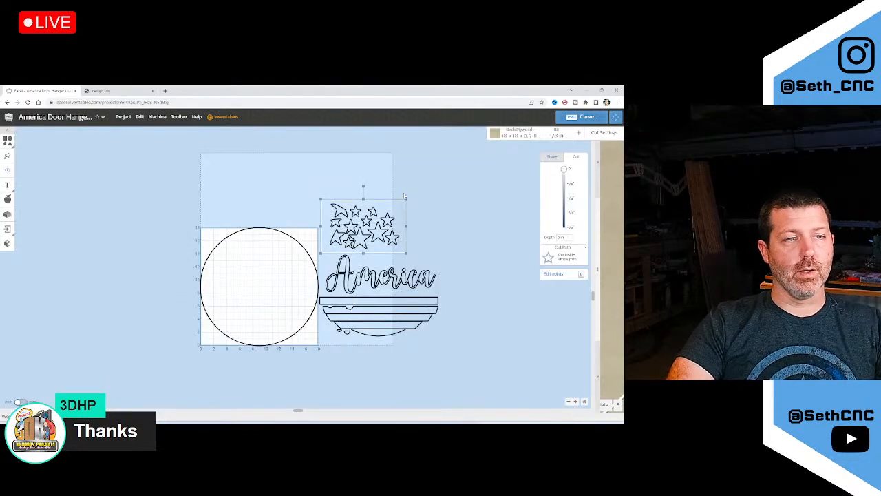
click(408, 209)
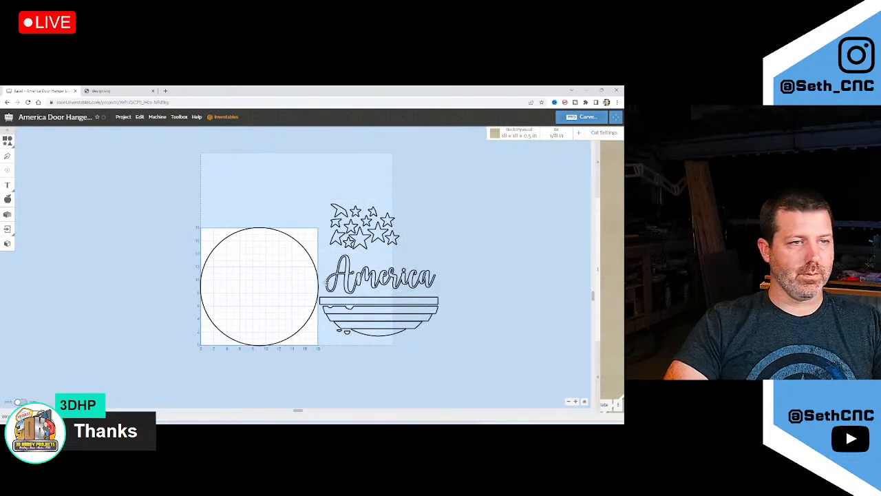
click(125, 416)
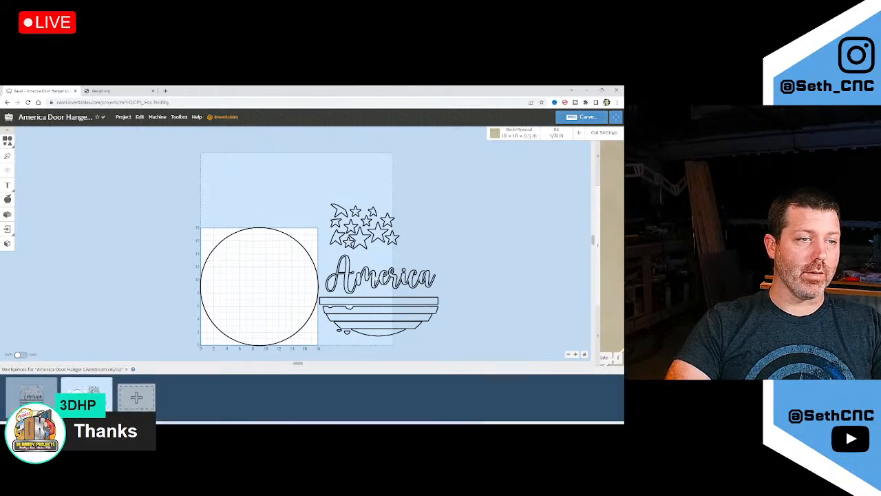
click(111, 383)
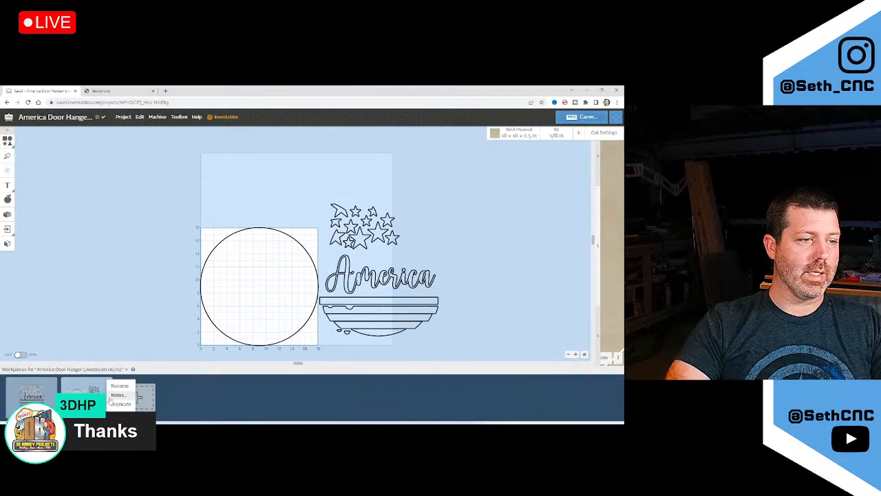
click(118, 406)
click(142, 400)
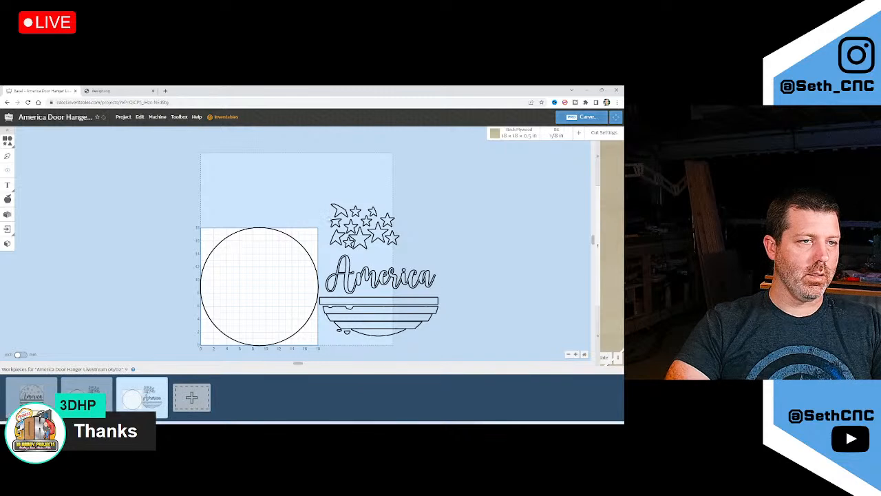
drag(318, 193, 445, 261)
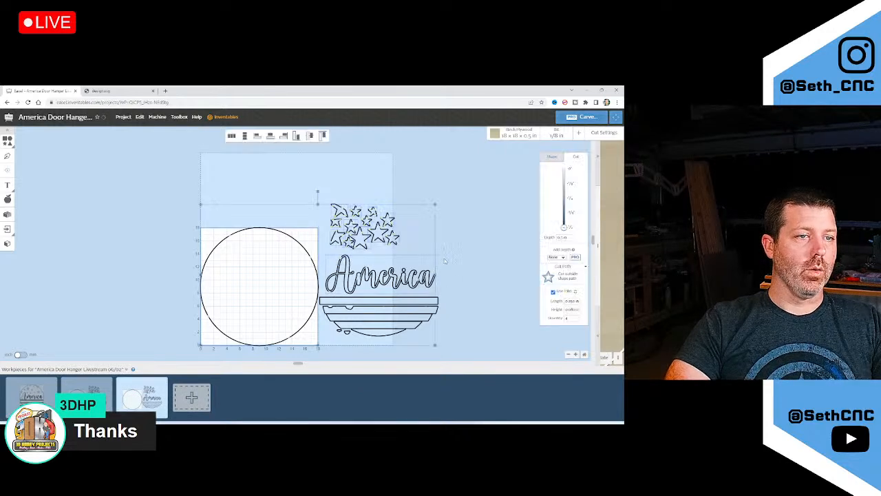
click(382, 195)
drag(305, 230, 274, 261)
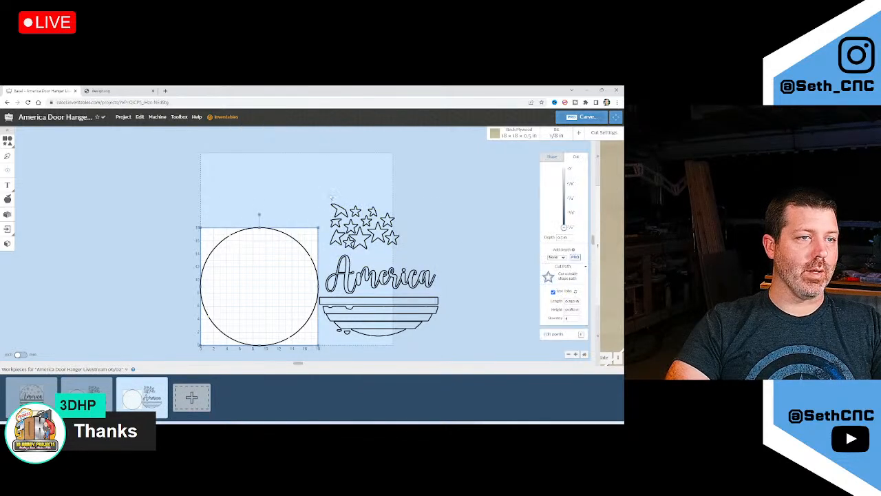
drag(331, 198, 399, 250)
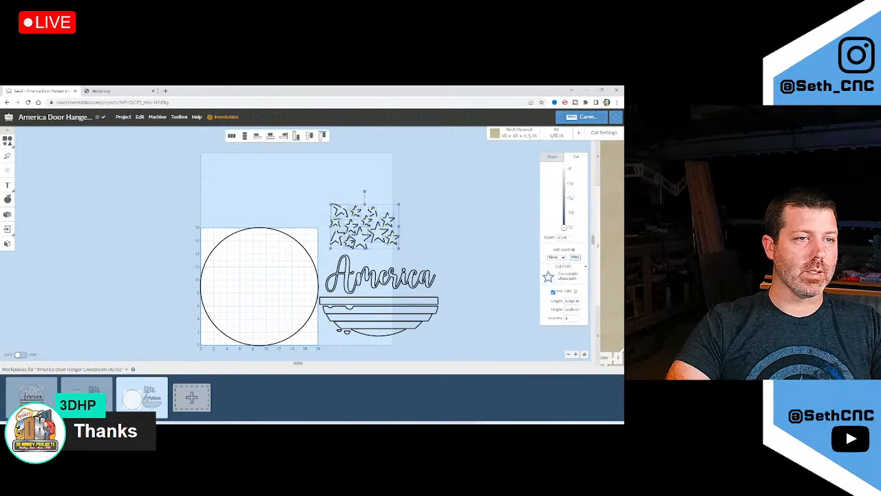
scroll(383, 238, up, 4)
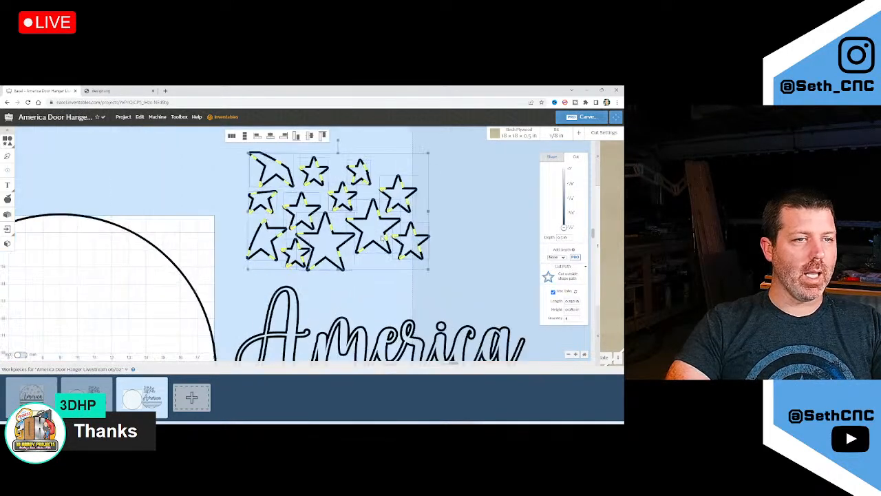
scroll(382, 238, up, 1)
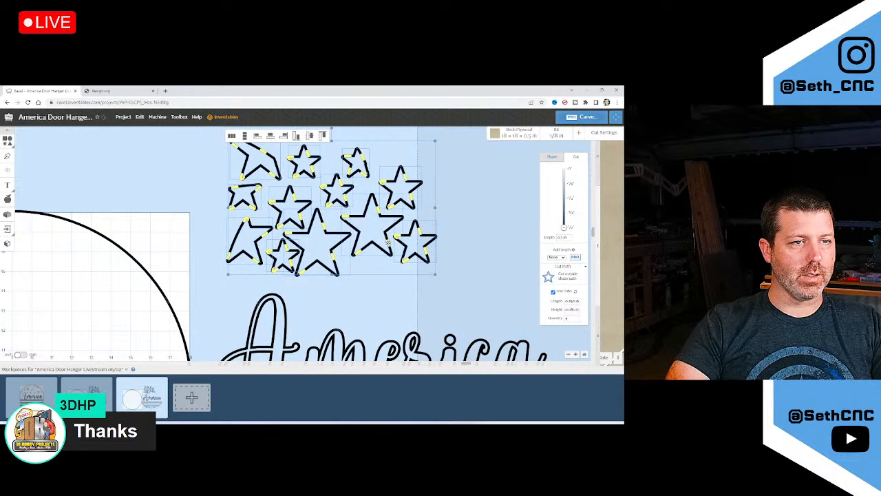
scroll(390, 251, up, 2)
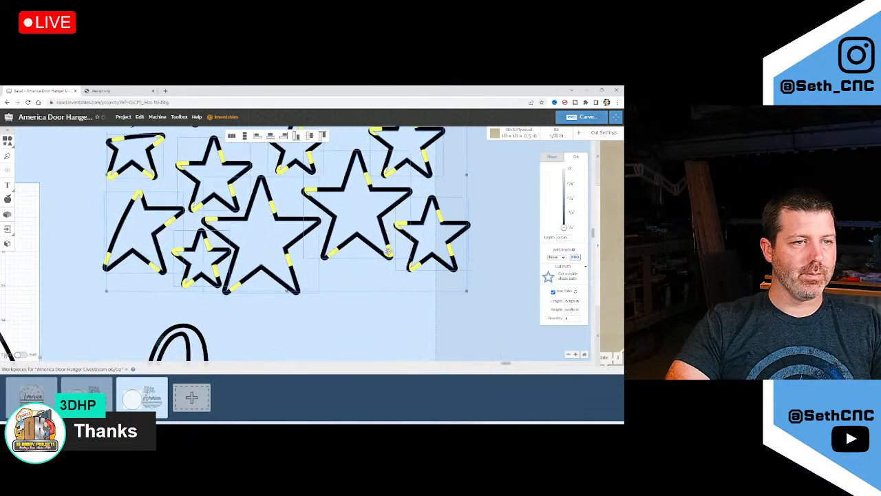
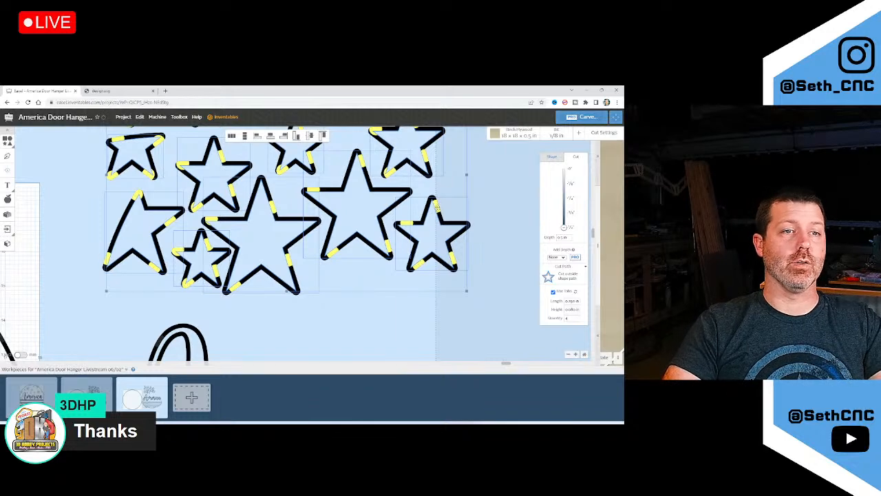
Select the circle blank and drag its right-edge holding tab higher up the outline
scroll(439, 207, down, 3)
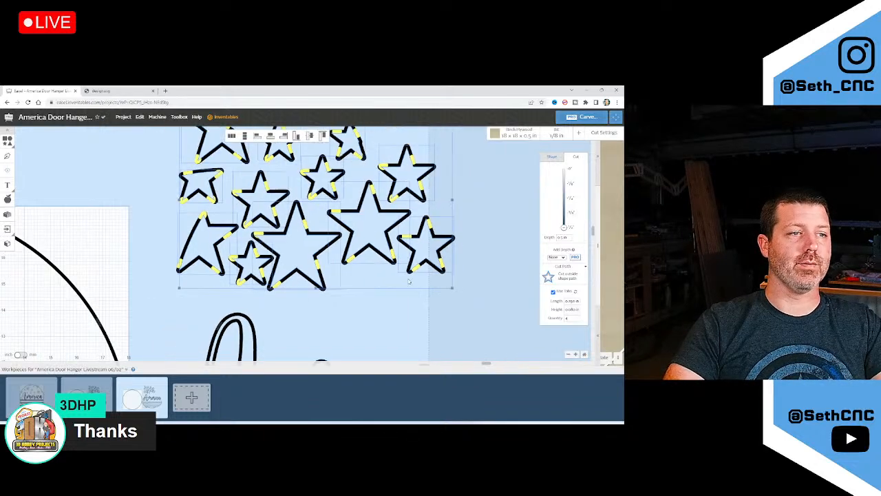
scroll(313, 239, down, 4)
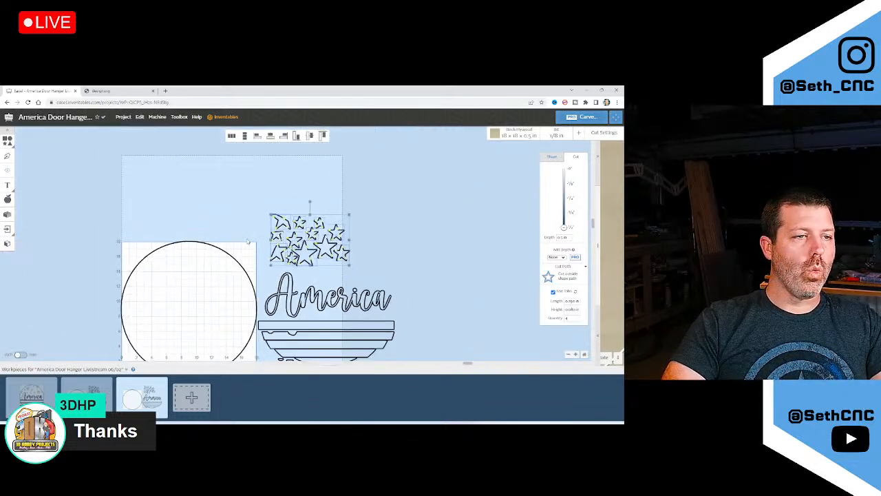
drag(230, 254, 131, 156)
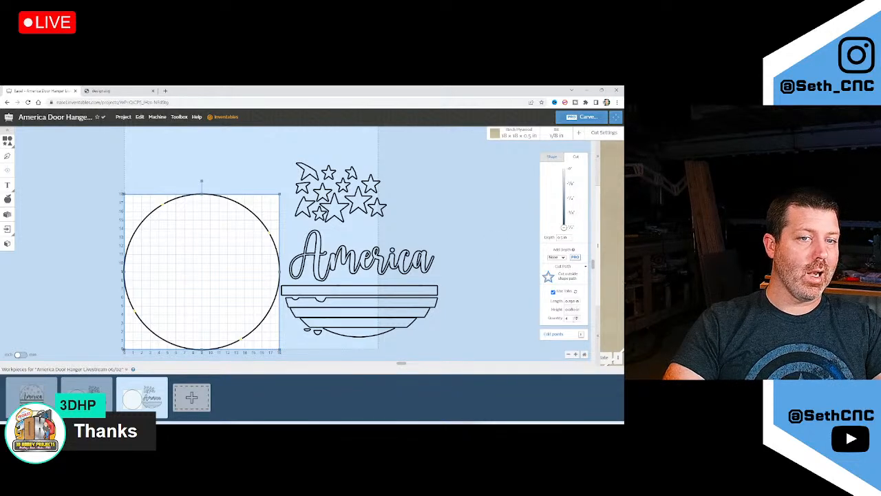
drag(570, 319, 553, 319)
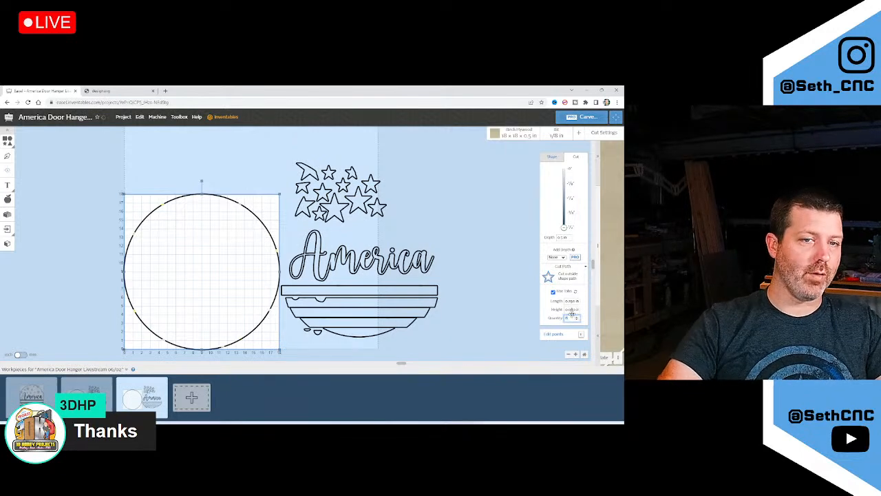
key(Tab)
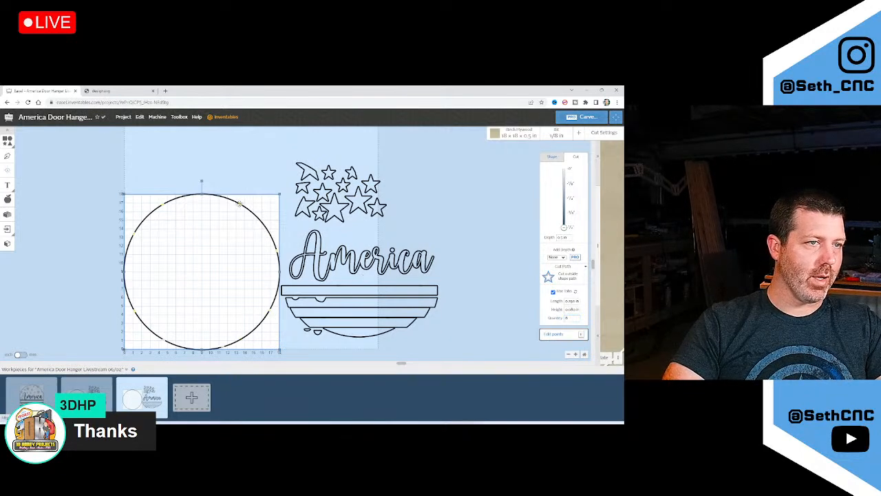
drag(278, 250, 269, 230)
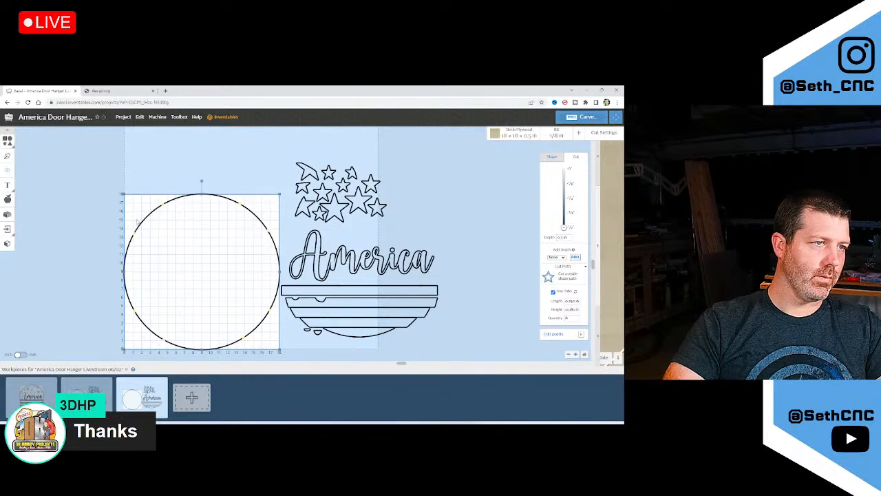
click(156, 182)
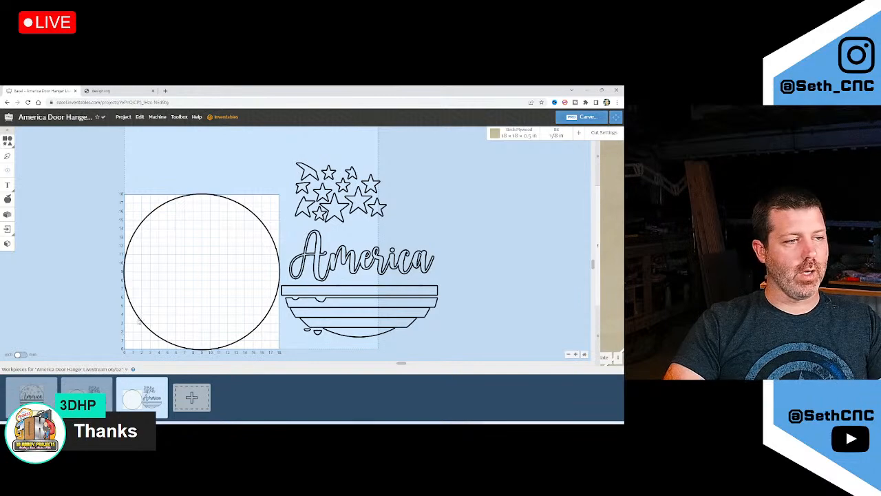
ctrl+scroll(139, 322, down, 2)
ctrl+scroll(160, 362, up, 2)
ctrl+scroll(197, 315, down, 2)
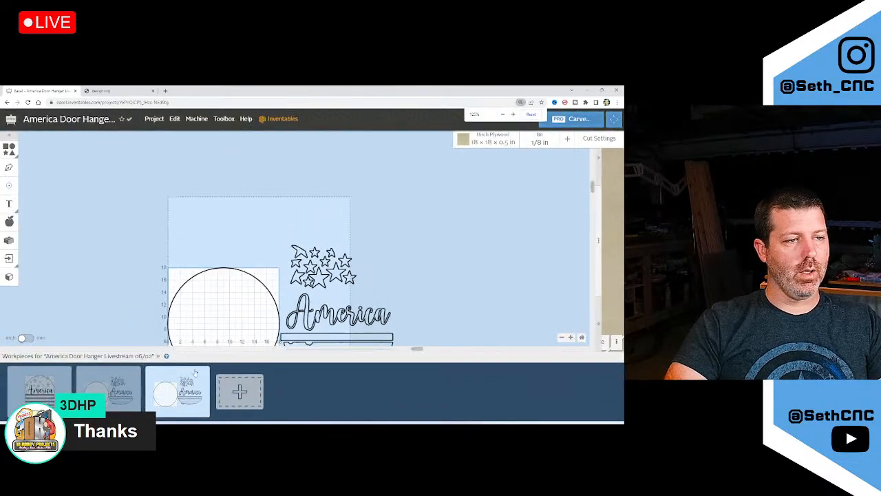
ctrl+scroll(195, 373, down, 2)
ctrl+scroll(177, 329, up, 4)
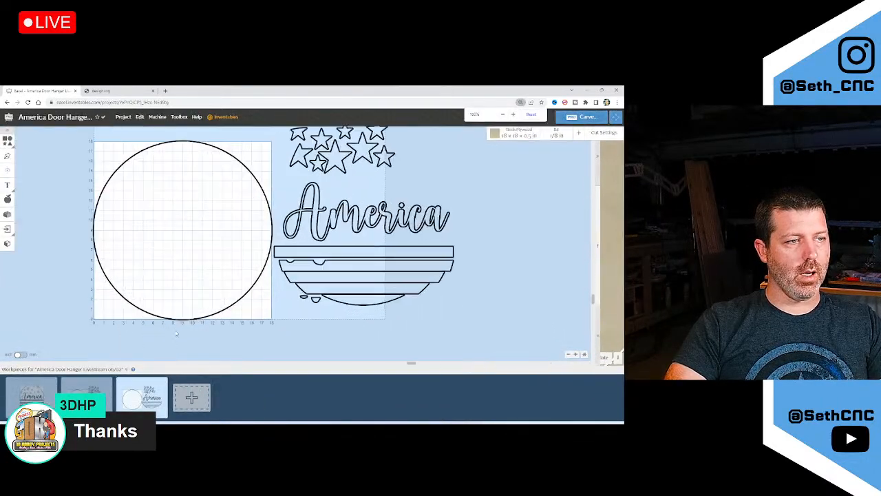
Set the stock's X/Y zero point to Center
click(518, 132)
click(509, 277)
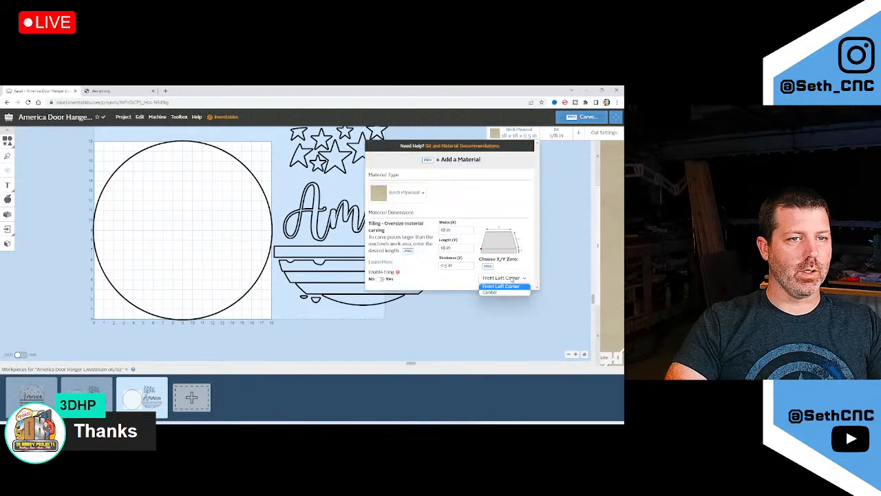
click(506, 291)
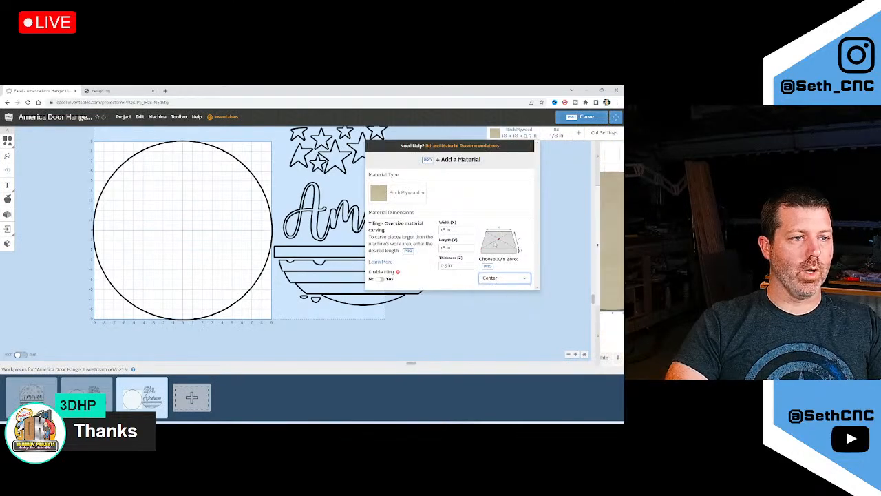
click(277, 338)
Delete the stars, America text and stripes from this workpiece
scroll(321, 316, down, 4)
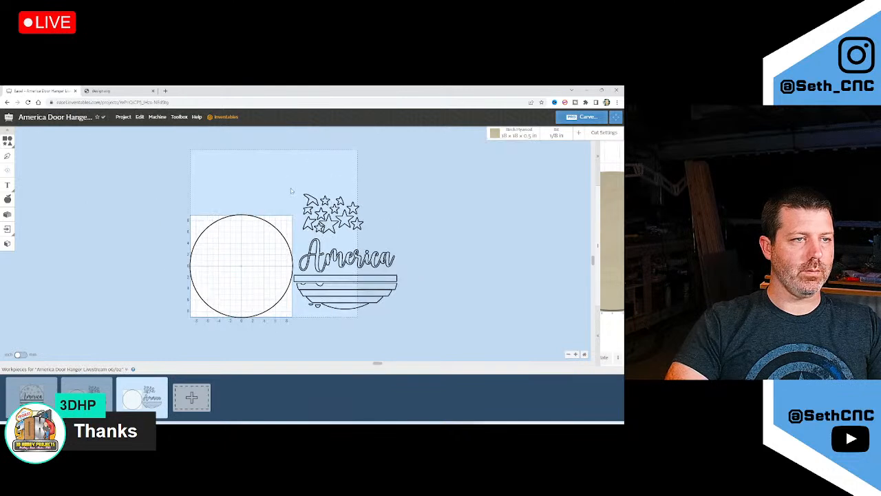
drag(289, 177, 435, 333)
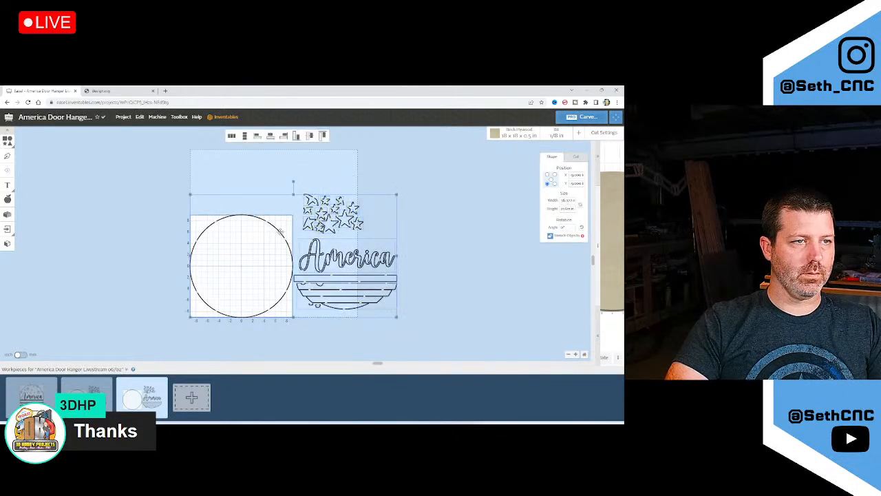
key(Delete)
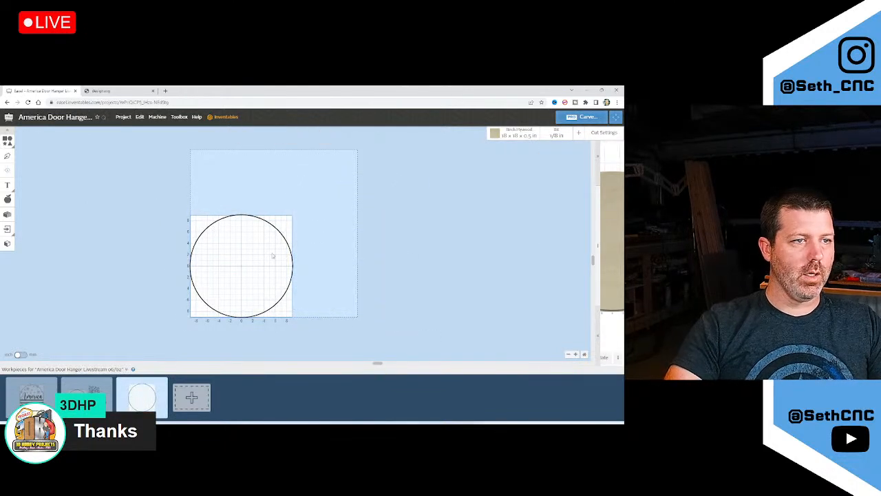
Resize the stock to 20 × 20 in, then go back to the second workpiece
scroll(272, 256, up, 2)
drag(318, 190, 171, 326)
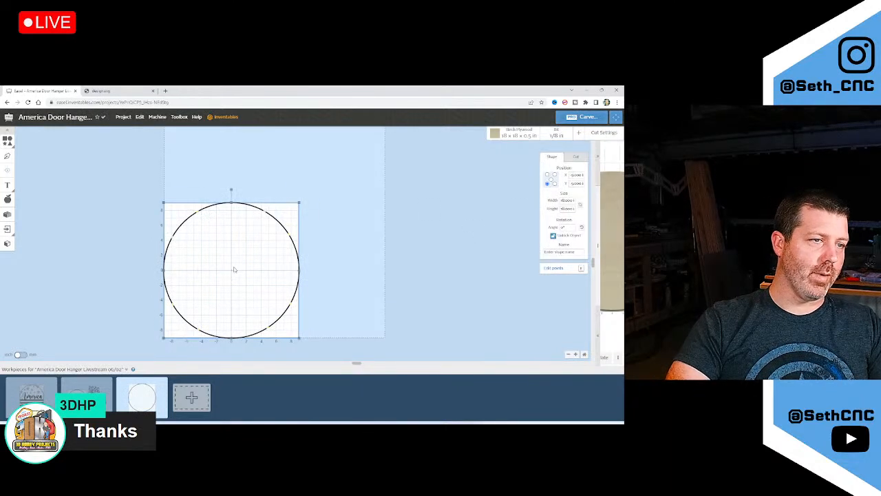
click(522, 131)
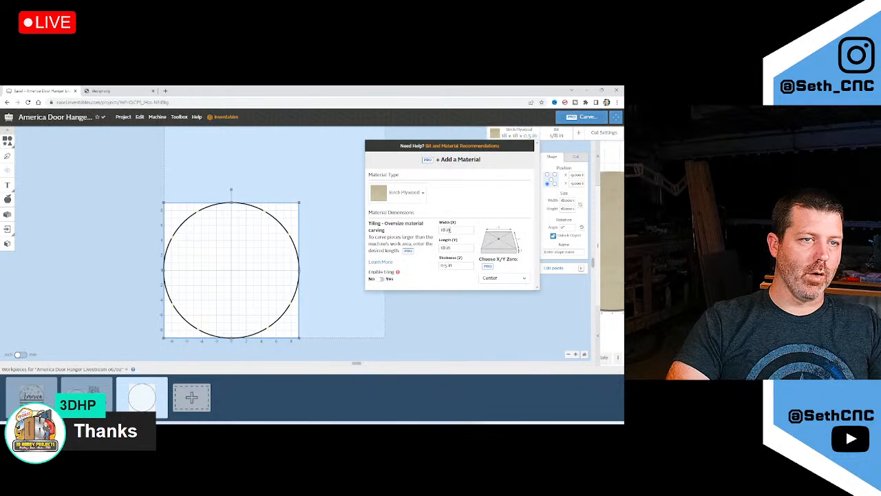
text(20)
key(Tab)
text(20)
key(Tab)
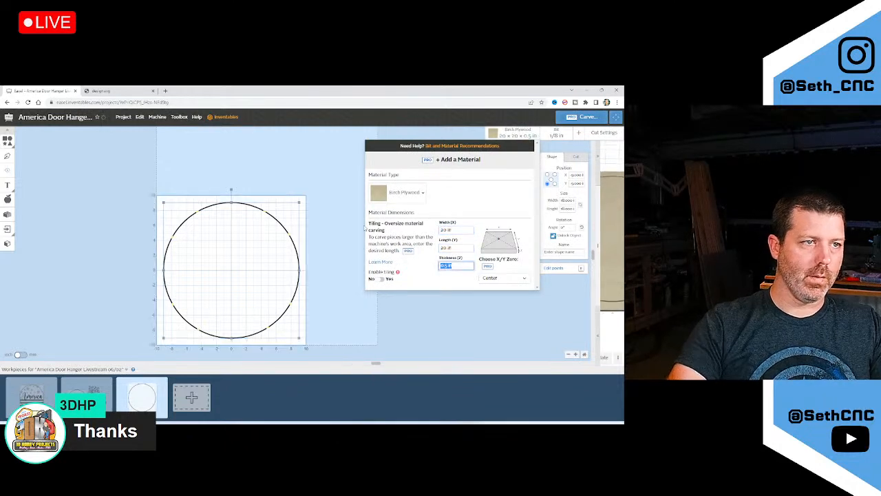
click(319, 227)
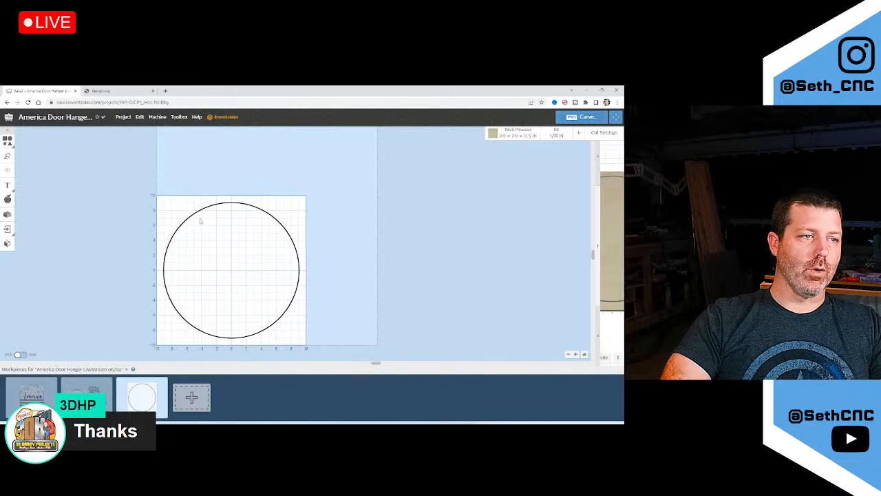
click(87, 389)
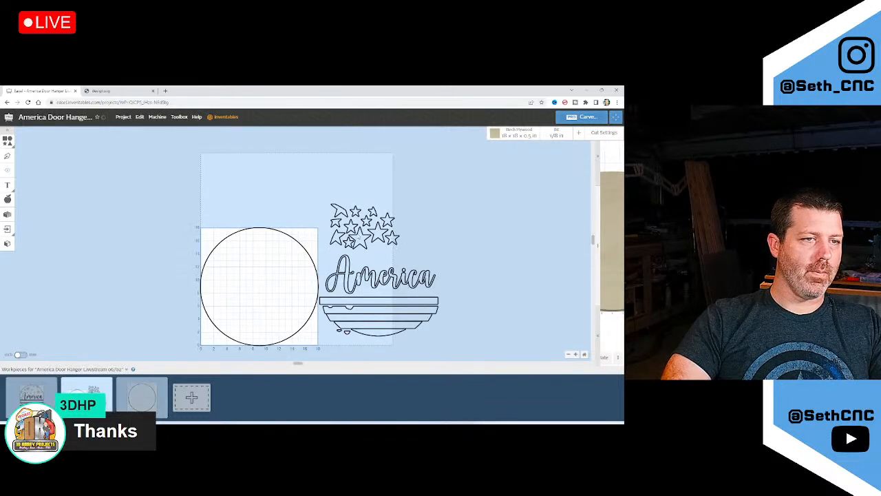
Duplicate the second workpiece and delete the circle blank from the copy
click(108, 385)
click(113, 402)
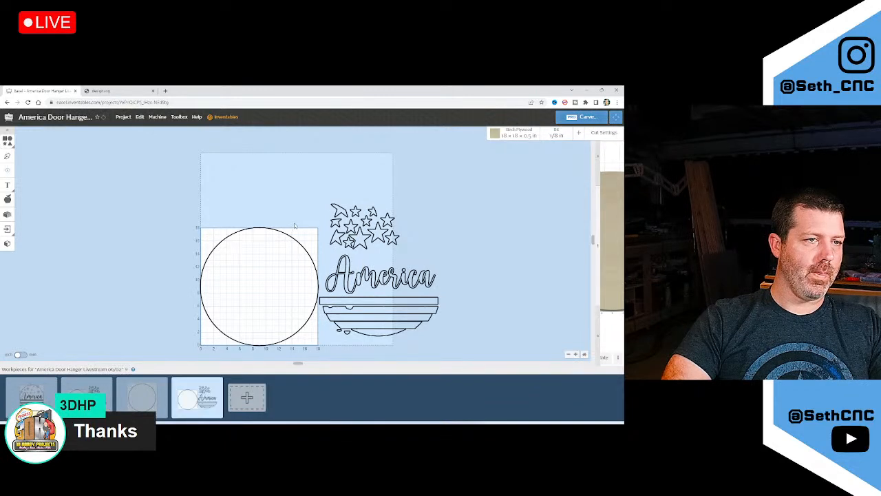
drag(249, 208, 202, 349)
click(272, 261)
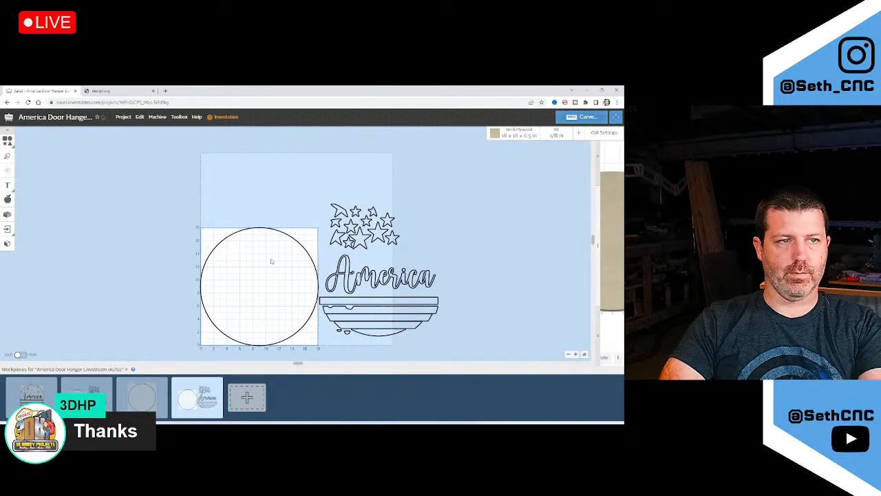
drag(278, 212, 218, 287)
click(269, 228)
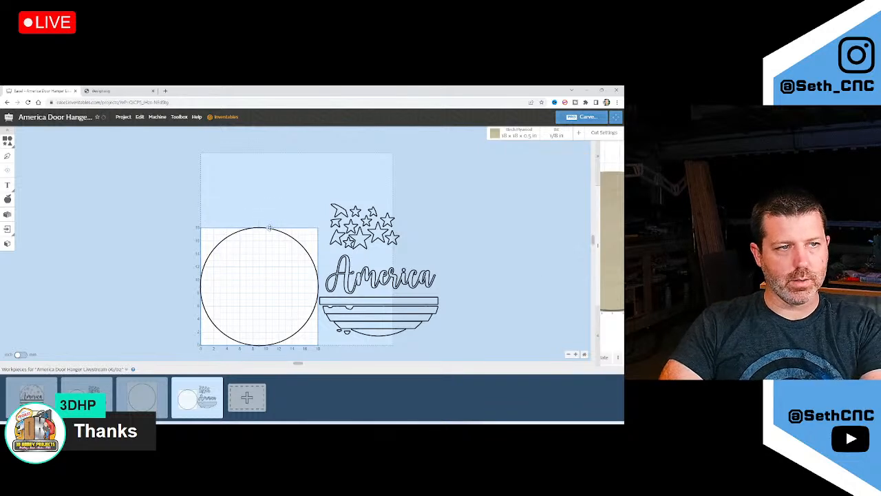
drag(277, 199, 204, 312)
click(555, 236)
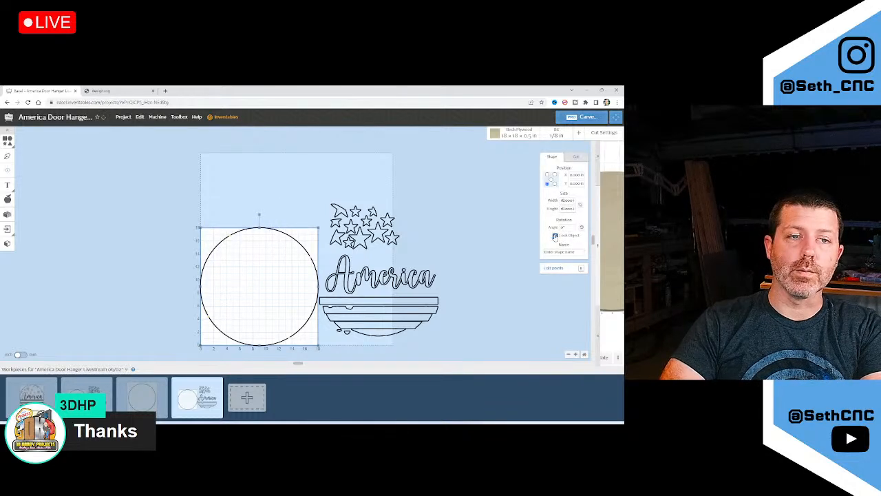
drag(266, 207, 231, 272)
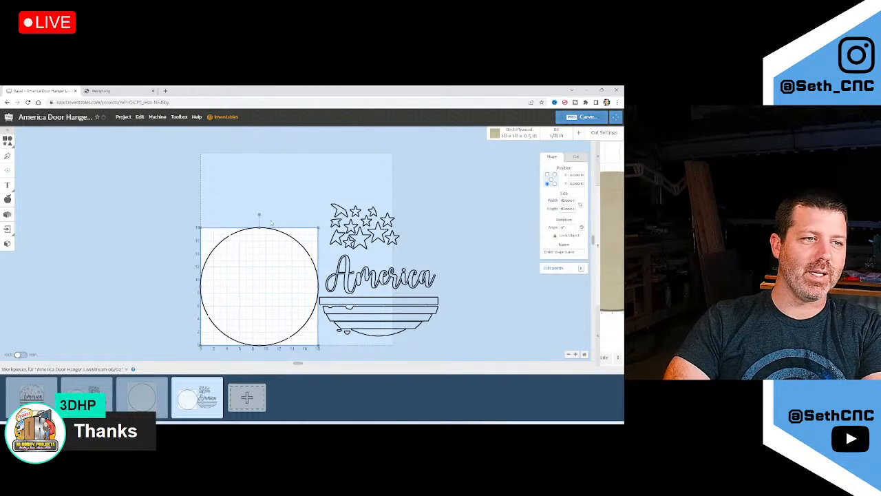
key(Delete)
Move the stars, America text and stripes left onto the stock, nudging the stars down-right
drag(307, 185, 465, 344)
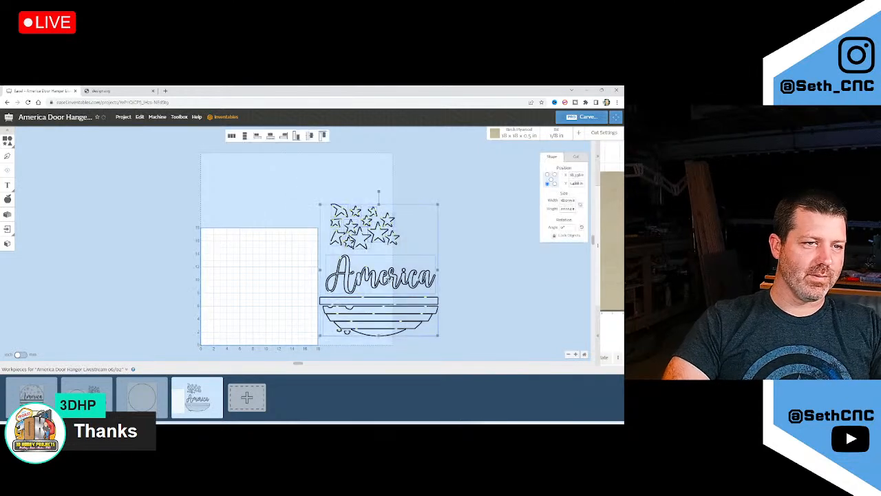
drag(379, 275, 261, 278)
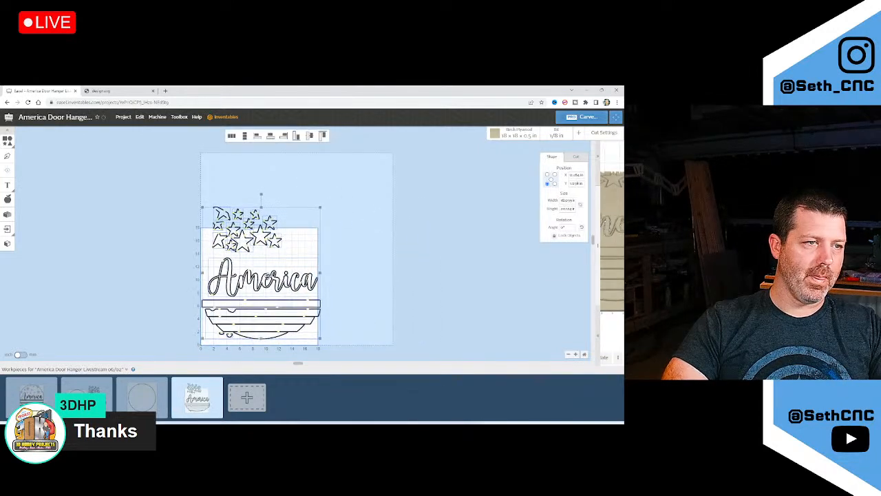
click(315, 241)
drag(310, 251, 208, 202)
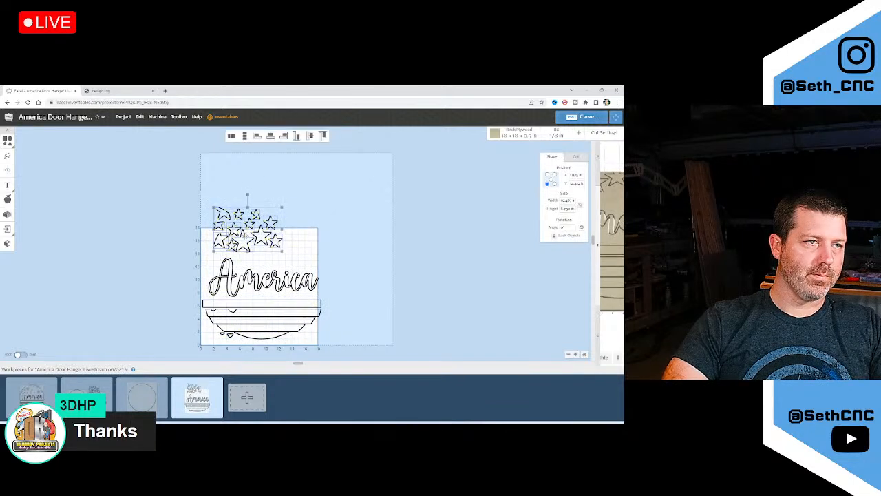
drag(244, 234, 266, 250)
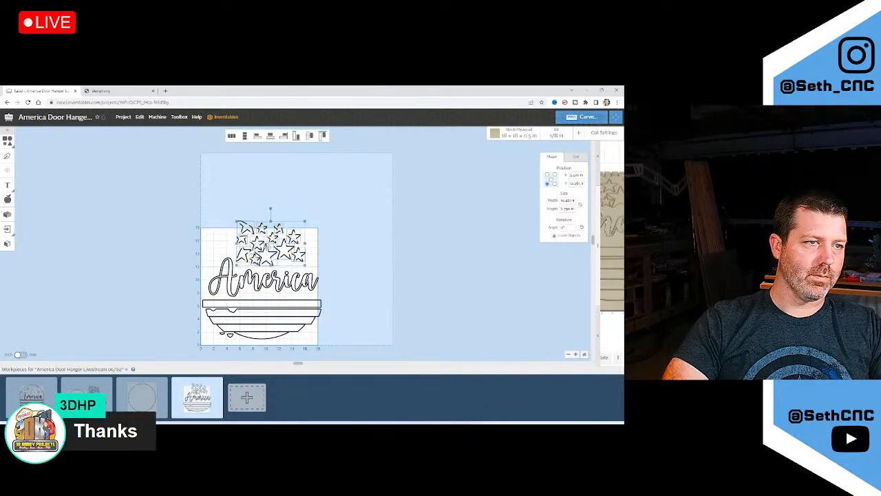
click(240, 198)
Shift the top star group left, spread two small stars outward, then bring up the reference photo
drag(268, 216, 310, 235)
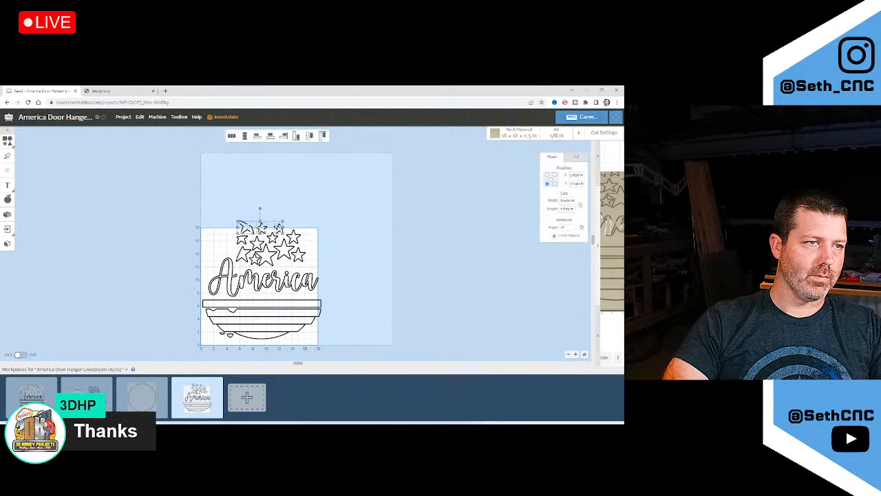
drag(259, 227, 179, 230)
scroll(237, 237, up, 4)
key(Escape)
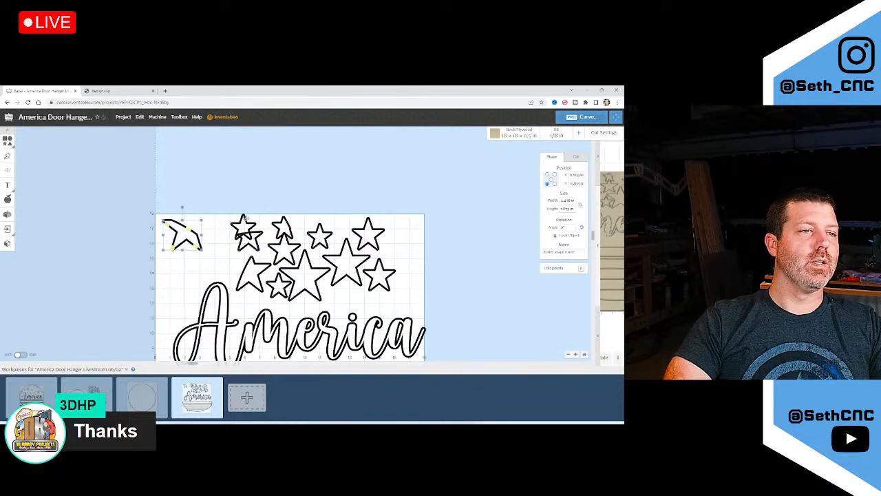
drag(244, 218, 180, 268)
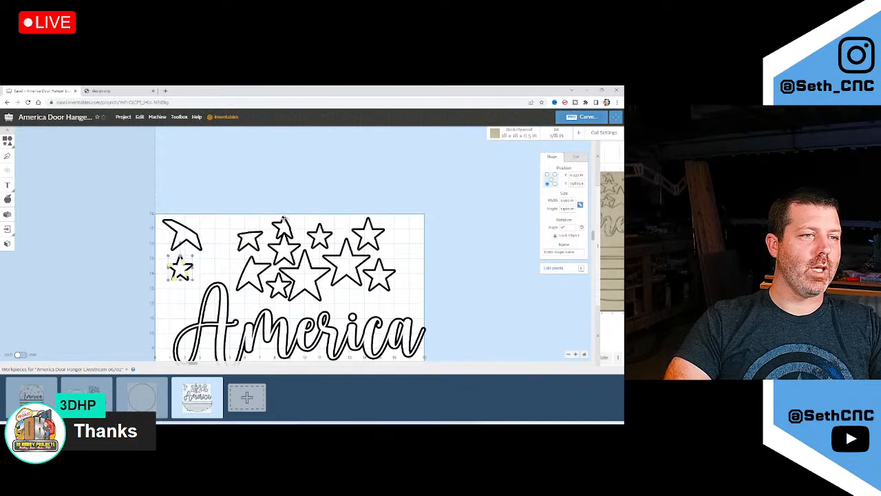
drag(283, 219, 215, 254)
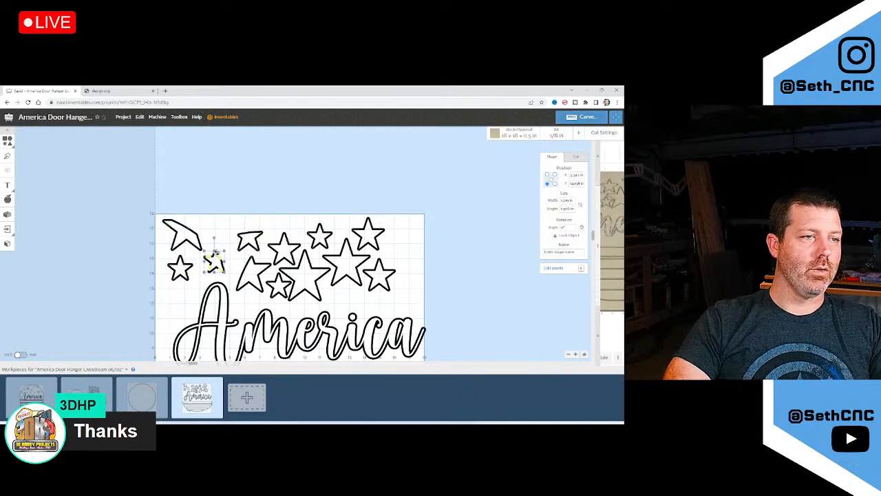
key(alt+Tab)
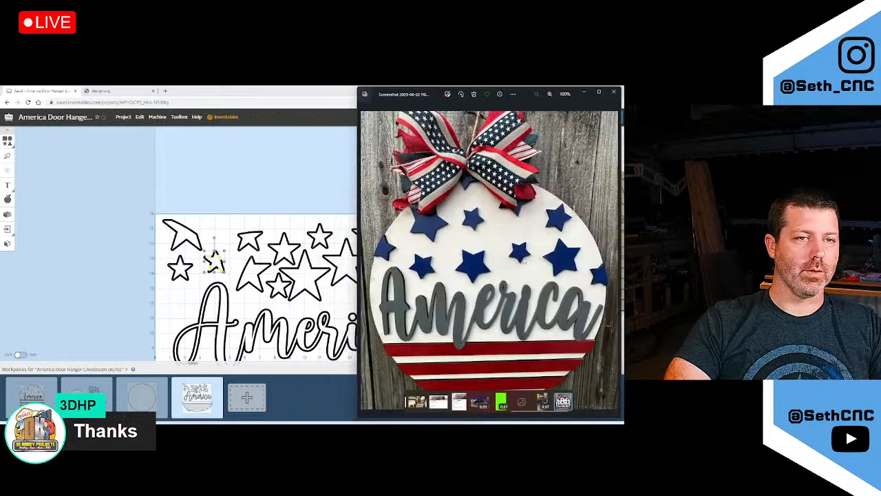
Zoom in and out on the finished-sign reference photo, then return to Easel
scroll(521, 252, up, 4)
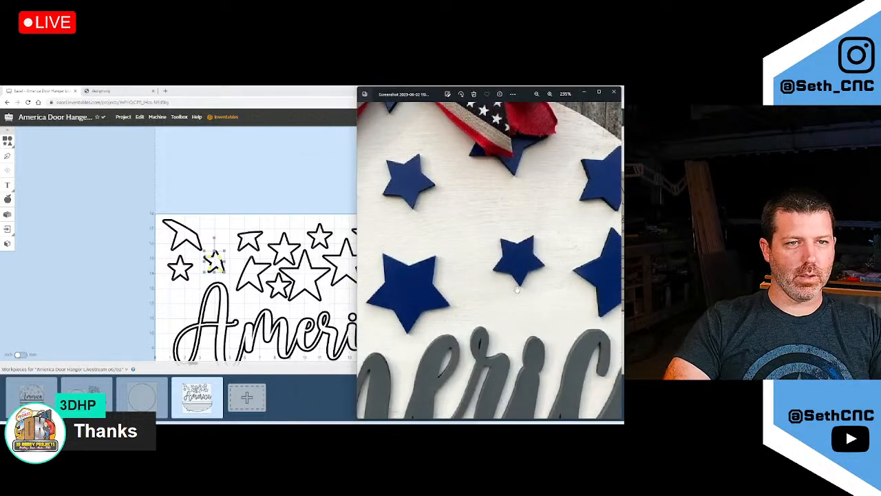
scroll(471, 292, down, 2)
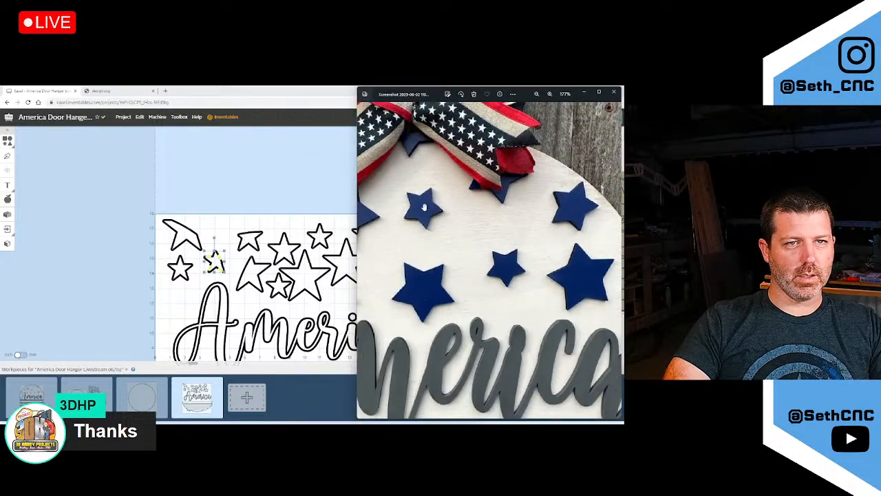
scroll(567, 282, down, 3)
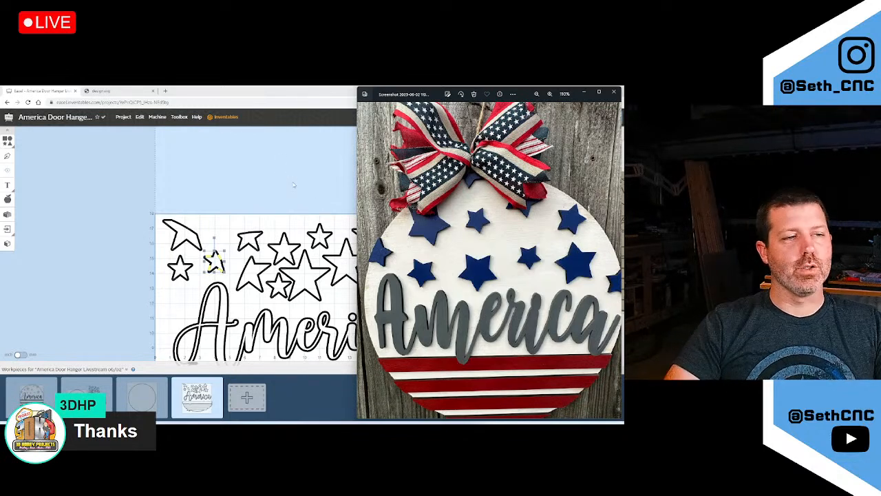
click(293, 183)
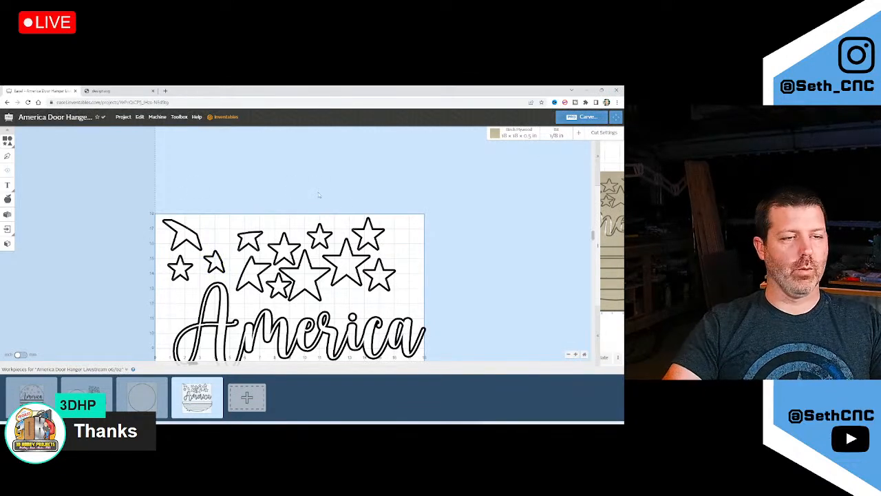
Set this workpiece's stock to 20 × 20 in
scroll(330, 221, down, 4)
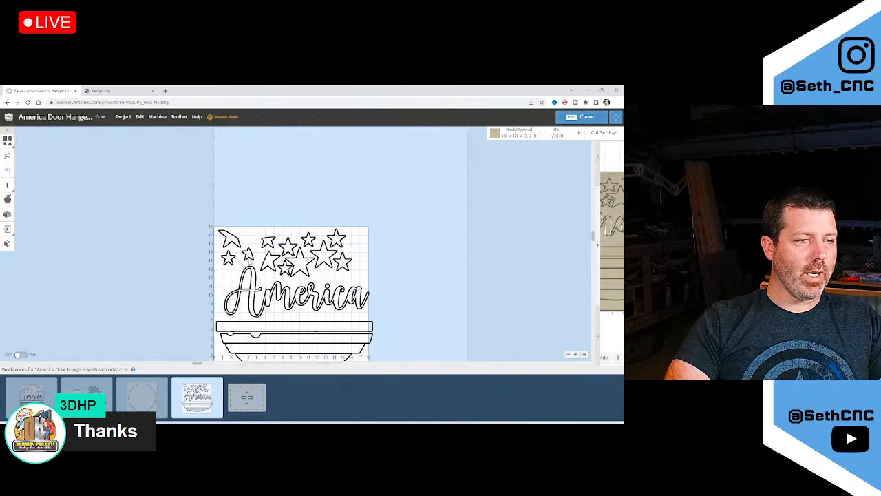
click(516, 132)
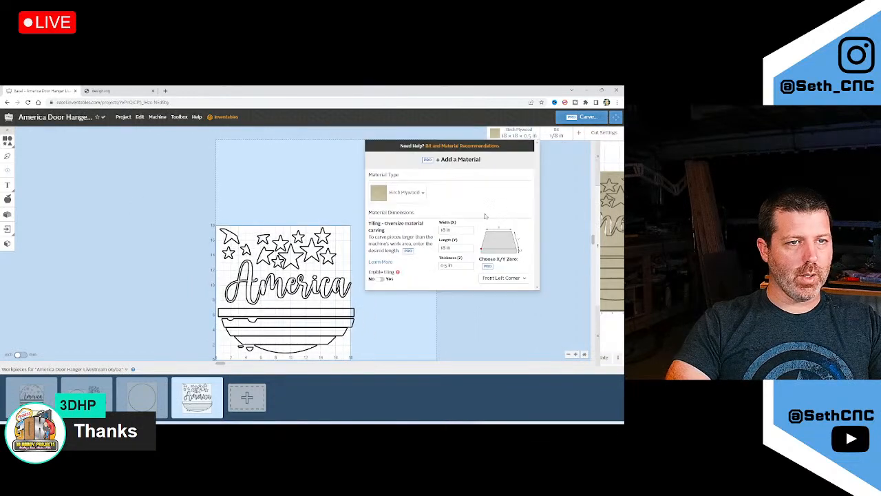
text(20)
key(Tab)
text(20)
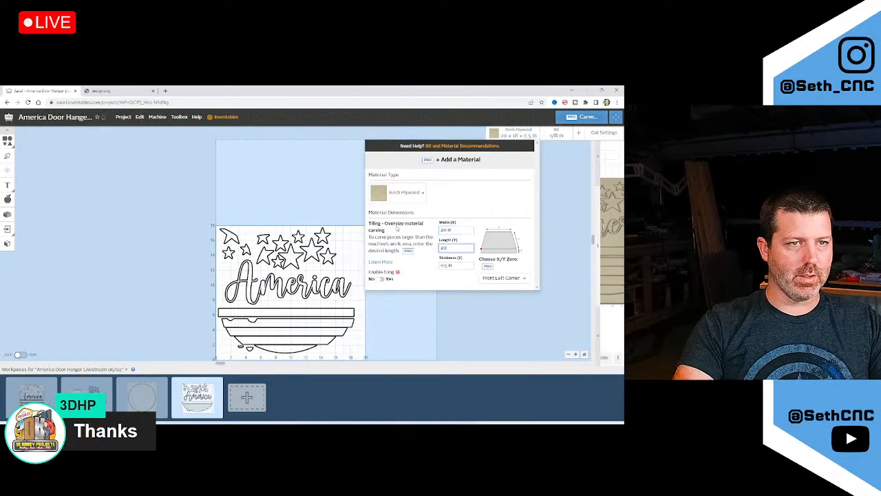
key(Tab)
Centre the whole stars, America and stripes design on the 20 × 20 in board
click(141, 397)
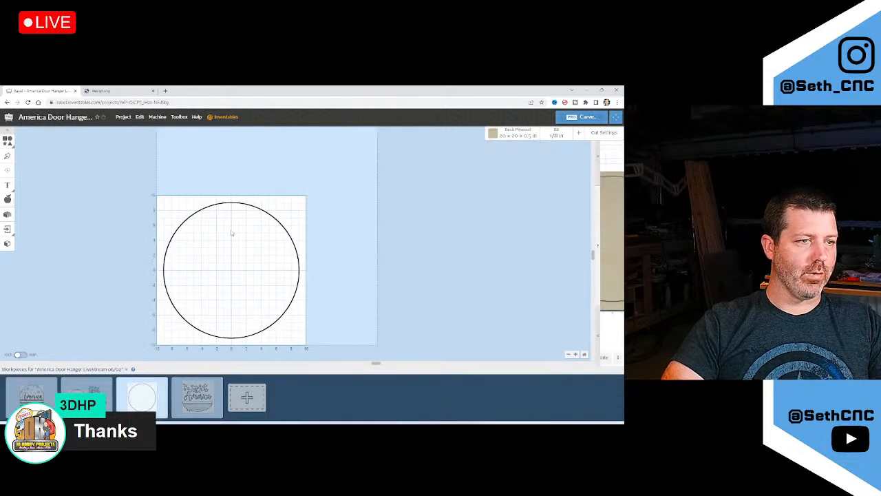
click(205, 394)
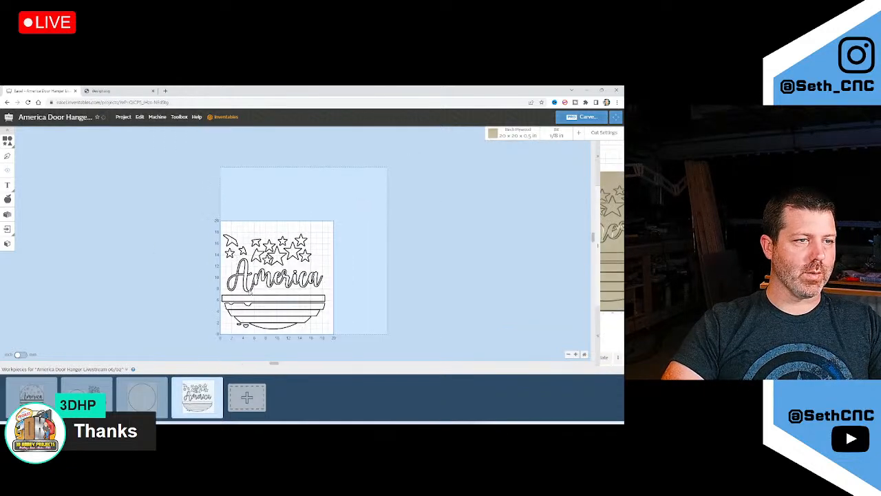
drag(183, 176, 382, 349)
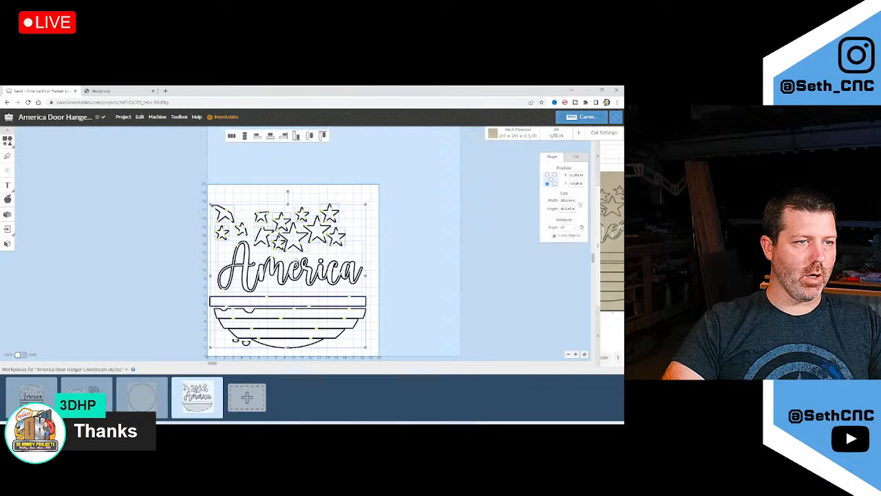
drag(293, 270, 299, 267)
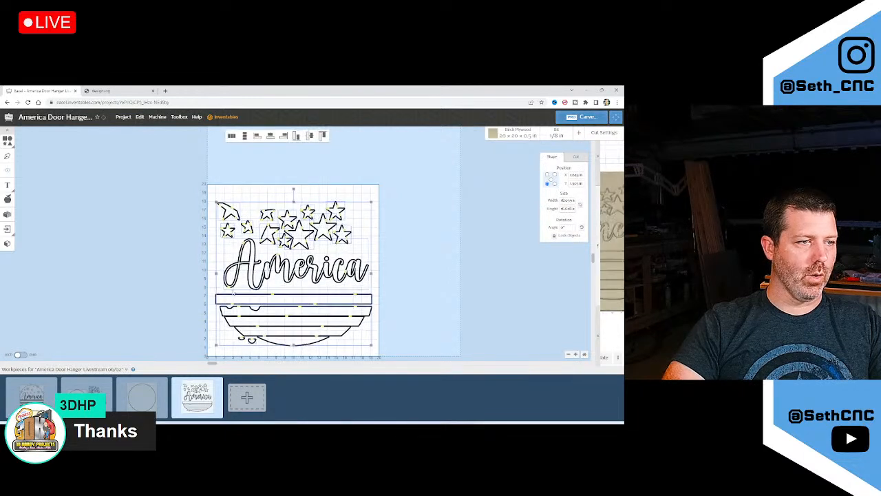
click(150, 293)
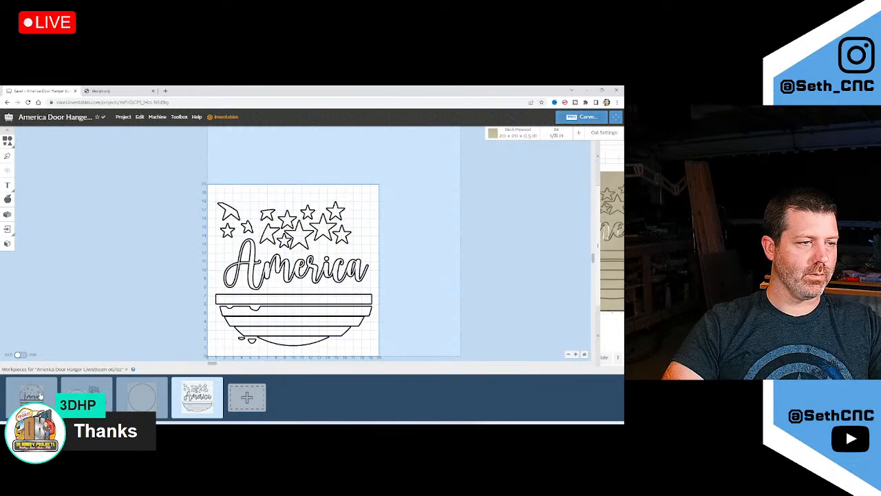
click(86, 392)
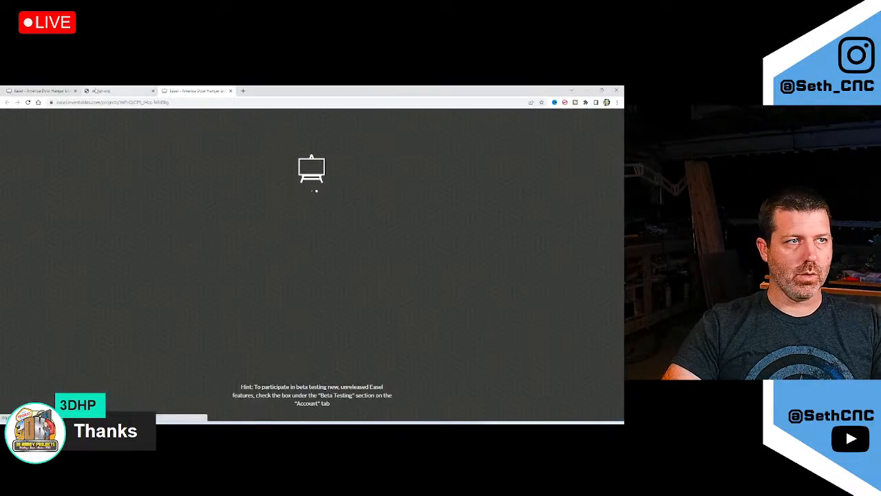
Open the America Door Hanger project link in a new incognito window
click(200, 102)
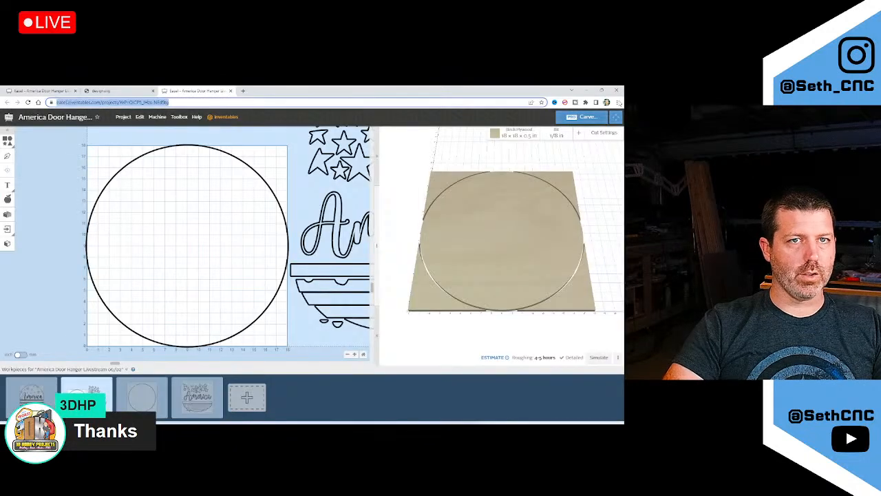
click(618, 102)
click(585, 131)
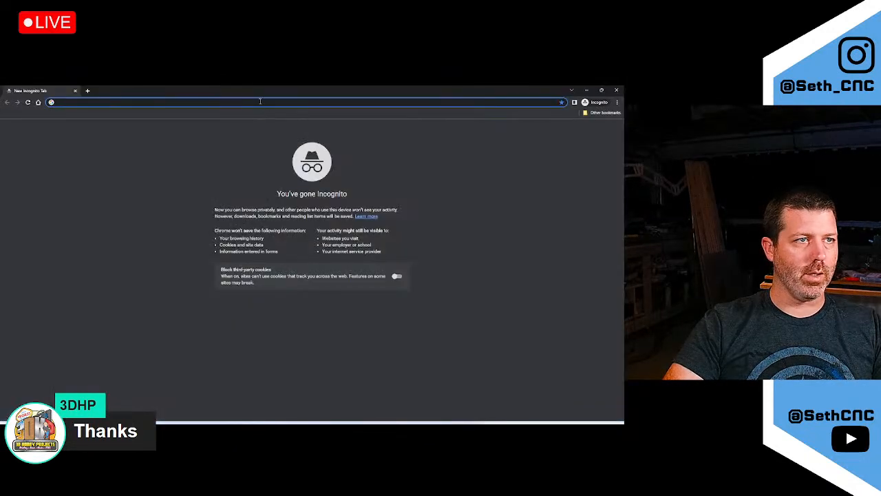
key(Return)
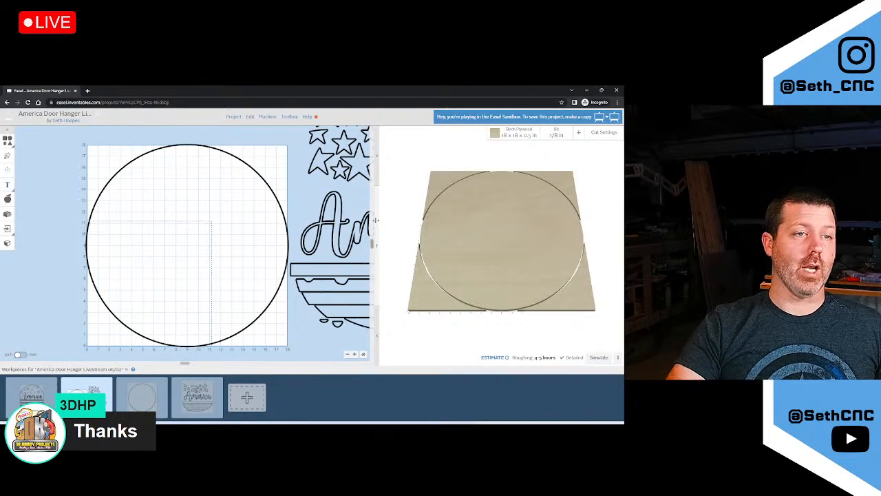
Widen the 2-D canvas beside the 3-D preview and close the incognito window
drag(378, 220, 493, 221)
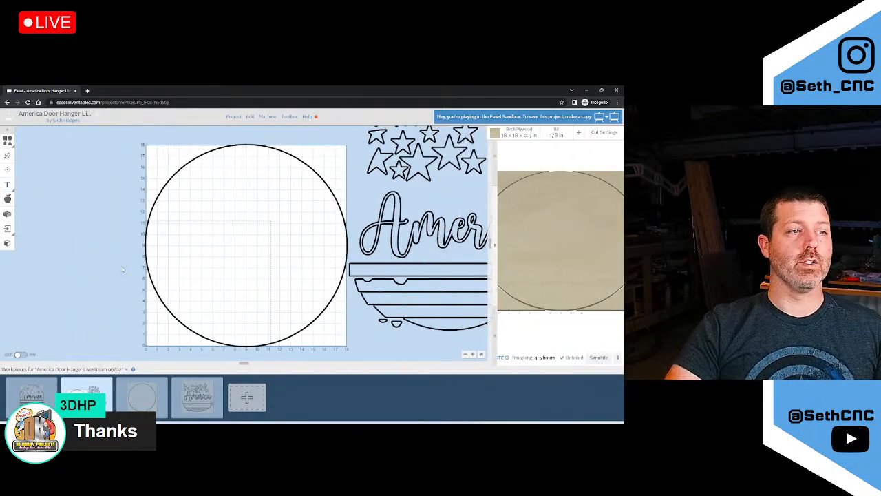
scroll(121, 276, down, 2)
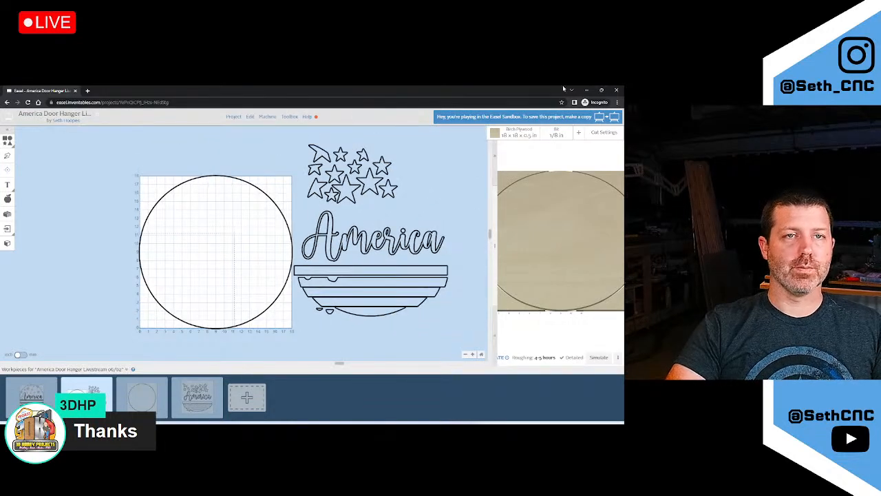
click(616, 89)
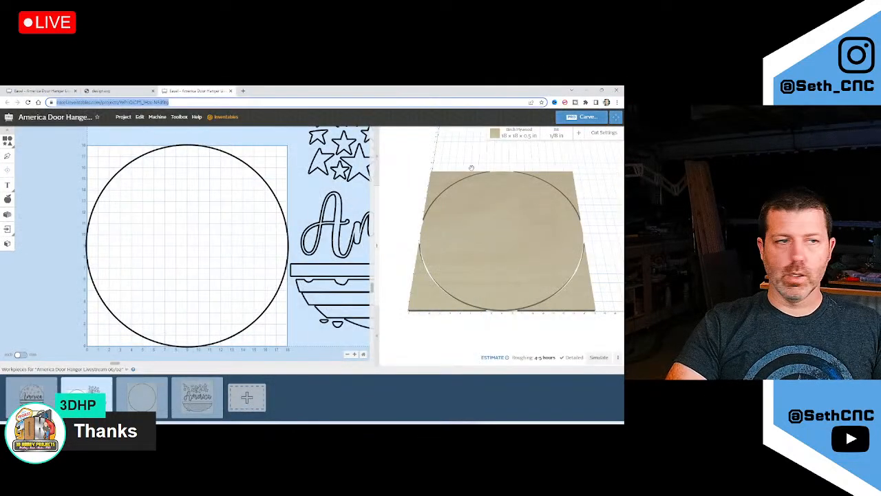
Check the design.svg preview, collapse the workpieces list, and close the design.svg tab
click(118, 91)
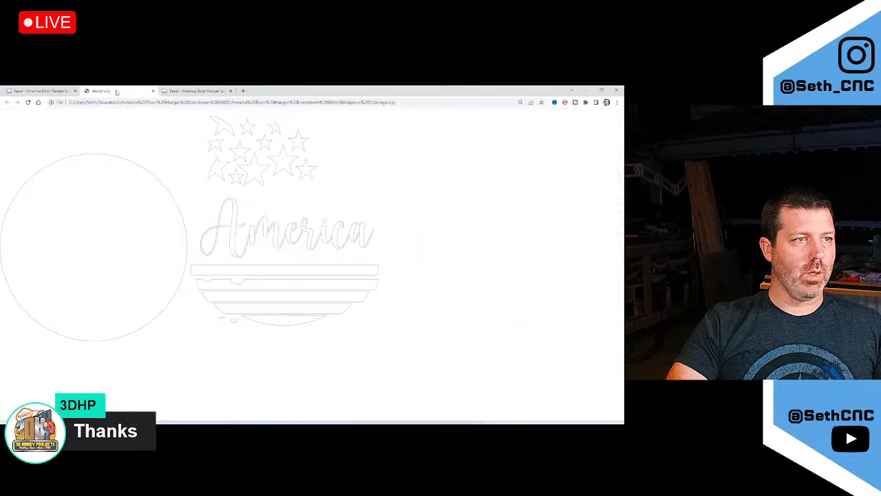
click(194, 91)
scroll(128, 271, down, 2)
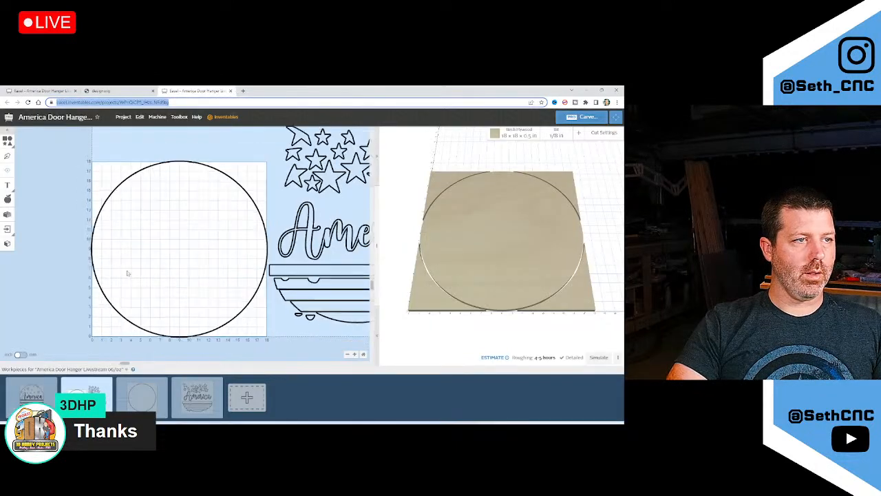
click(126, 369)
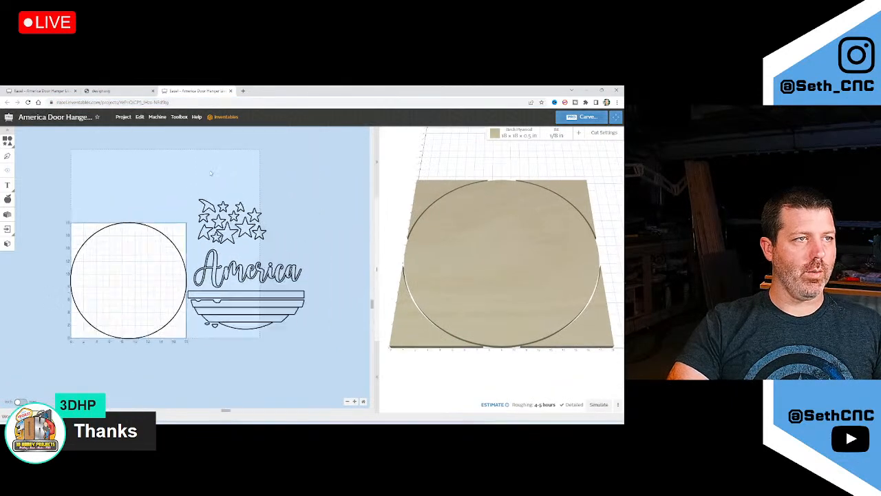
scroll(211, 173, up, 1)
click(117, 91)
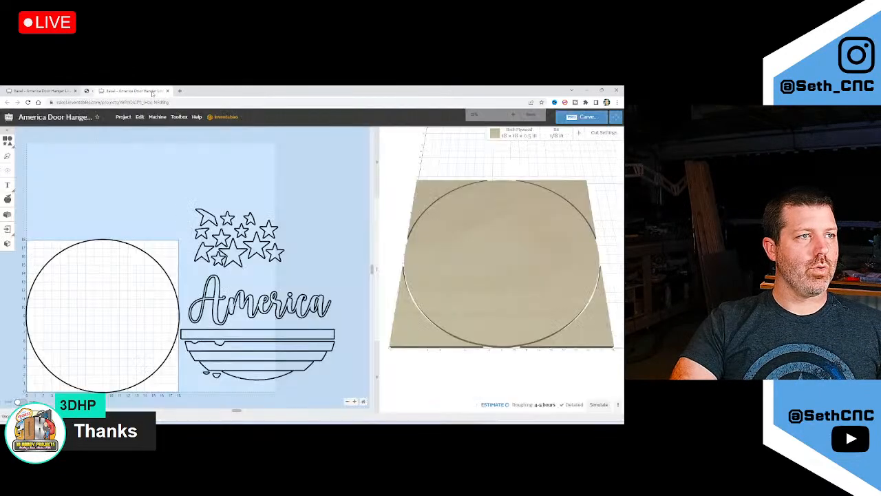
click(152, 91)
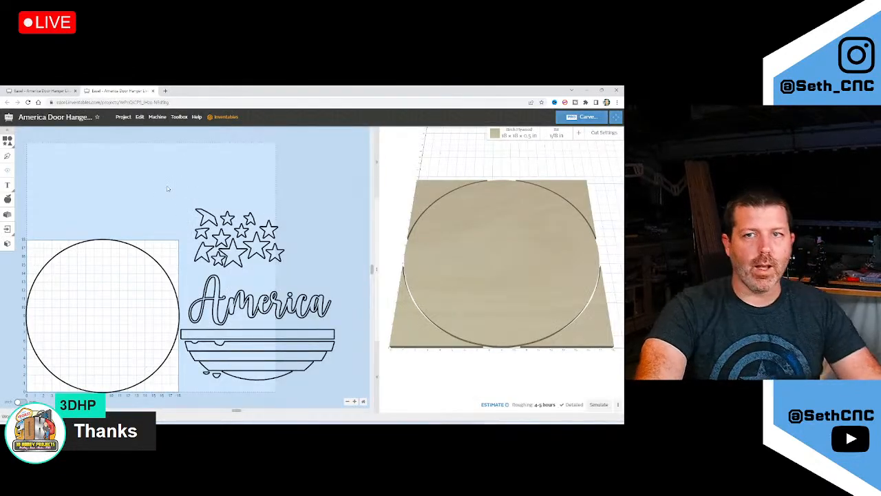